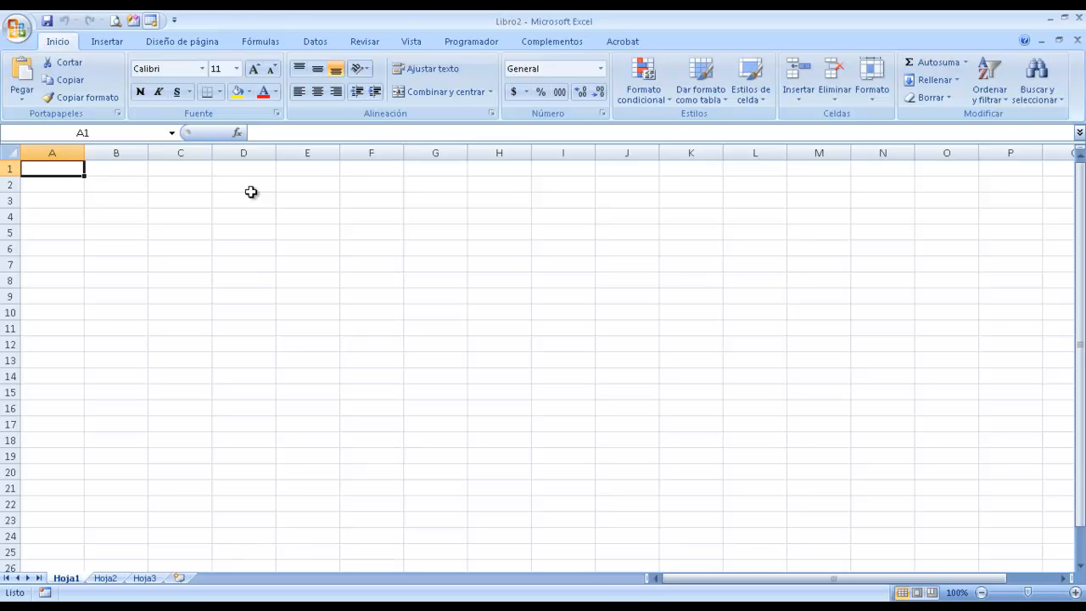
- Enter the coefficient headings a, b and c in cells A1 to C1
type("a")
key("Tab")
type("b")
key("Tab")
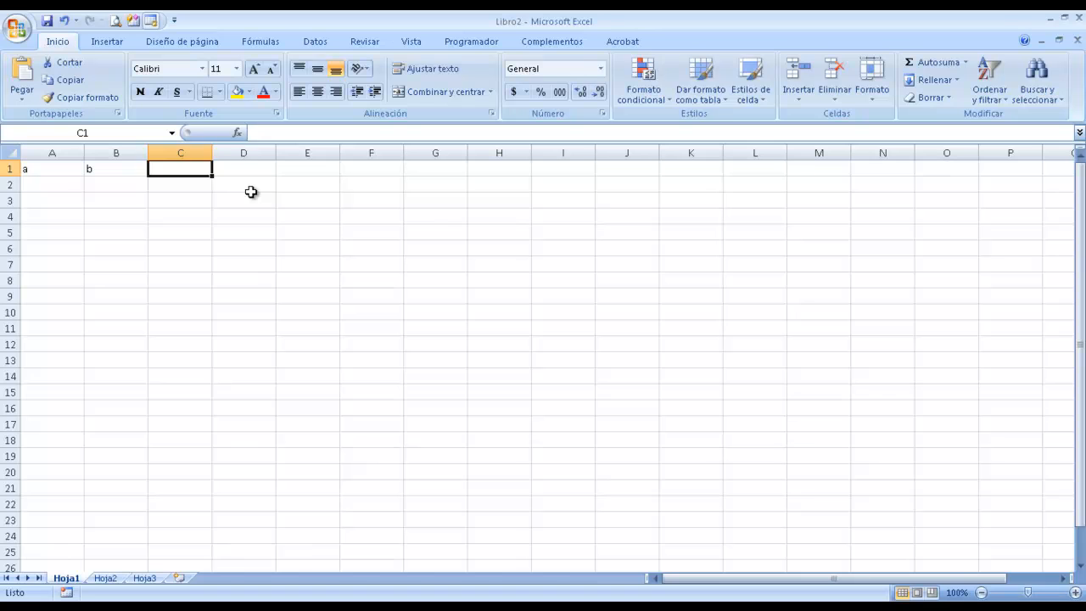
type("c")
key("Tab")
- Enter the coefficient values 2, 5 and 8 in cells A2, B2 and C2
key("Down")
key("Left")
key("Left")
key("Left")
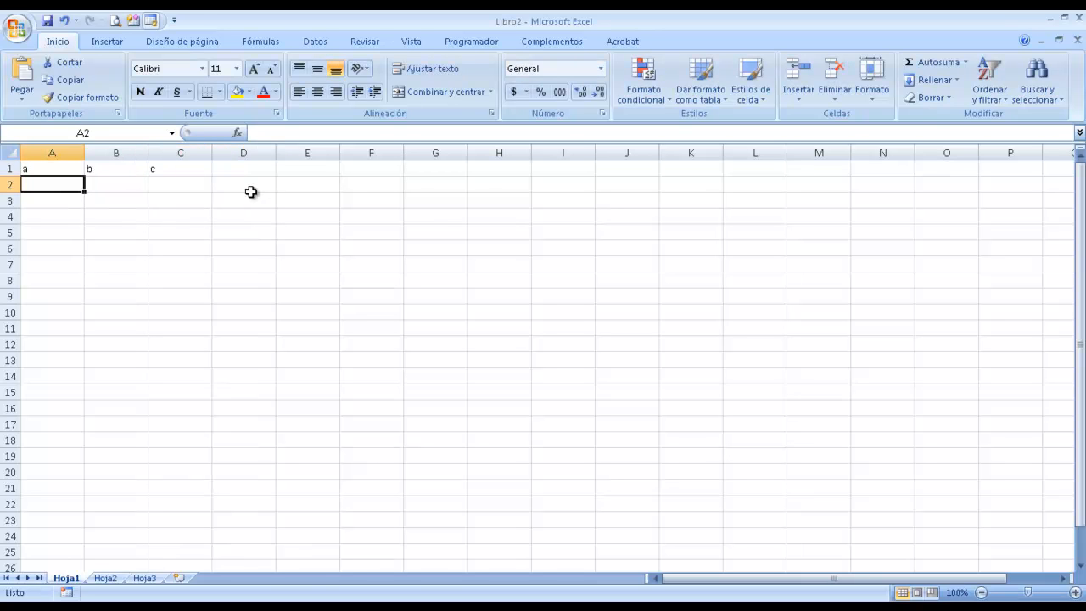
type("2")
key("Tab")
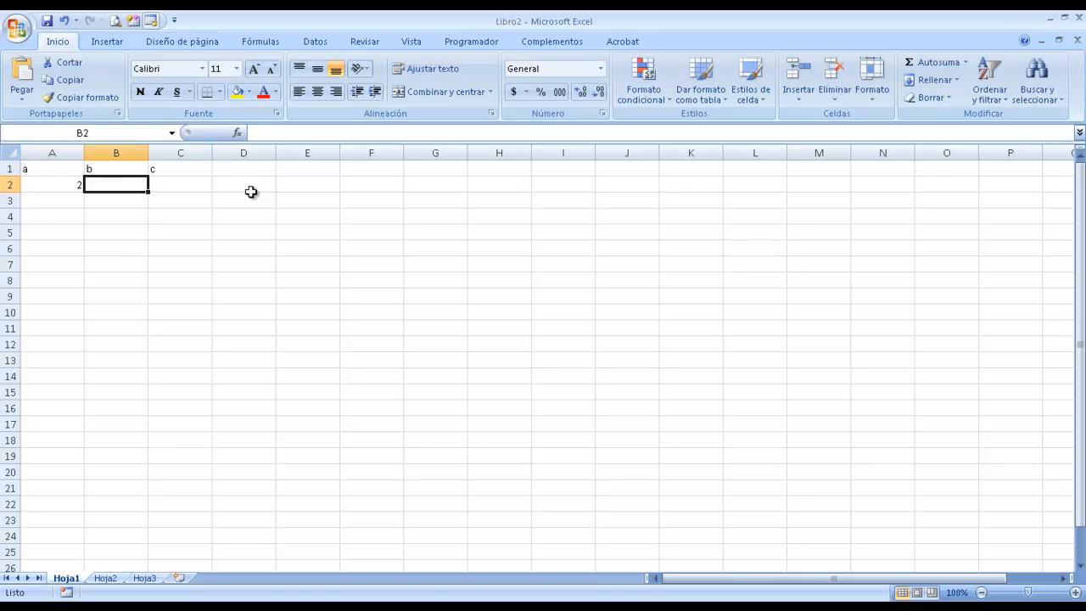
type("5")
key("Tab")
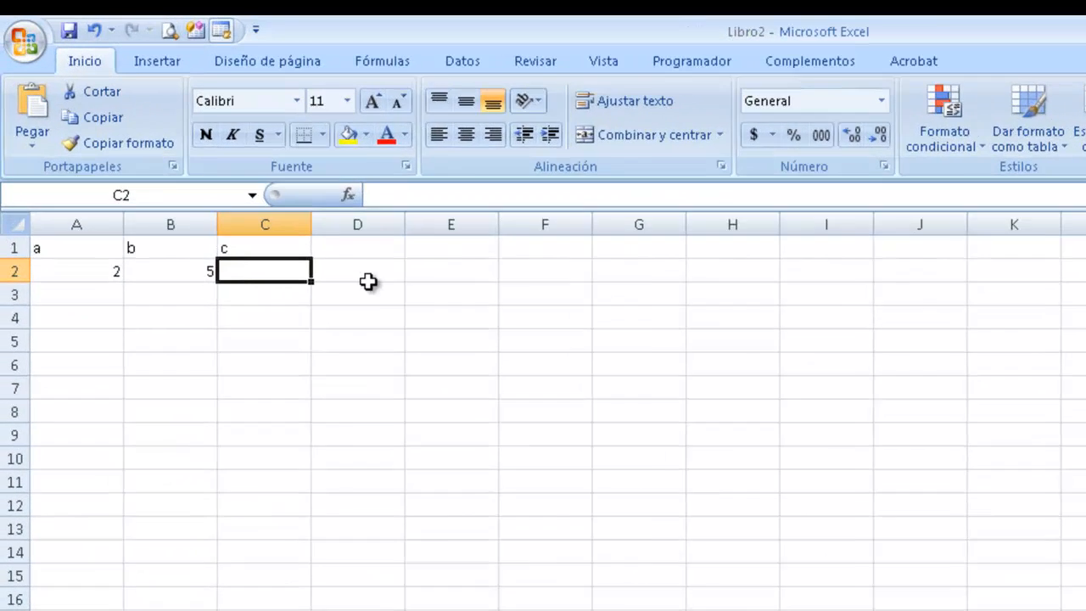
type("8")
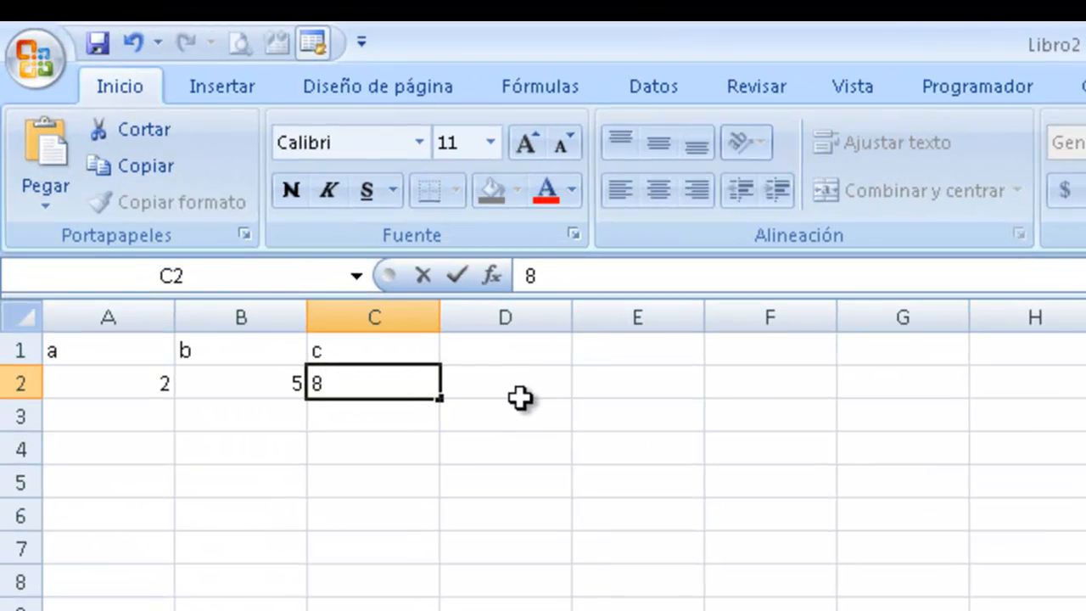
key("Return")
- Enter the table headings x in cell A5 and y in cell B5
key("Left")
key("Left")
key("Down")
key("Down")
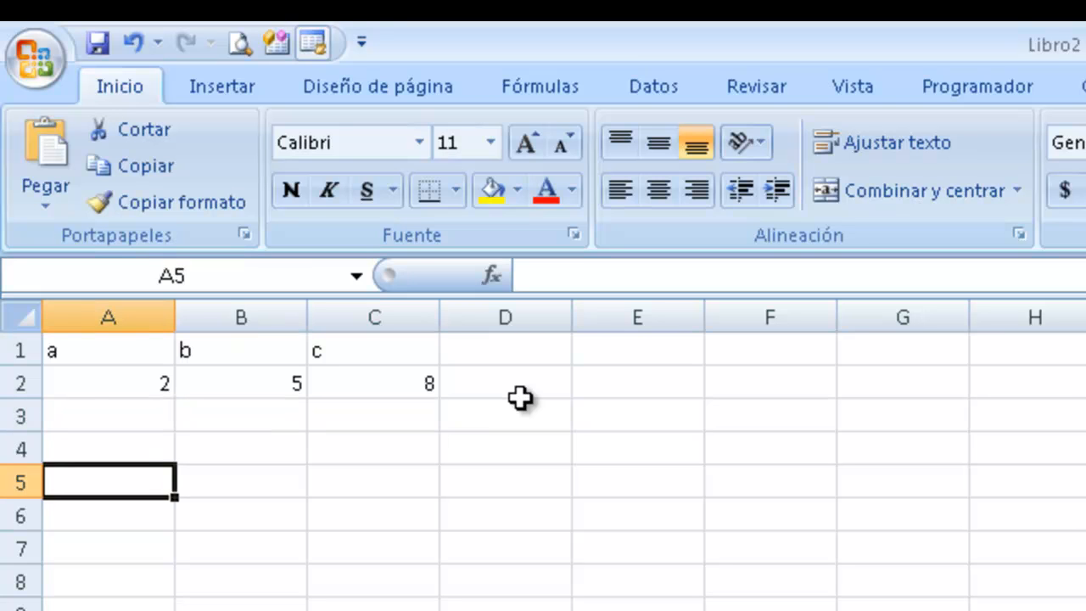
type("x")
key("Tab")
type("y")
key("Tab")
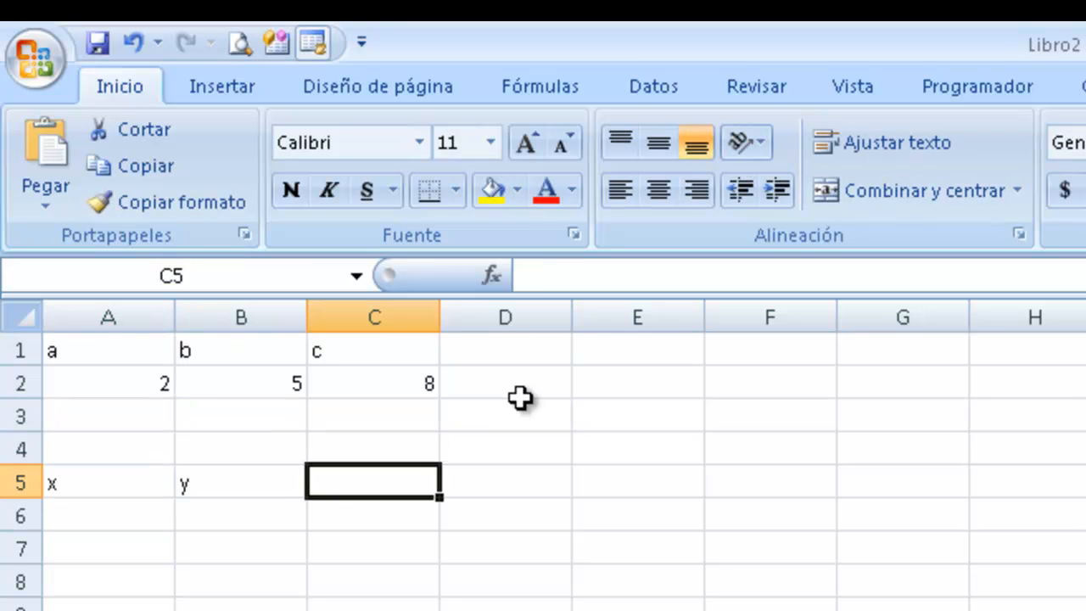
key("Down")
key("Left")
key("Left")
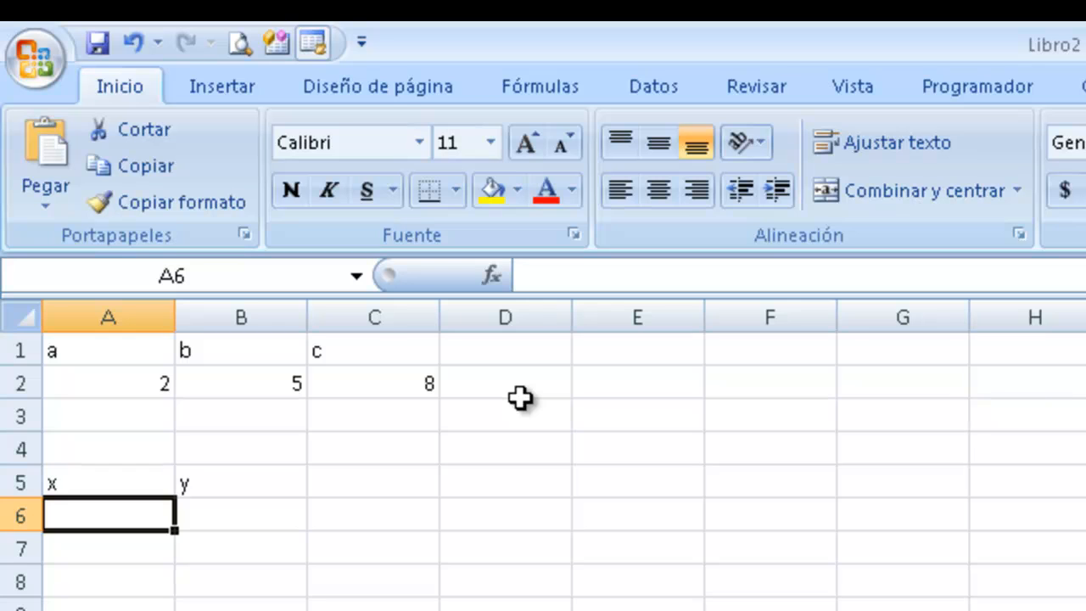
- Add the headings "X inicial" in cell D1 and "Incremento" in cell E1
key("Up")
key("Right")
key("Right")
key("Right")
key("Up")
key("Up")
key("Up")
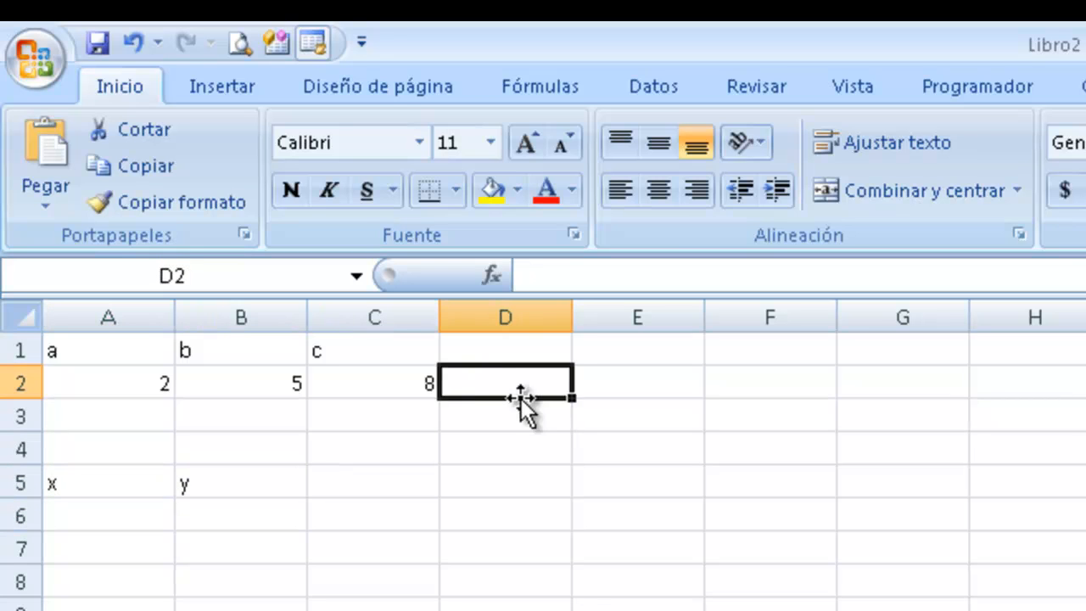
key("Up")
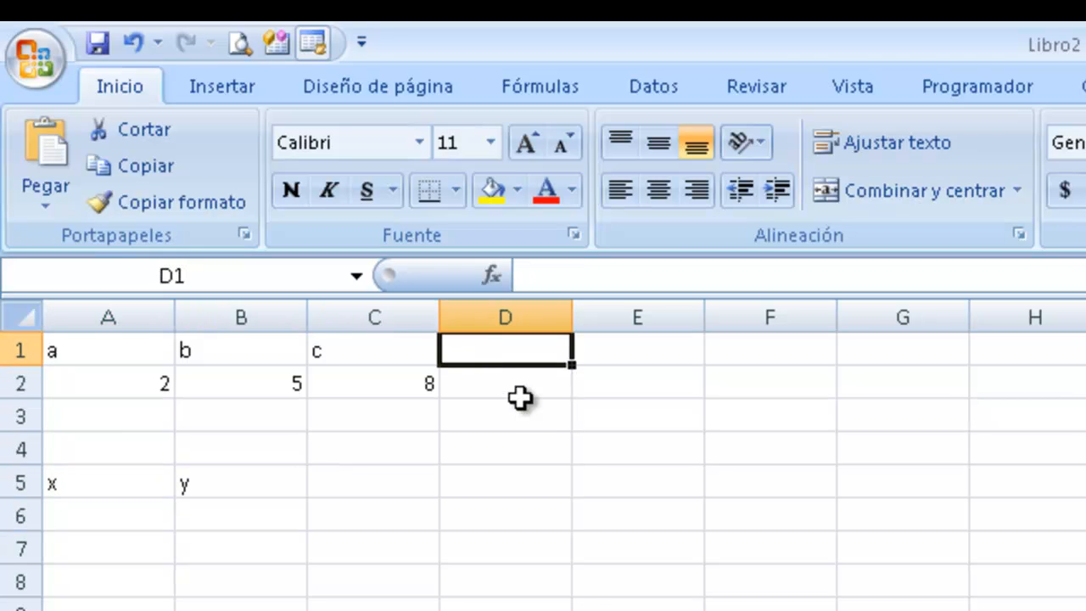
type("X i")
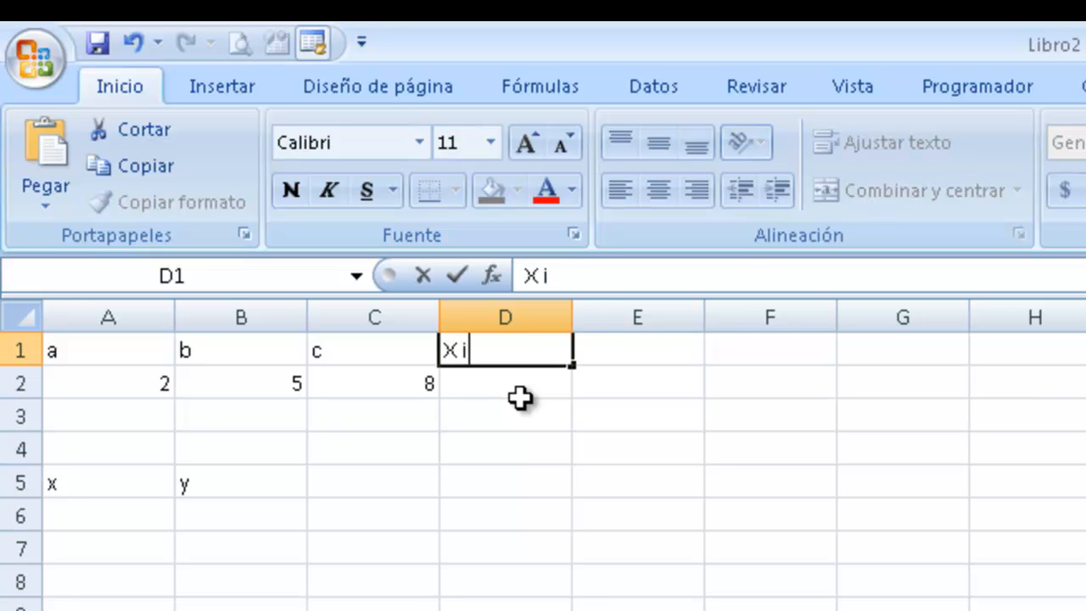
type("nicial")
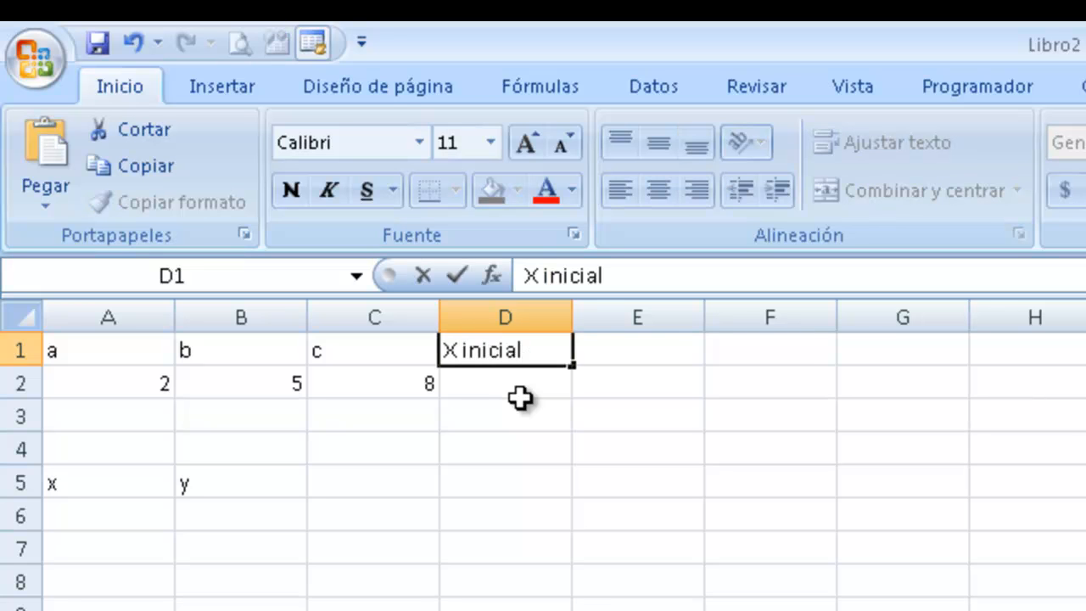
key("Tab")
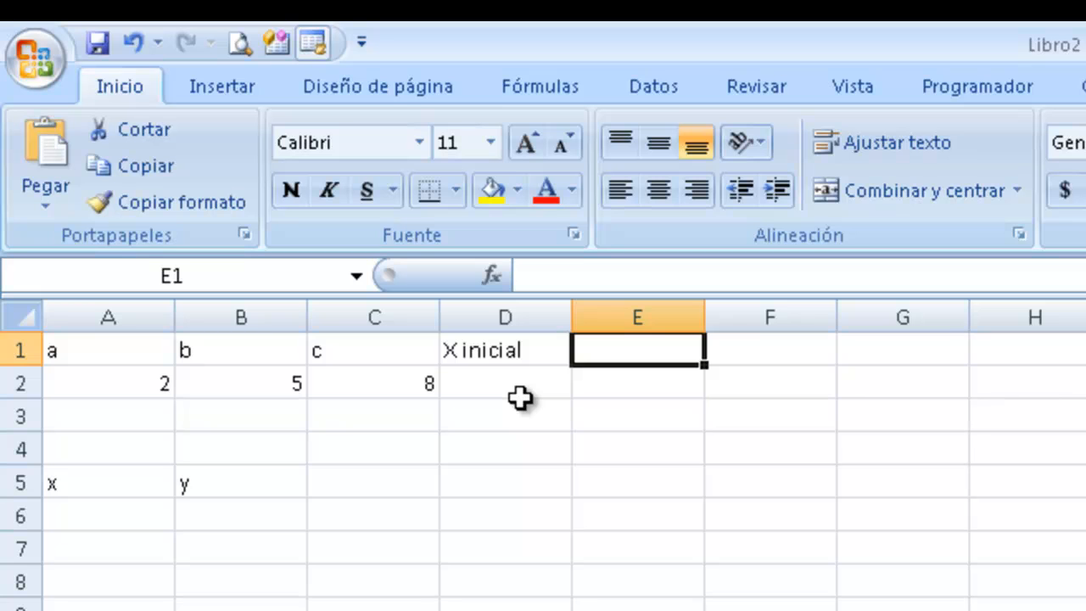
type("Inc")
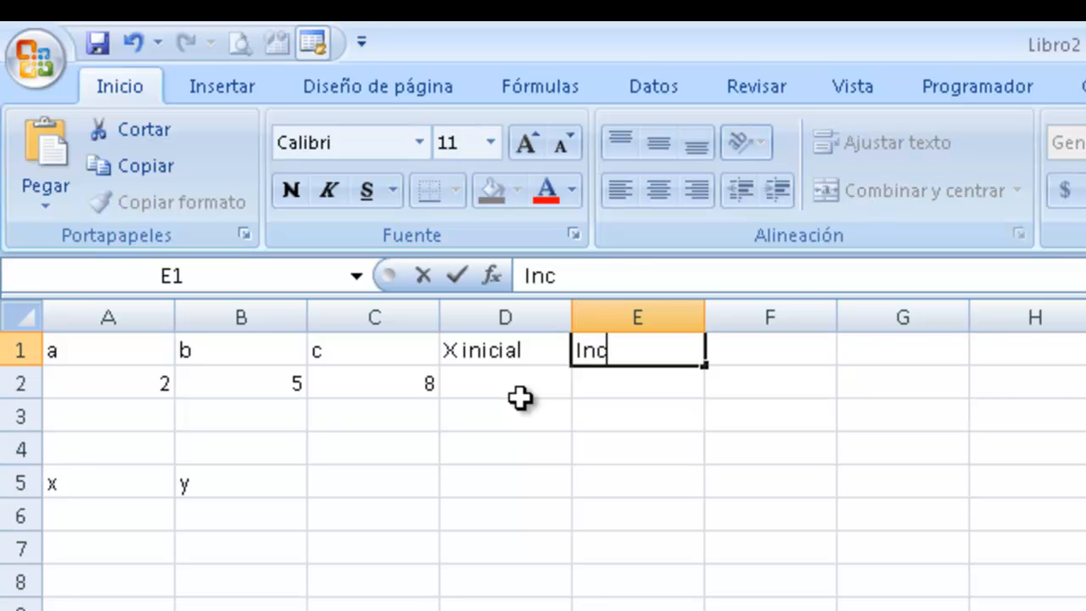
type("remento")
key("Return")
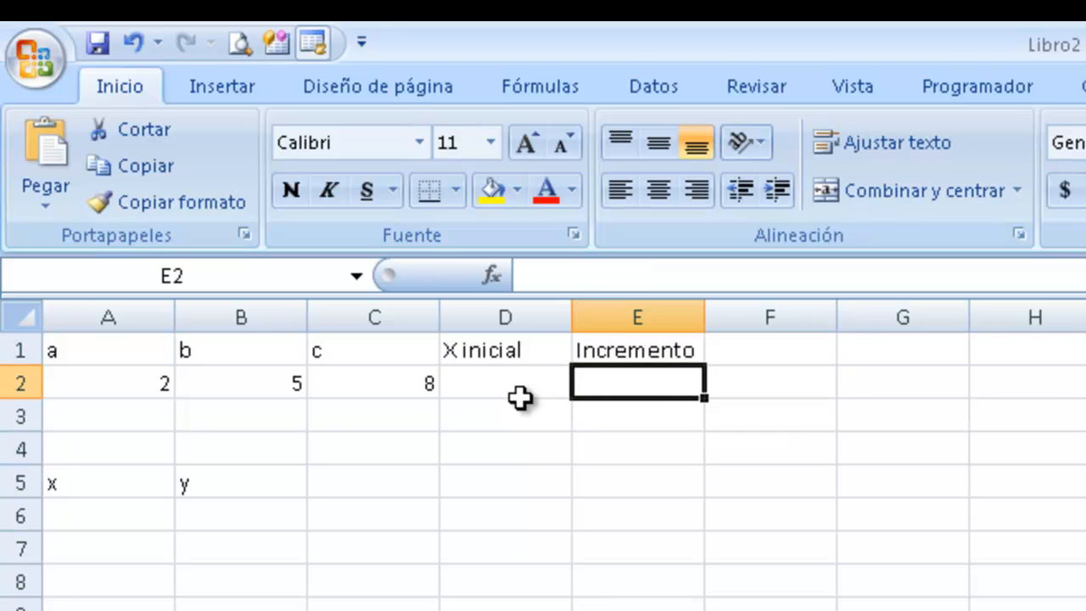
- Set the initial x value in D2 to -40 and the increment in E2 to 3
left_click(520, 398)
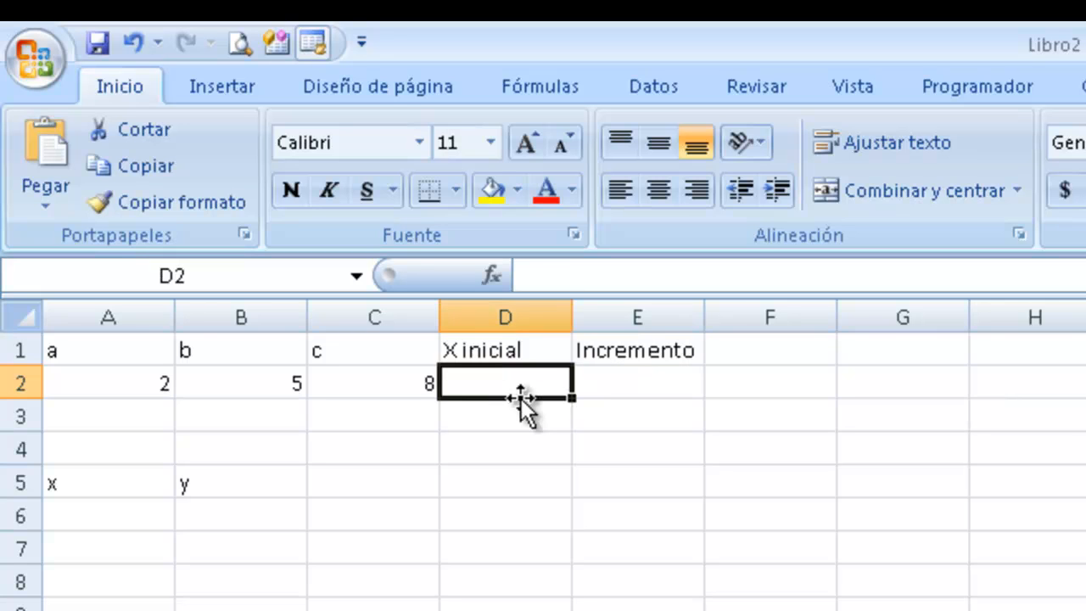
type("-40")
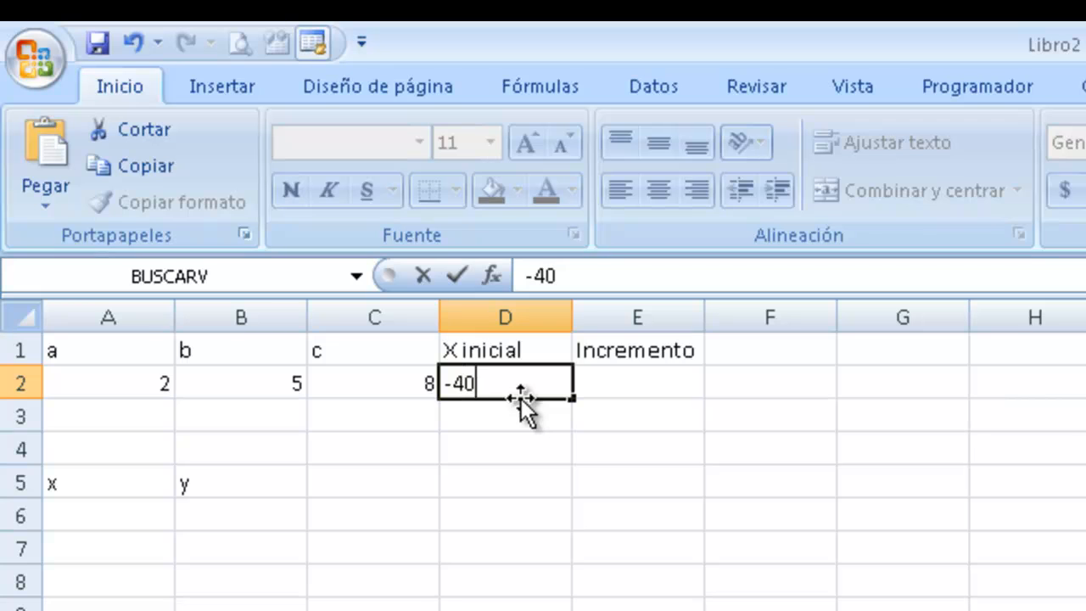
key("Tab")
type("3")
key("Return")
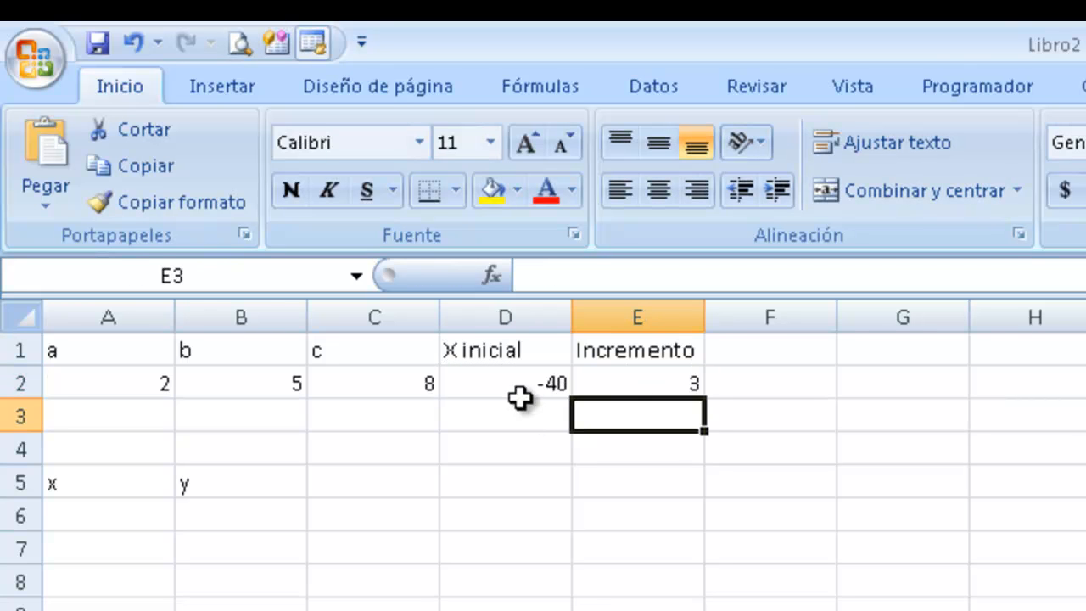
- Link the first x value in A6 to the initial value with the formula =D2
key("Down")
key("Left")
key("Home")
key("Down")
key("Down")
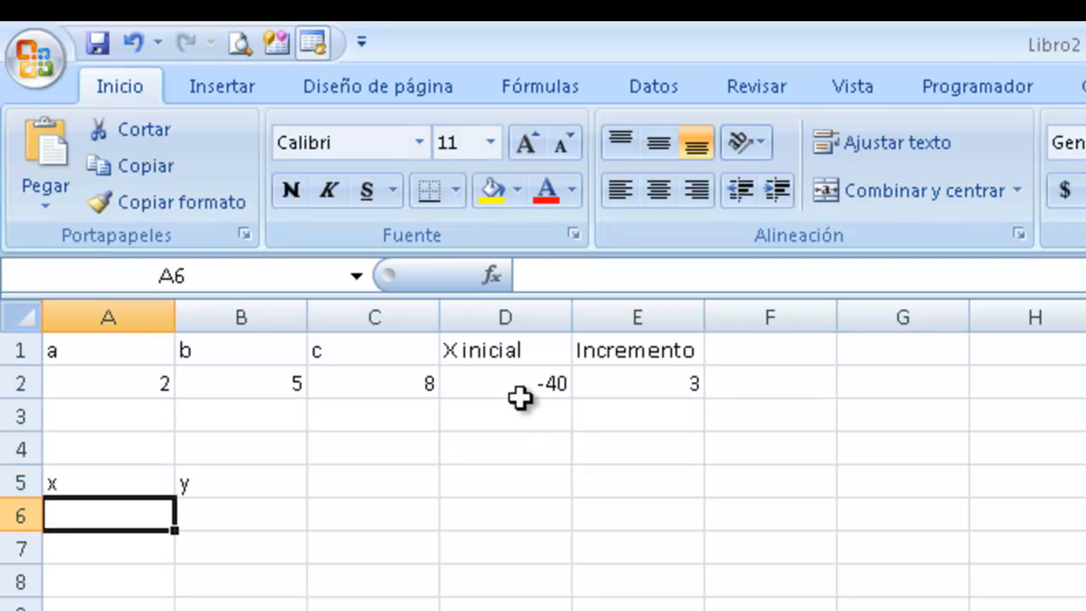
type("=")
key("Right")
key("Right")
key("Right")
key("Up")
key("Up")
key("Up")
key("Up")
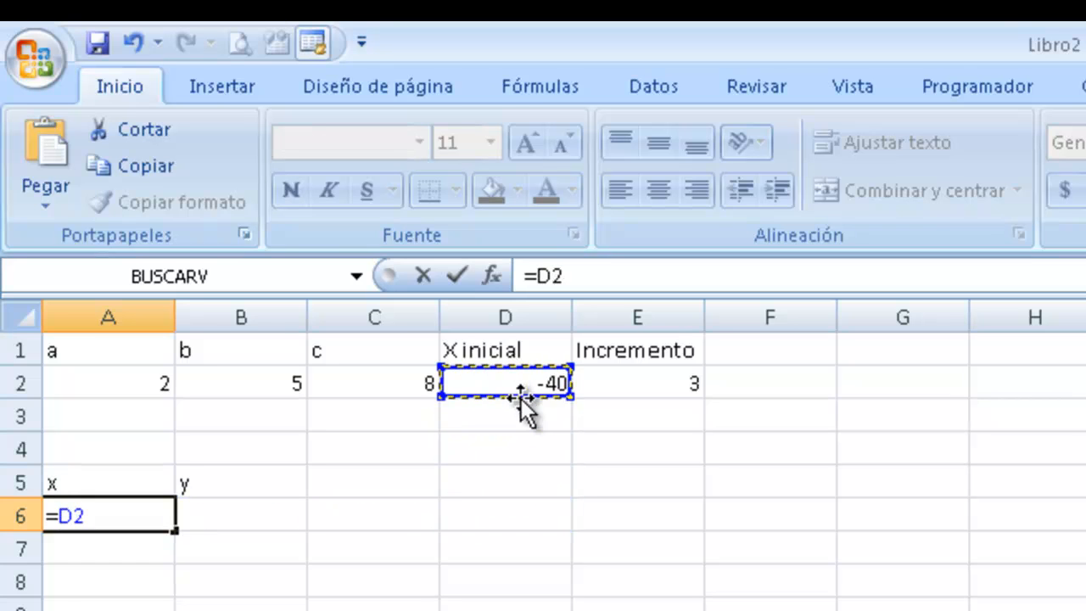
key("Return")
- Calculate the second x value in A7 with the formula =A6+$E$2, keeping the increment reference absolute
type("=")
key("Up")
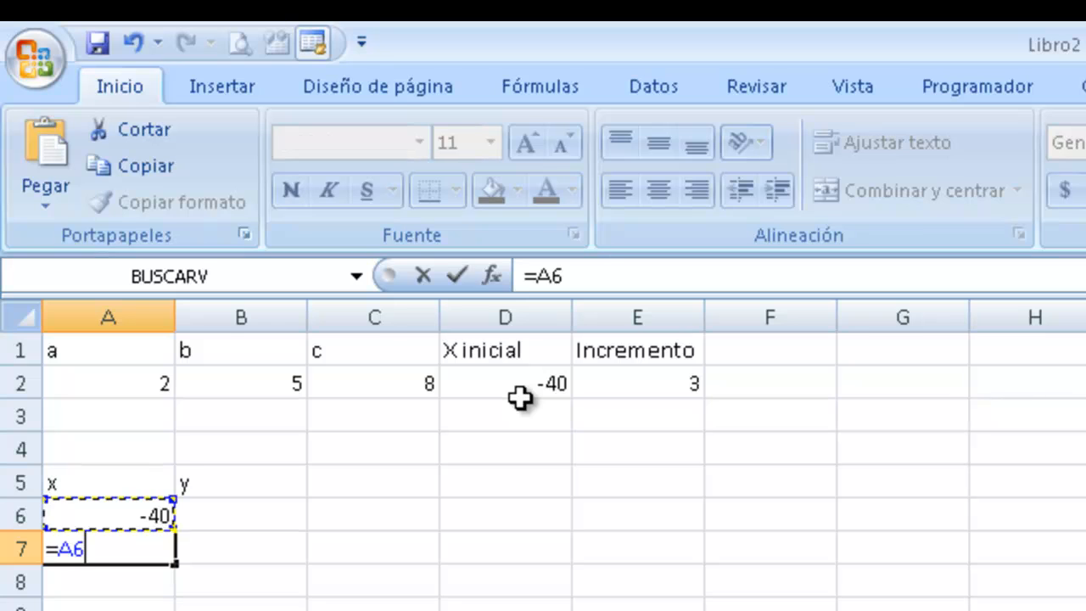
type("+")
key("Right")
key("Right")
key("Right")
key("Right")
key("Up")
key("Up")
key("Up")
key("Up")
key("Up")
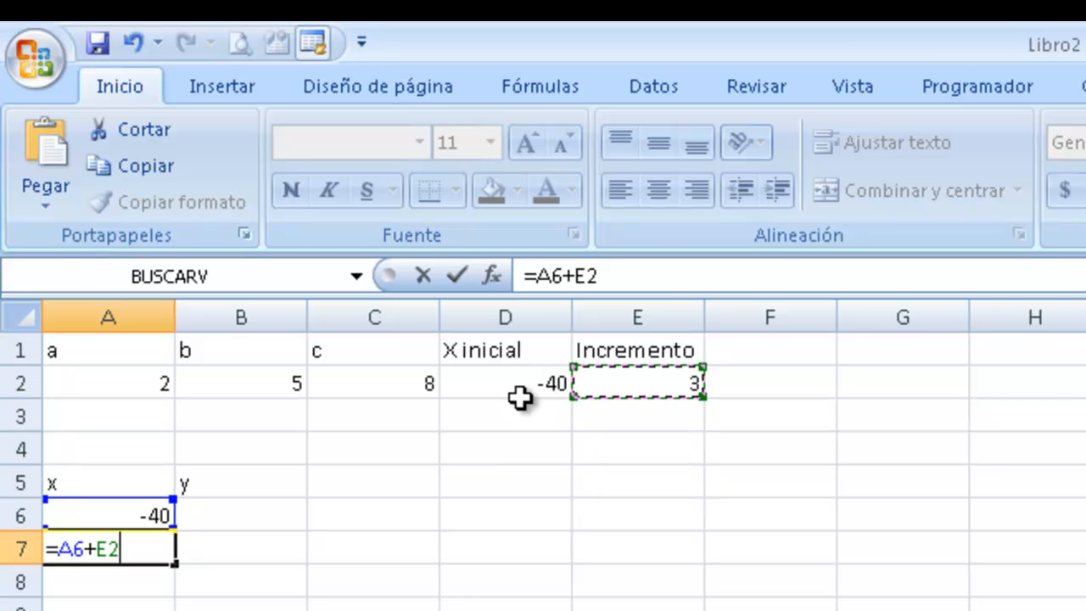
key("F4")
key("Return")
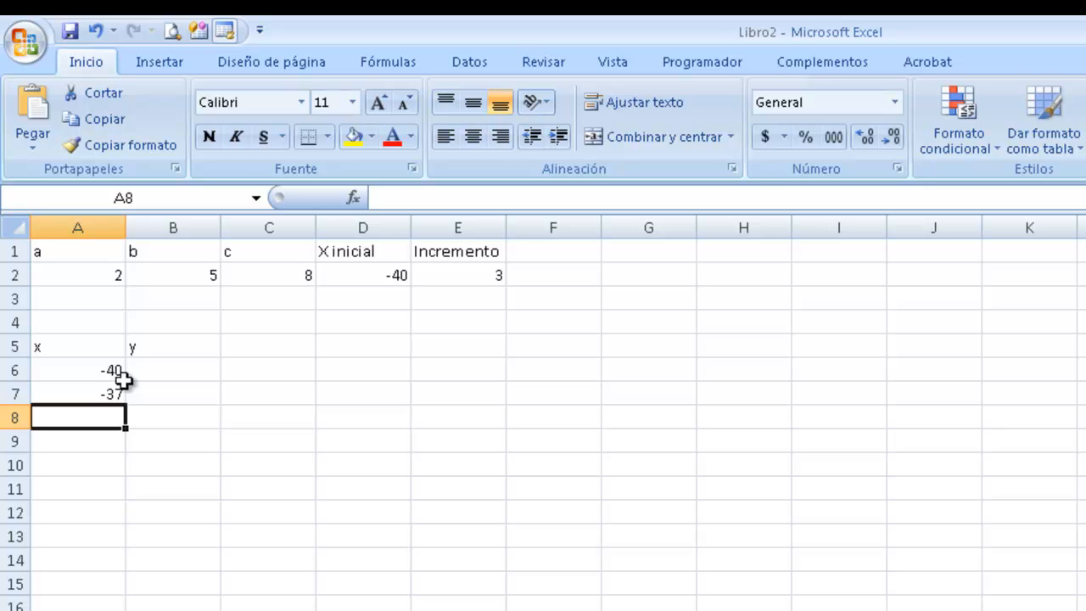
- Fill the formula in A7 down column A to beyond row 60 to generate the series of x values
left_click(107, 391)
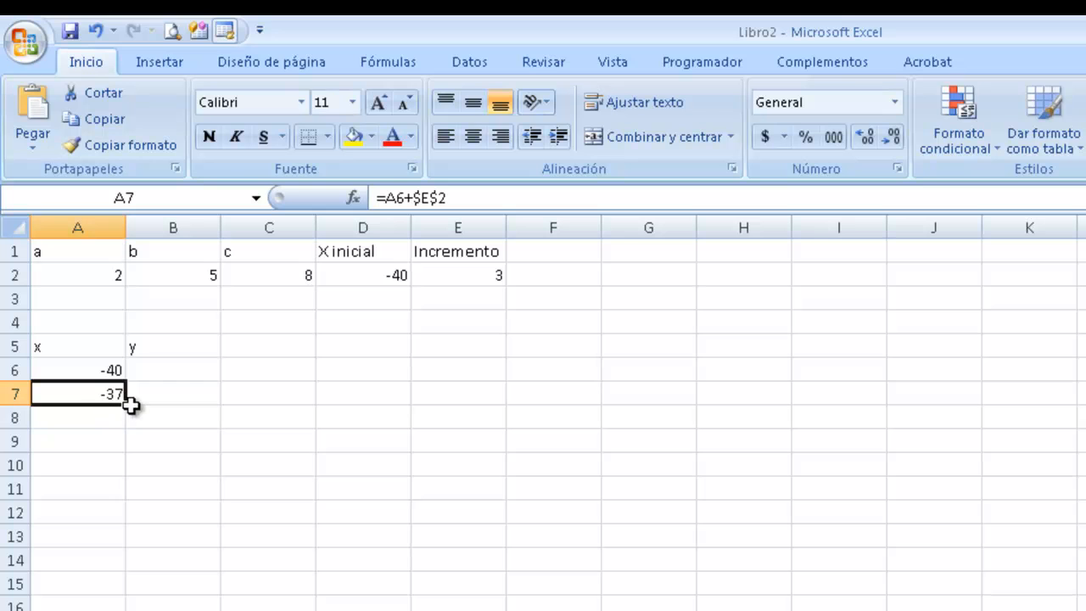
left_click_drag(127, 405, 116, 543)
scroll(116, 542, "up", 20)
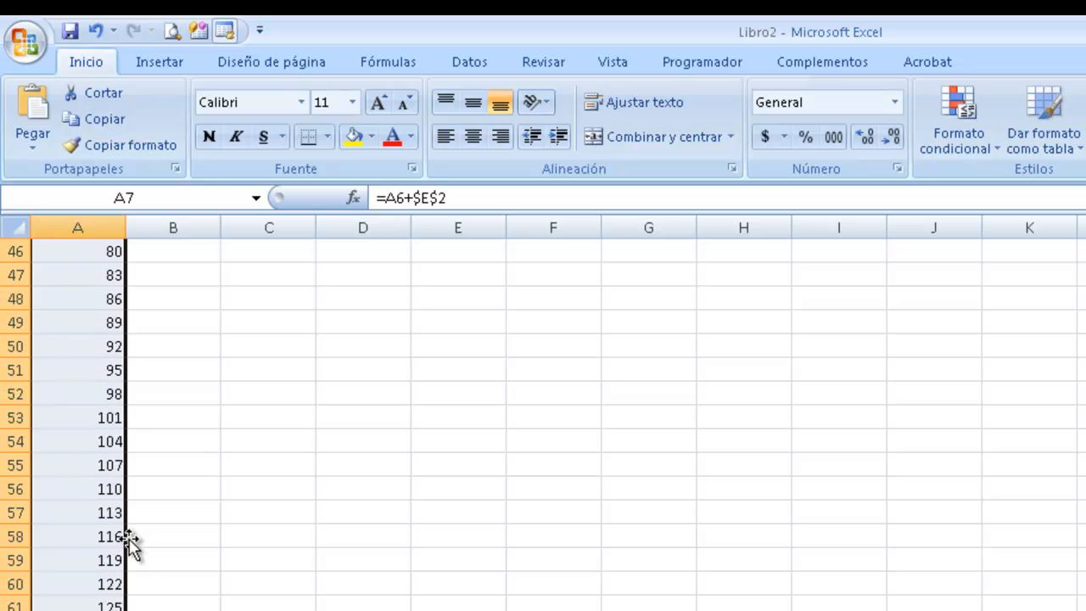
scroll(134, 536, "up", 1)
- Build the quadratic formula =A2*A6^2+B2*A6+C2 in cell B6 for the first y value
left_click(175, 371)
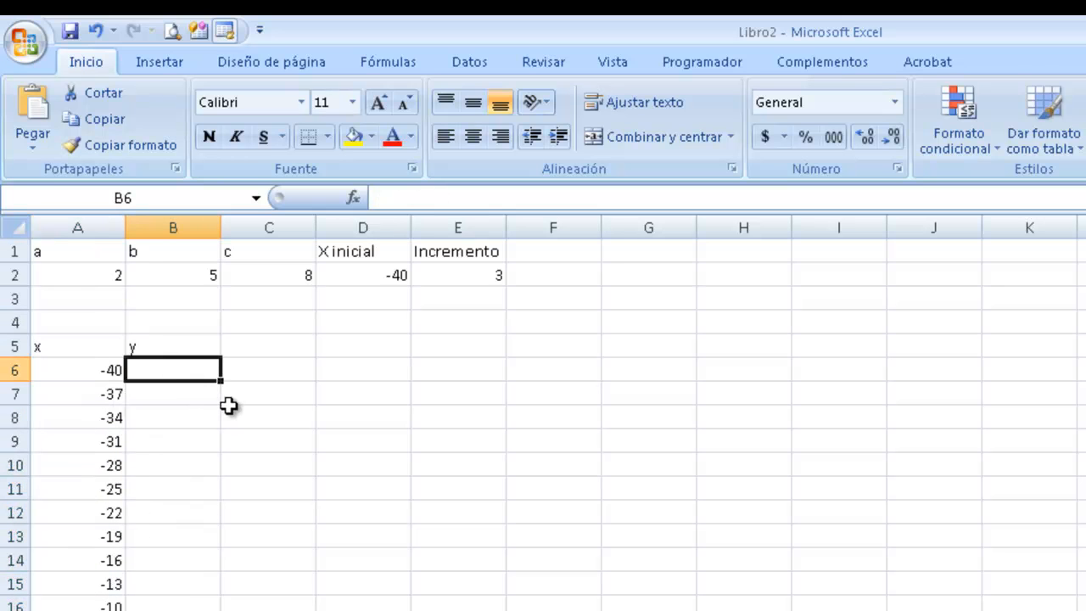
type("=")
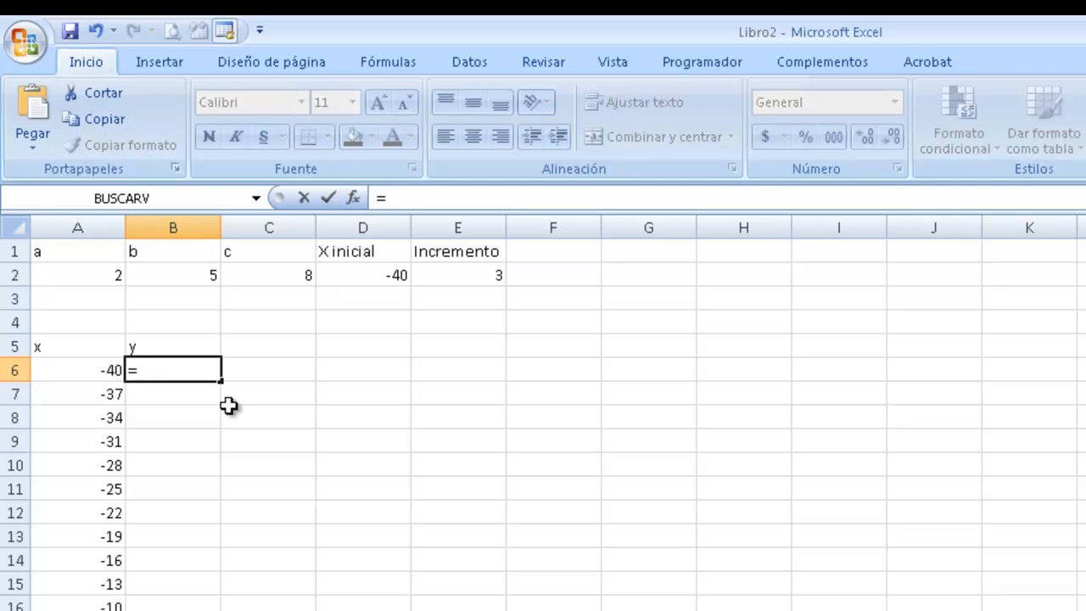
key("Up")
key("Up")
key("Up")
key("Up")
key("Left")
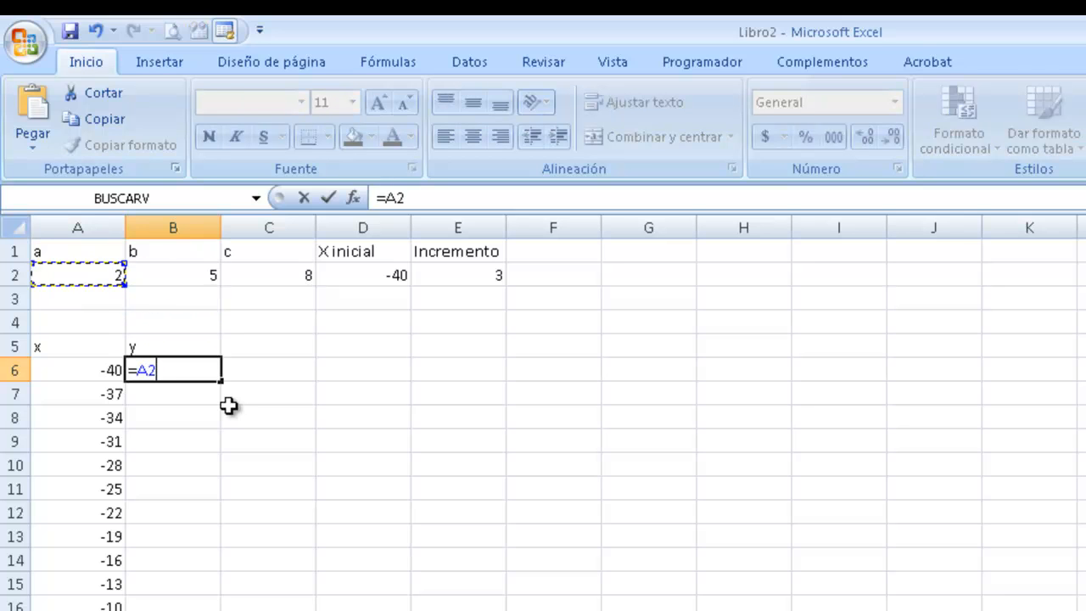
type("*")
key("Left")
type("^2")
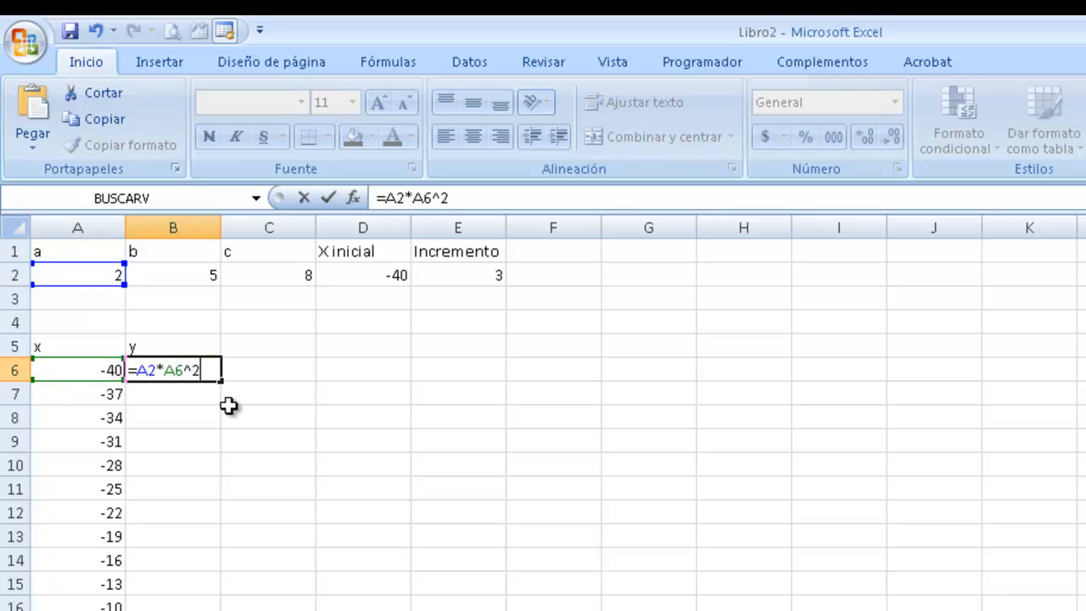
type("+")
key("Up")
key("Up")
key("Up")
key("Up")
type("*")
key("Left")
type("+")
key("Right")
key("Up")
key("Up")
key("Up")
key("Up")
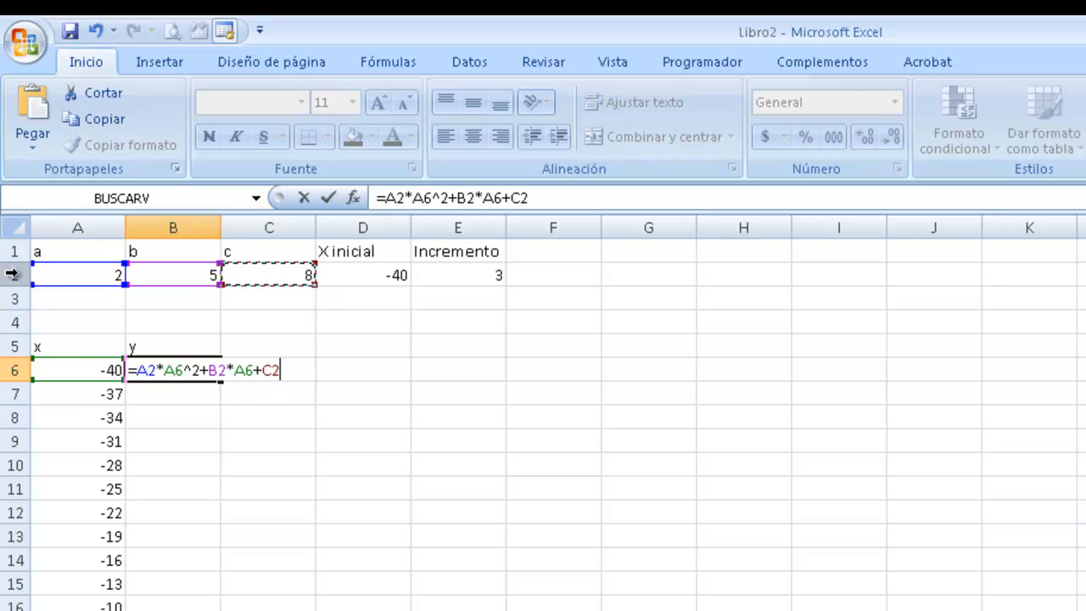
- Make the coefficient references in B6's formula absolute ($A$2, $B$2, $C$2) and fill the formula down column B alongside the x values
left_click(396, 196)
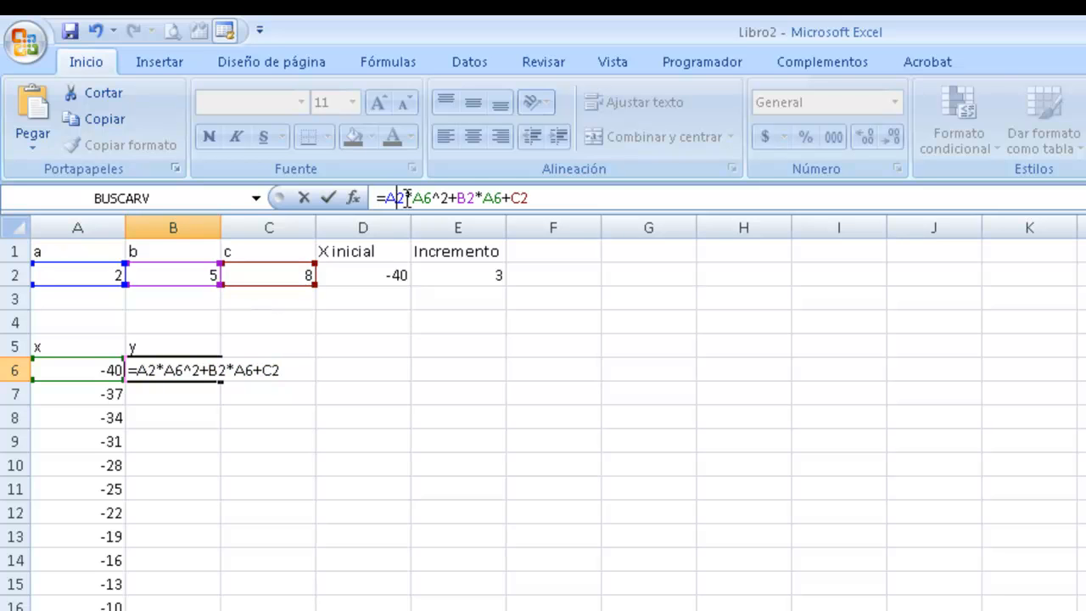
key("F4")
left_click(476, 198)
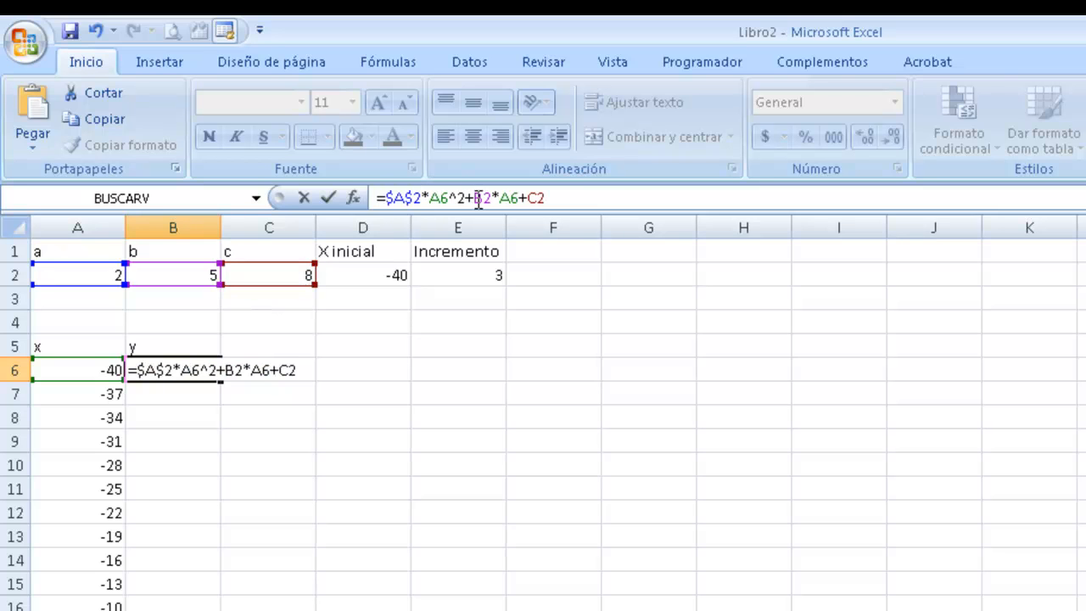
key("F4")
left_click(555, 198)
key("F4")
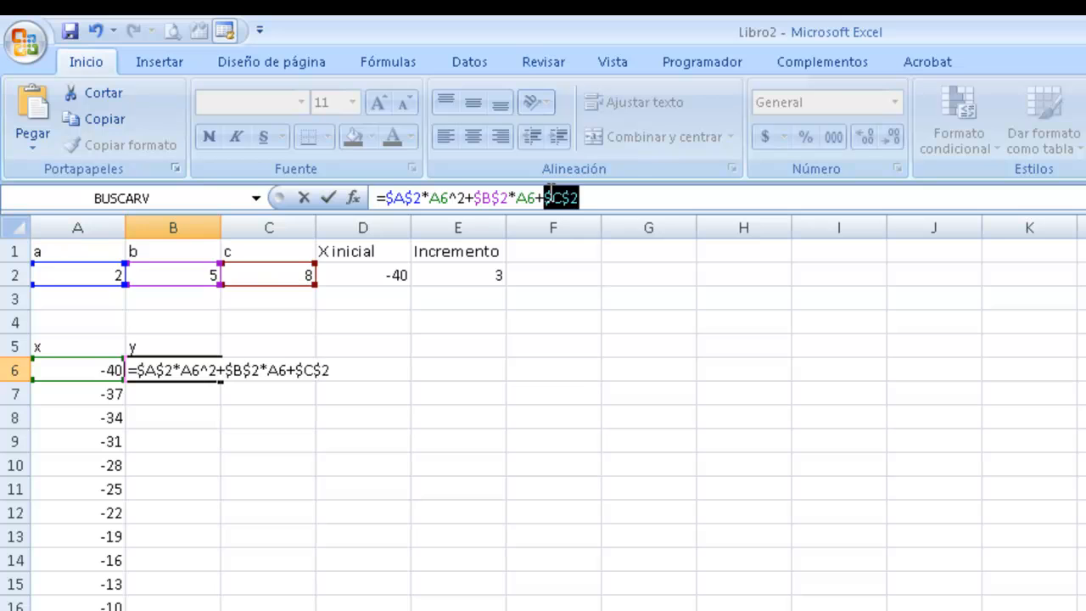
key("Return")
left_click(216, 371)
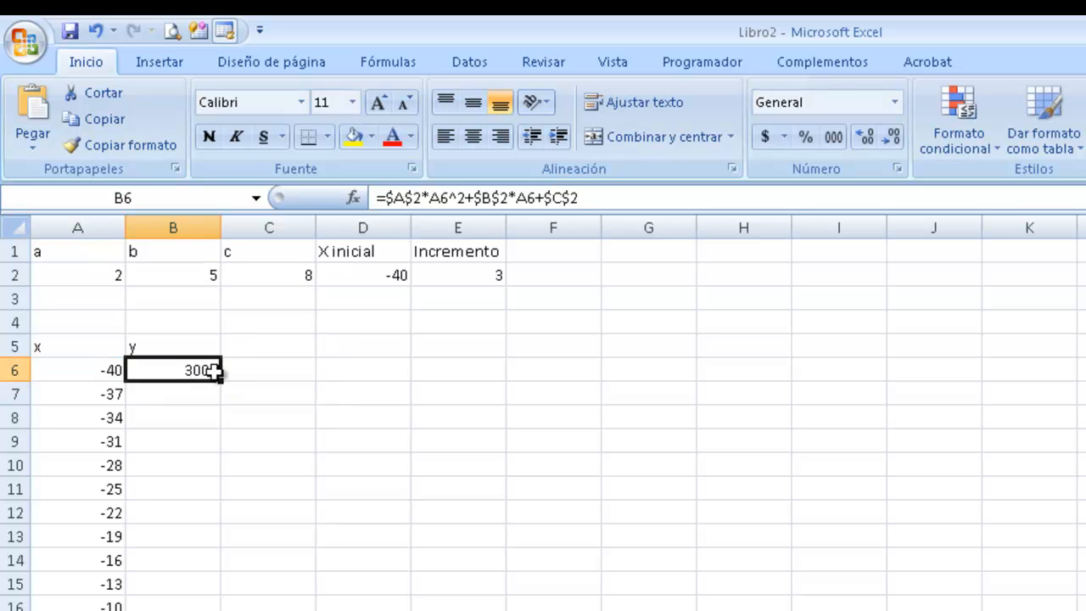
double_click(221, 381)
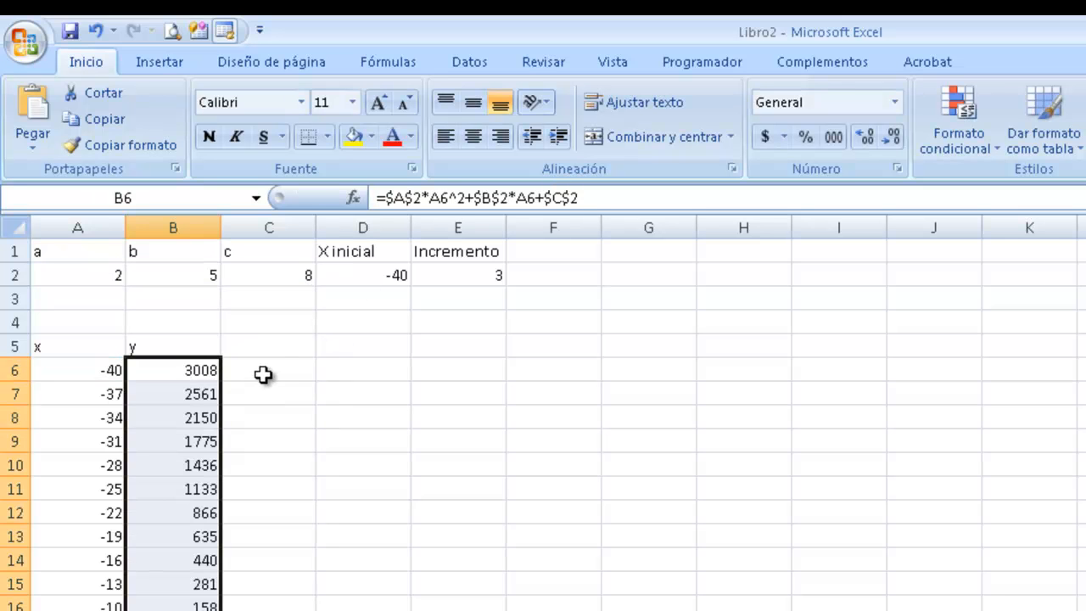
- Insert a scatter chart of the x and y columns, including their headers in A5 and B5 and all values below
left_click_drag(99, 346, 130, 345)
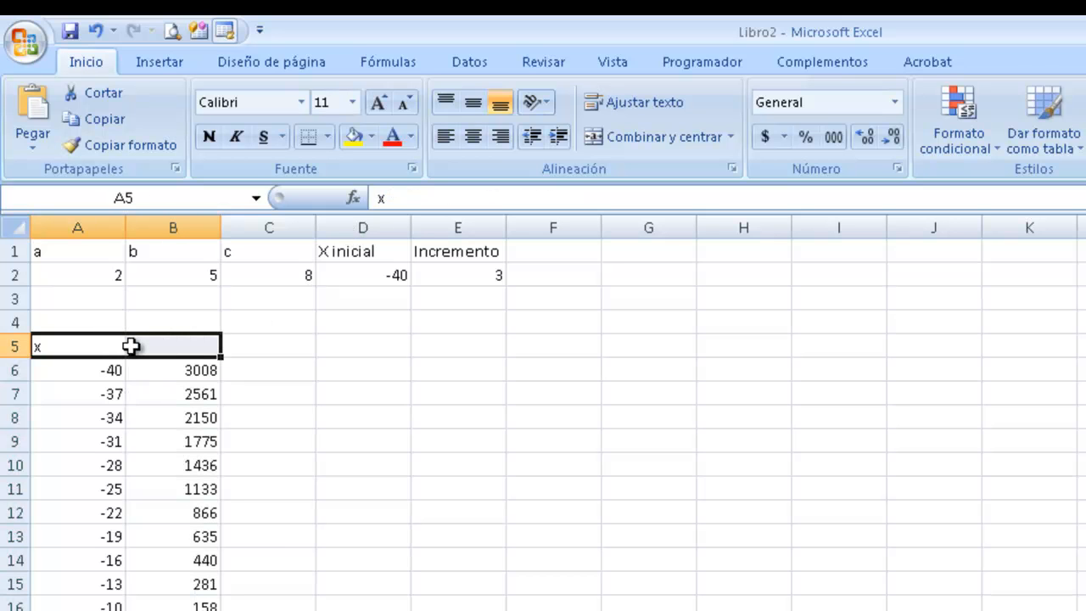
key("ctrl+shift+Down")
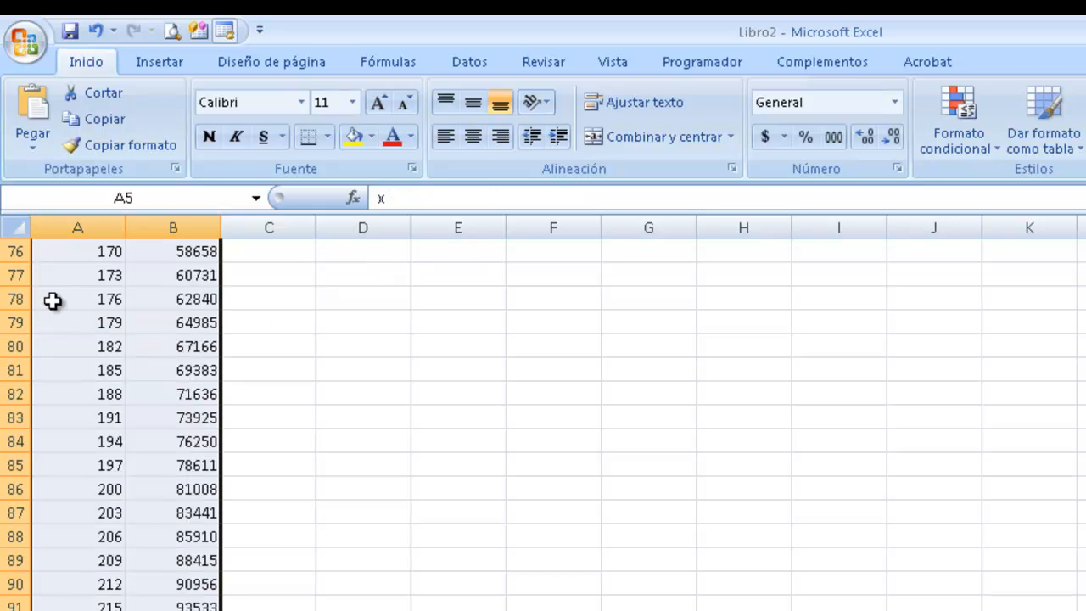
scroll(50, 300, "up", 1)
left_click(144, 64)
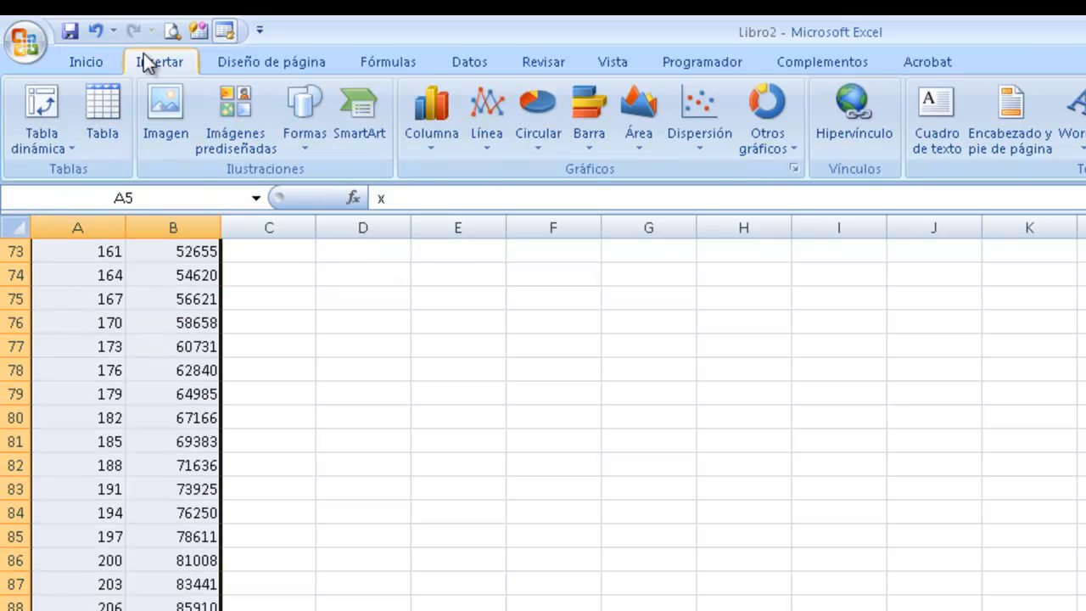
left_click(687, 140)
left_click(709, 216)
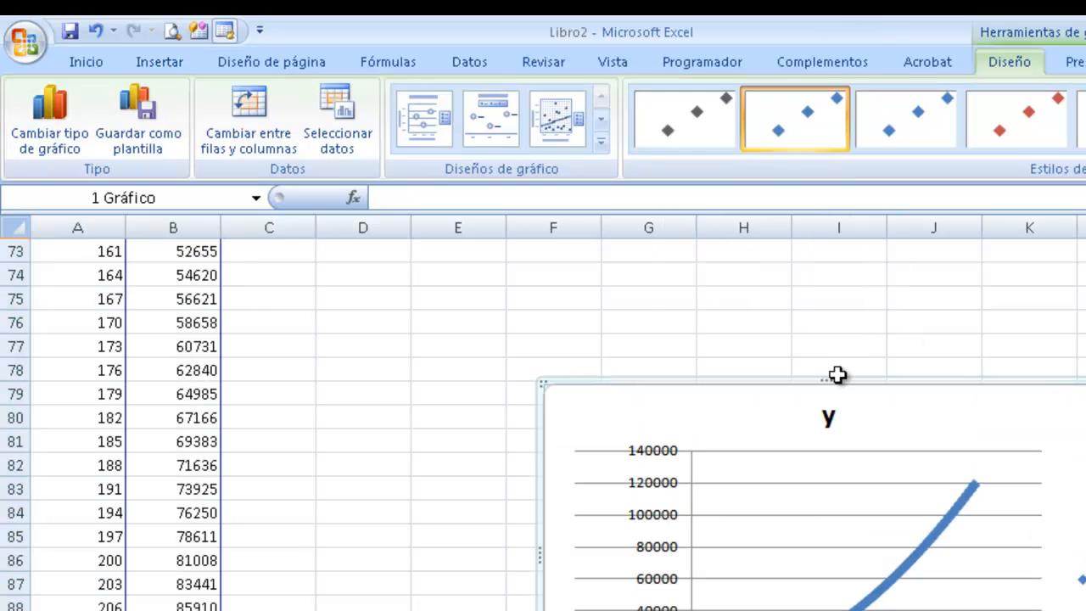
- Move the scatter chart up beside the start of the x/y table, with its corner at cell D5
key("Delete")
scroll(331, 397, "up", 16)
scroll(337, 394, "up", 8)
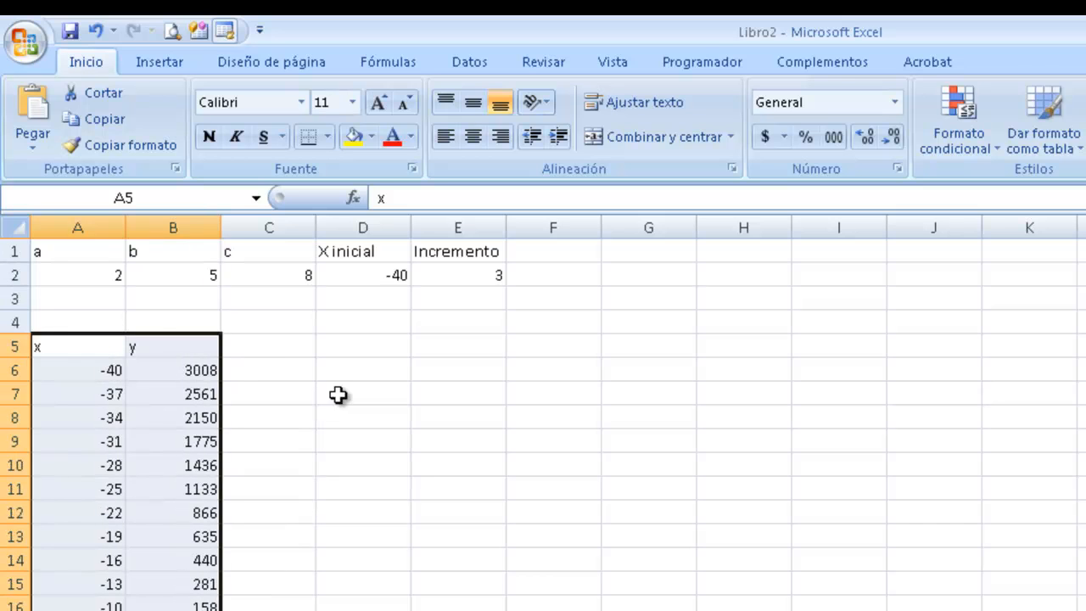
left_click(302, 381)
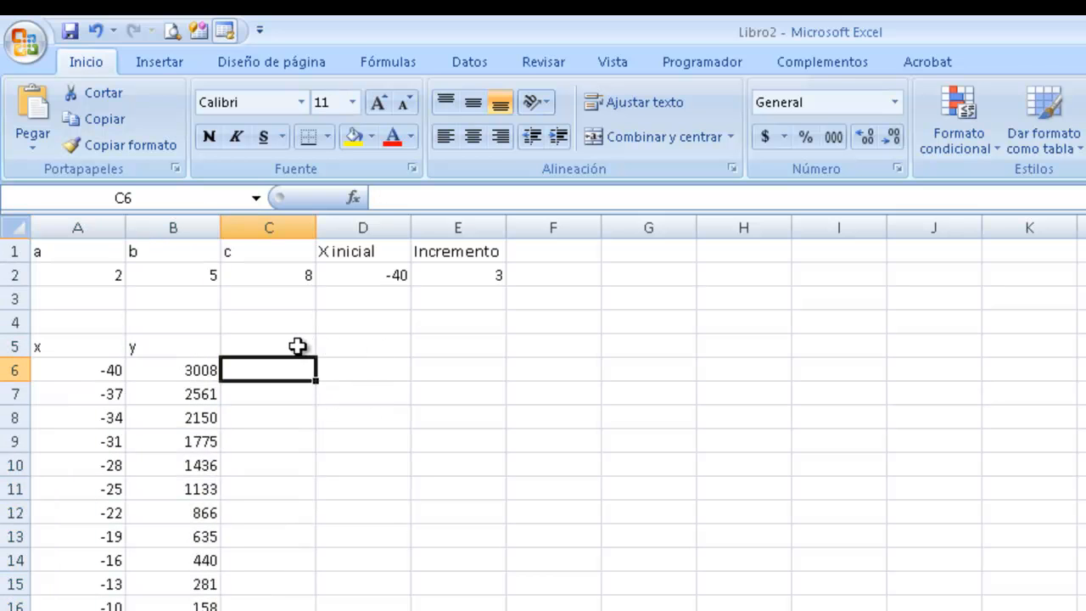
left_click(339, 343)
key("ctrl+v")
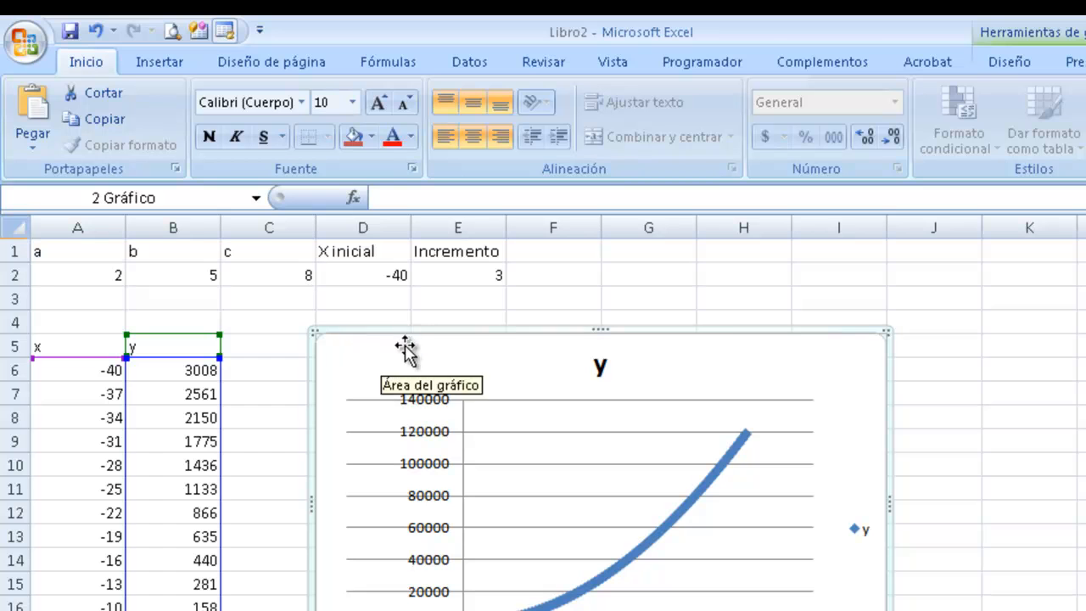
left_click(388, 314)
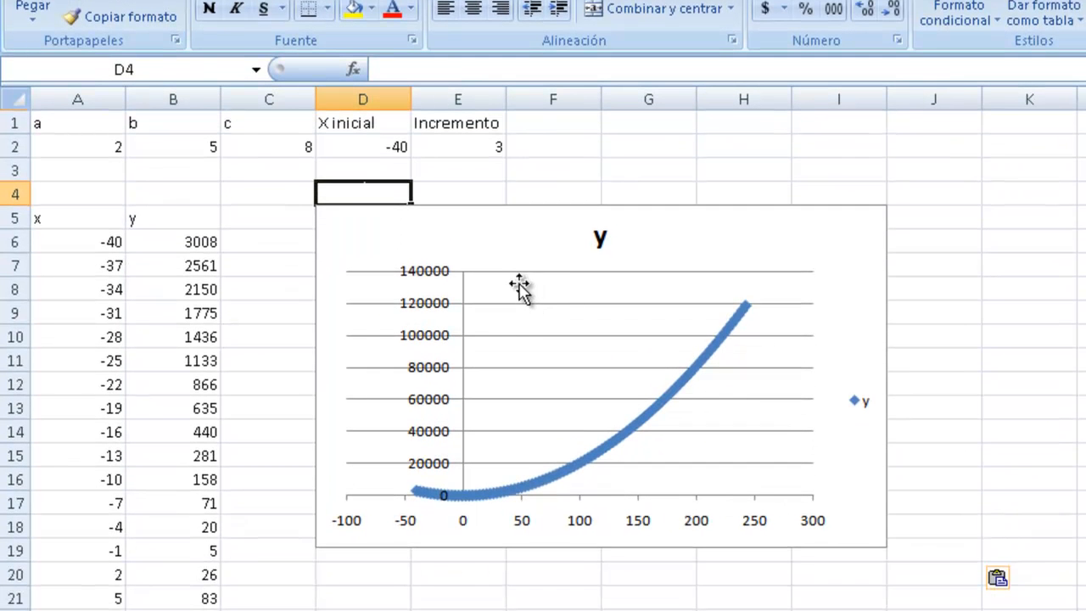
- Enter the label Ecuanción in cell D21 below the chart
left_click(431, 601)
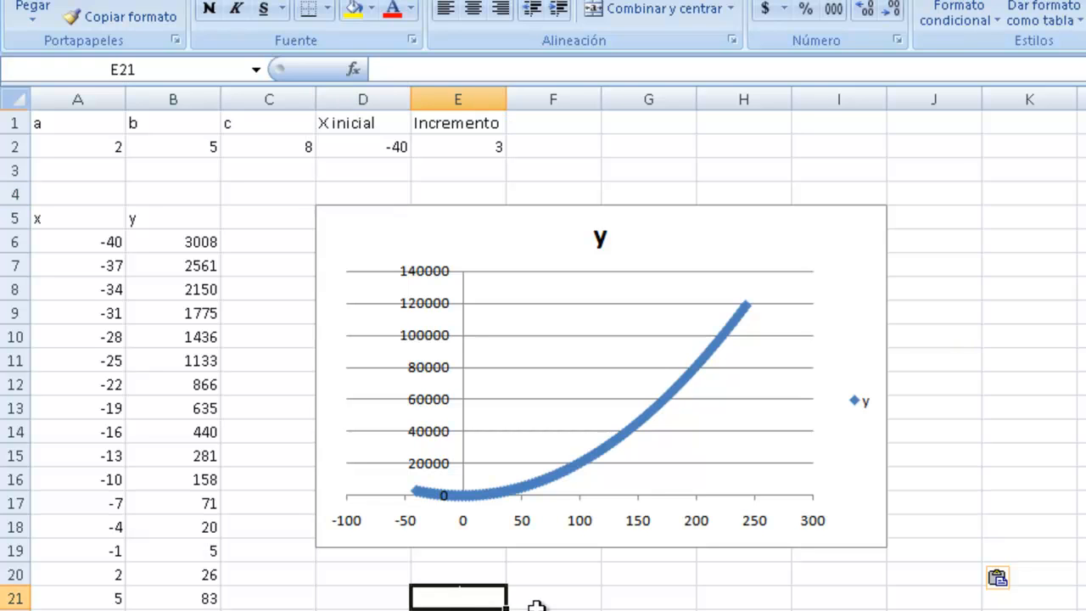
key("Left")
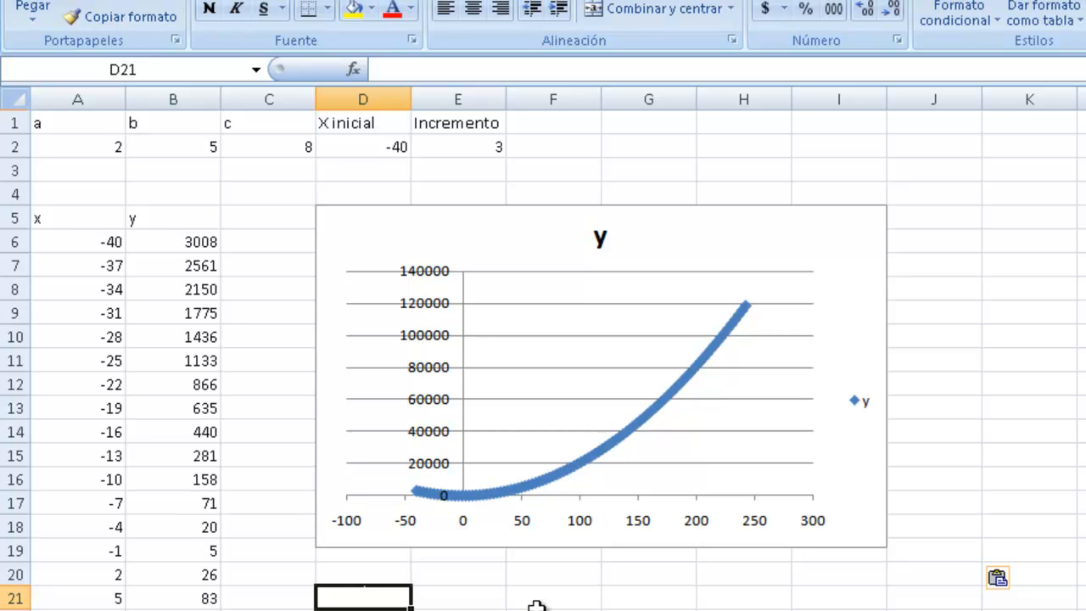
type("Ecuanción")
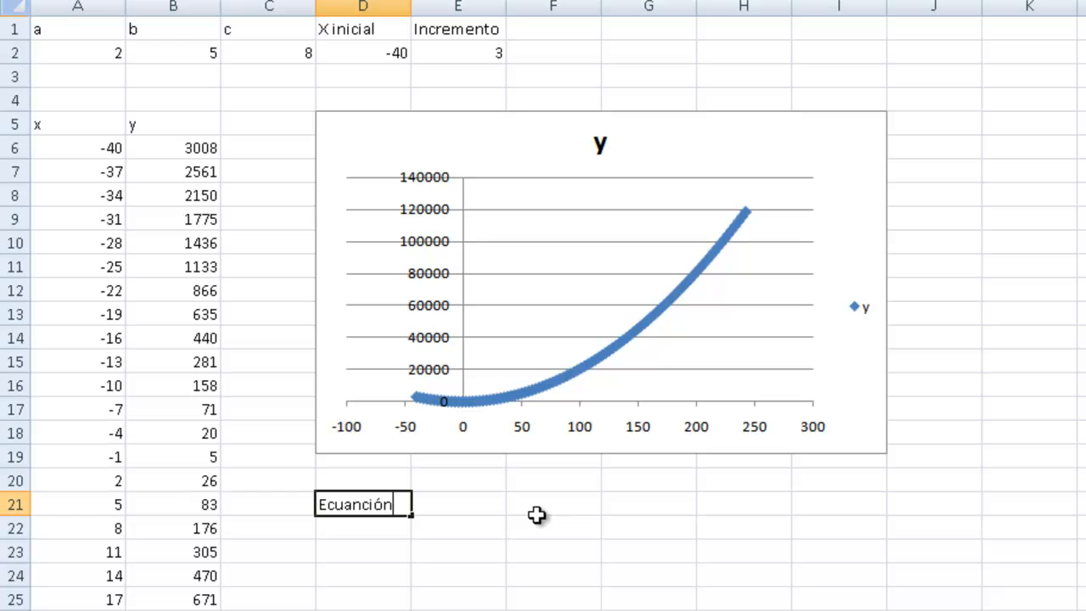
key("Return")
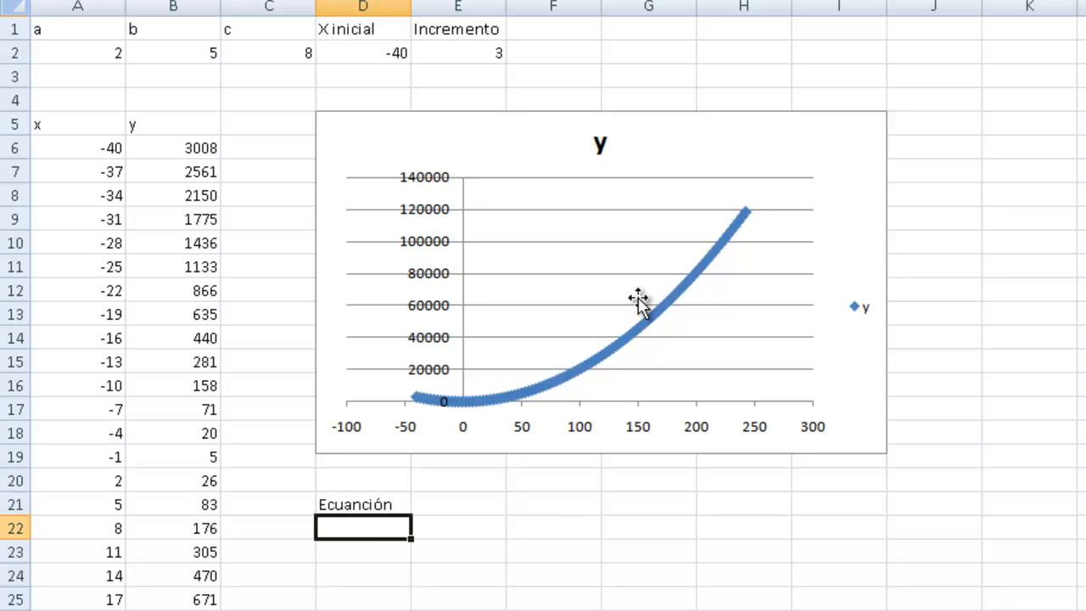
- Add an order 2 polynomial trendline to the y series with its equation and R² value displayed, and place that label above the curve
left_click(644, 328)
right_click(645, 327)
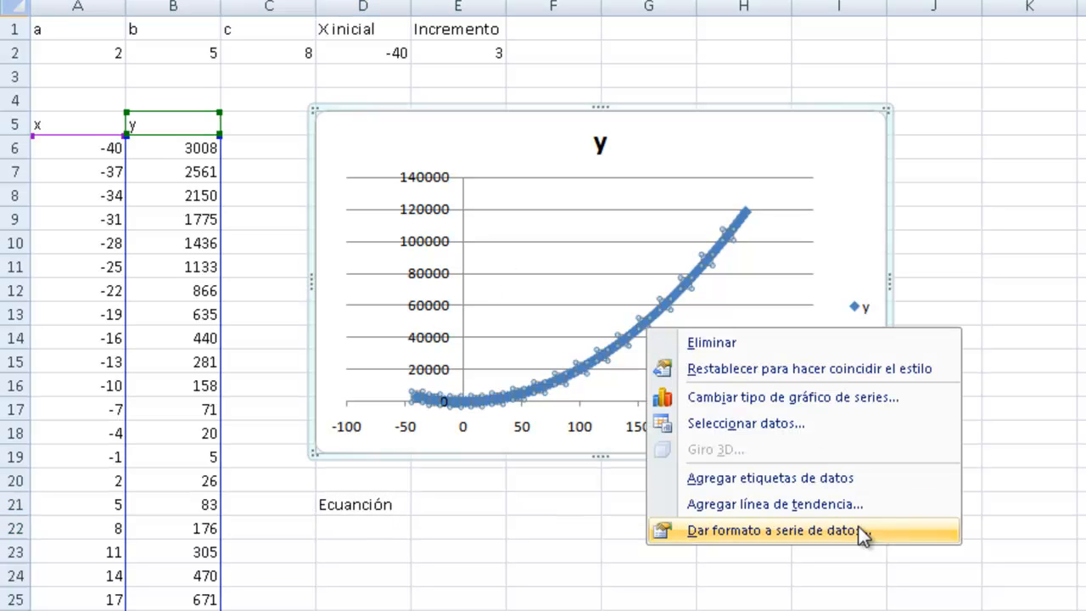
left_click(854, 499)
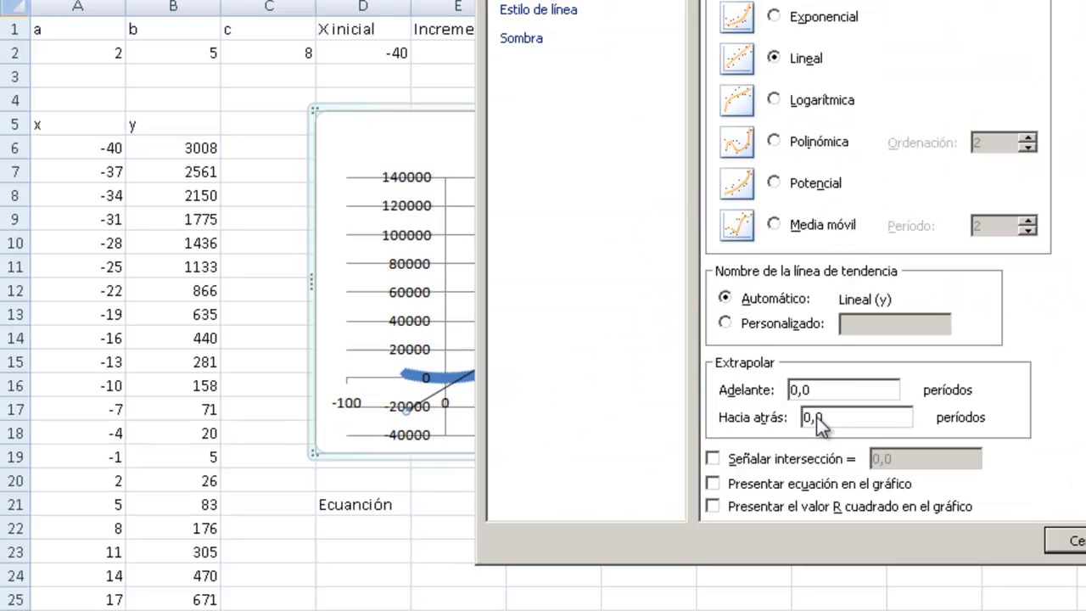
left_click(774, 490)
left_click(784, 506)
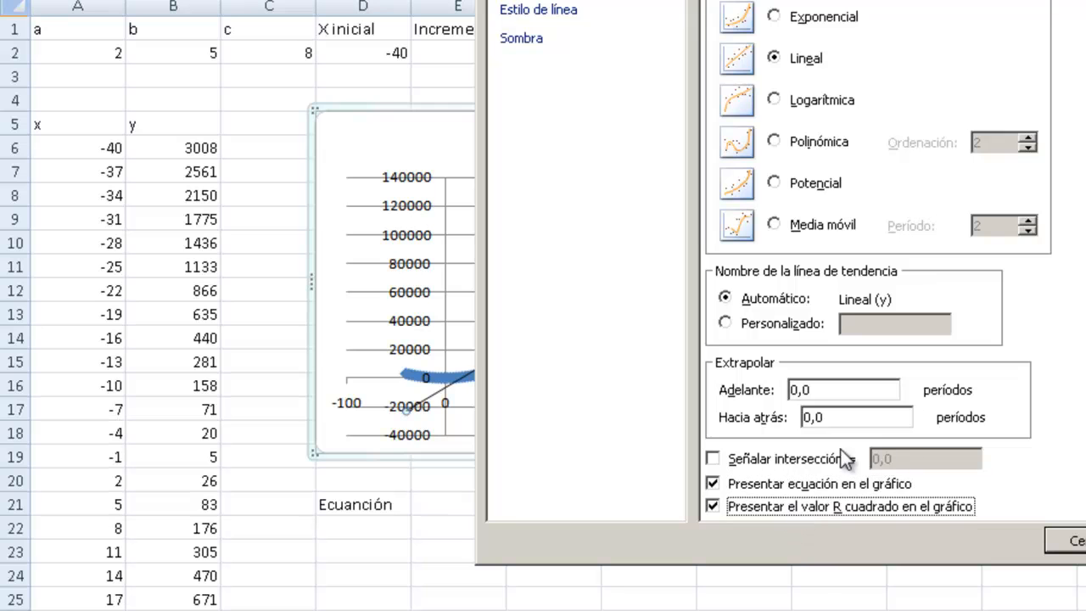
left_click(797, 146)
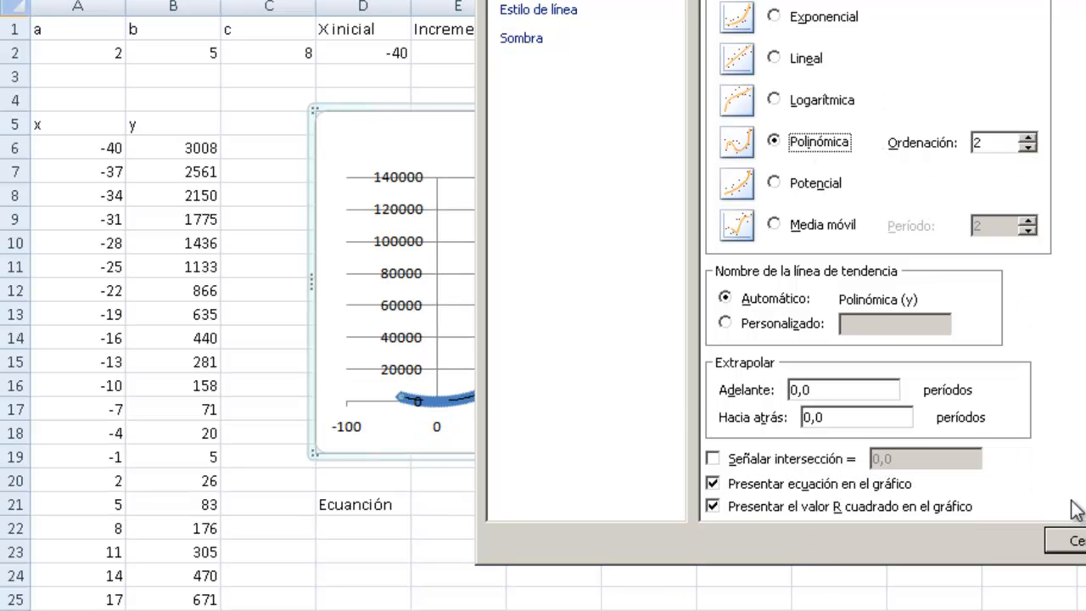
left_click(1067, 541)
left_click_drag(632, 197, 736, 144)
- Delete the chart's legend and its title
left_click(835, 324)
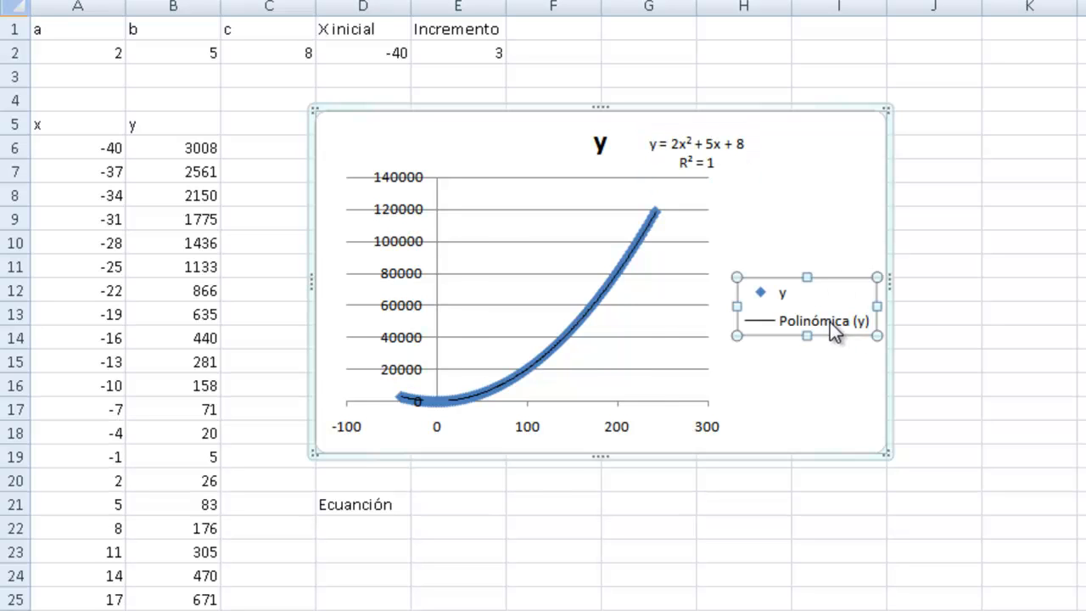
key("Delete")
left_click(601, 146)
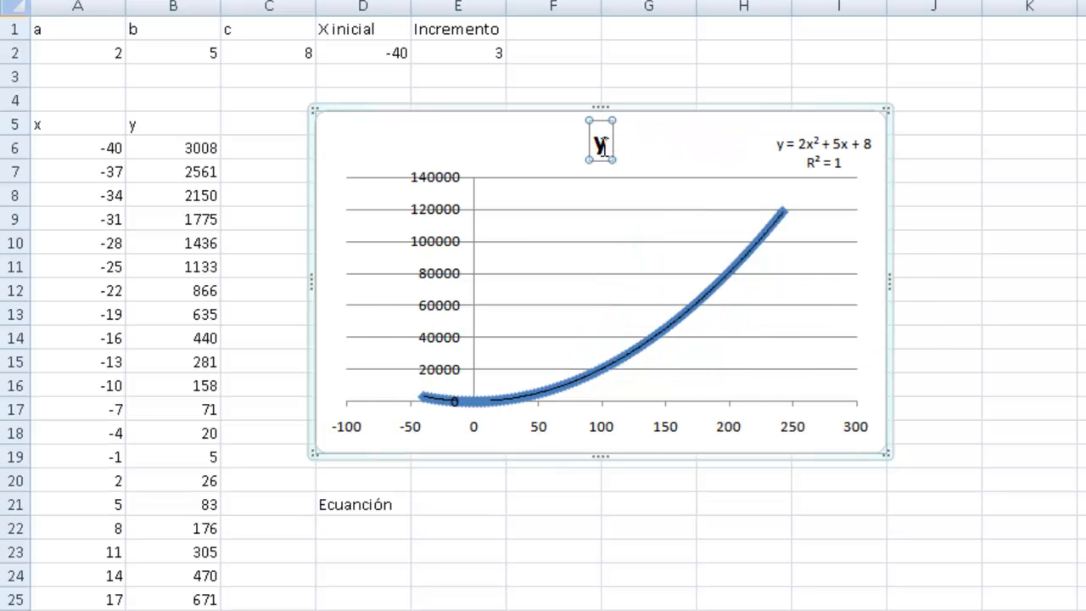
key("Delete")
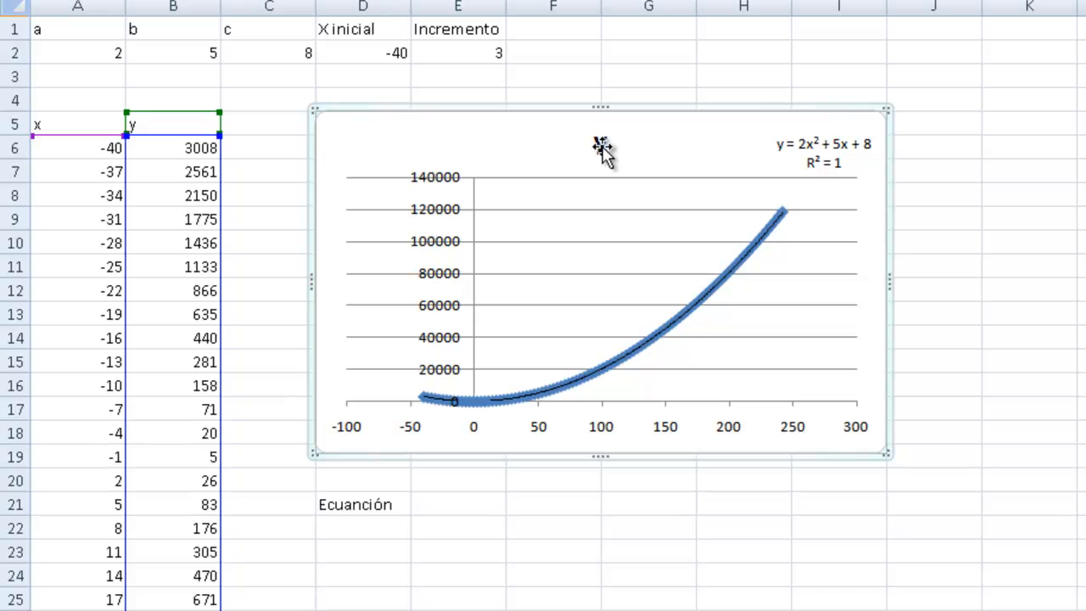
key("ctrl+z")
left_click(601, 145)
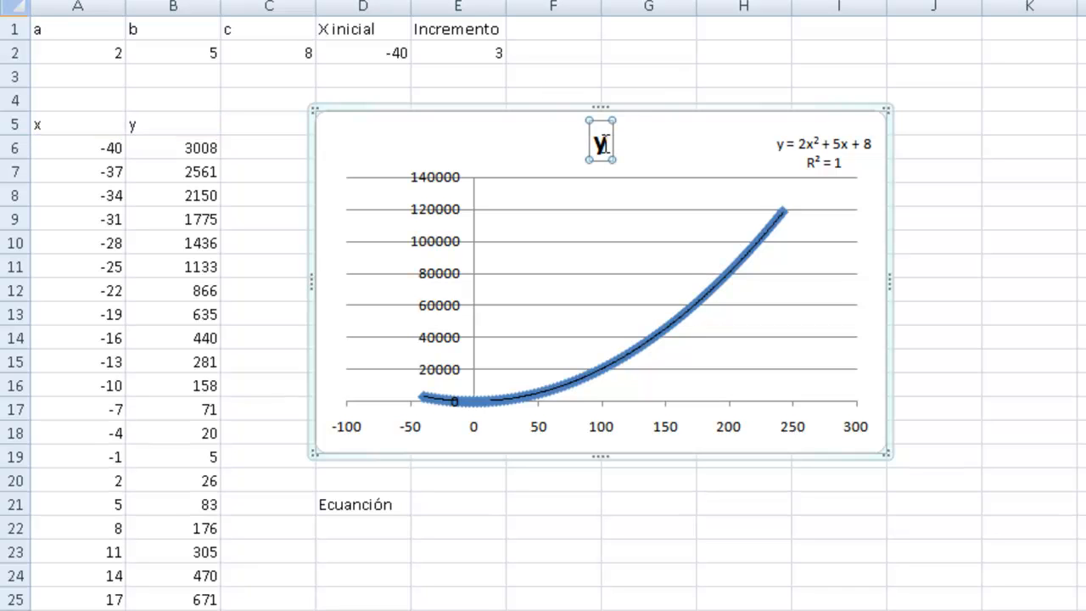
key("Delete")
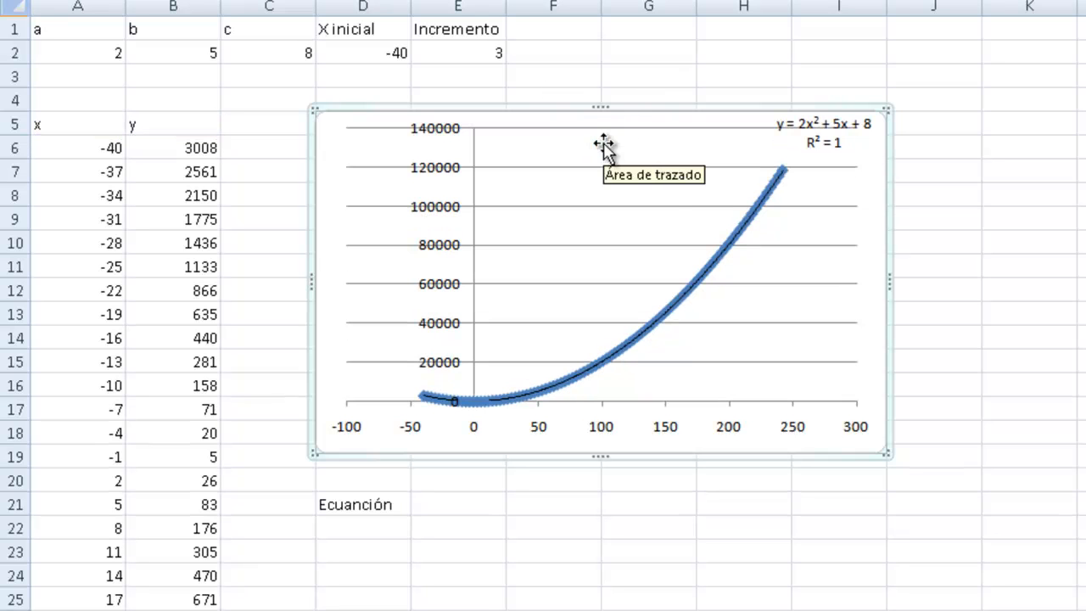
- Start an ESTIMACION.LINEAL formula across D22:F22 with B6:B100 as the known y values
left_click(359, 519)
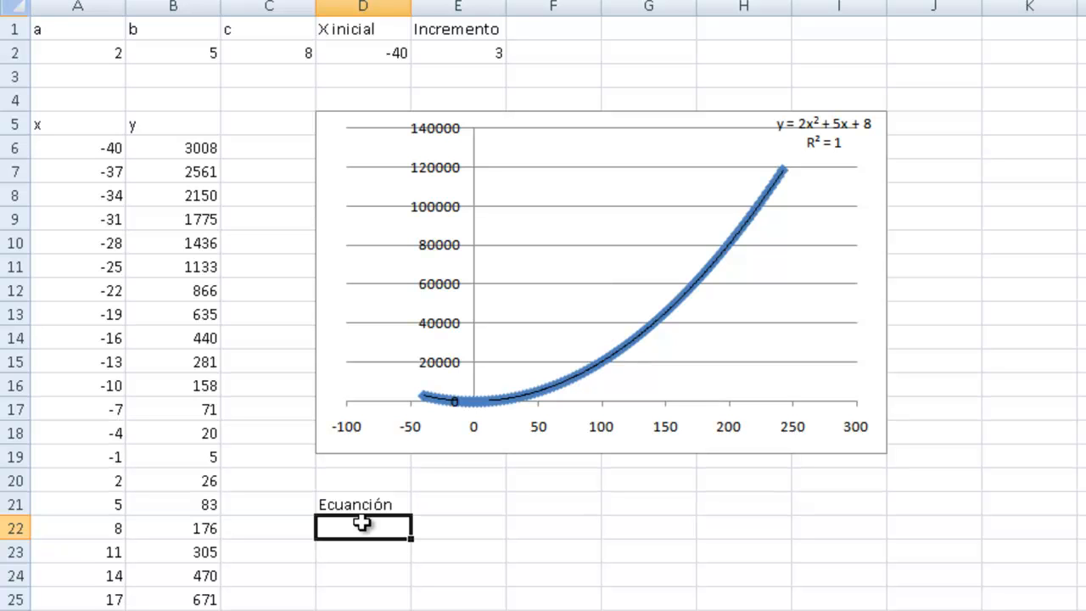
key("shift+Right")
key("shift+Right")
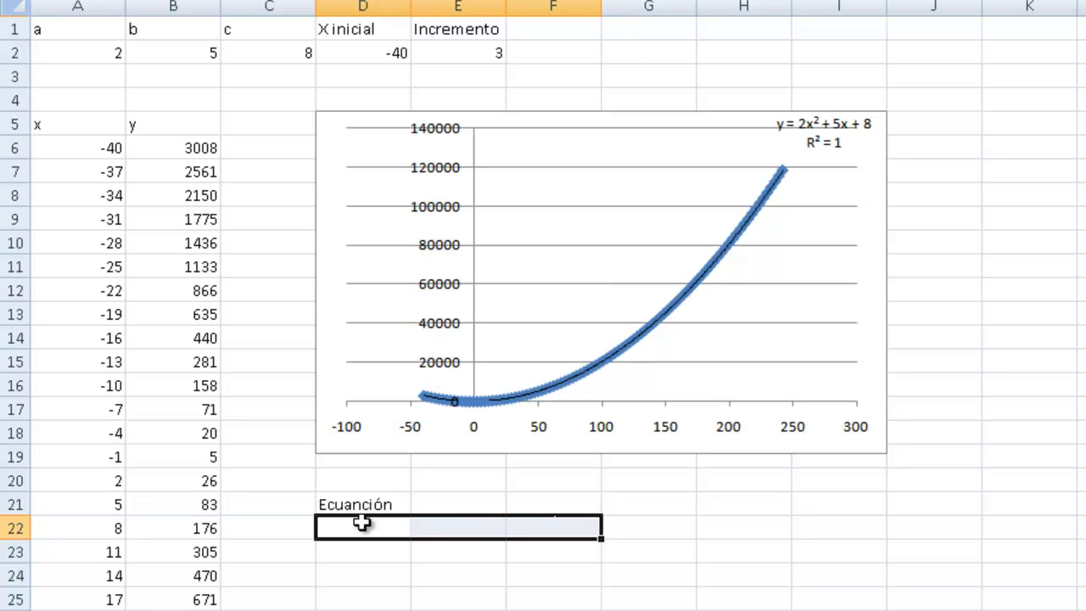
type("=estima")
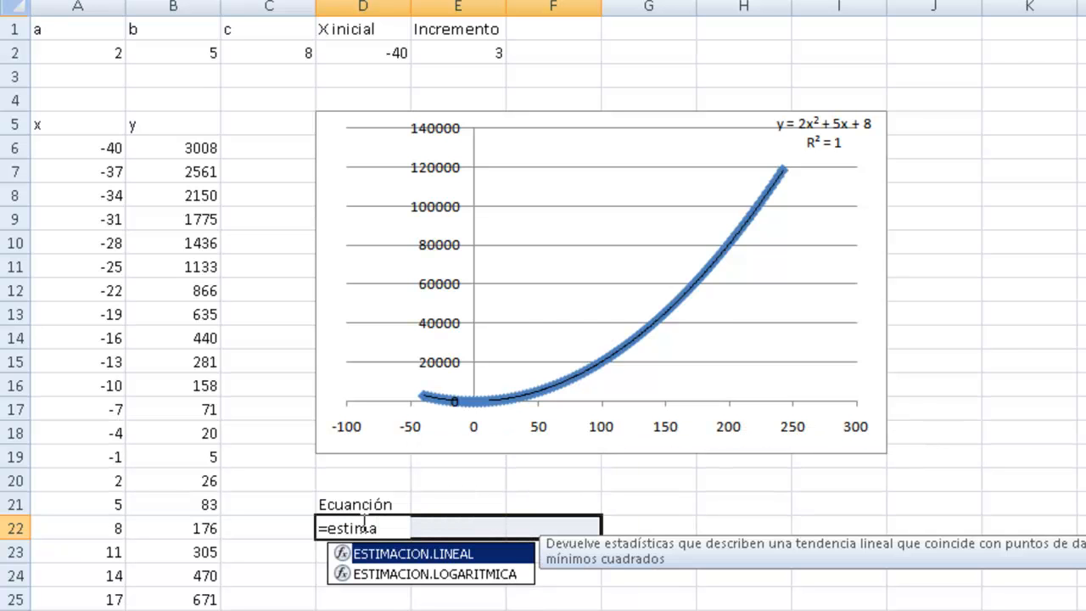
type("cion.linea")
key("BackSpace")
type("eal(")
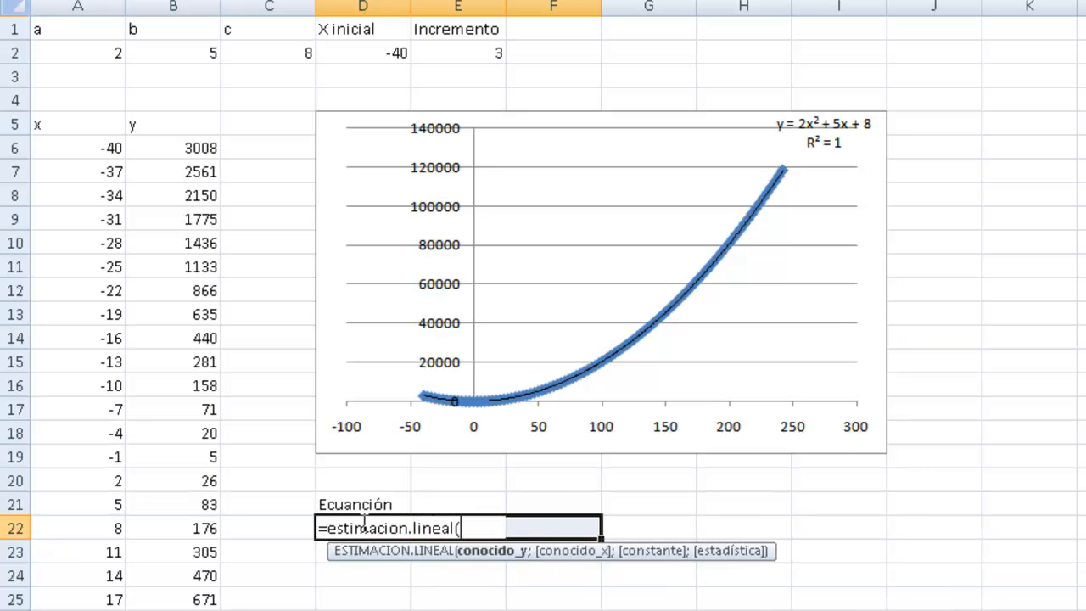
left_click(160, 147)
key("ctrl+shift+Down")
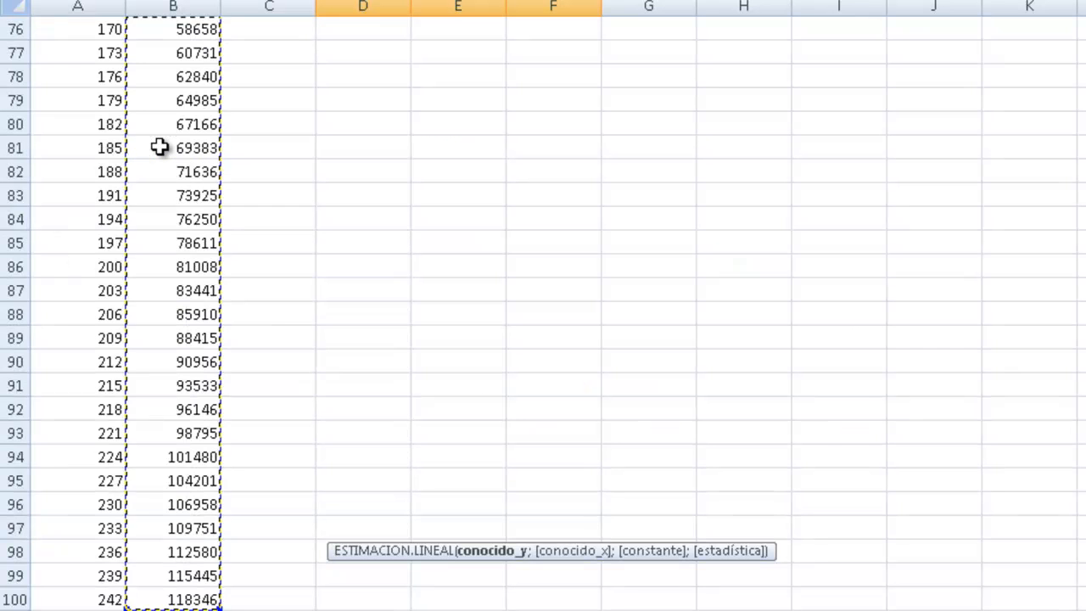
- Complete the formula with A6:A100^{1;2} as the known x values and enter it as an array formula in D22:F22
type(";")
scroll(102, 87, "up", 20)
scroll(101, 87, "up", 2)
left_click(74, 145)
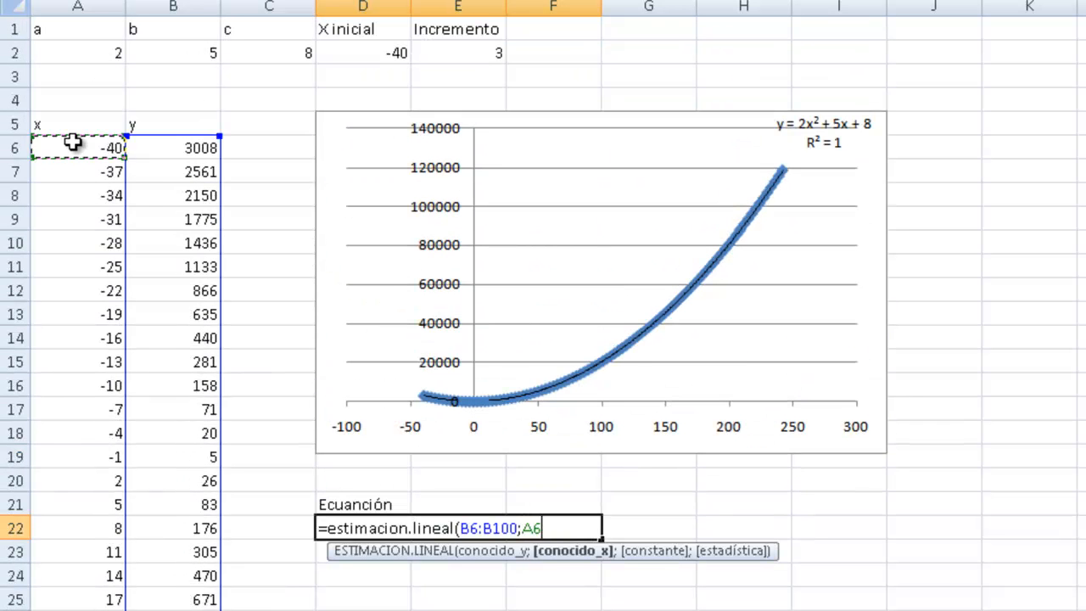
key("ctrl+shift+Down")
scroll(73, 140, "up", 20)
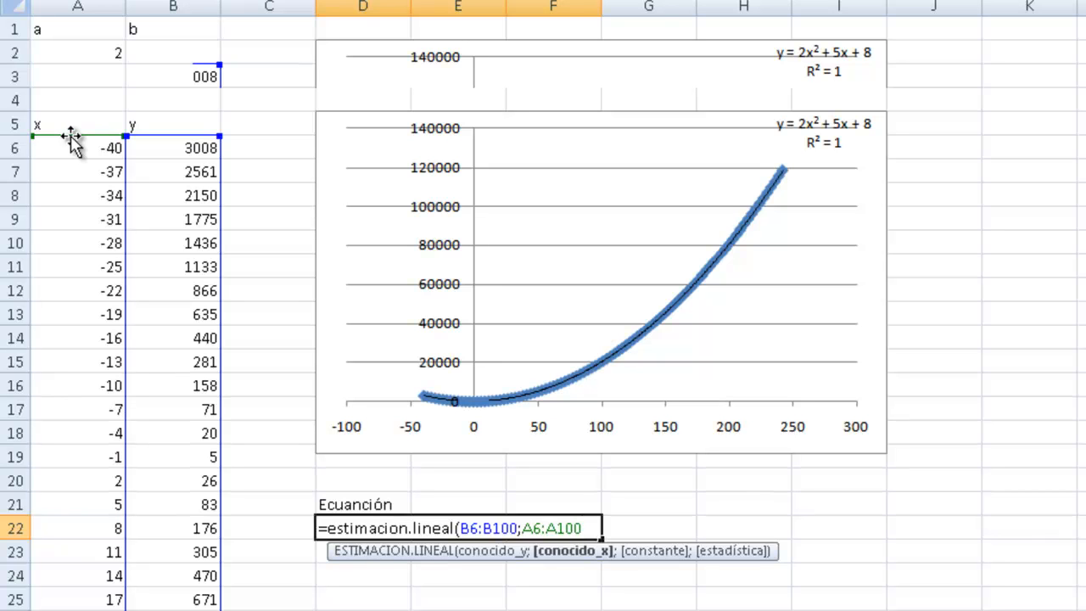
type("^{1")
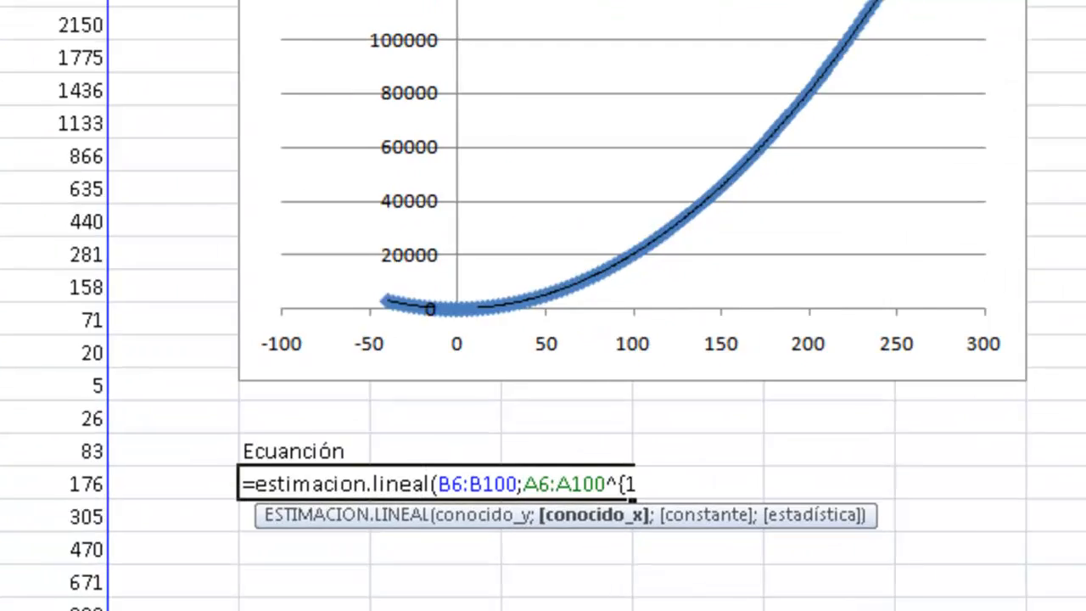
type(";2")
type("})")
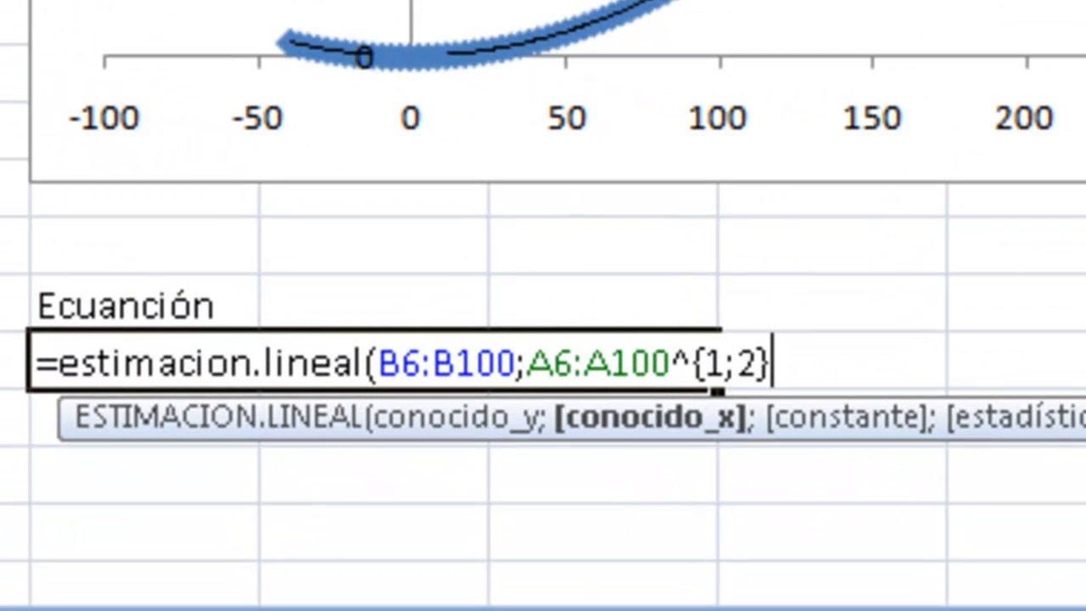
key("ctrl+shift+Return")
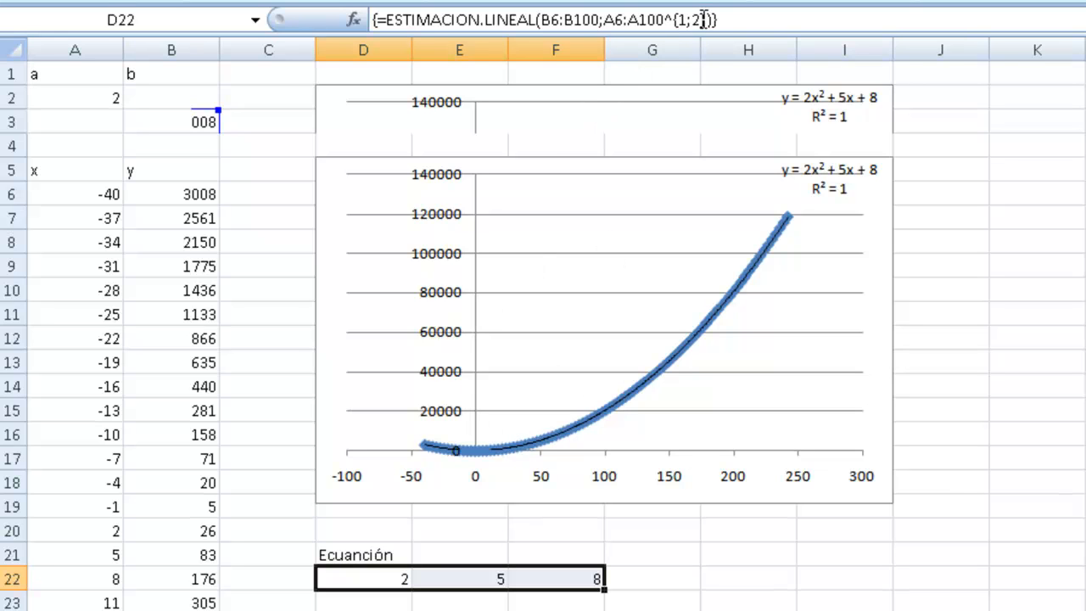
- Open the ESTIMACION.LINEAL formula to examine its {1;2} exponents and re-enter it as an array formula
left_click_drag(703, 19, 677, 19)
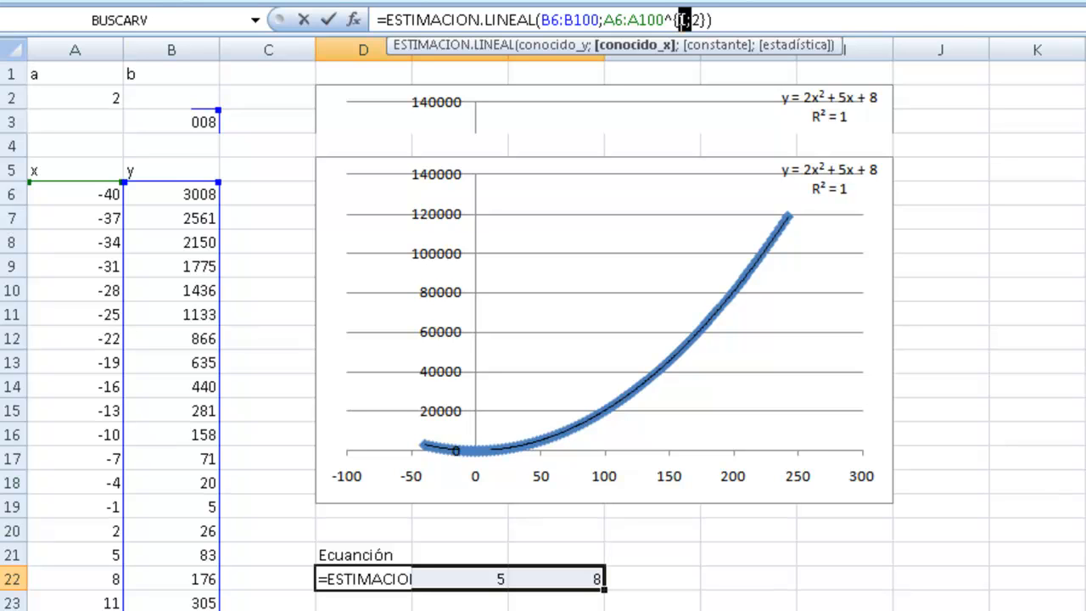
key("Return")
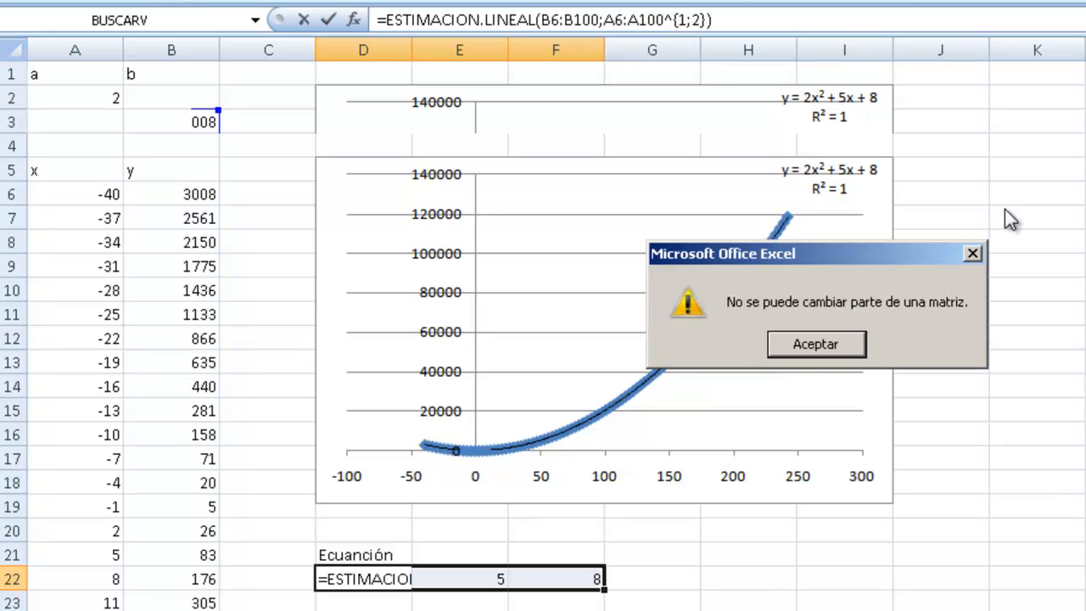
left_click(822, 329)
key("ctrl+shift+Return")
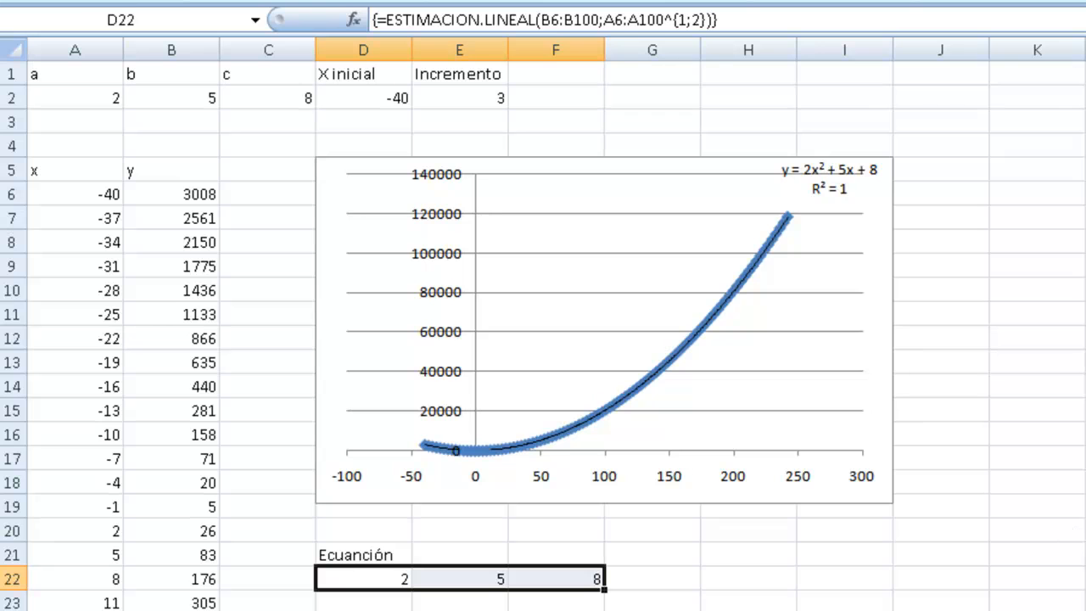
left_click(1036, 290)
type("/")
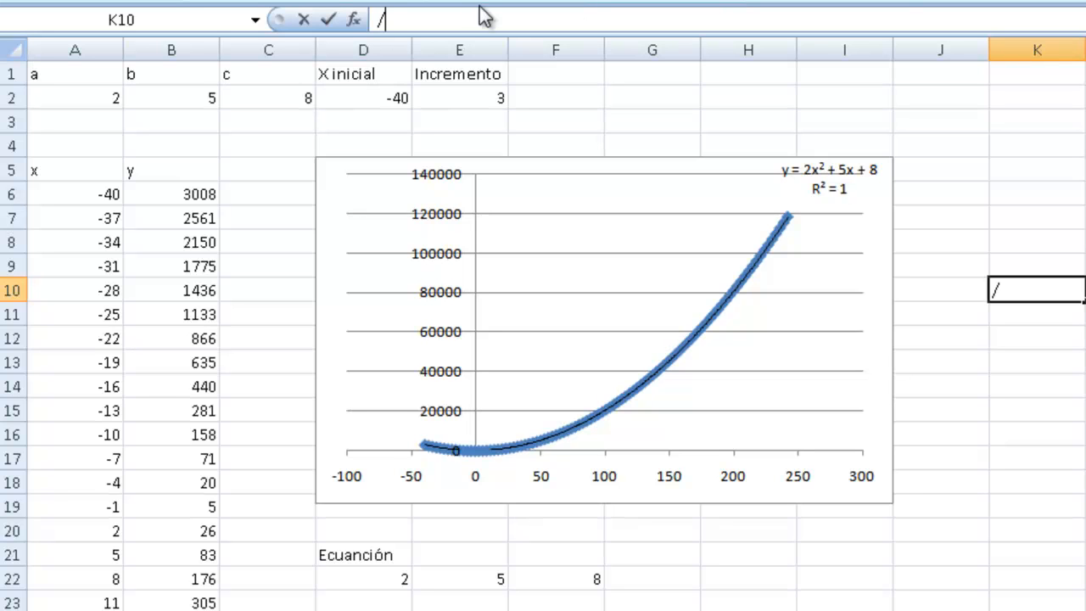
type("\\")
key("Escape")
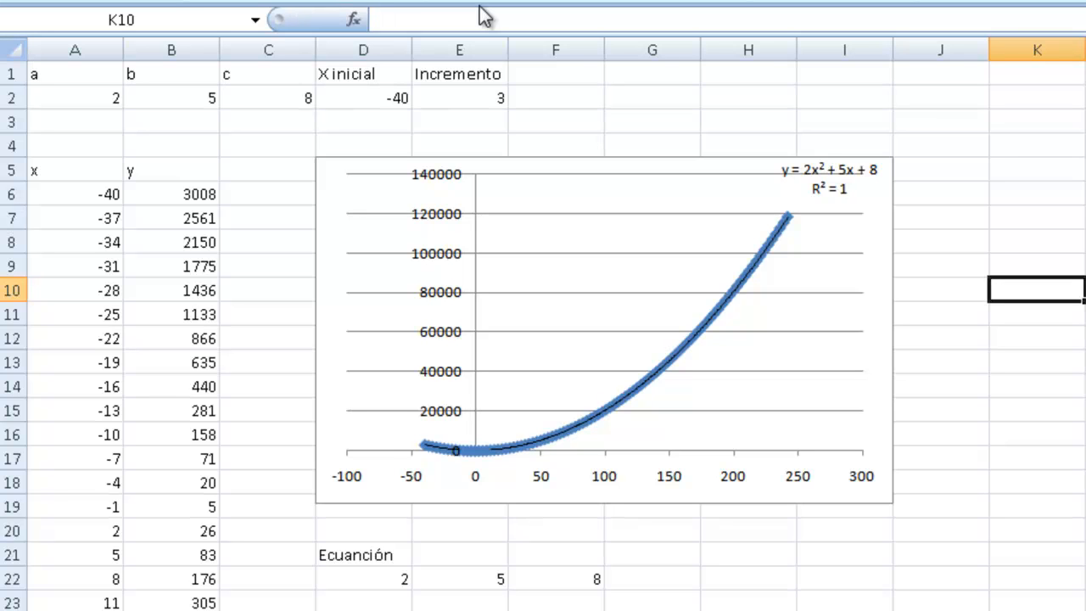
- Merge and center the Ecuación heading across D21:F21 and apply all borders to D21:F22
left_click_drag(403, 555, 547, 547)
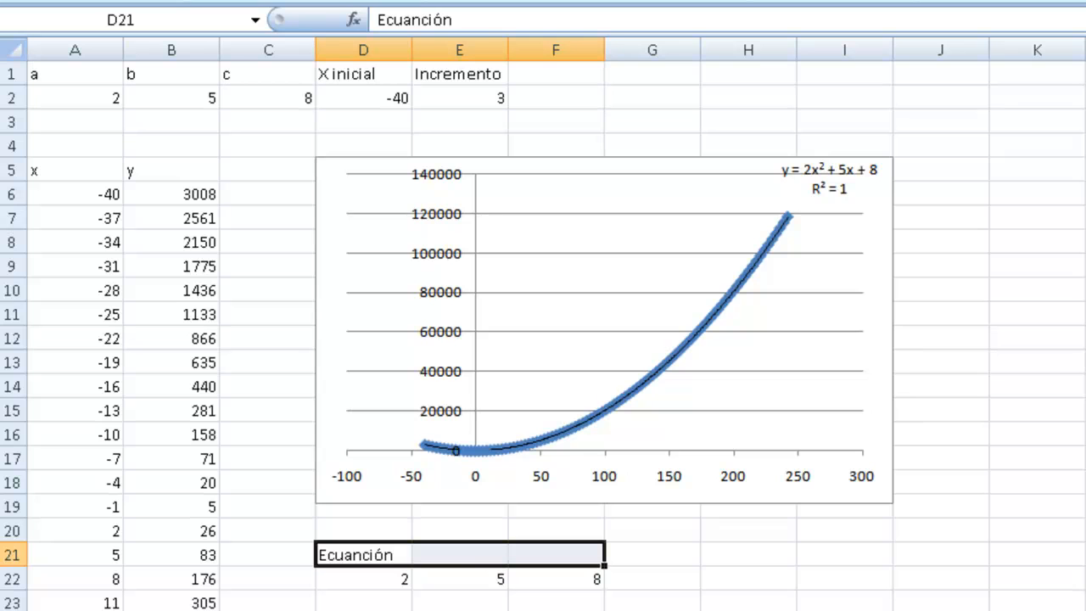
left_click(547, 1)
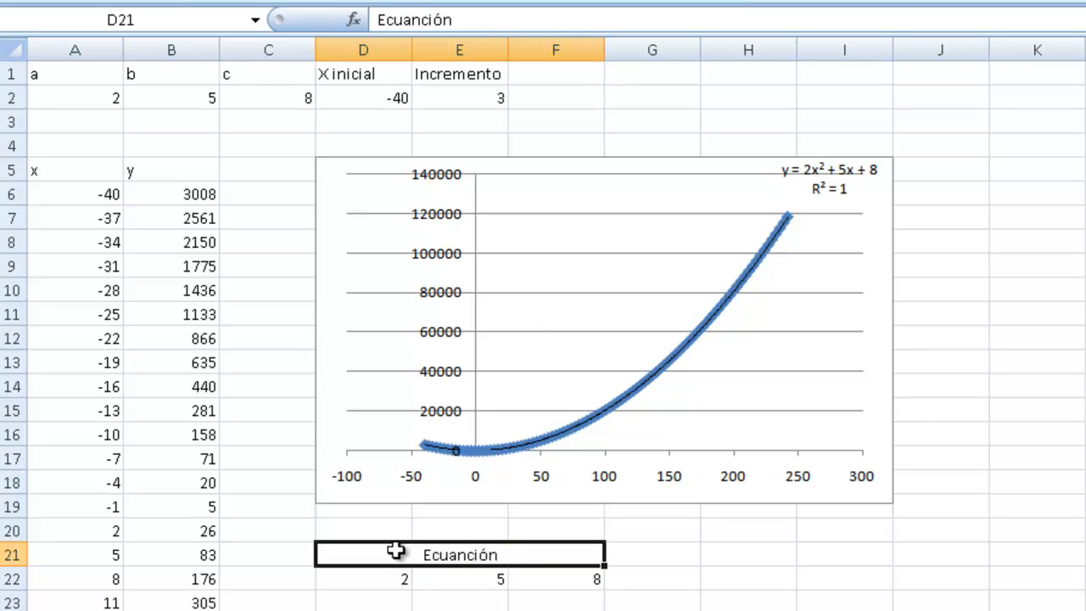
left_click_drag(395, 551, 430, 584)
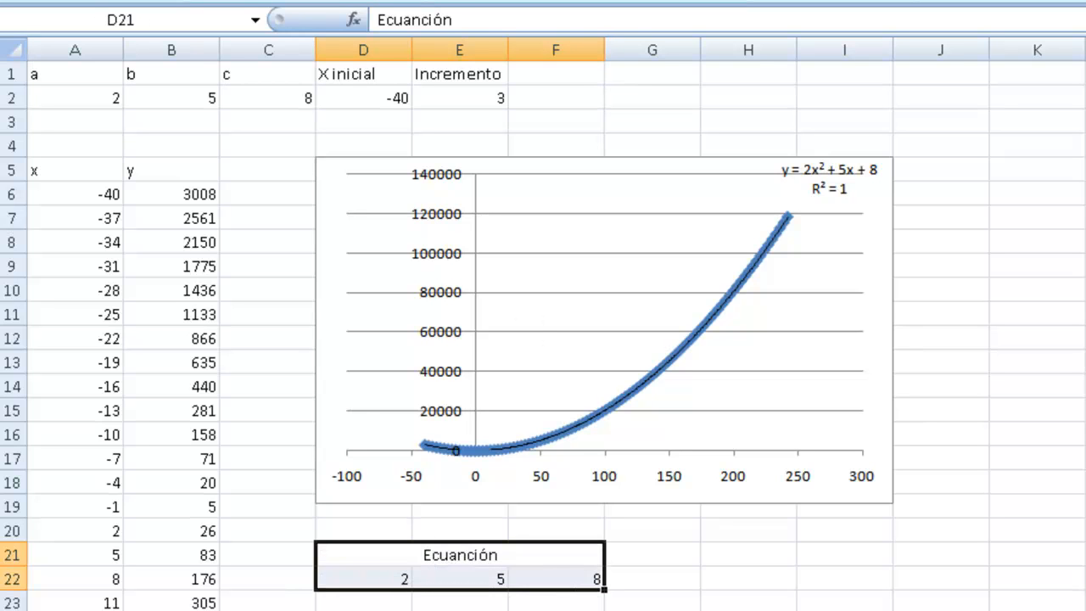
left_click(326, 1)
left_click(378, 147)
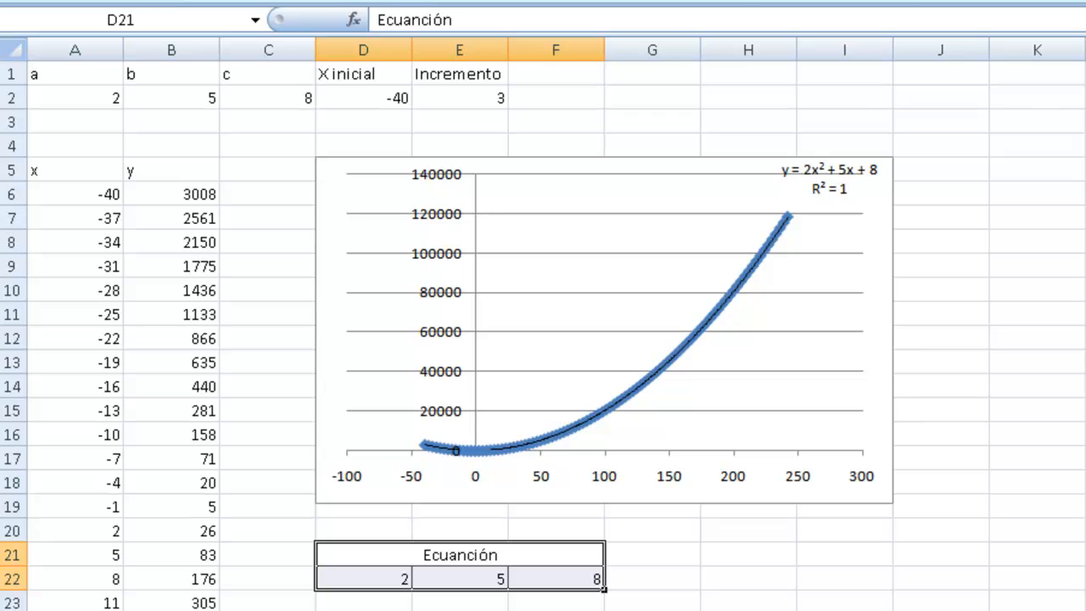
- Enter the label "x minimo" in D23, directly below the Ecuación table
left_click(374, 604)
type("x mini")
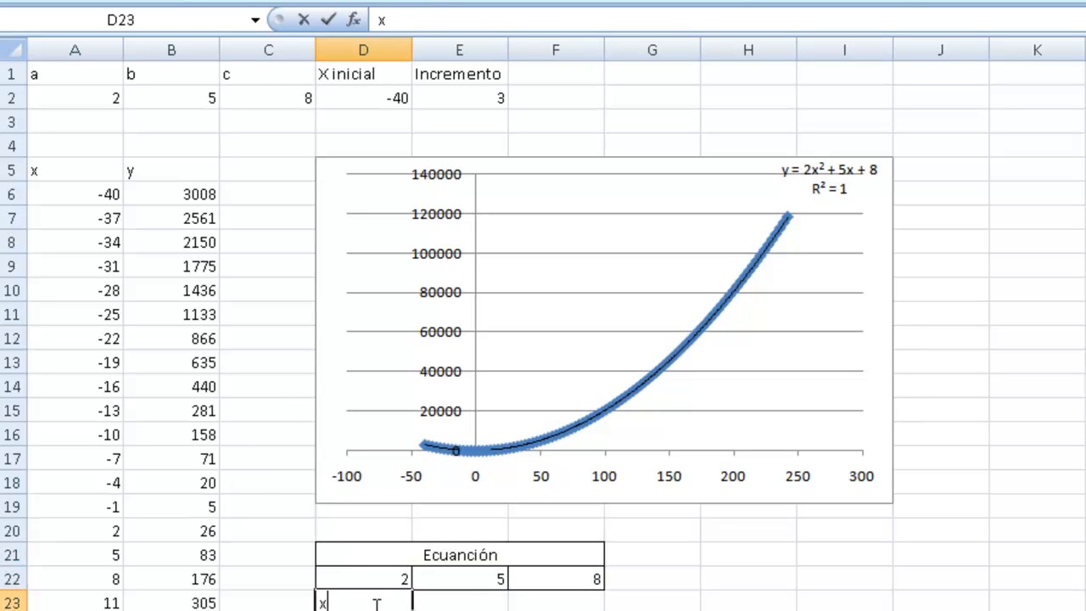
type("mo")
key("Return")
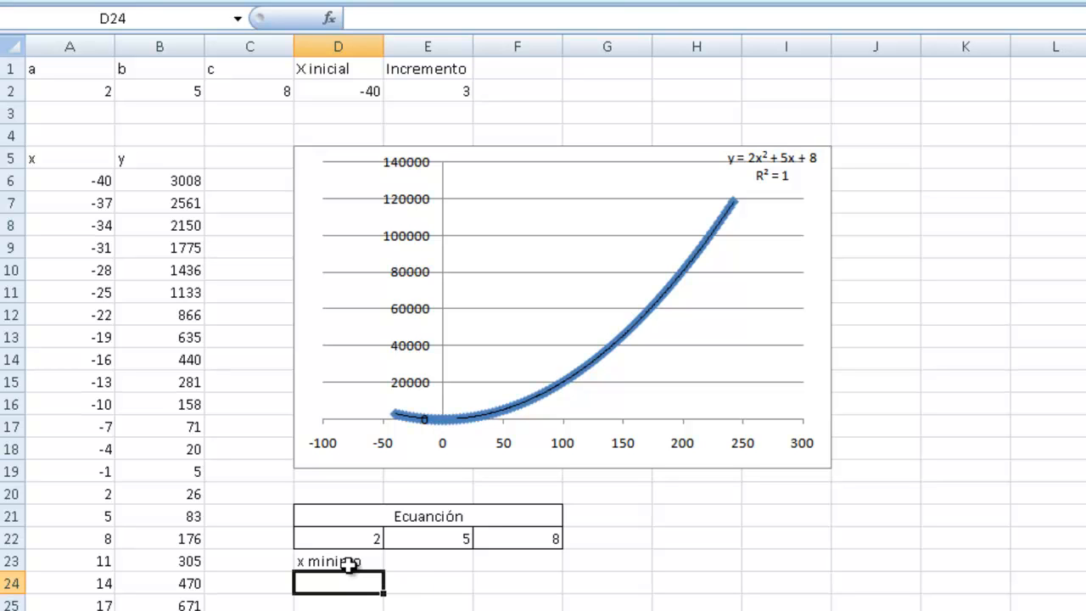
- Calculate the smallest x value in D24 with the formula =MIN(A6:A100)
type("=min")
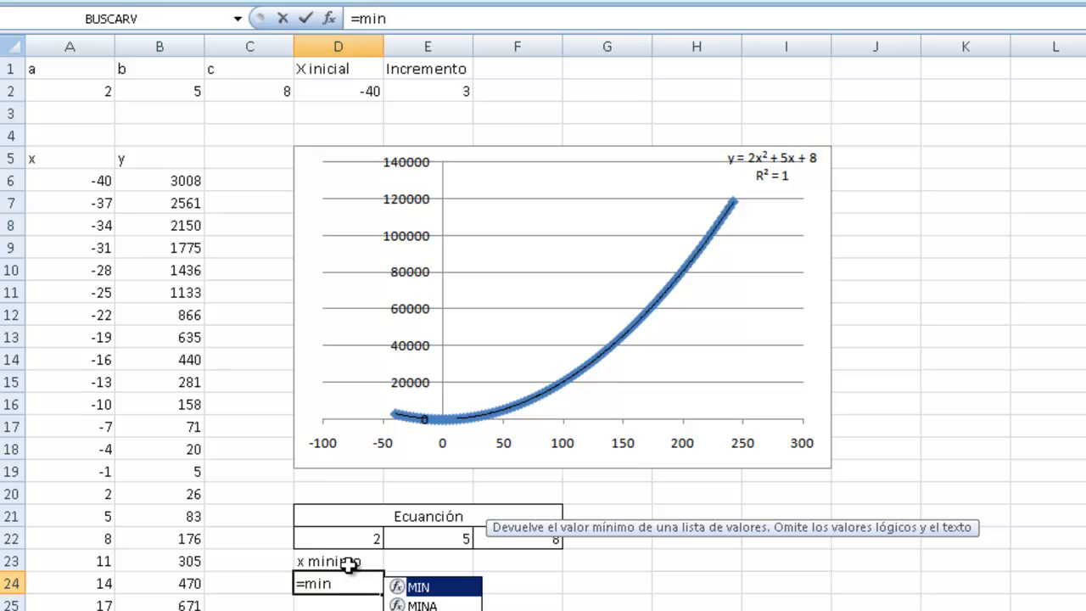
type("(")
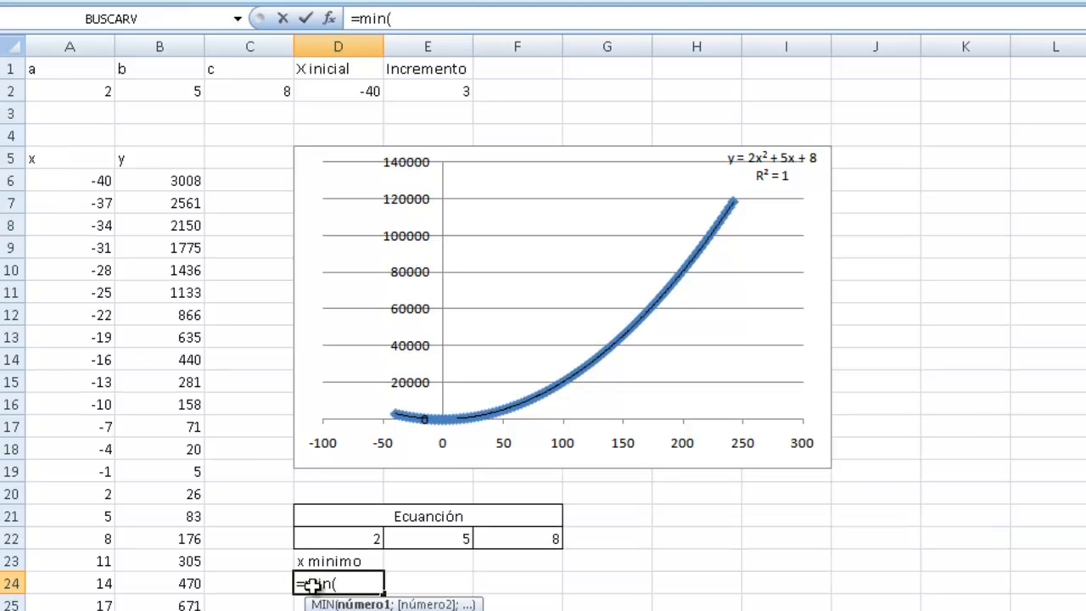
left_click(55, 179)
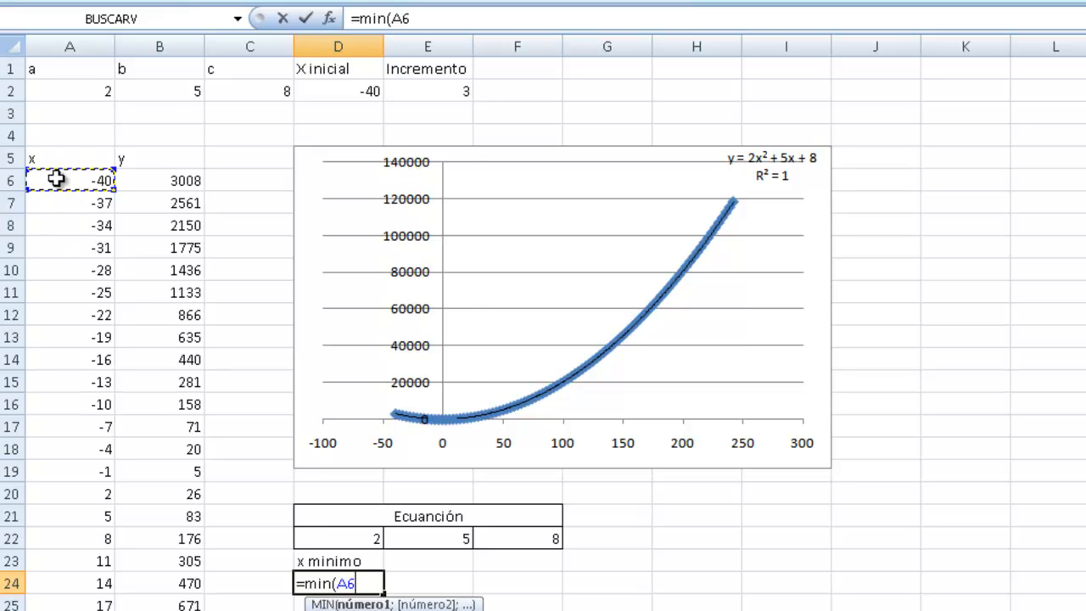
key("ctrl+shift+Down")
type(")")
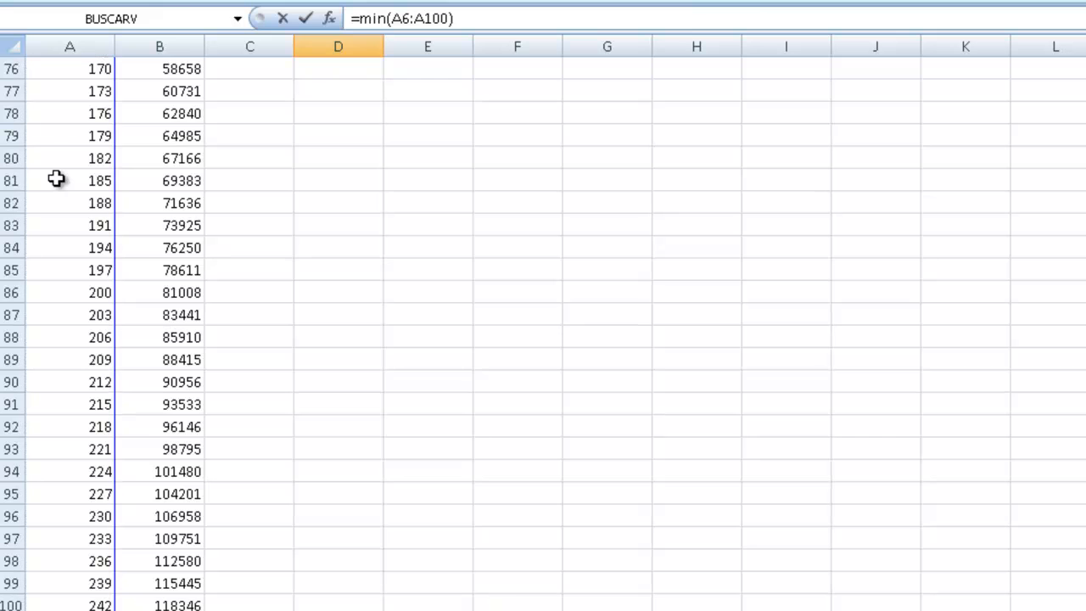
key("Return")
- Check the minimum formula in D24 against the initial x in D2 and the first x value's formula in A6
key("Up")
key("Up")
key("Up")
key("Down")
key("Down")
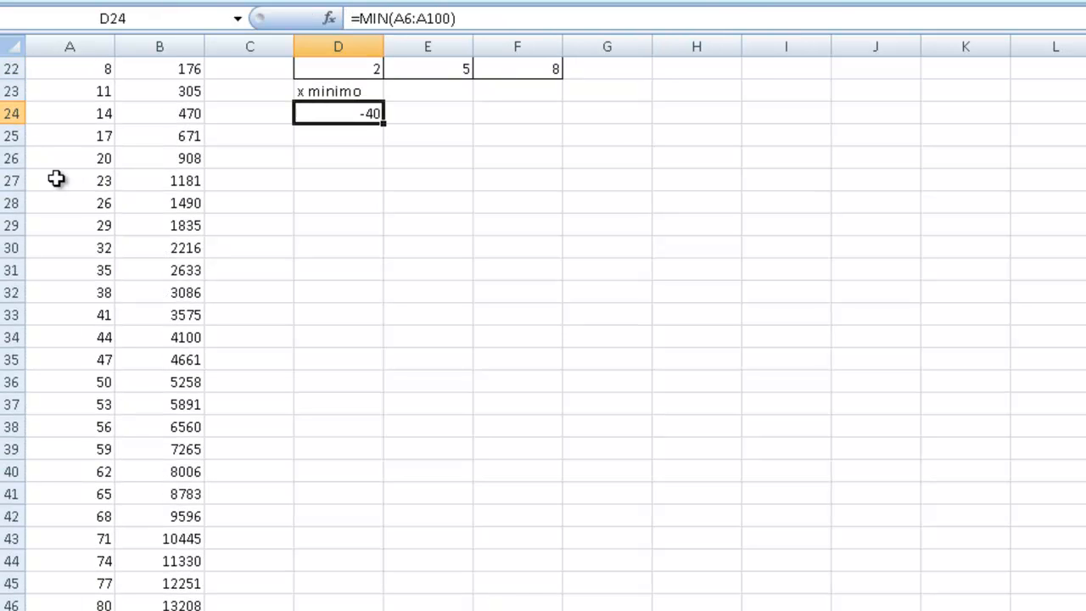
scroll(433, 269, "up", 7)
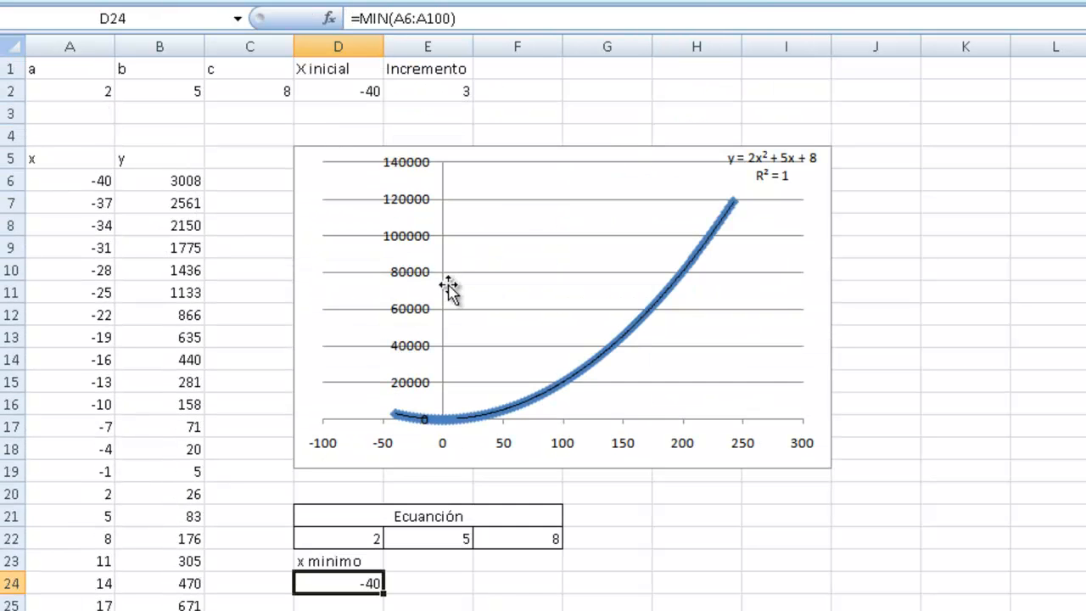
left_click(347, 97)
left_click(75, 177)
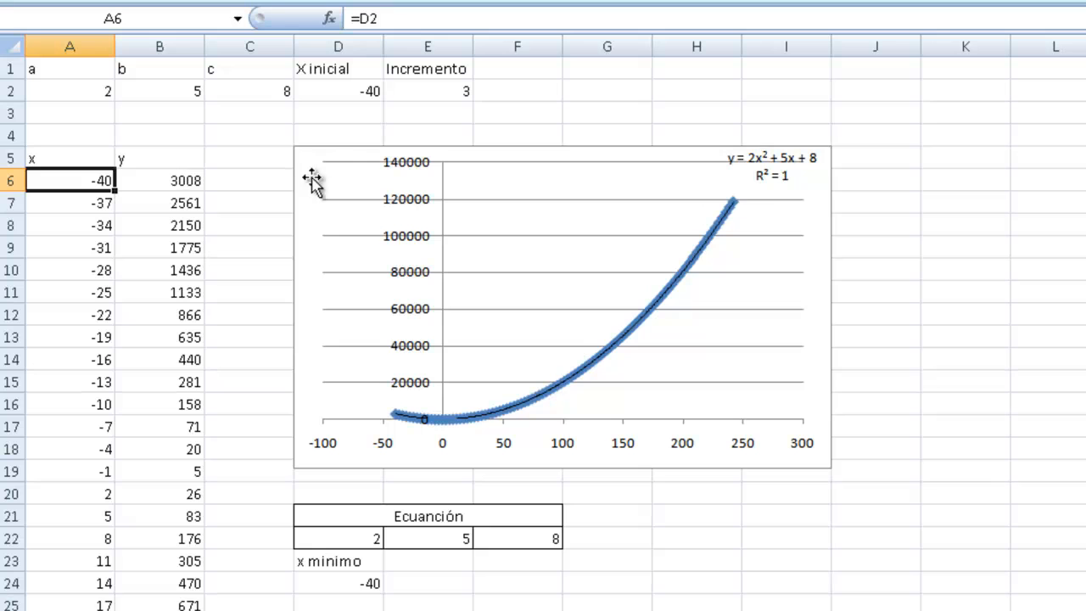
- Enter the label "x maximo" in E23, next to the x minimo label
left_click(432, 556)
type("x maxi")
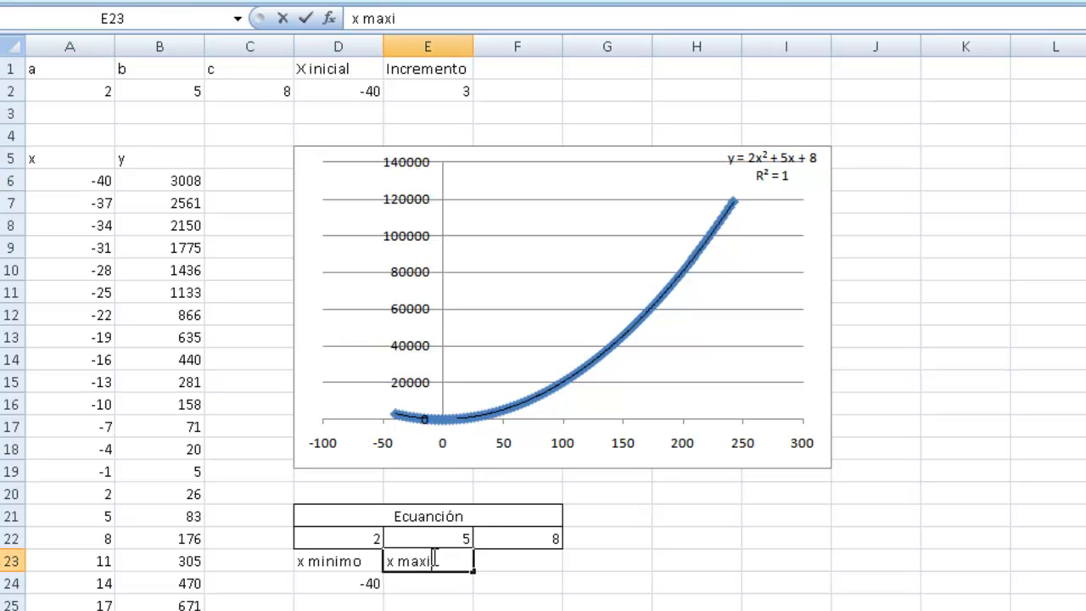
type("mo")
key("Return")
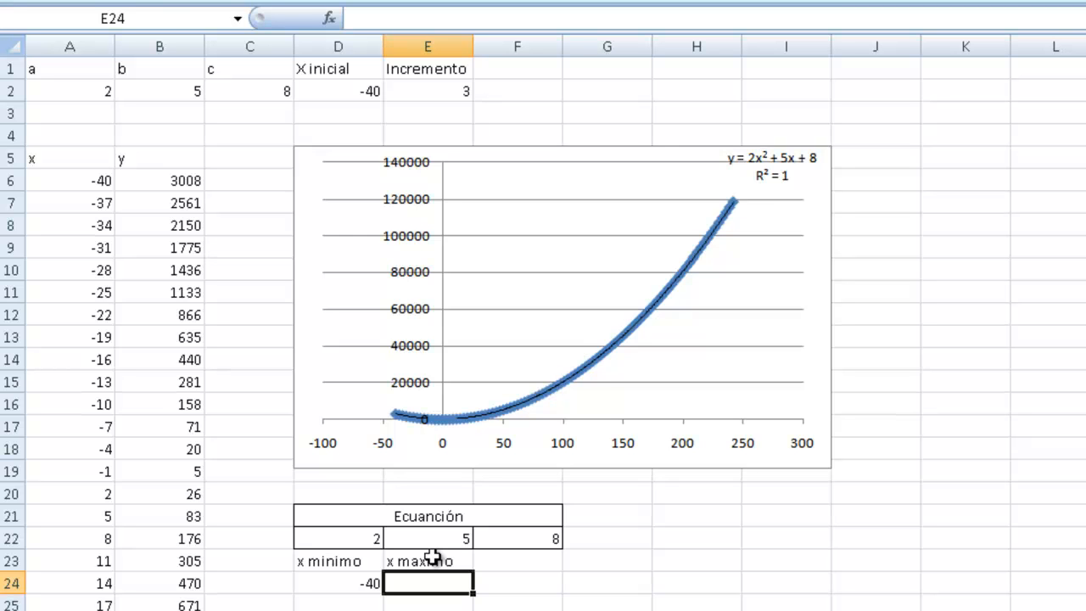
- Calculate the largest x value in E24 with the formula =MAX(A6:A100)
type("=max")
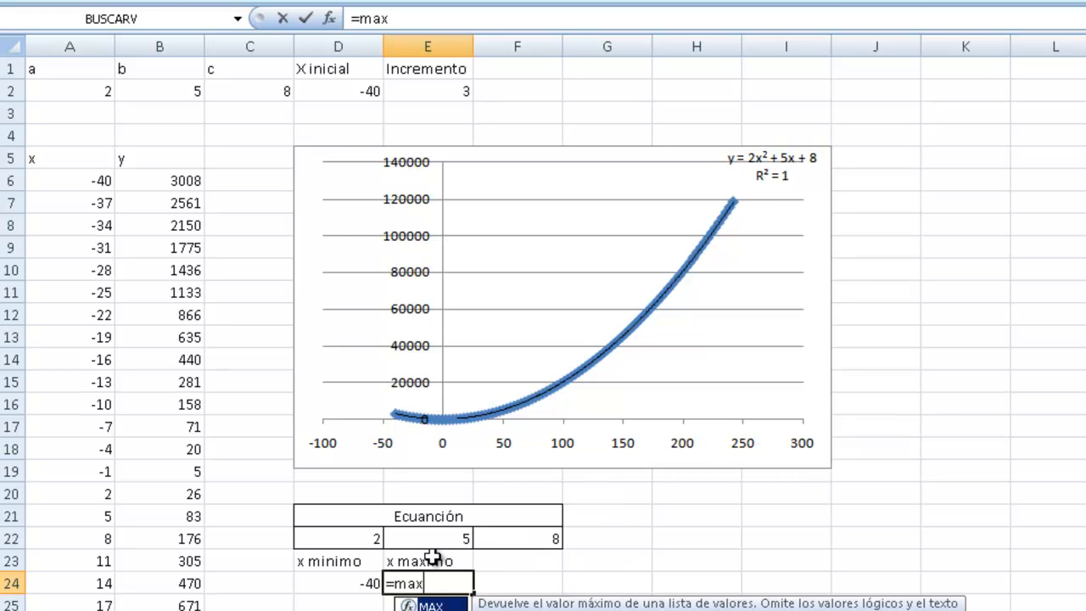
type("(")
key("Left")
key("Left")
key("Left")
key("Left")
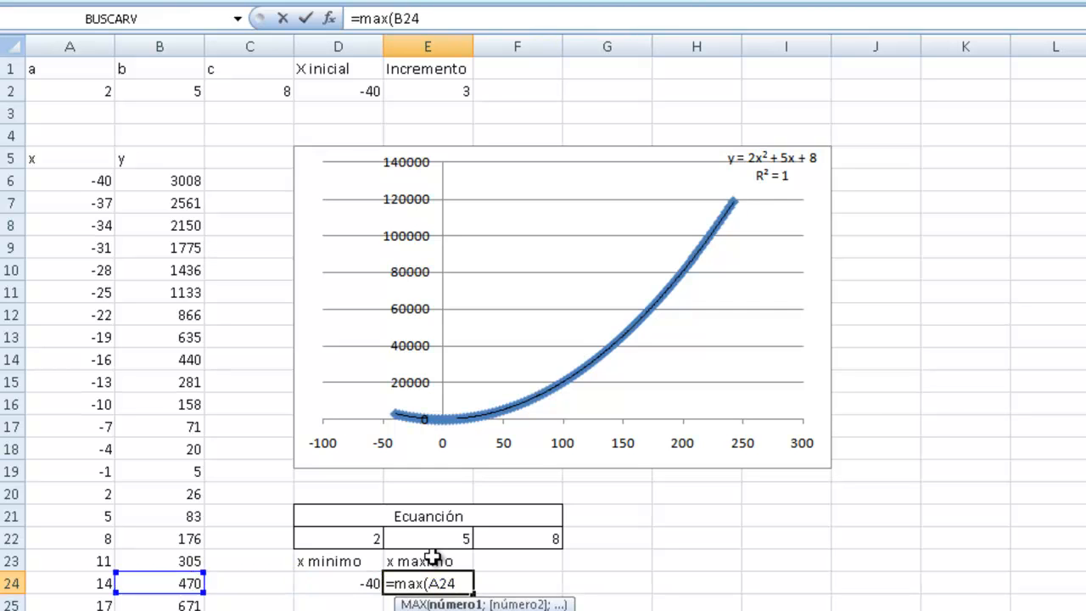
key("shift+Up")
key("ctrl+Up")
key("Down")
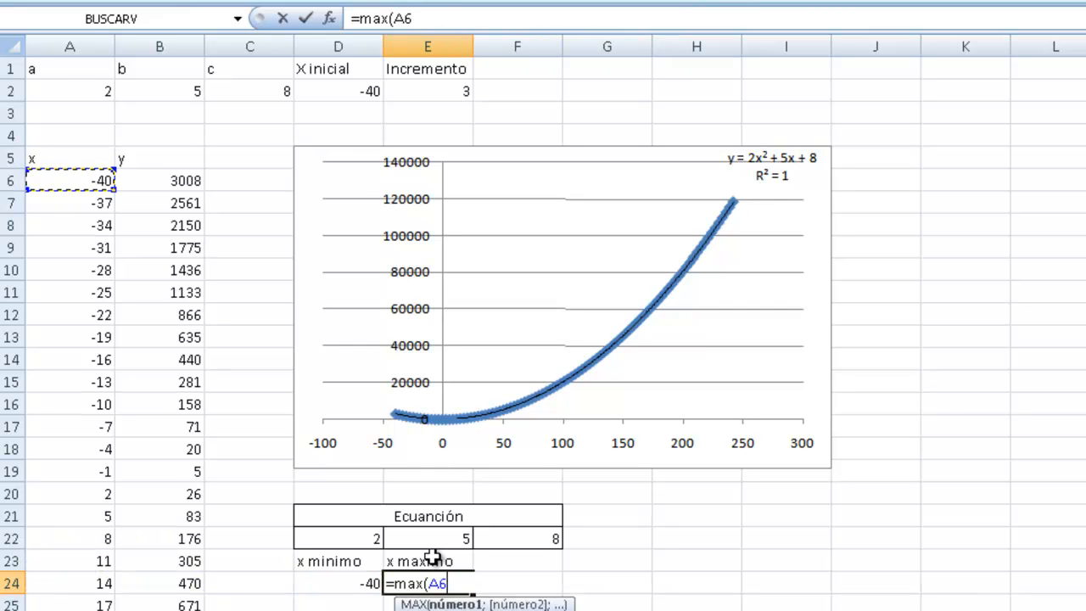
key("ctrl+shift+Down")
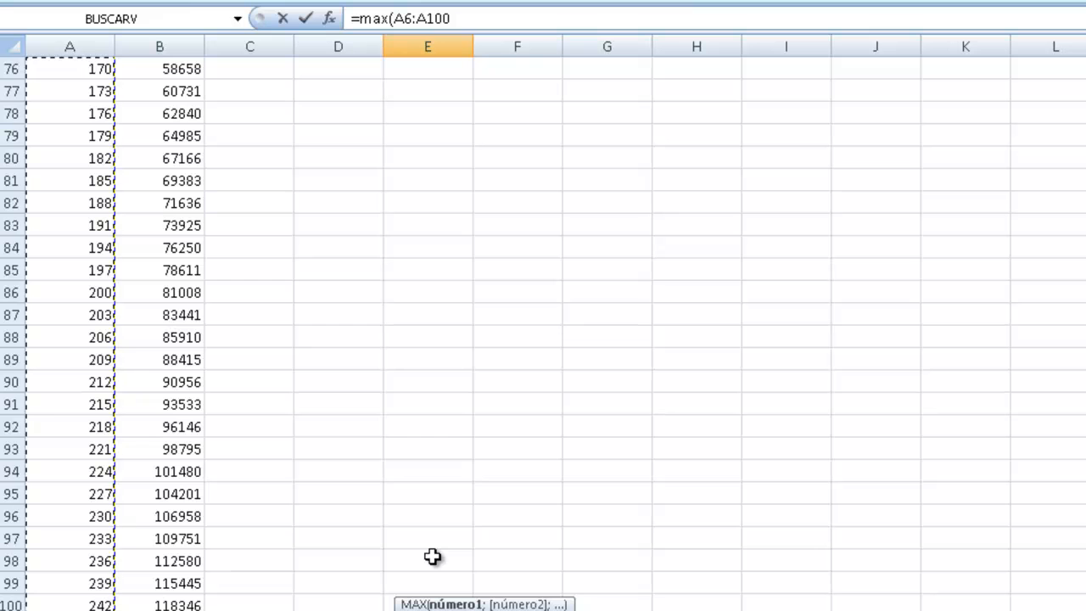
type(")")
key("Return")
- Enter the labels "Y mínimo" in F23 and "Y máximo" in G23
key("Up")
key("Up")
key("Up")
key("Up")
key("Up")
key("Up")
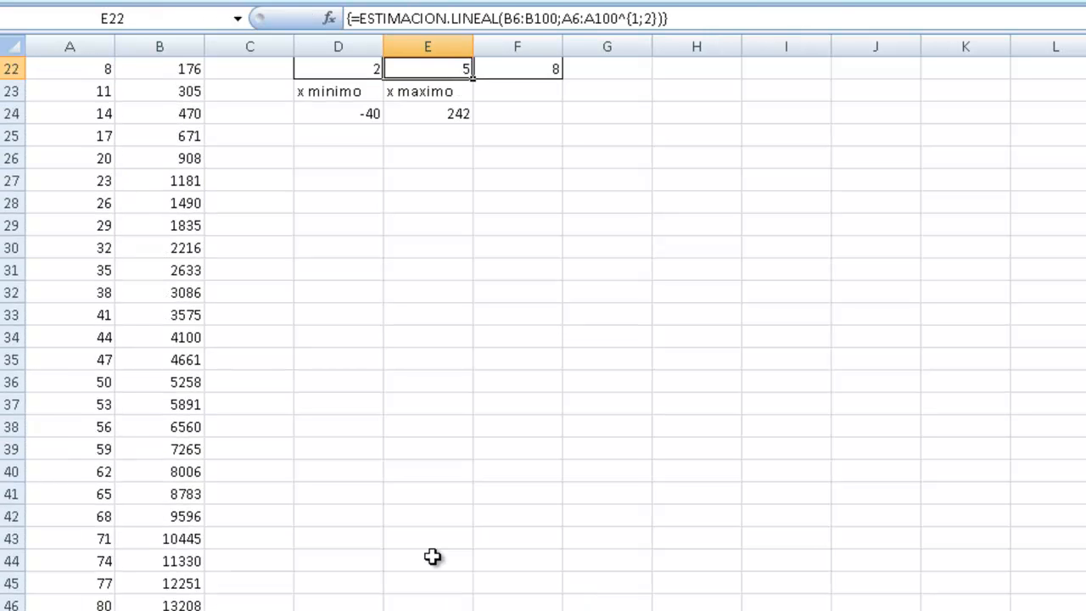
key("Up")
key("Up")
key("Up")
key("Up")
key("Up")
key("Up")
key("Up")
key("Up")
key("Up")
key("Up")
key("Up")
key("Up")
key("Up")
key("Up")
key("Up")
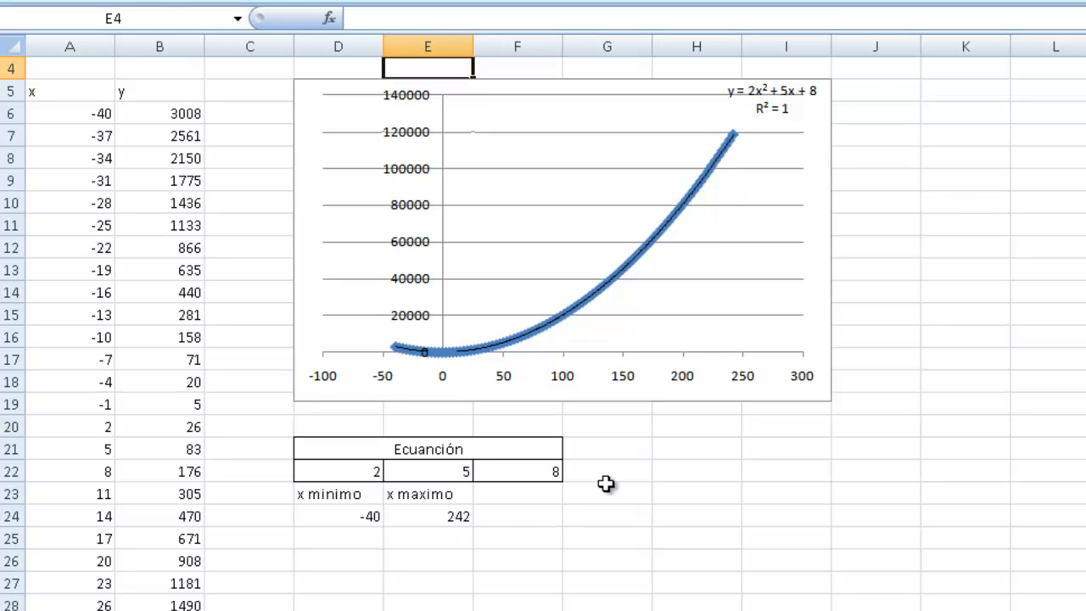
left_click(541, 496)
type("Y minimo")
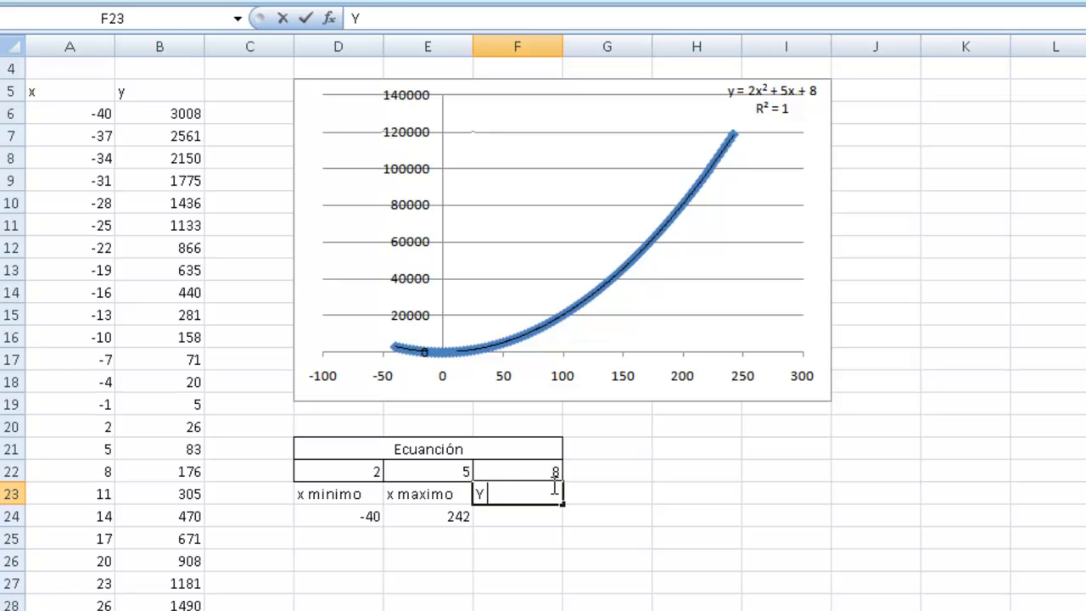
key("BackSpace")
key("BackSpace")
key("BackSpace")
key("BackSpace")
key("BackSpace")
type("ínimo")
key("Tab")
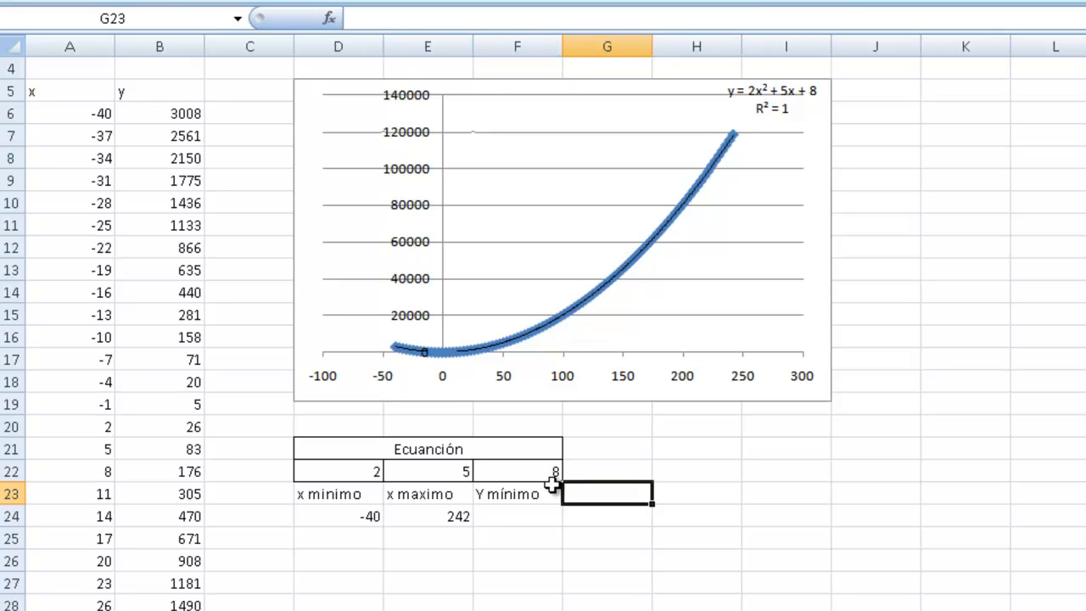
type("Y máximo")
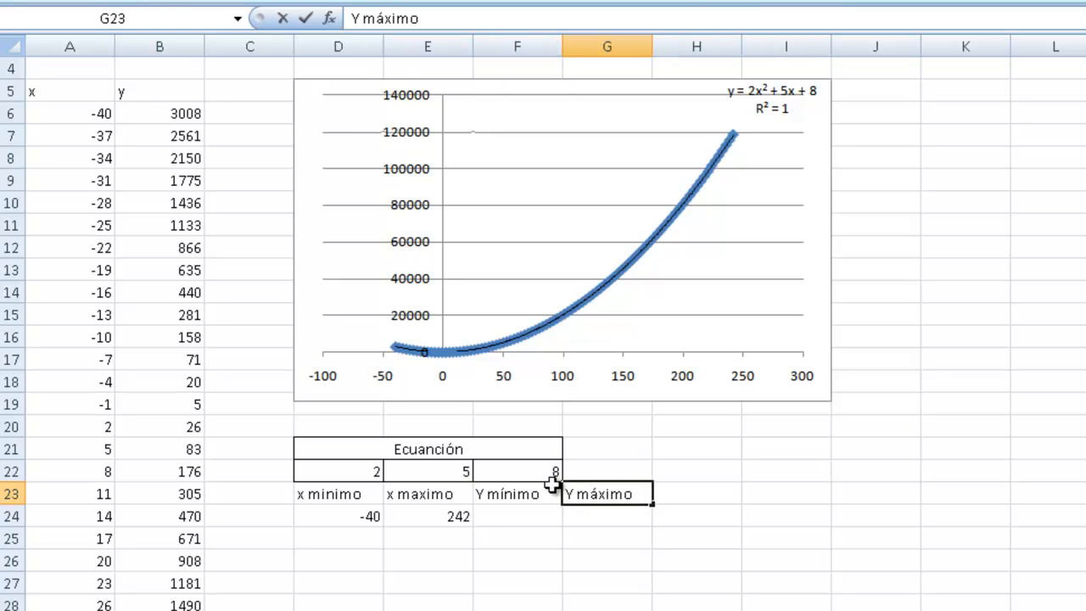
key("Return")
- Calculate the smallest y value in F24 with the MIN function over B6:B100
key("Left")
type("=min(")
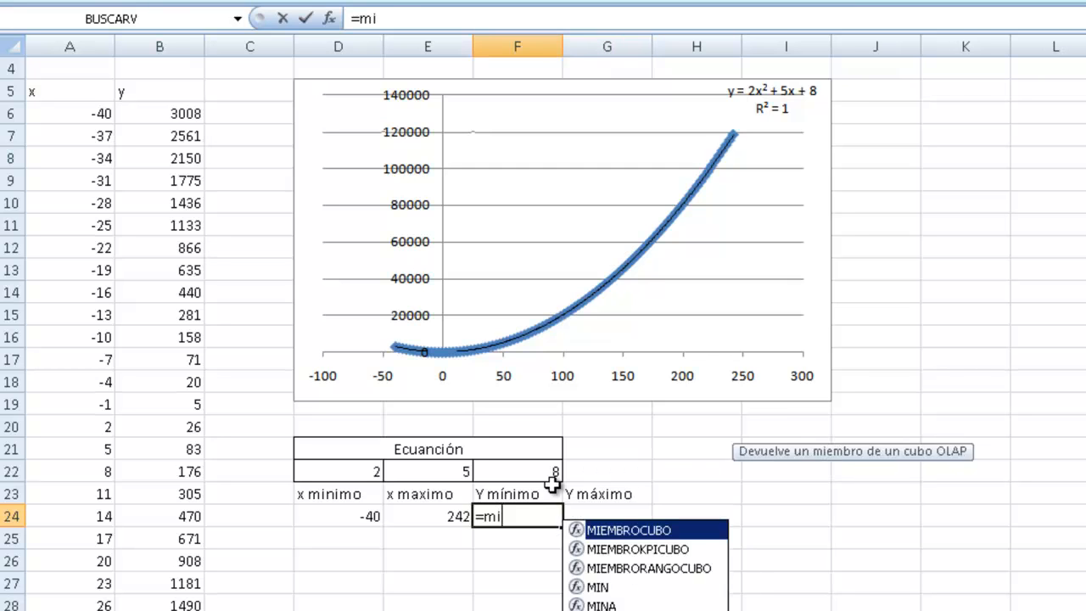
key("Left")
key("Left")
key("Left")
key("Left")
key("ctrl+Up")
key("Down")
key("ctrl+shift+Down")
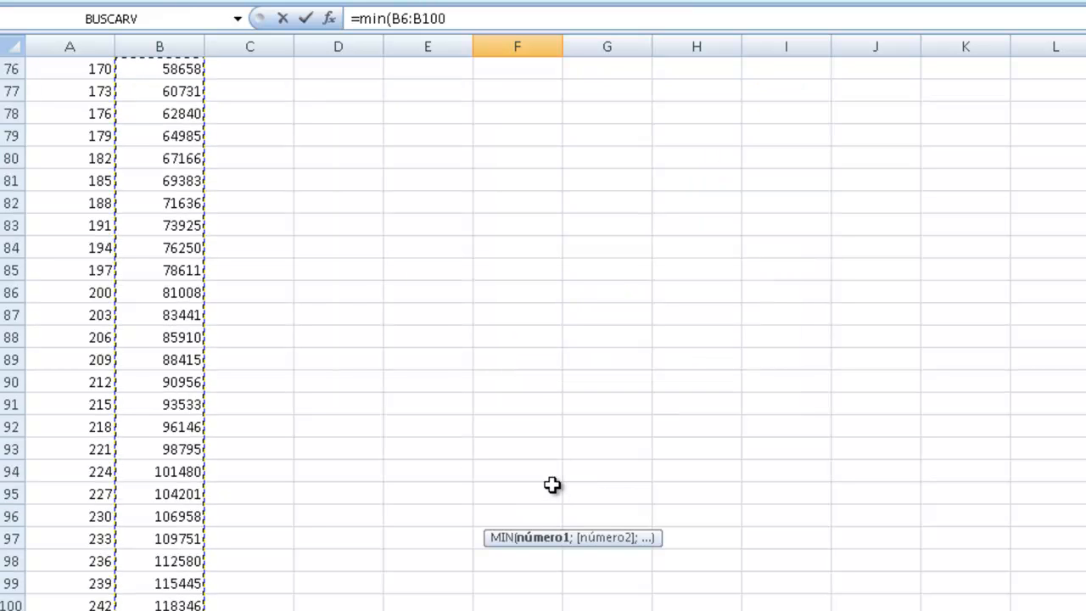
key("Return")
- Calculate the largest y value in G24 with the MAX function over B6:B100
key("Up")
key("Right")
key("Up")
key("Up")
key("Up")
key("Down")
key("Down")
key("Down")
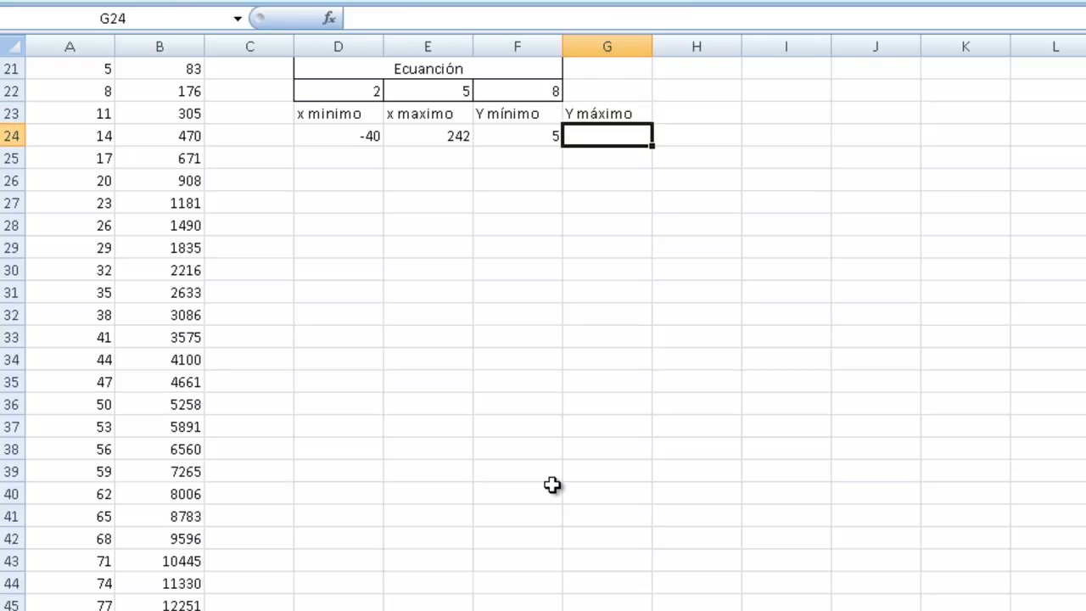
type("=max(")
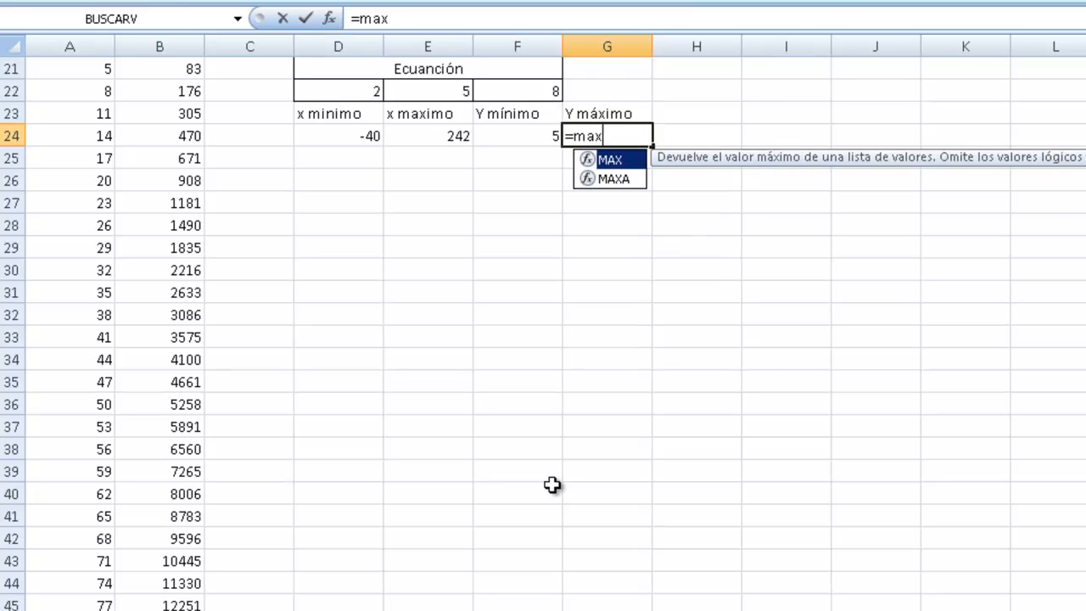
key("Left")
key("Left")
key("Left")
key("Left")
key("Left")
key("Up")
key("Up")
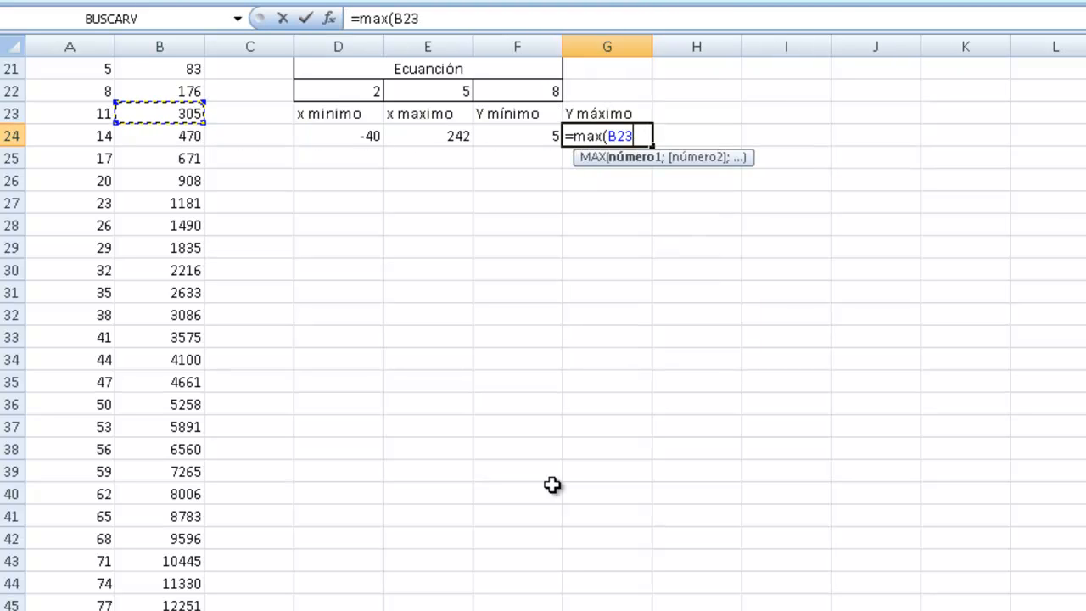
key("ctrl+Up")
key("ctrl+shift+Down")
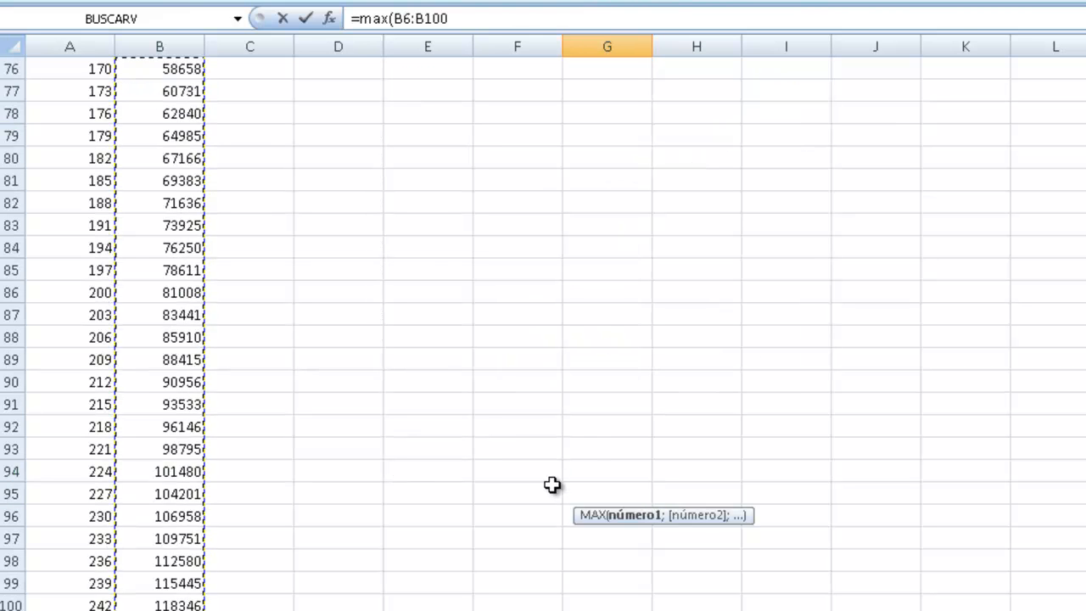
key("Return")
- Apply all borders to the minimum and maximum table in D23:G24
key("Up")
key("Up")
key("Up")
key("Up")
key("Up")
key("Up")
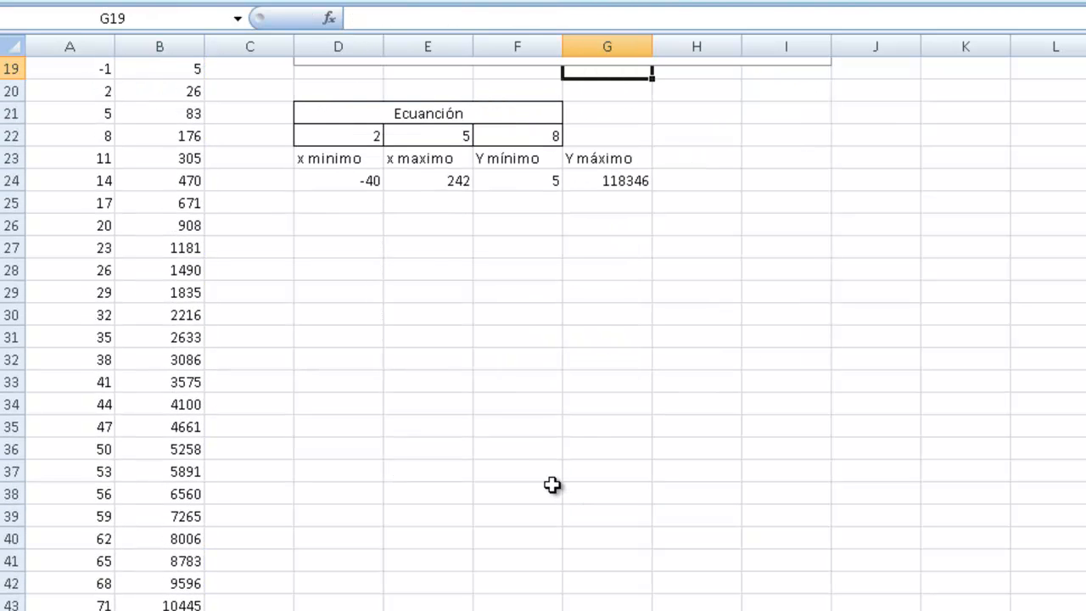
key("Up")
key("Up")
key("Up")
key("Up")
key("Up")
key("Up")
key("Up")
key("Up")
key("Up")
key("Up")
left_click_drag(300, 368, 616, 400)
key("ctrl+c")
scroll(657, 322, "up", 2)
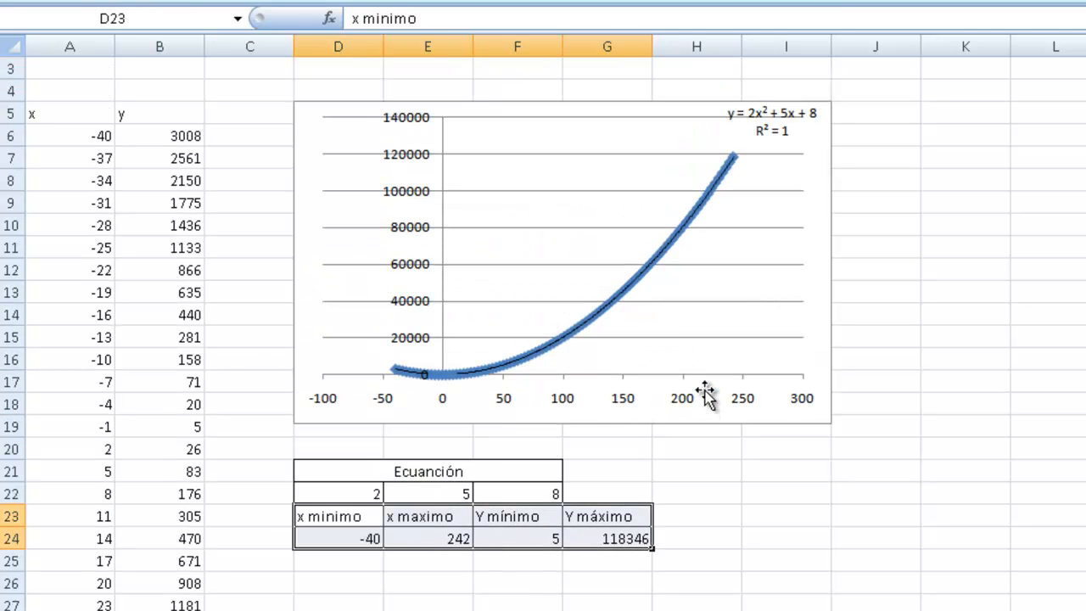
left_click(649, 472)
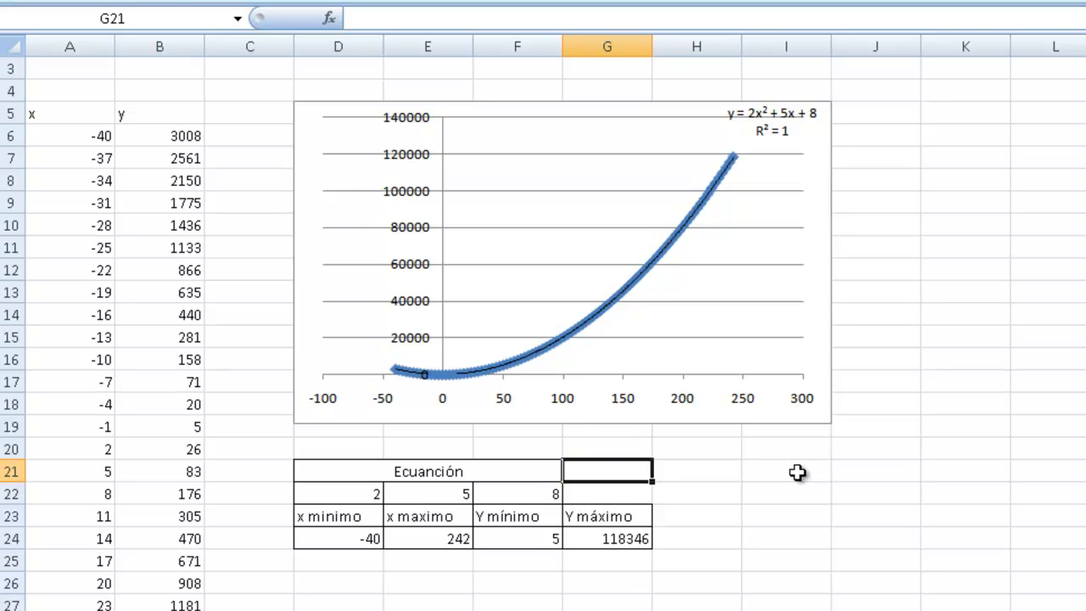
- Copy the merged "Ecuanción" heading from D21 into G21
key("Right")
key("Down")
key("Left")
key("Up")
key("Left")
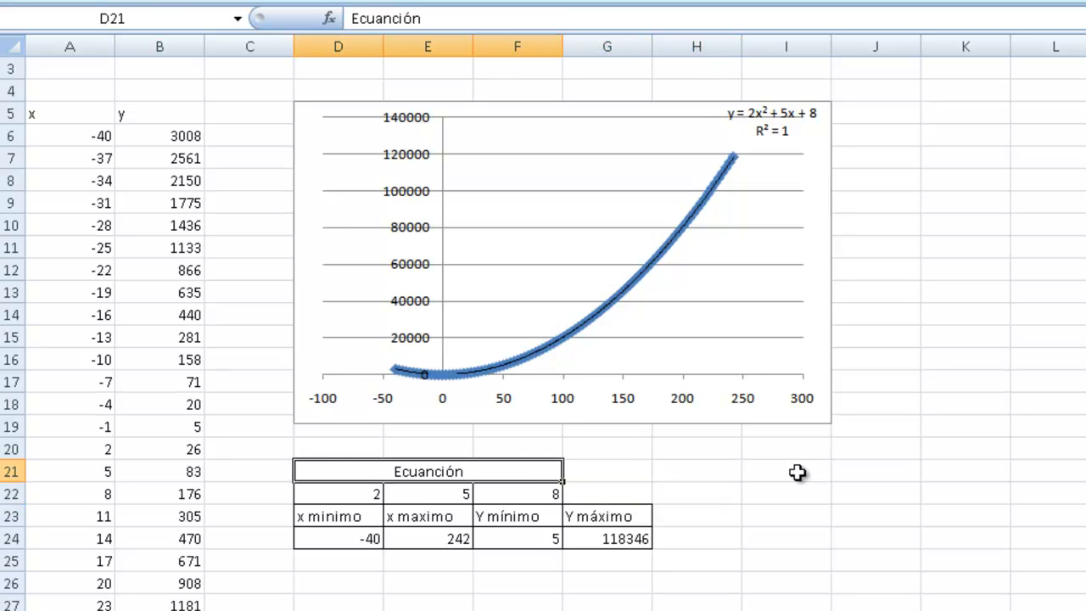
key("ctrl+c")
key("Right")
key("Return")
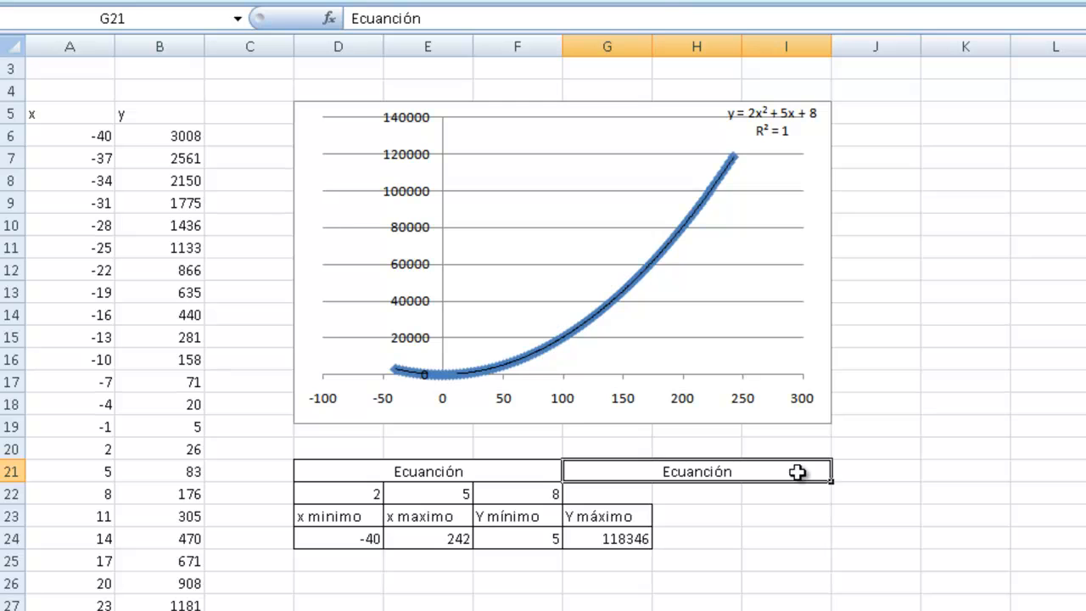
- Review the ESTIMACION.LINEAL coefficient cells in D22:F22
key("Down")
key("Left")
key("Left")
key("Left")
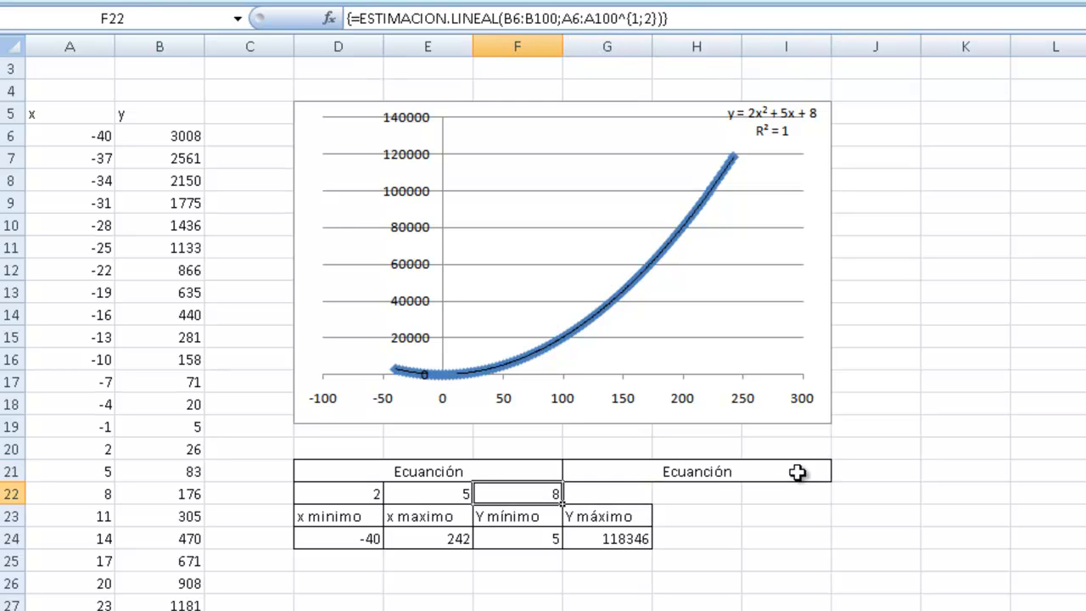
key("shift+Right")
key("shift+Right")
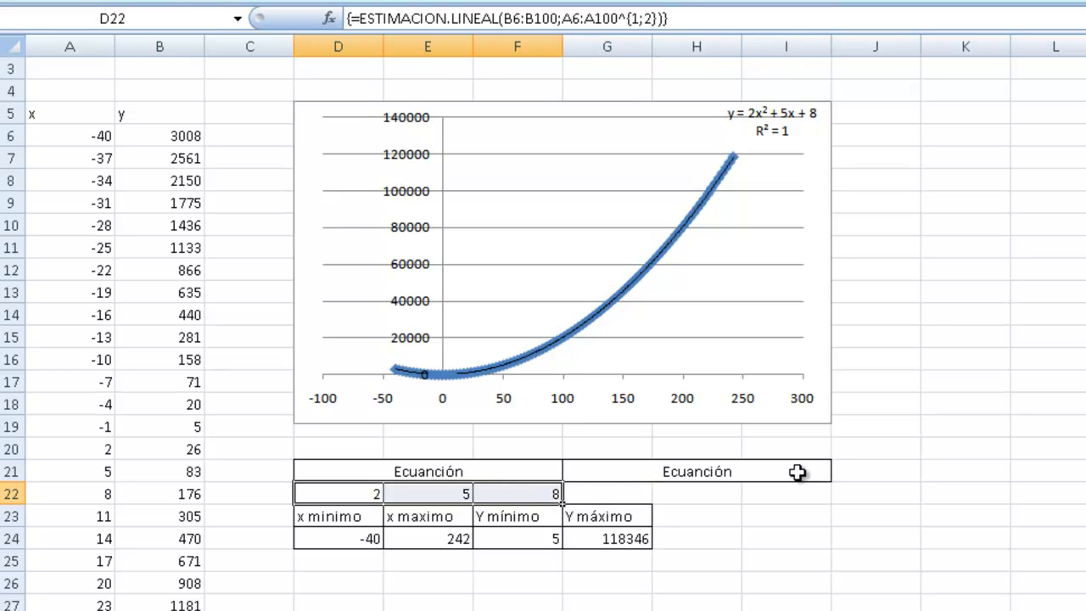
key("ctrl+Right")
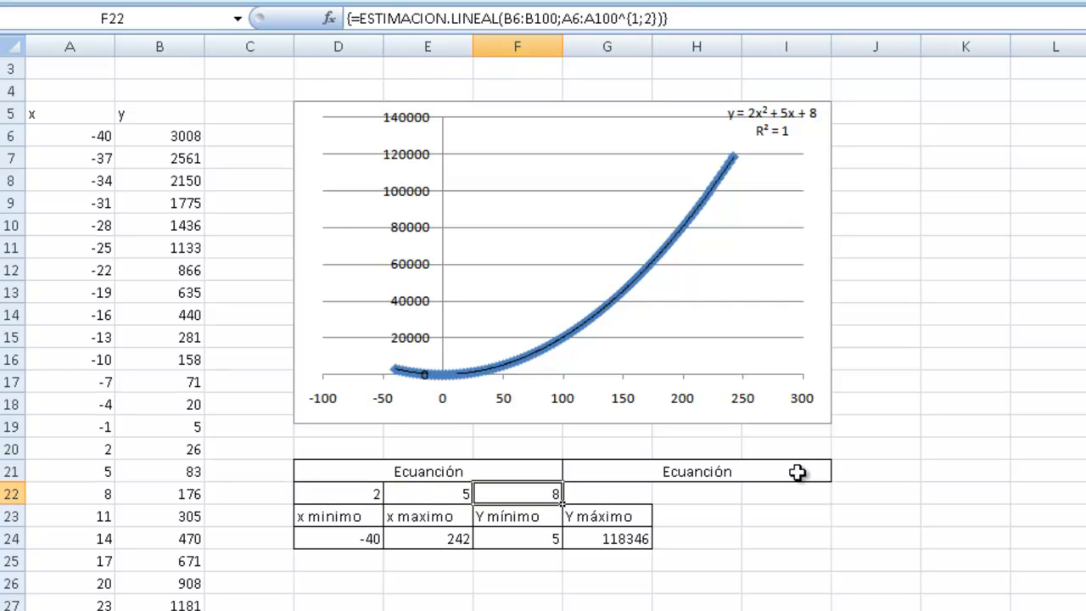
key("Left")
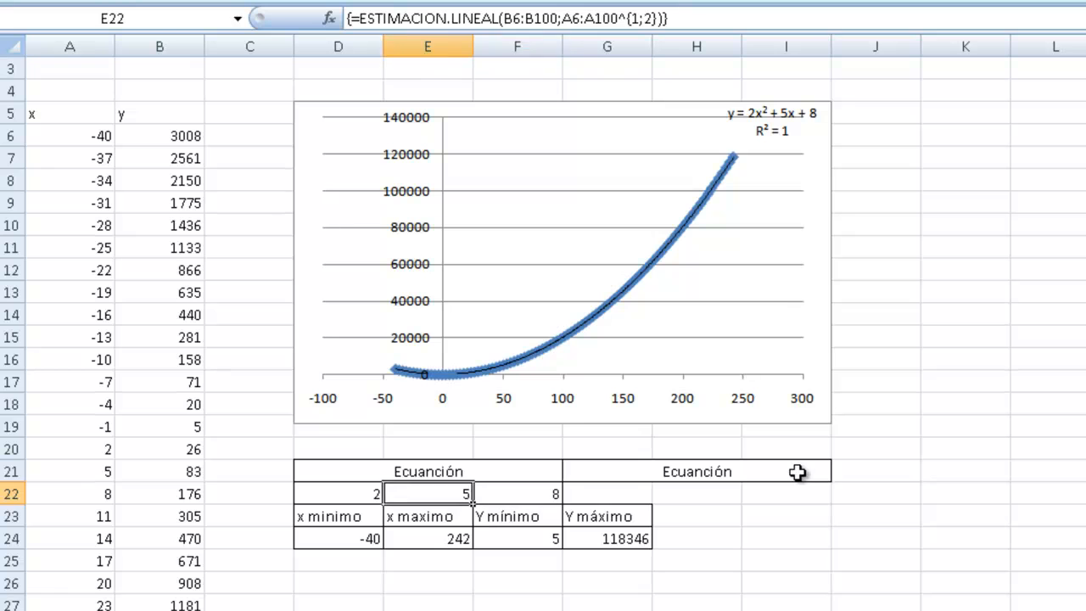
key("Right")
key("Right")
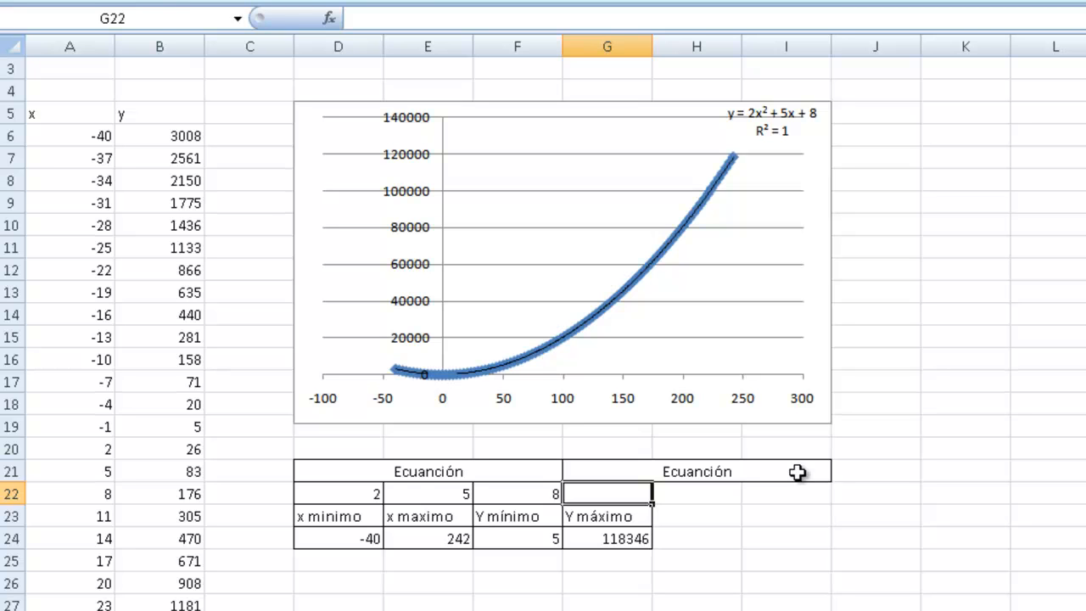
- Enter a CONCATENAR formula in G22 containing the text "y= "
type("=con")
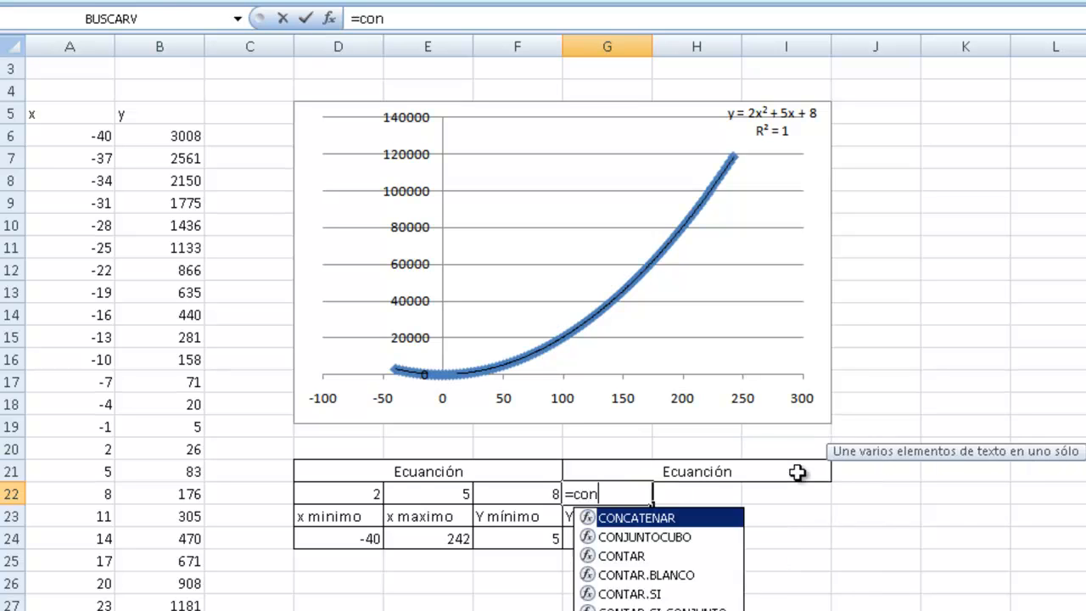
type("catenar")
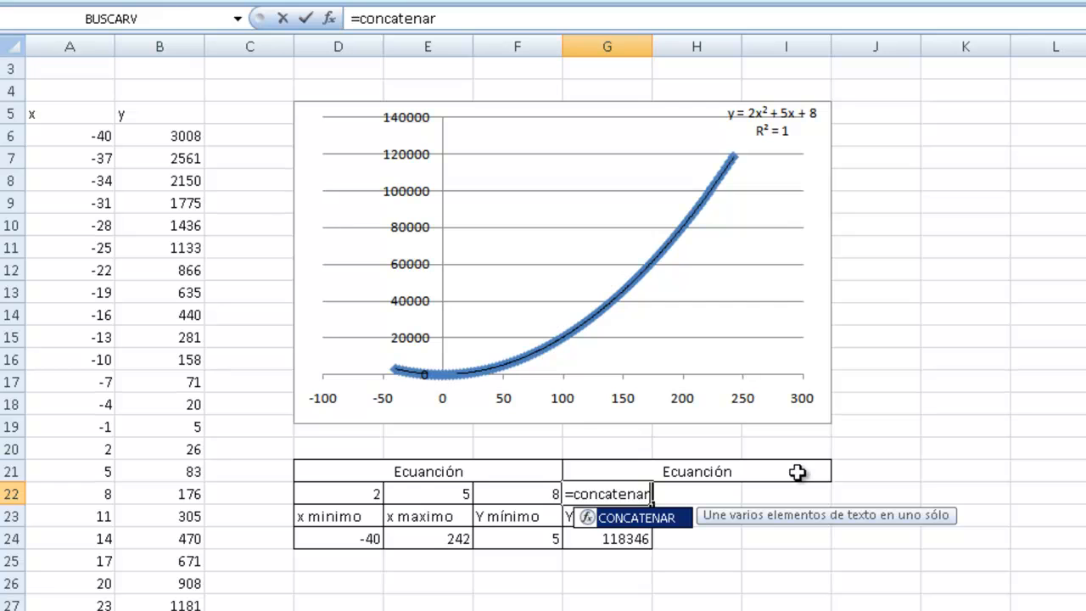
type("(")
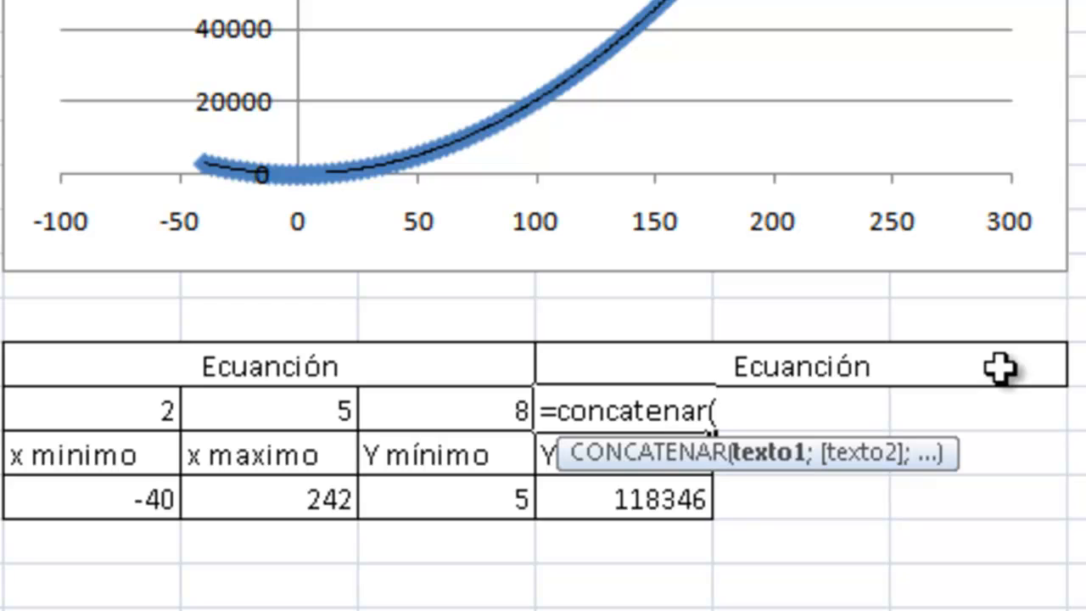
type("\"y= \")")
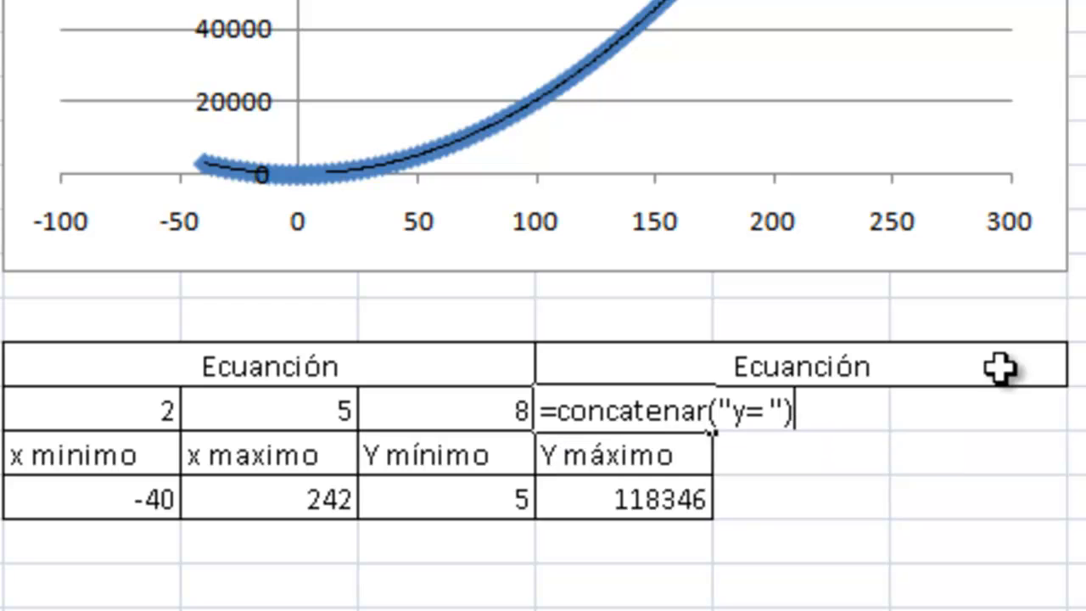
key("Return")
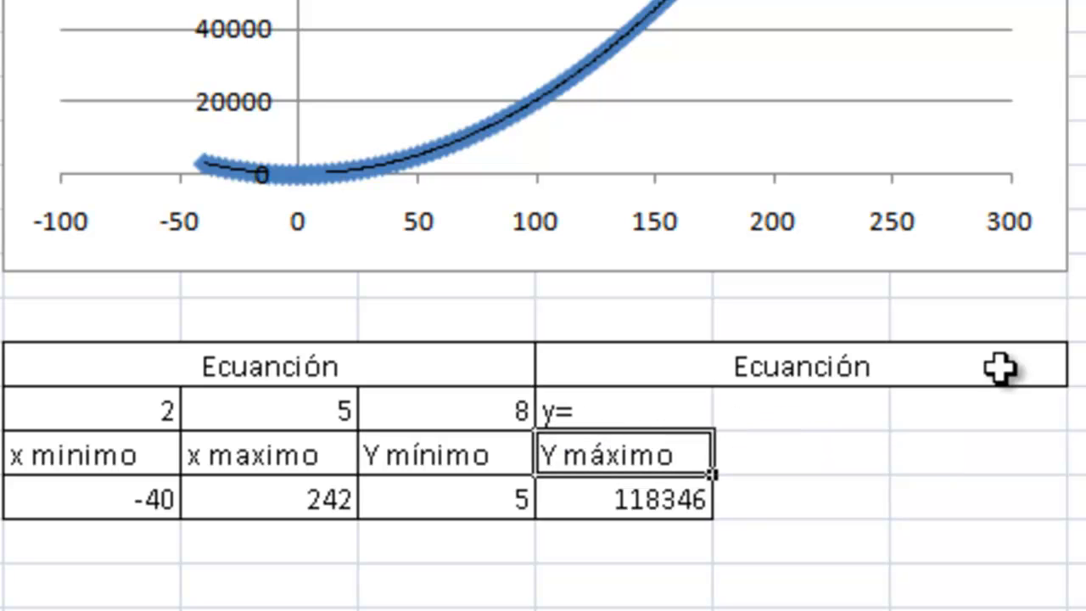
key("Up")
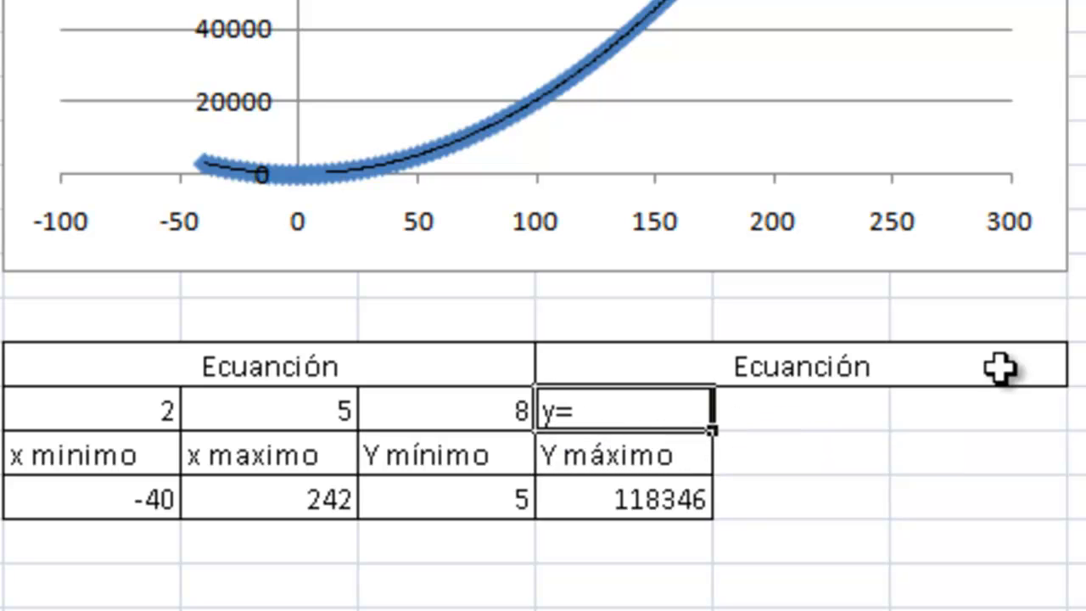
- Examine the coefficients in D22:F22 against the equation text started in G22
key("Left")
key("Left")
key("Left")
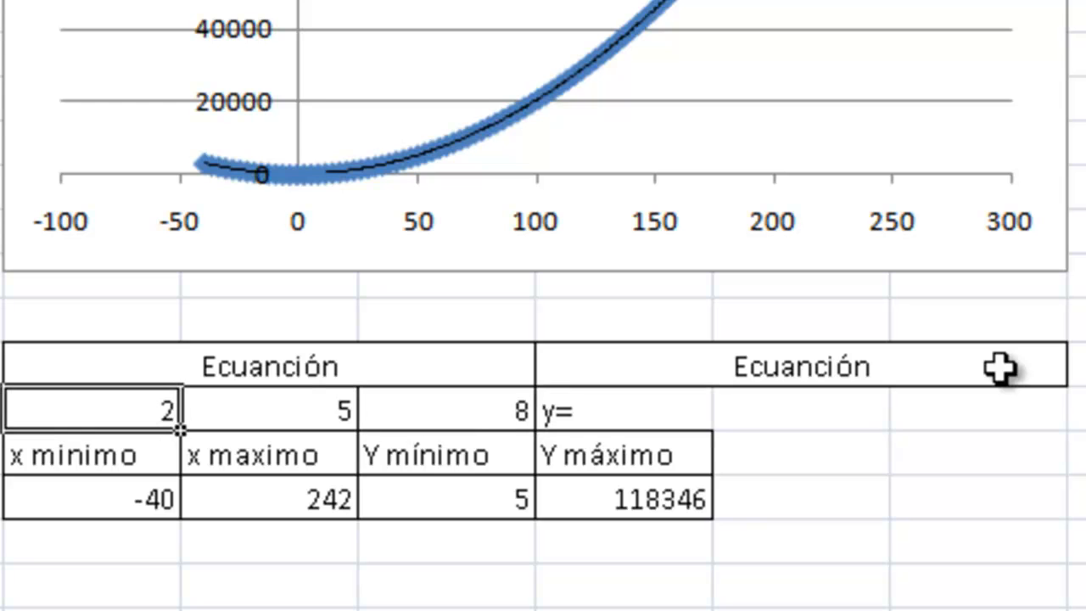
key("Right")
key("Right")
key("Right")
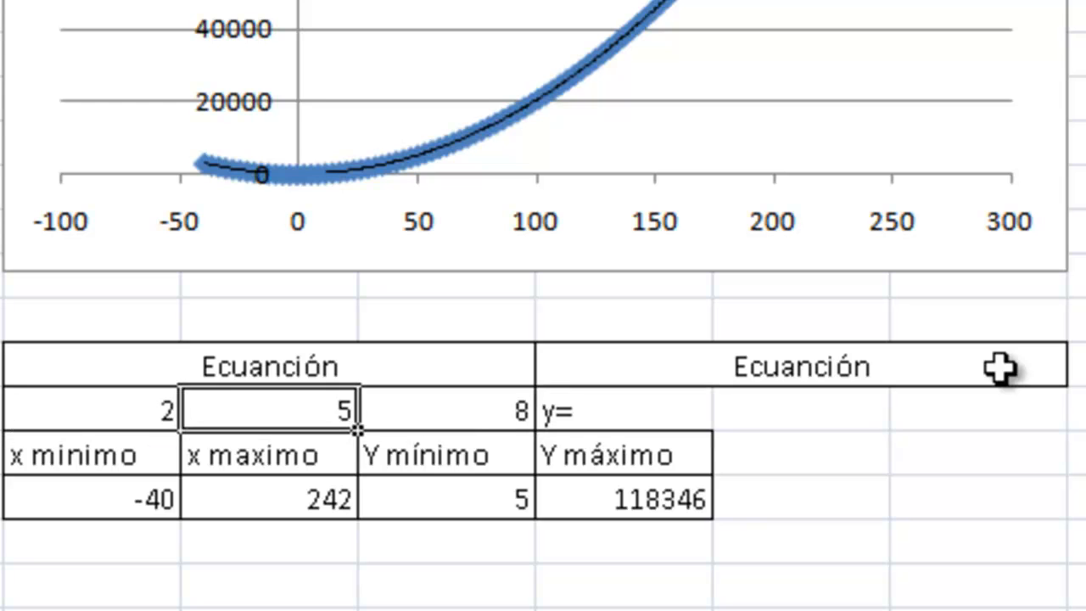
key("Left")
key("Left")
key("Left")
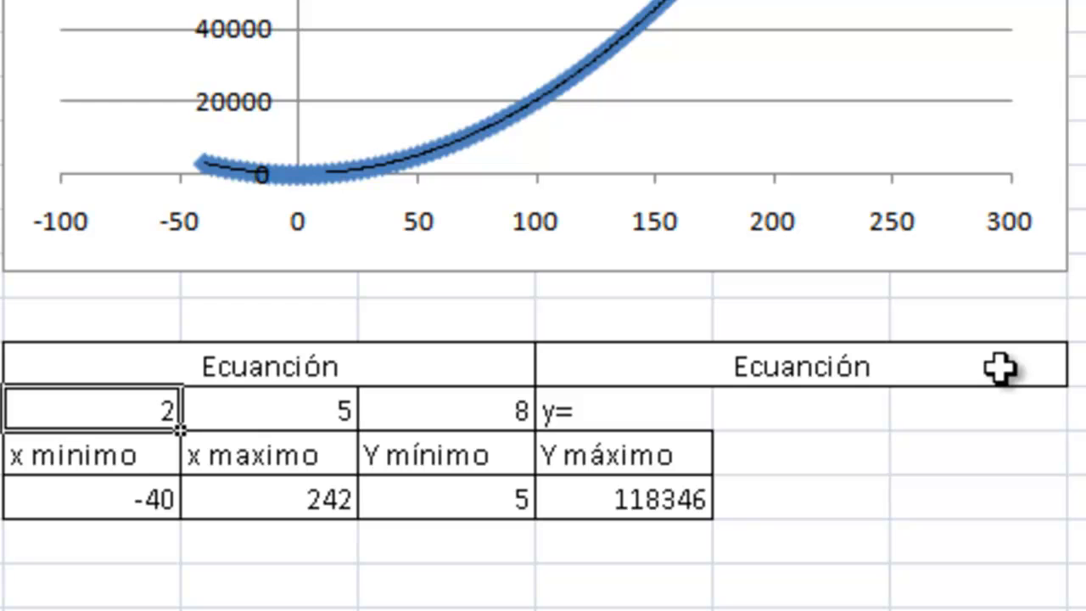
key("Right")
key("Right")
key("Right")
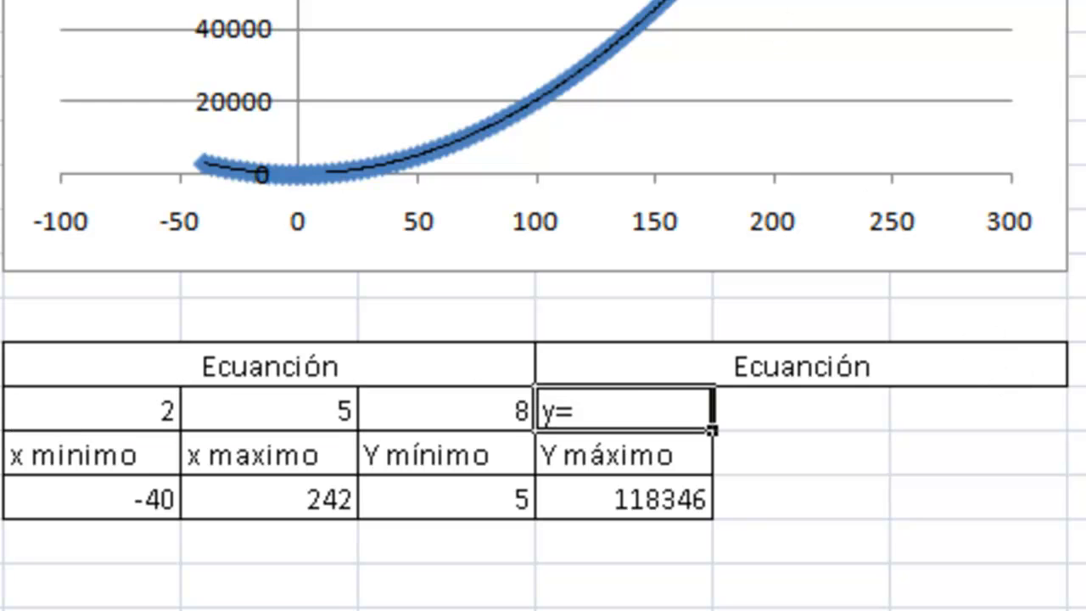
- Extend the CONCATENAR formula in G22 with the first coefficient from D22 after "y= "
type("=CONCATEN")
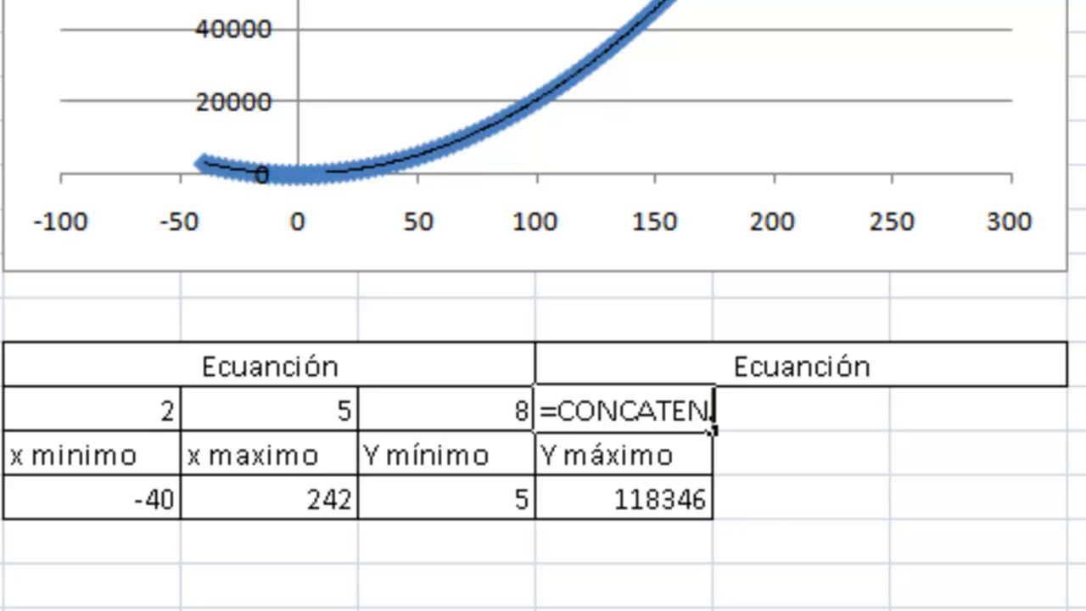
type("AR(\"y= \");")
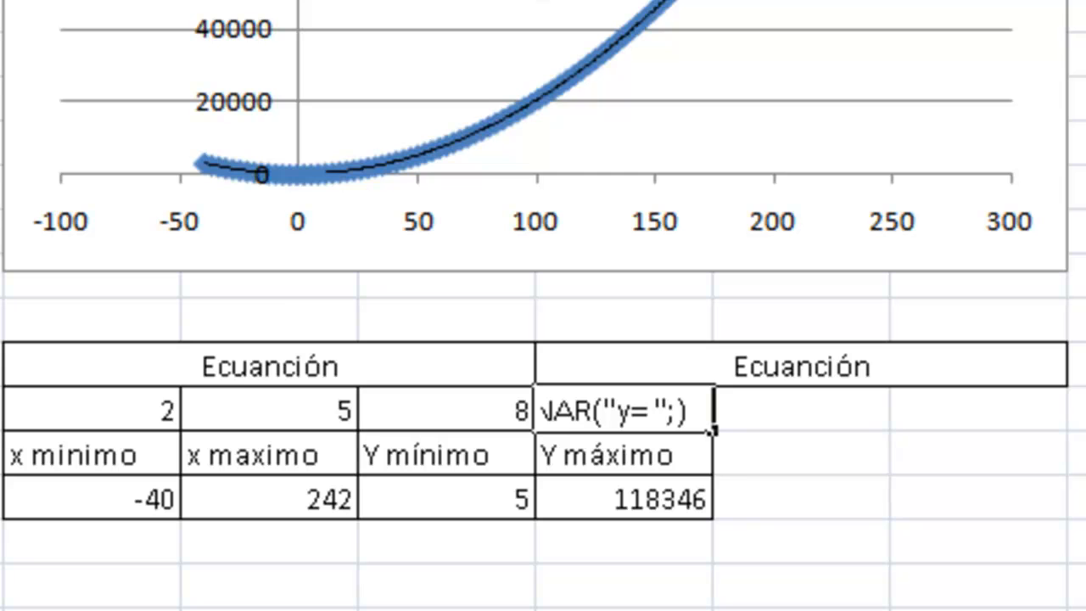
left_click(149, 411)
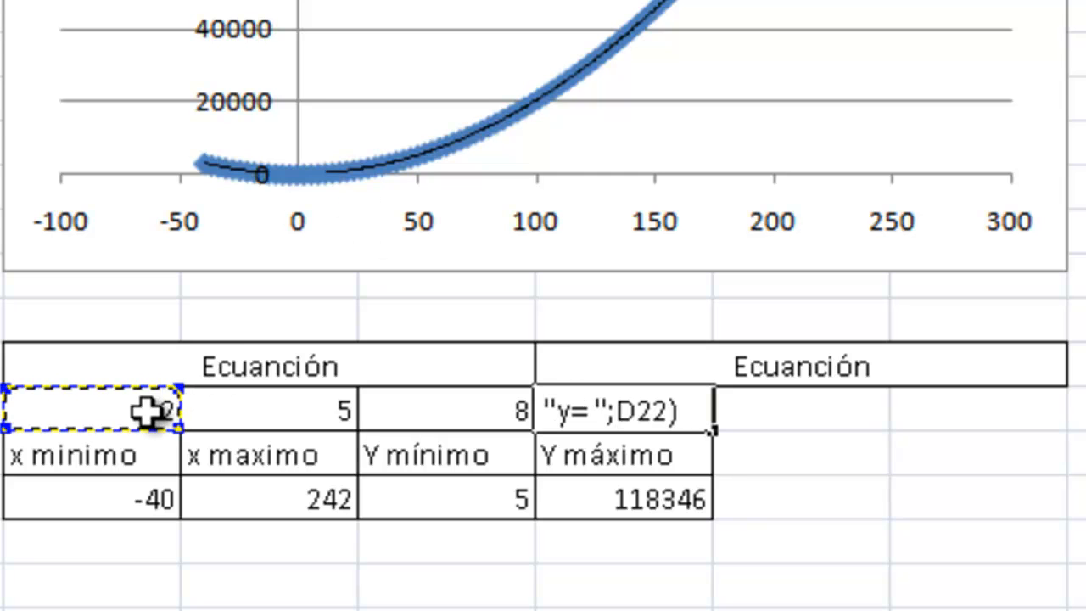
key("Return")
key("Up")
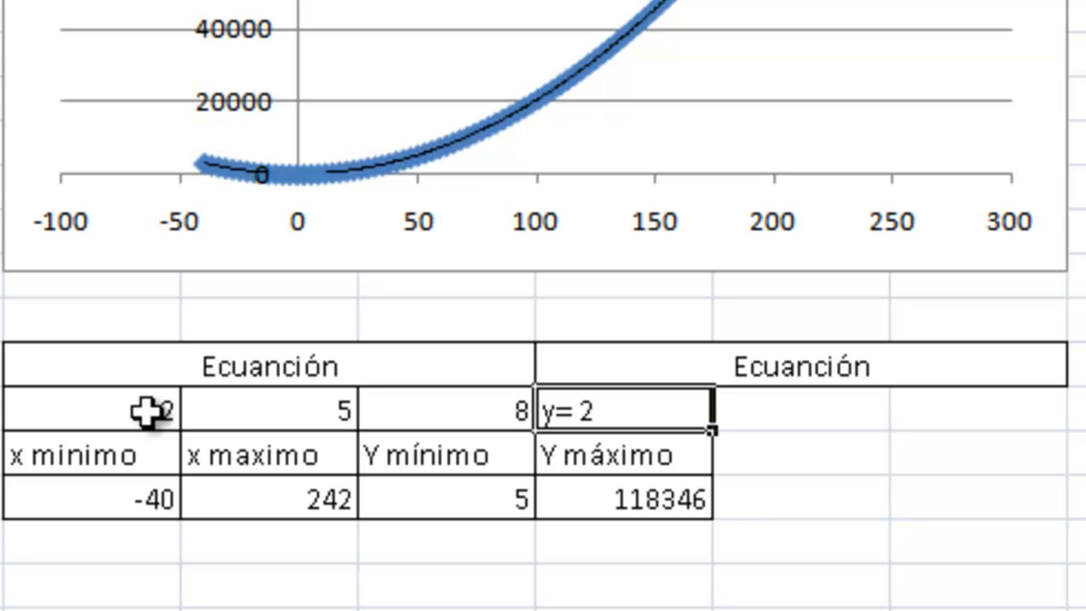
- Append the text " *x^2 " after D22 in the G22 CONCATENAR formula
key("Up")
key("Left")
key("Down")
key("Right")
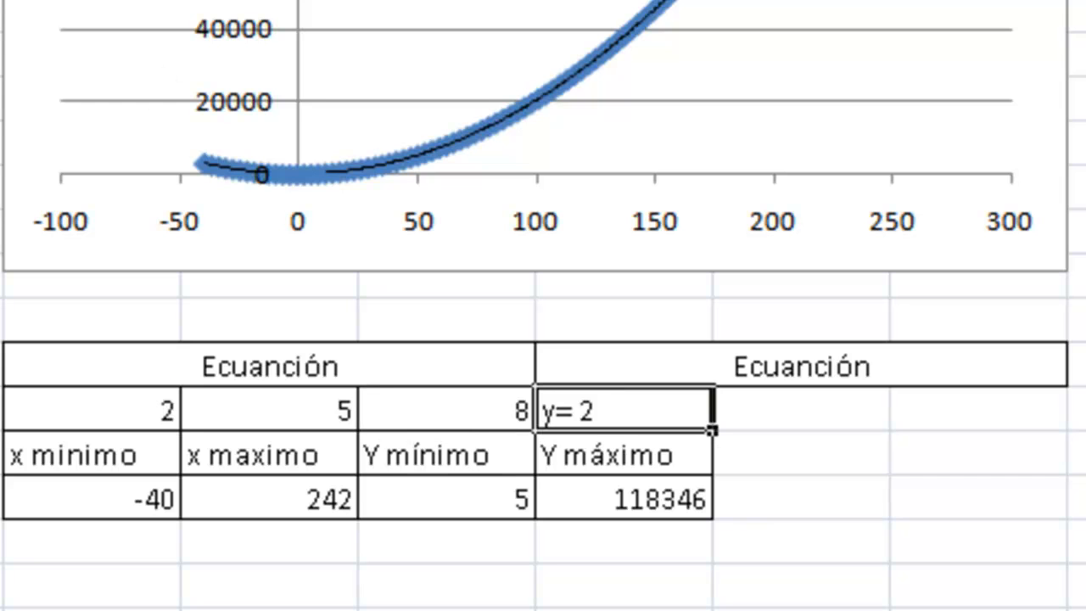
key("F2")
key("Left")
type(";")
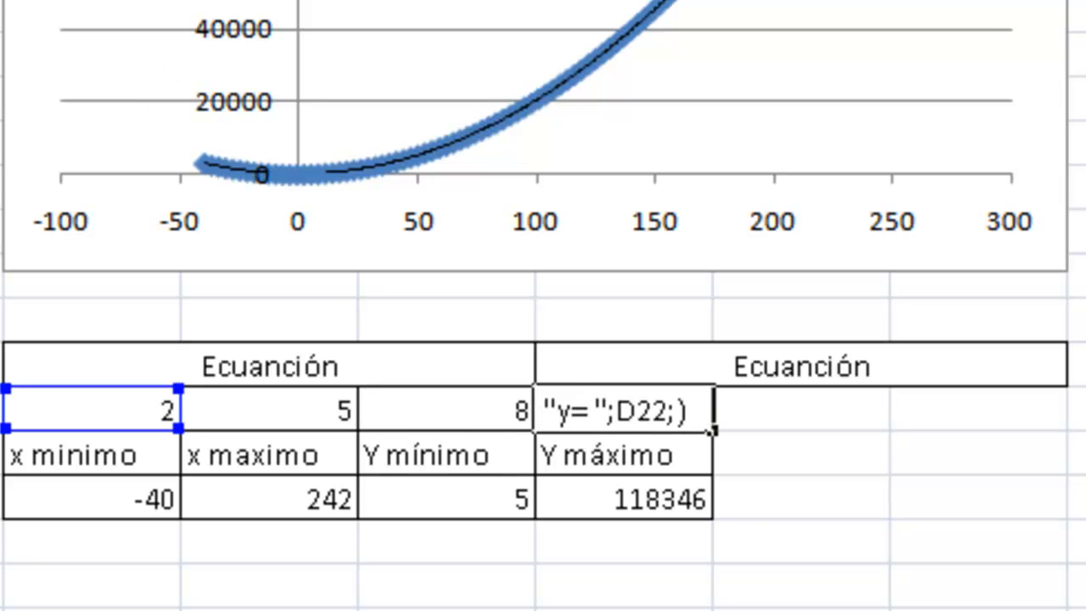
type("\" *x^2")
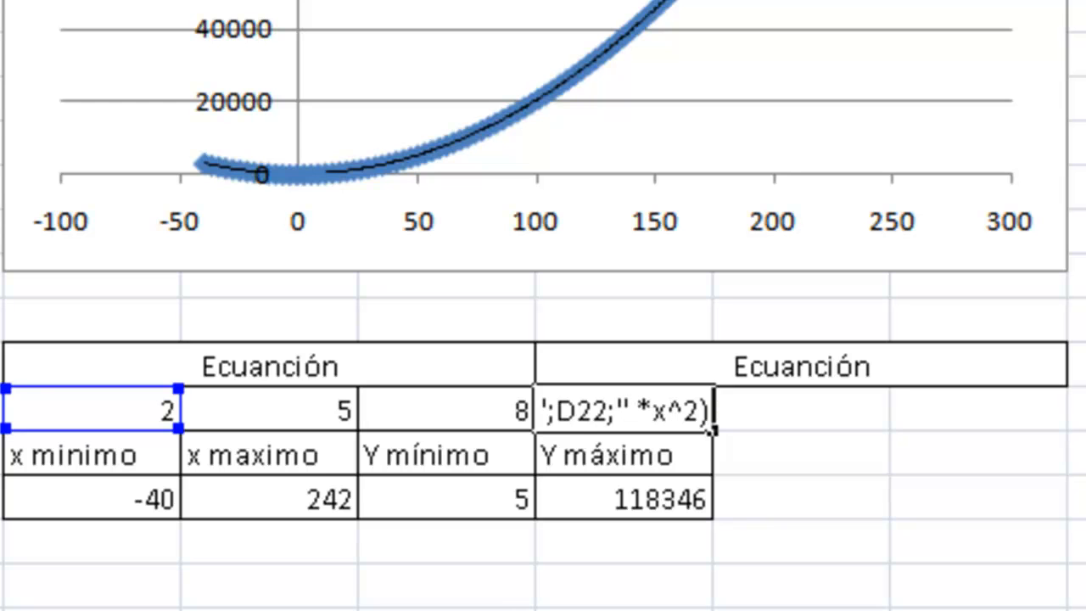
type(" \"")
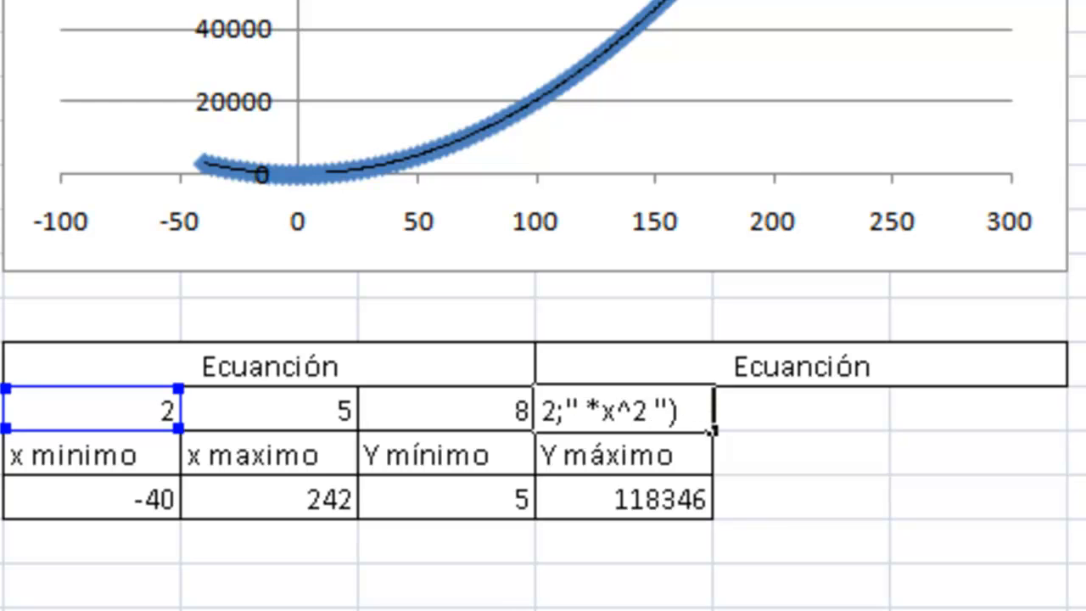
key("Return")
- Append E22, the text " *x + " and F22 to the CONCATENAR formula in G22
left_click(623, 409)
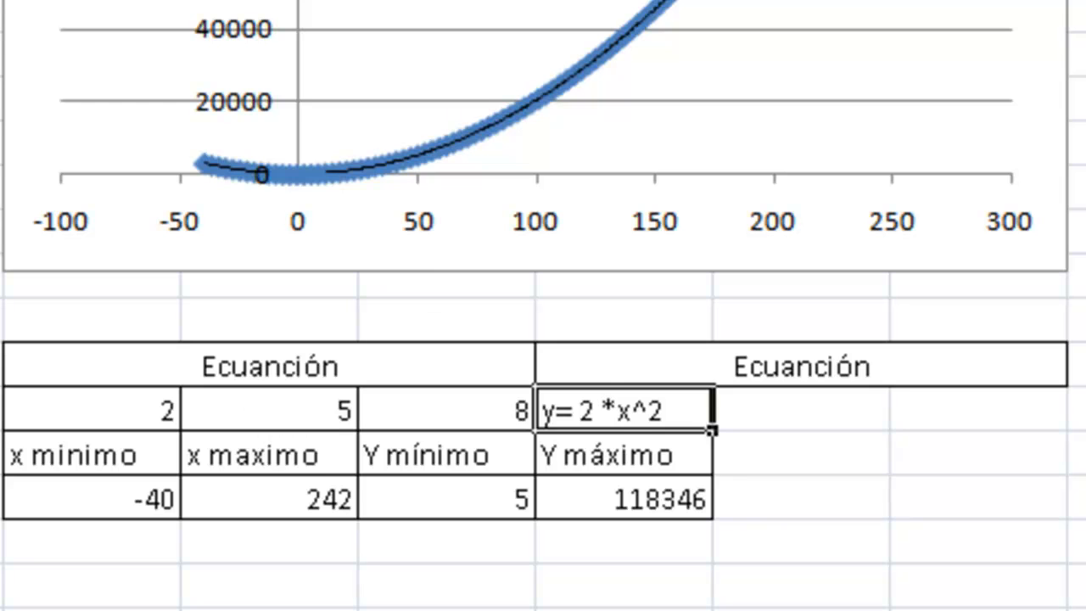
key("F2")
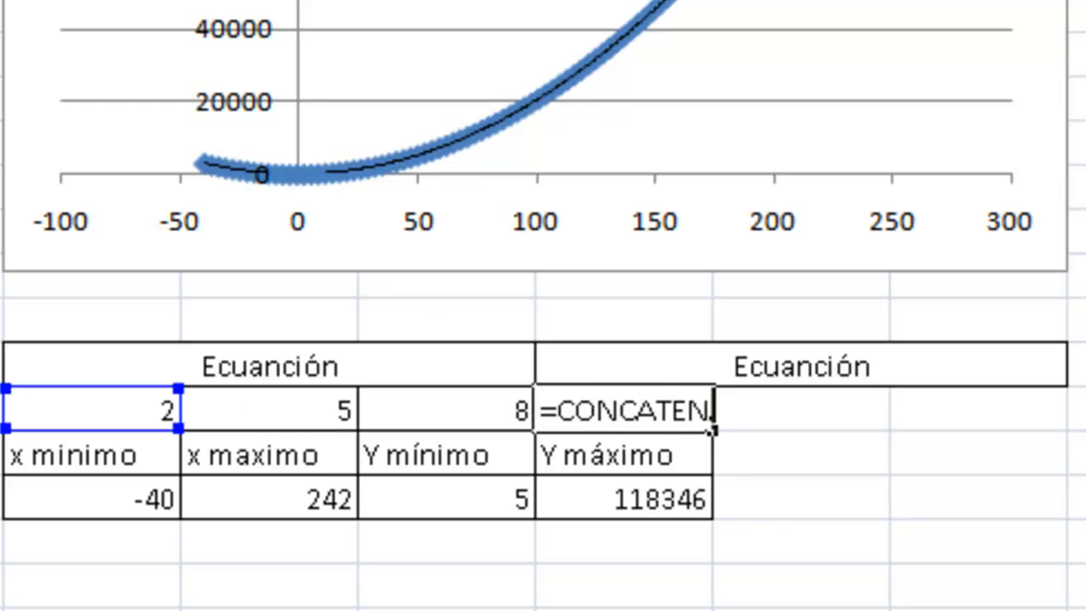
key("Left")
type(";")
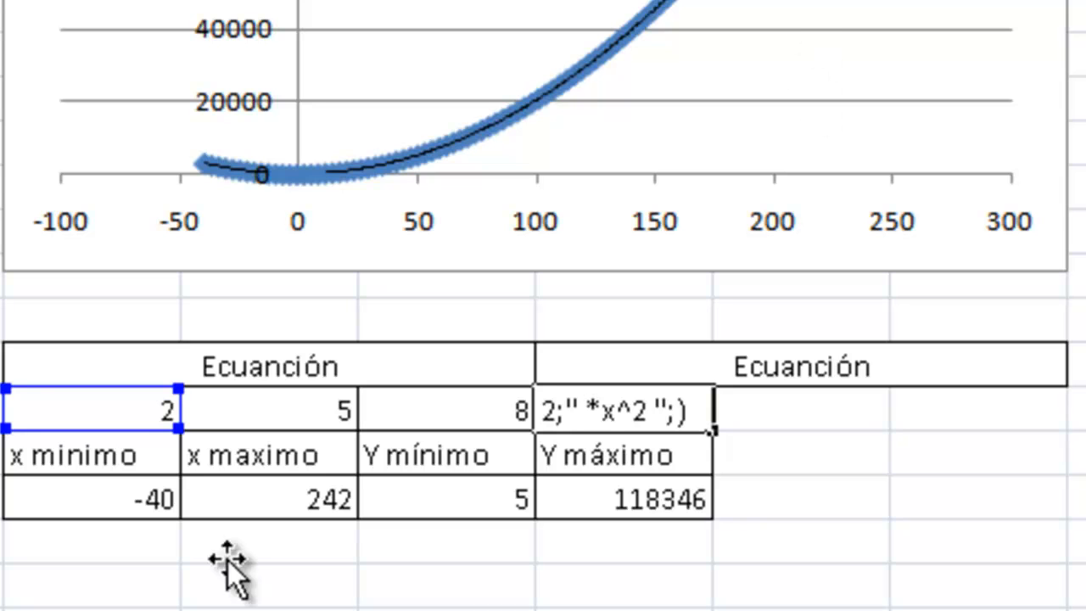
left_click(298, 408)
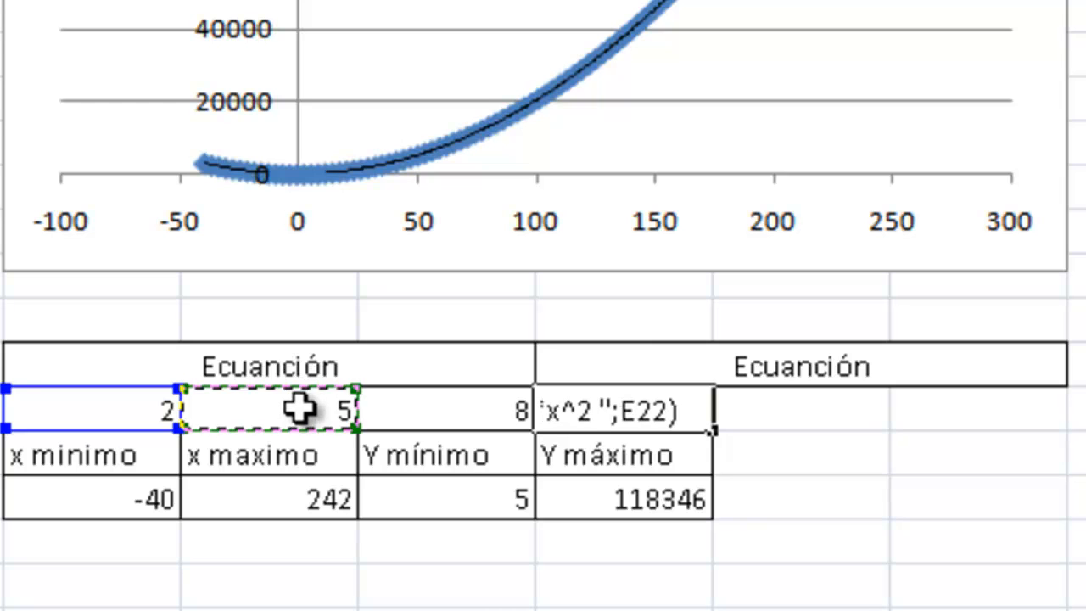
type(";\"")
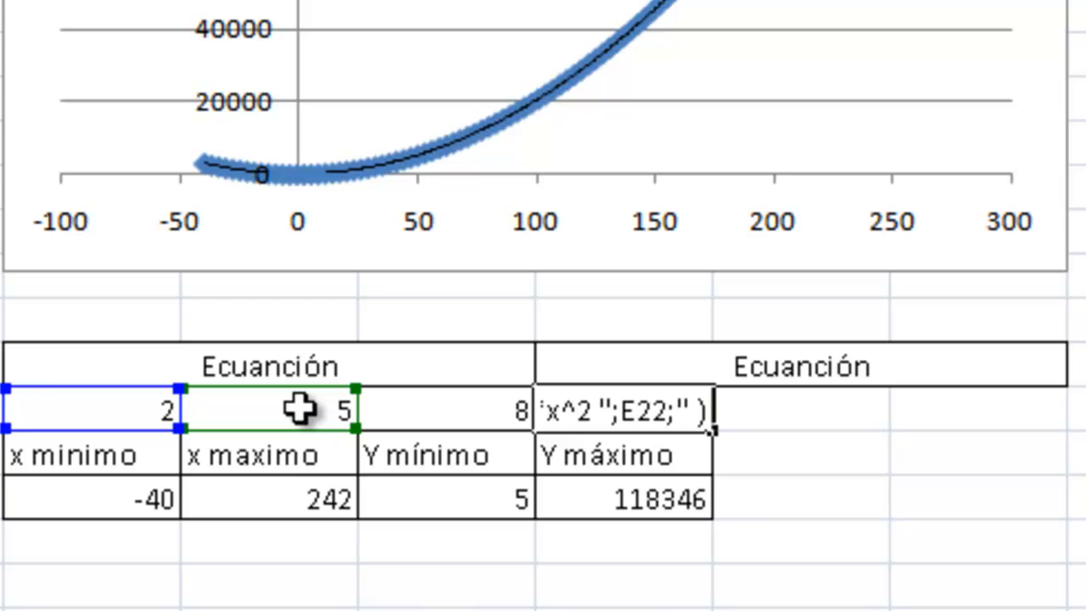
type("x)")
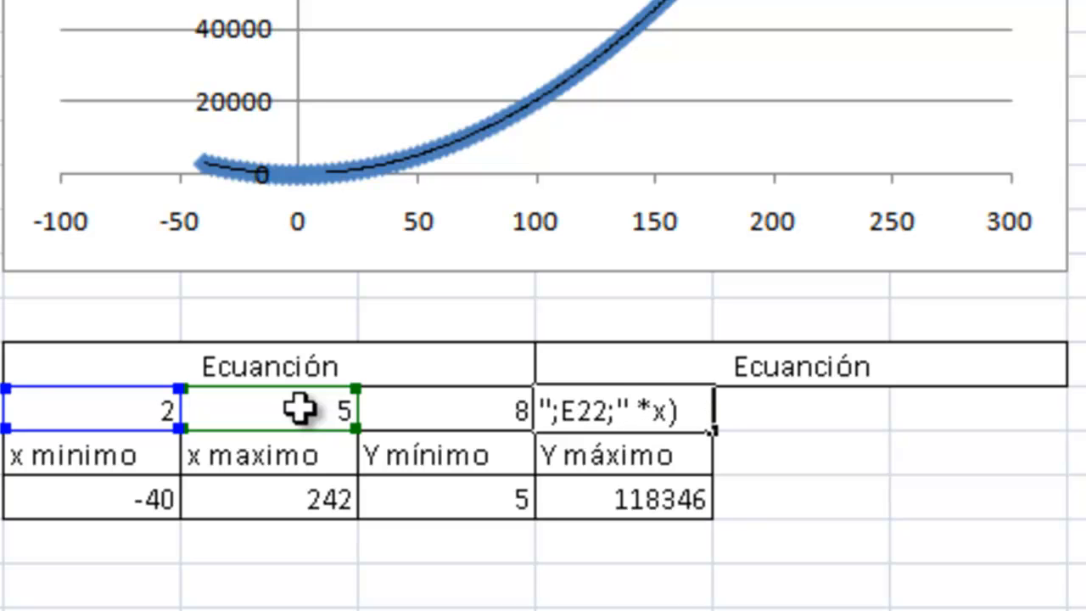
type(" + \";")
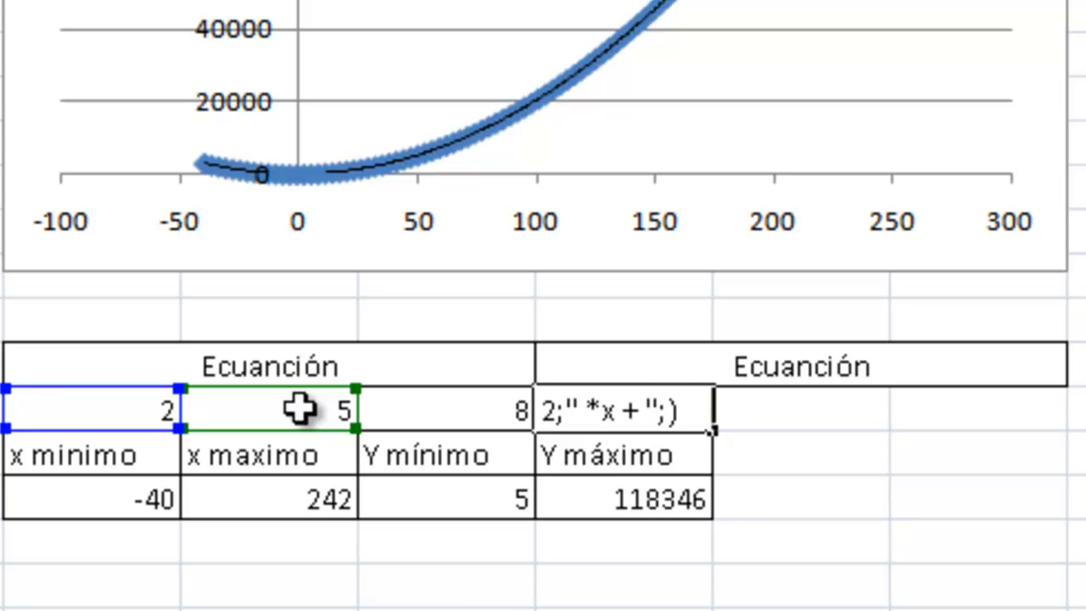
left_click(496, 408)
- Insert a "+" after "x^2" in the G22 formula text
left_click(494, 2)
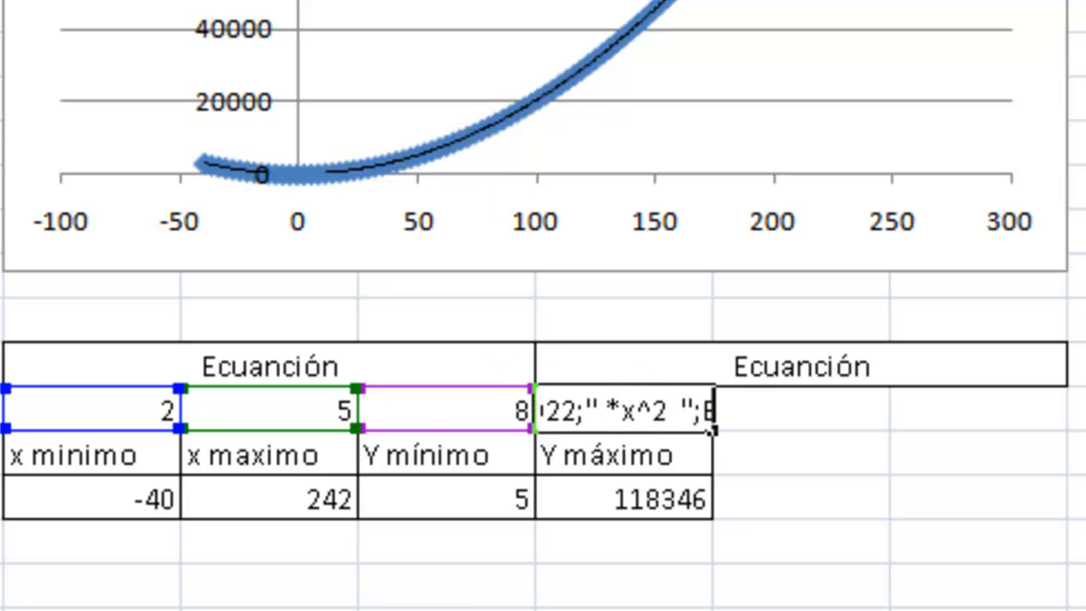
type("+")
key("Return")
key("Up")
- Merge and center the equation text across G22:I22
key("Right")
key("Right")
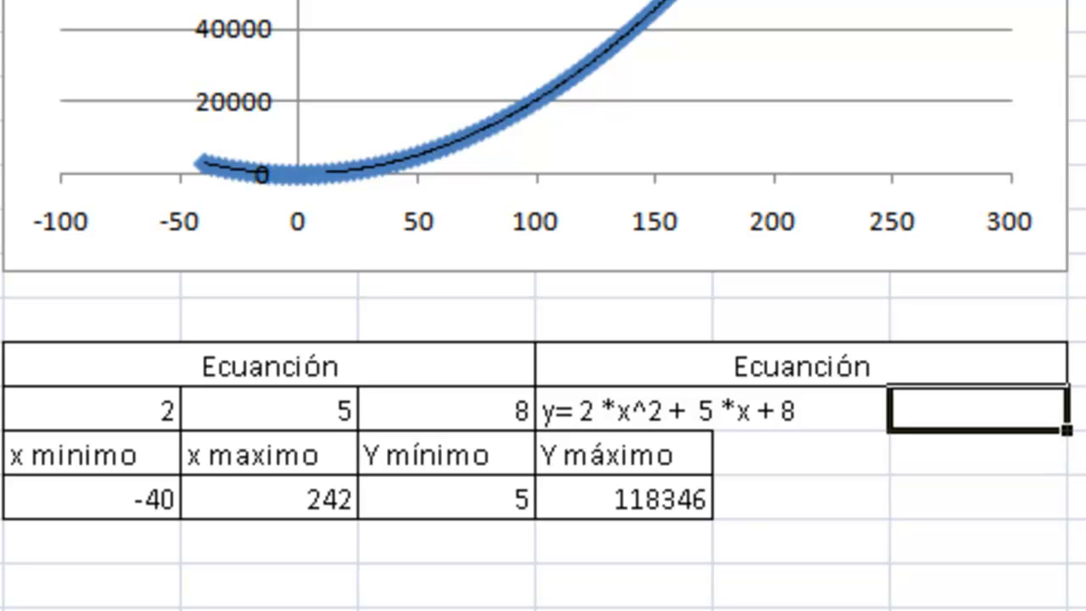
key("Left")
key("Left")
key("shift+Right")
key("shift+Right")
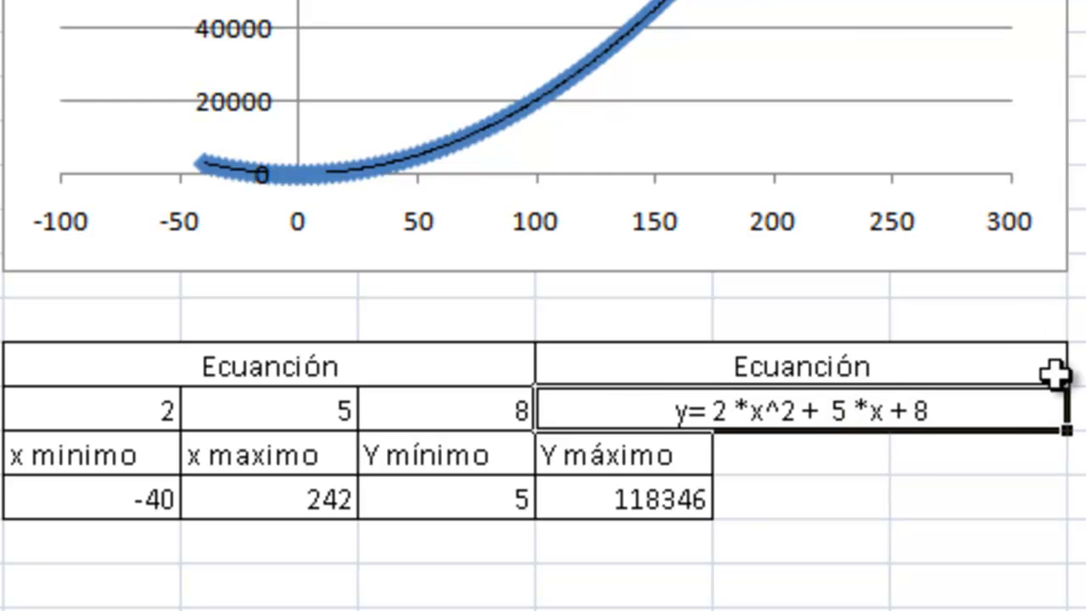
left_click(1067, 304)
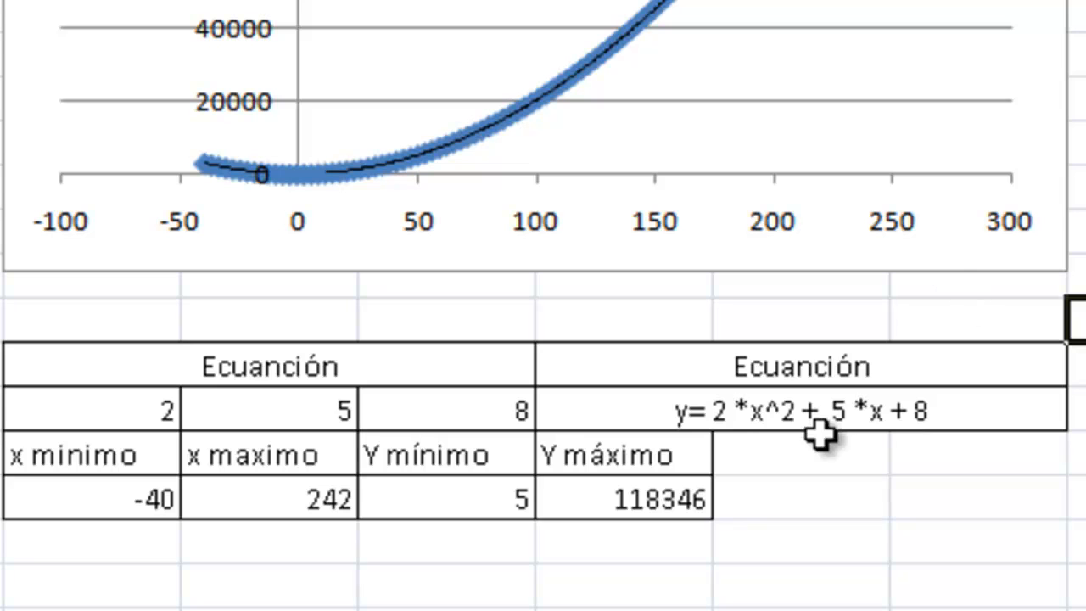
left_click(722, 416)
left_click(975, 558)
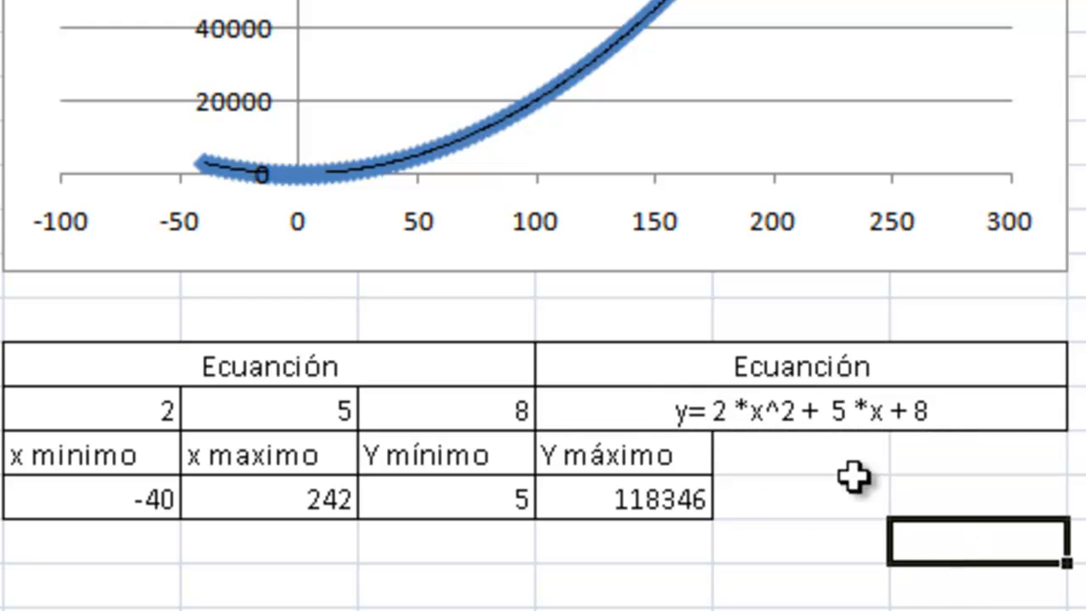
left_click(812, 409)
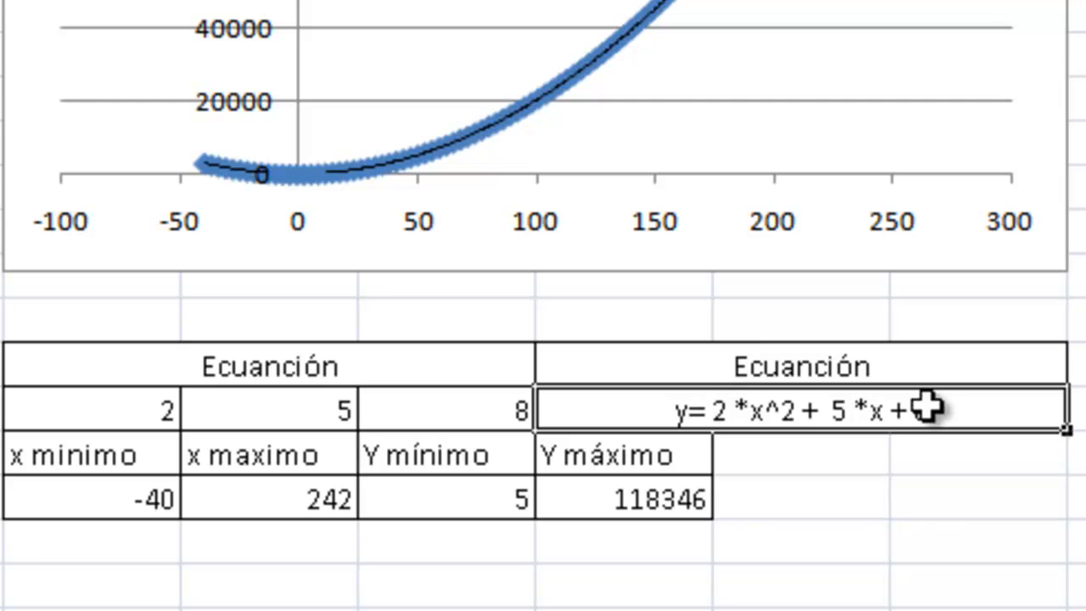
- Try joining D22 with the text " valor" using the & operator in H24, and clear the cell
left_click(856, 503)
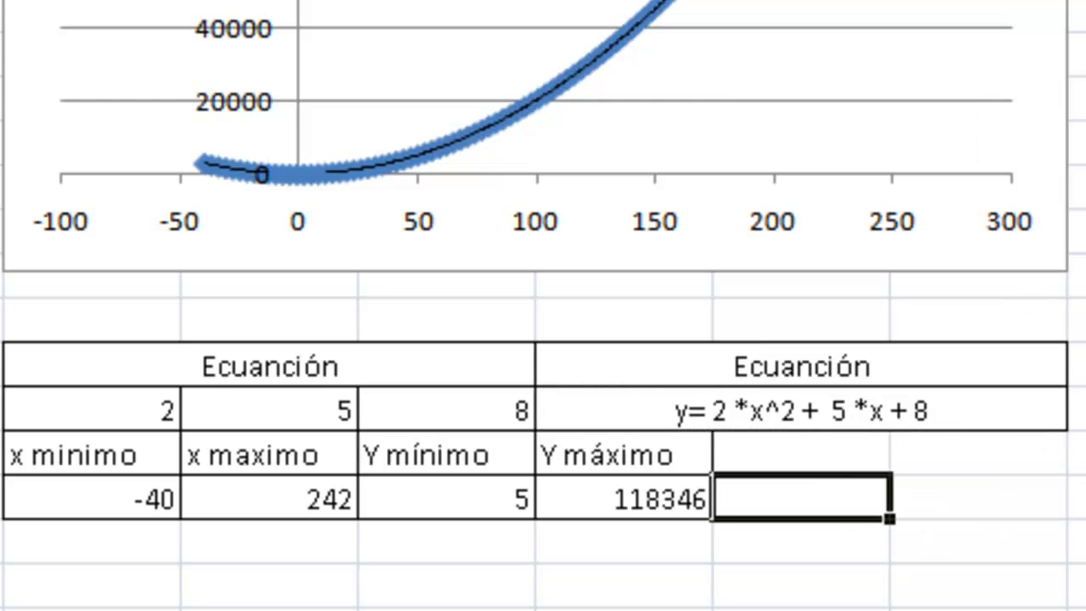
type("=")
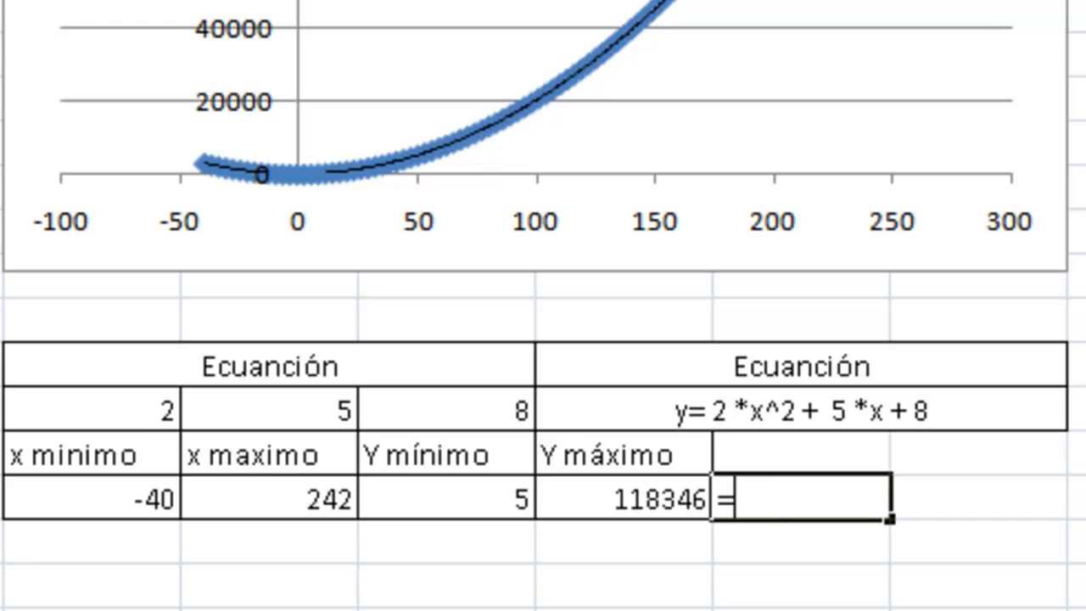
key("Up")
key("Left")
key("Left")
key("Left")
key("Left")
key("Up")
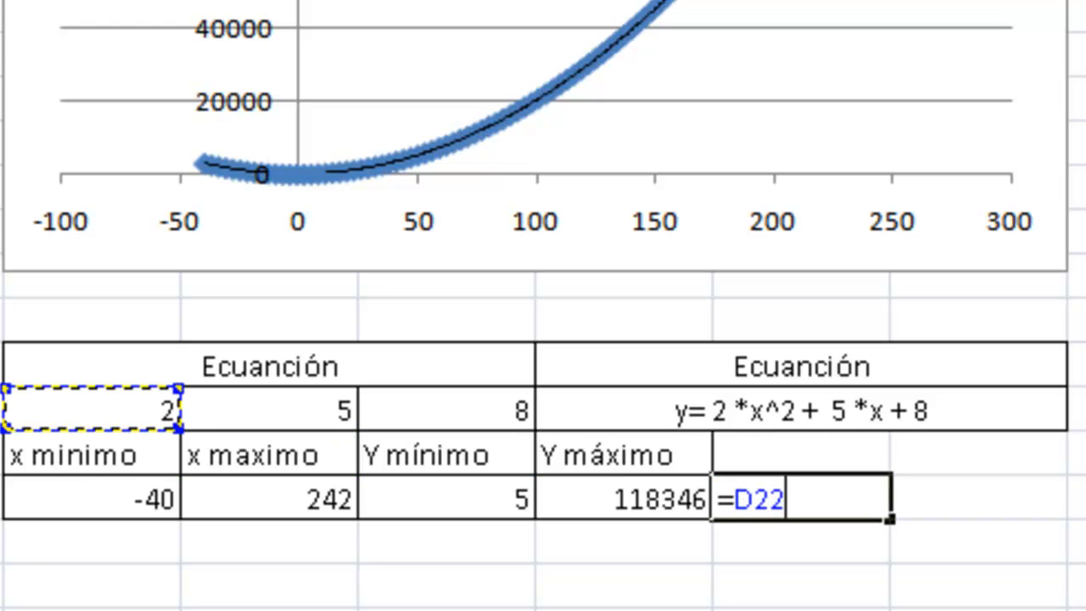
type("&")
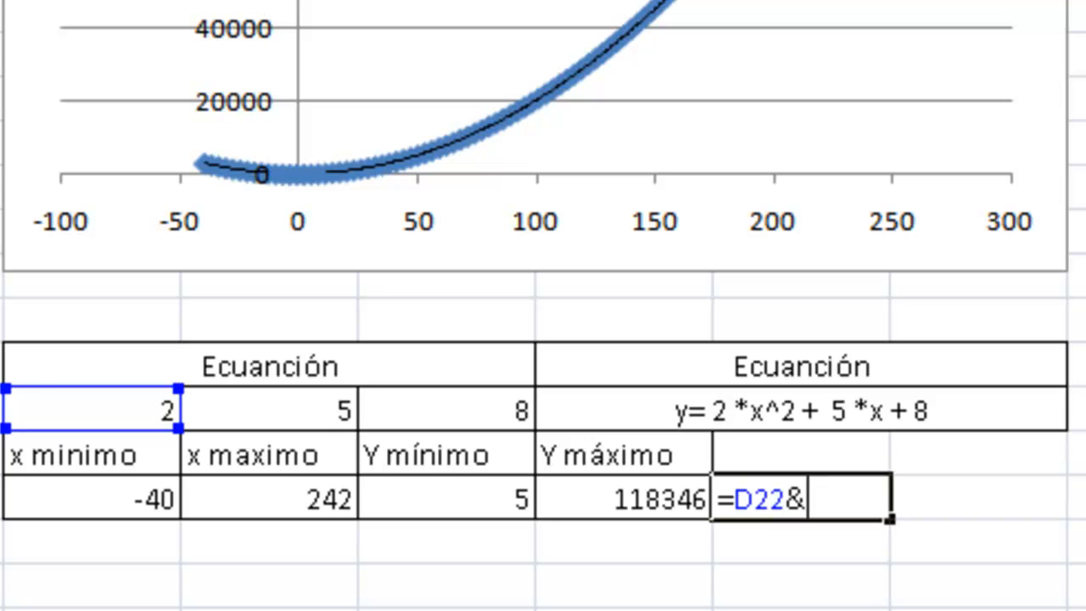
type("\" valor")
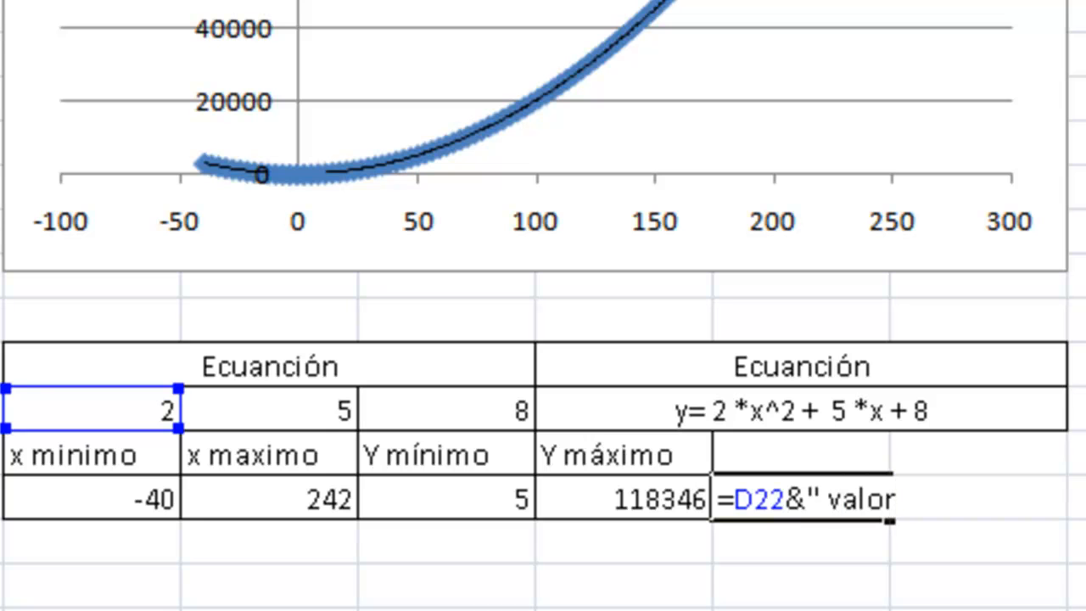
type("\"")
key("Left")
key("Left")
key("Right")
key("Right")
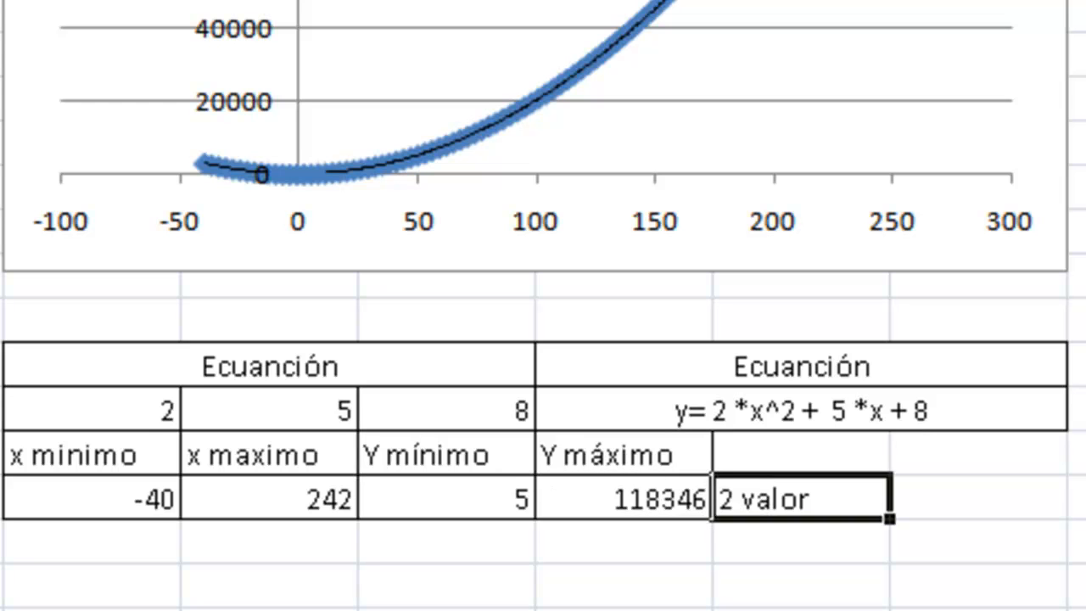
key("Delete")
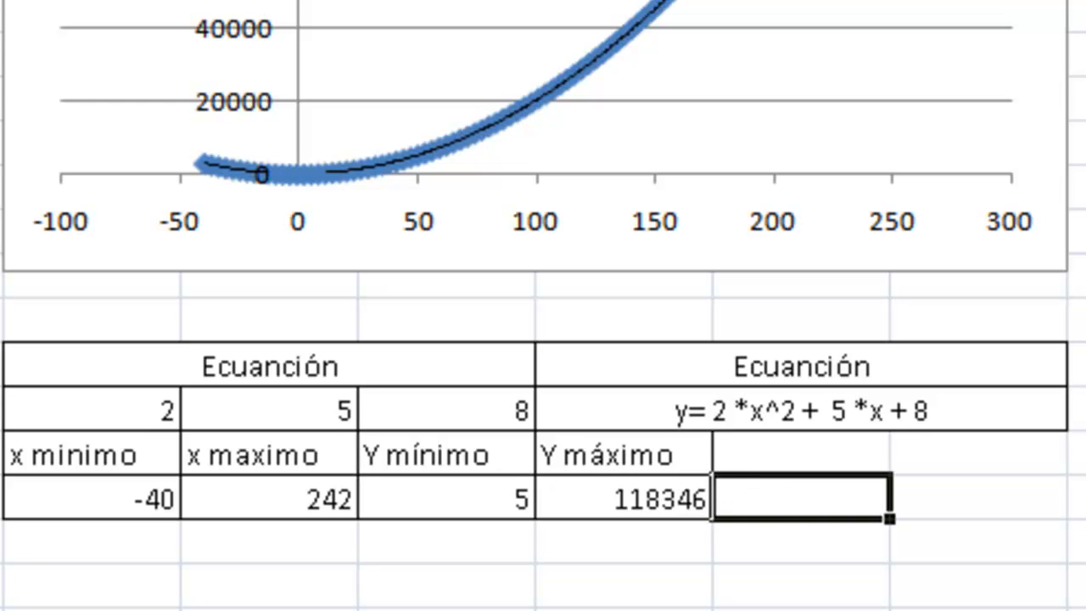
- Apply all borders to the whole x and y table in columns A and B, from the header row 5 down
scroll(543, 305, "up", 1)
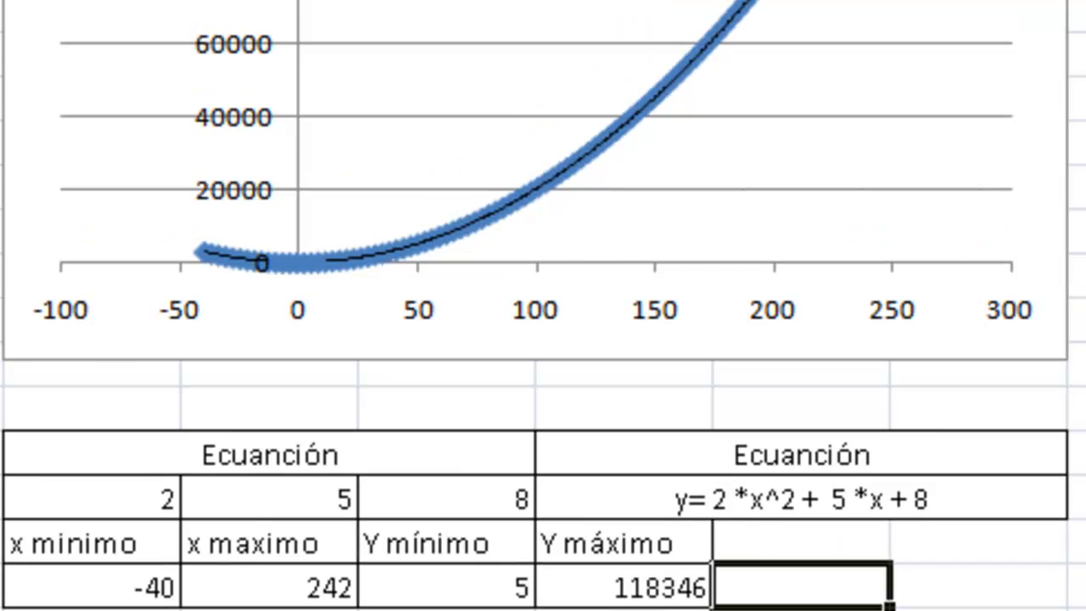
key("Down")
key("Down")
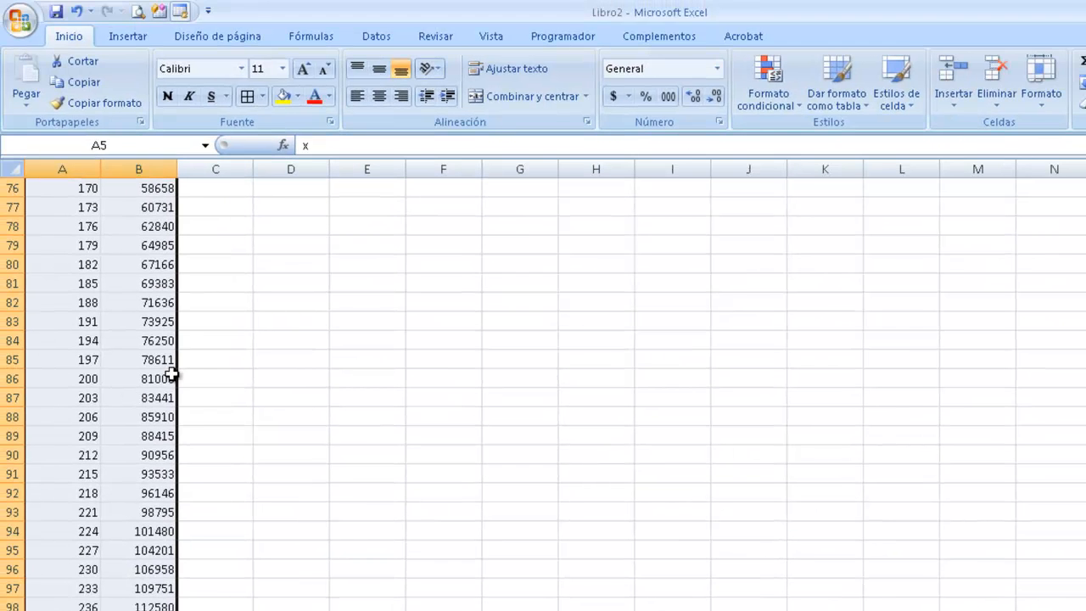
scroll(172, 375, "up", 6)
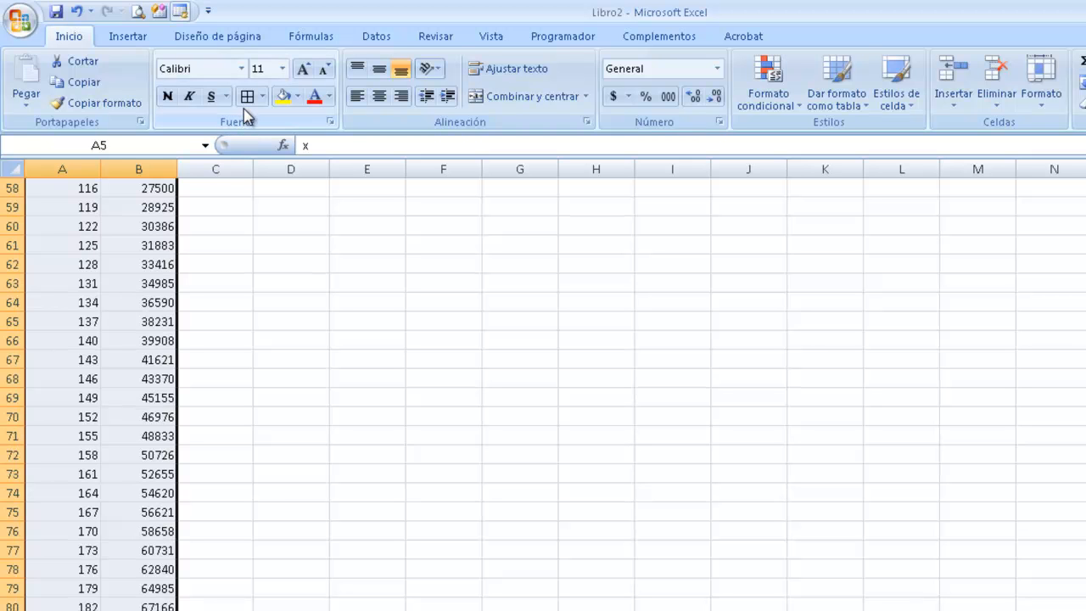
scroll(543, 381, "up", 19)
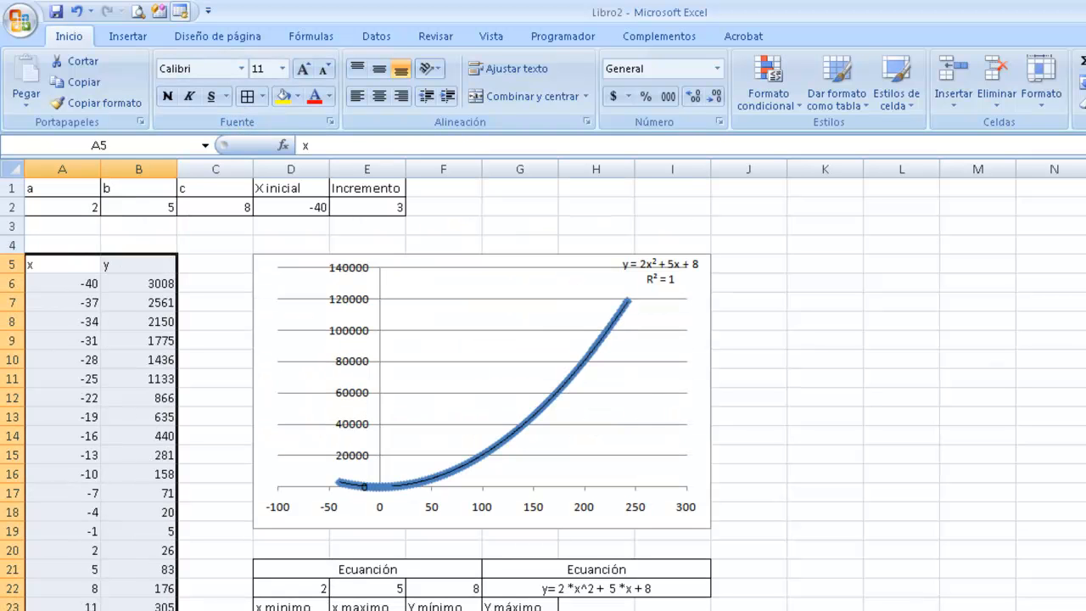
left_click(262, 97)
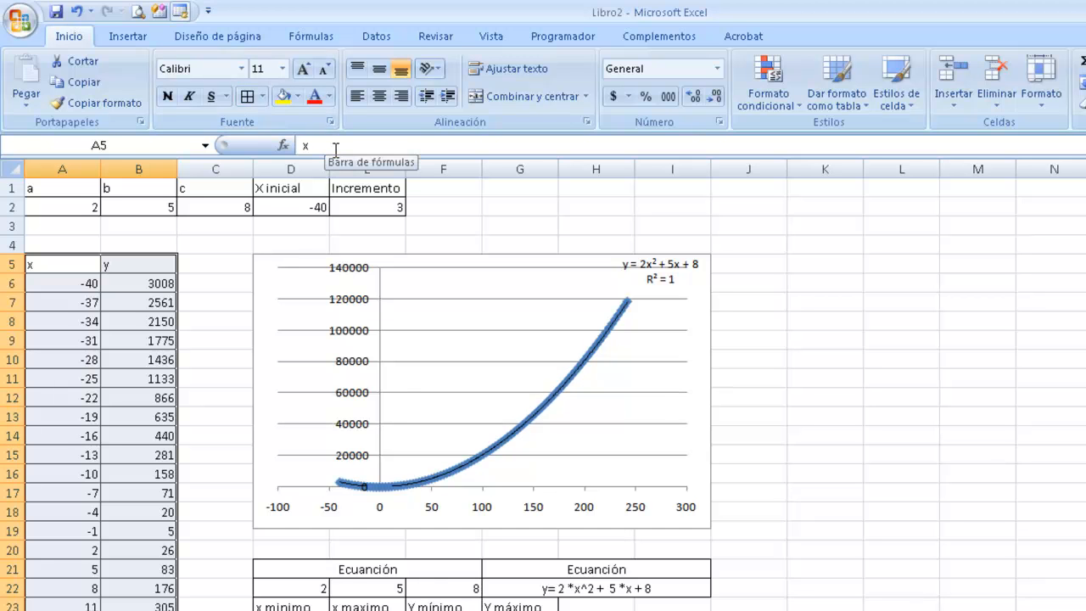
- Switch to the Windows calculator, enter 659 as a demonstration, and close it
key("super")
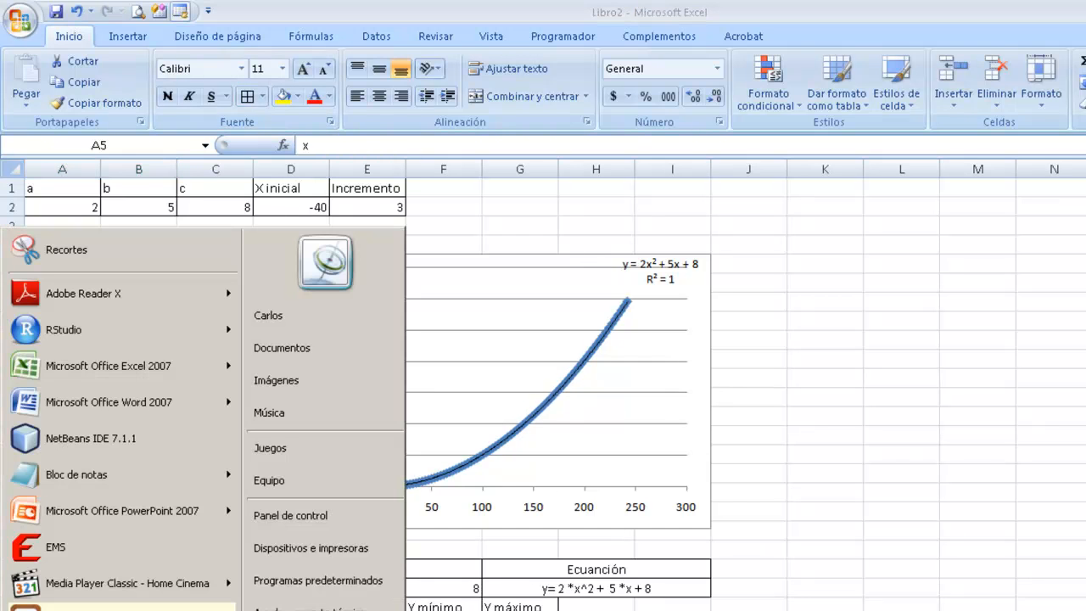
type("c")
key("Return")
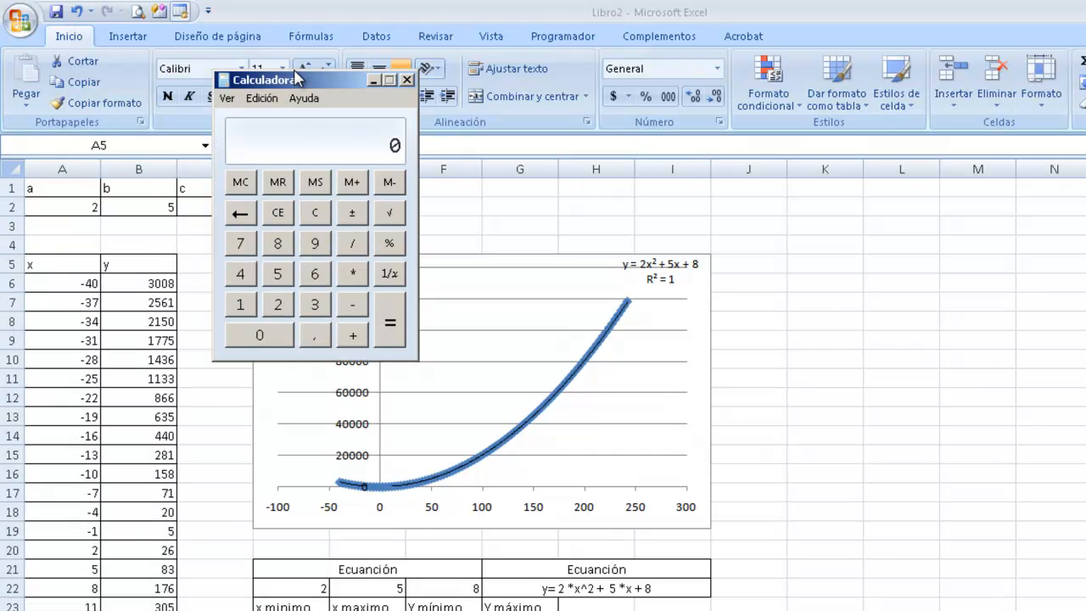
left_click_drag(294, 84, 829, 216)
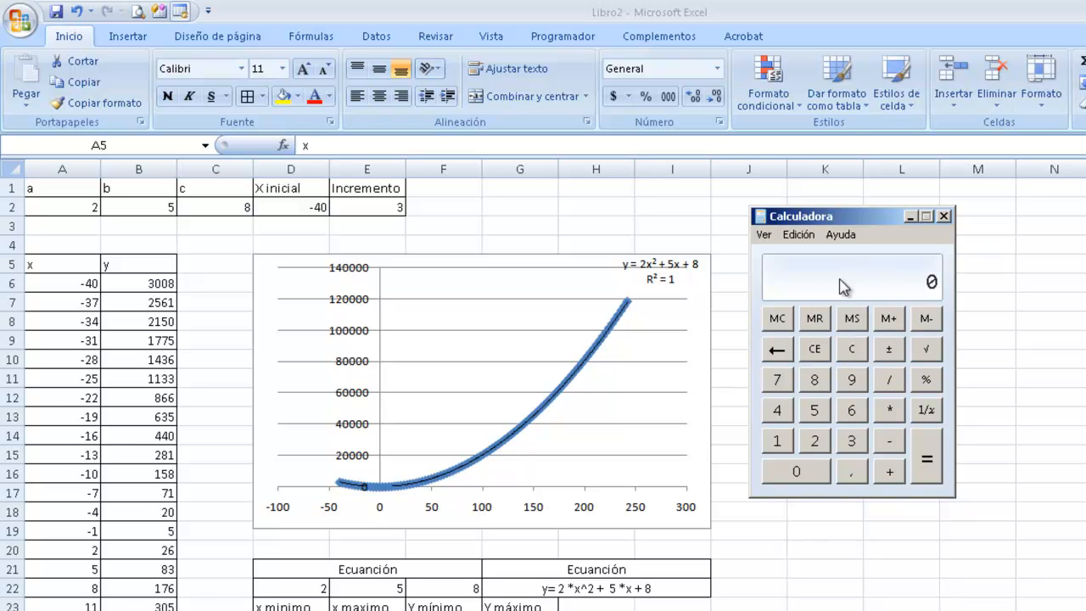
left_click(851, 409)
left_click(810, 414)
left_click(857, 381)
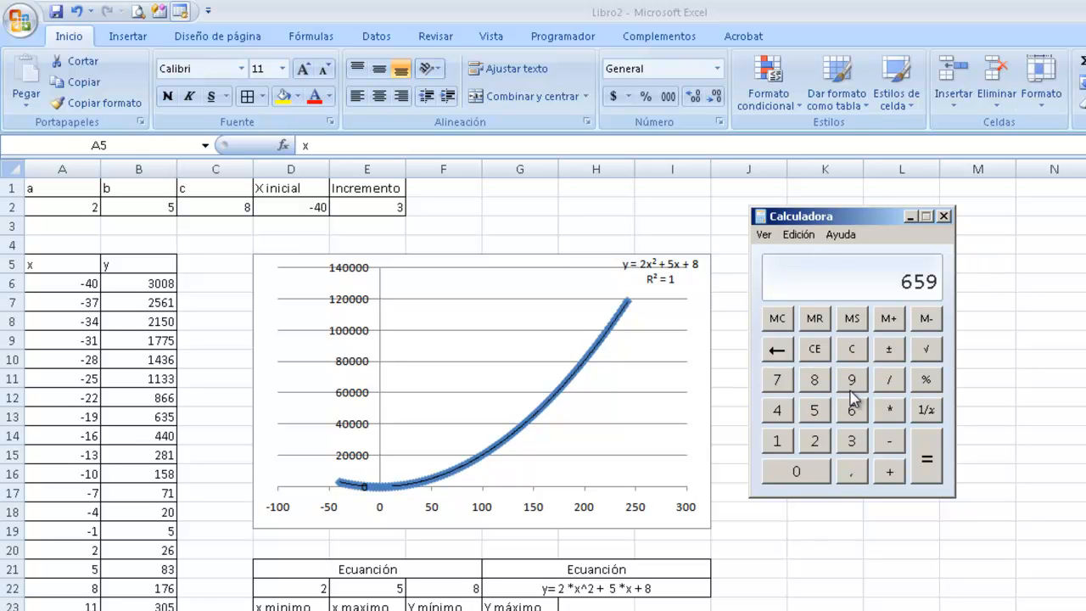
left_click(943, 215)
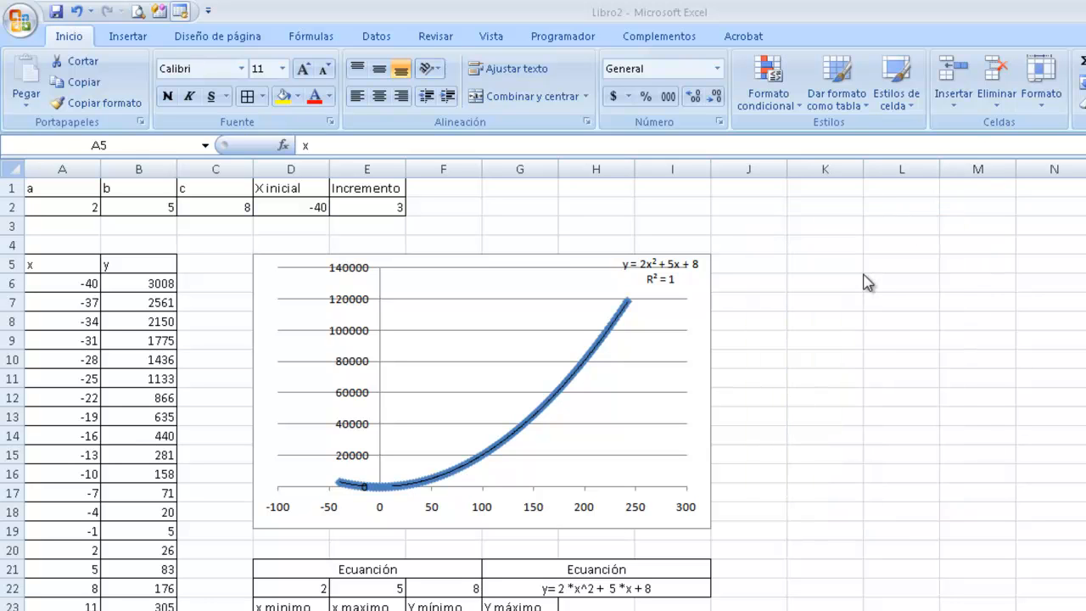
- Open the Visual Basic editor and insert a UserForm in VBAProject (Libro2)
key("ctrl+a")
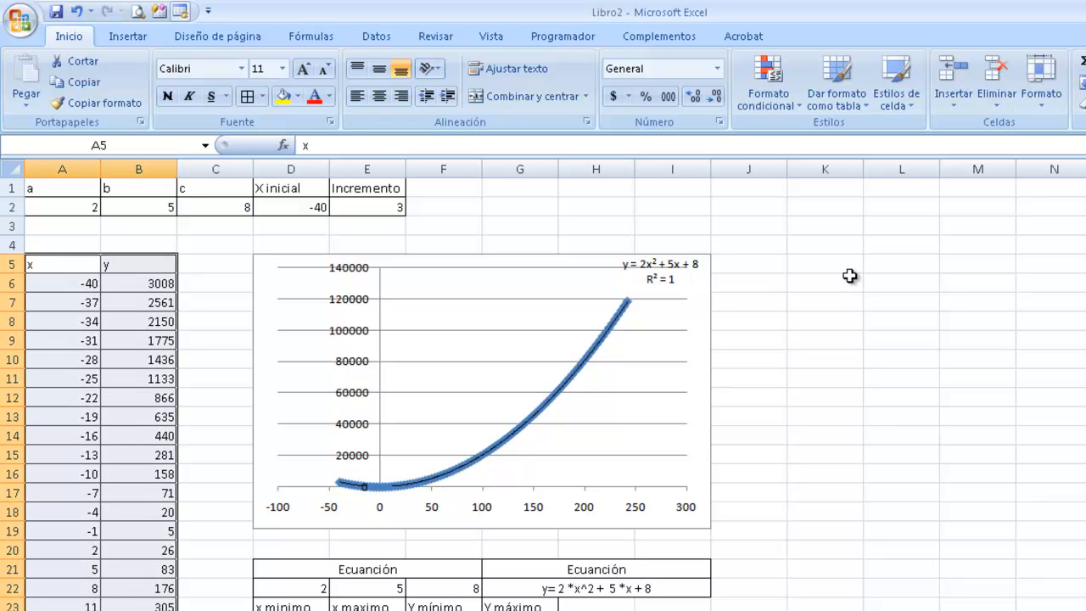
key("alt")
key("alt+F11")
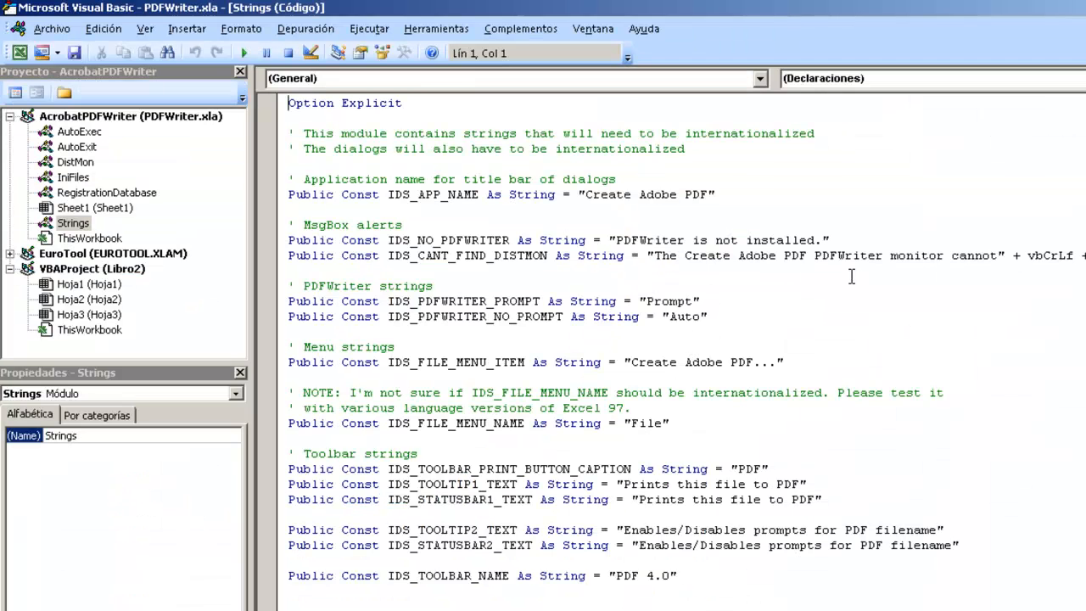
left_click(117, 268)
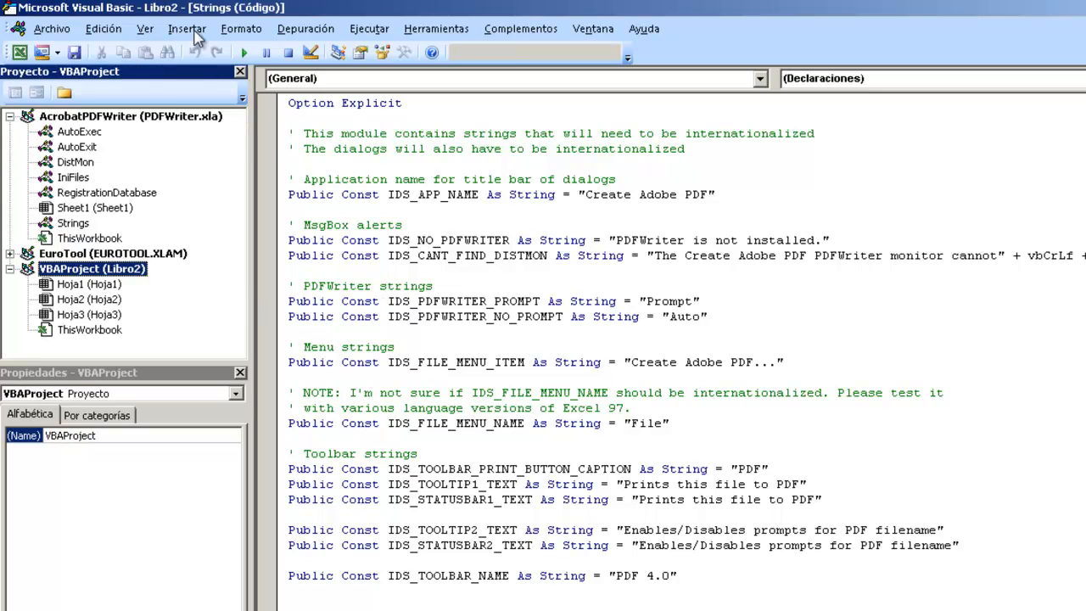
left_click(187, 28)
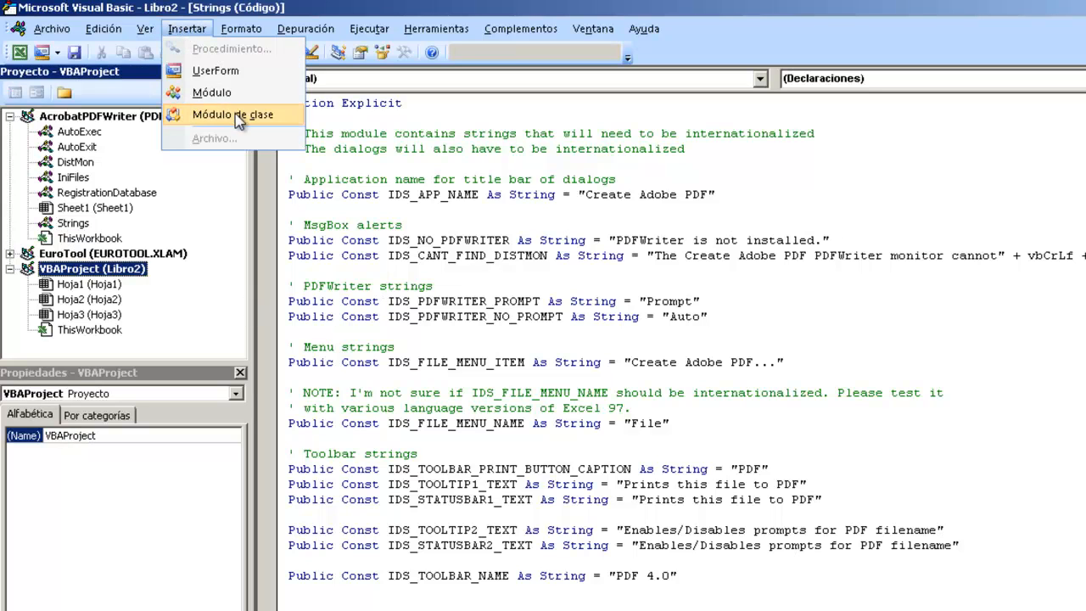
left_click(246, 77)
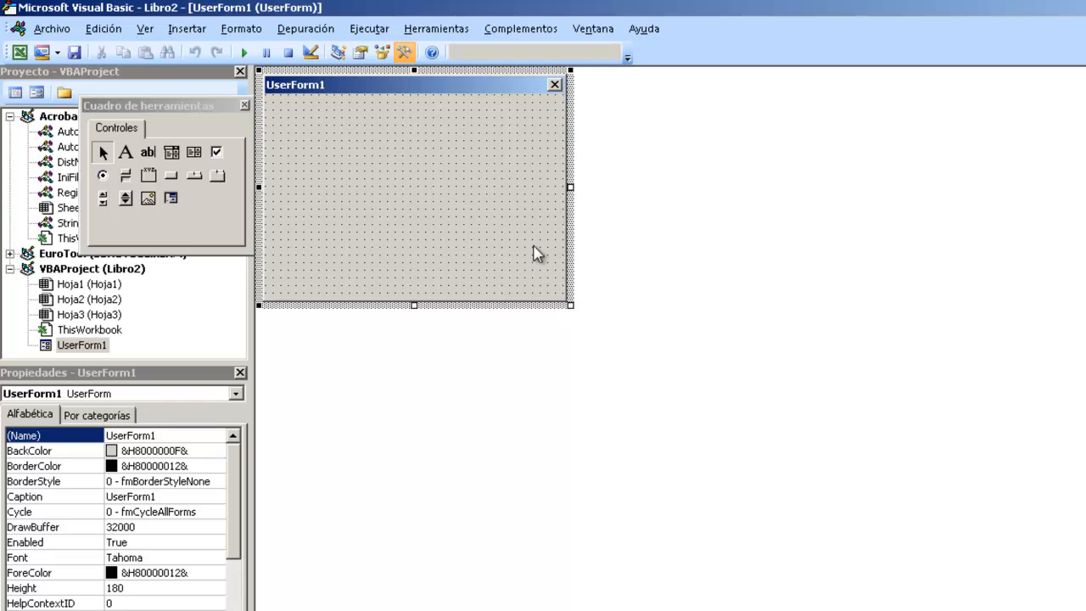
- Enlarge the UserForm in both directions and add a label near its upper-left corner
left_click_drag(571, 306, 645, 364)
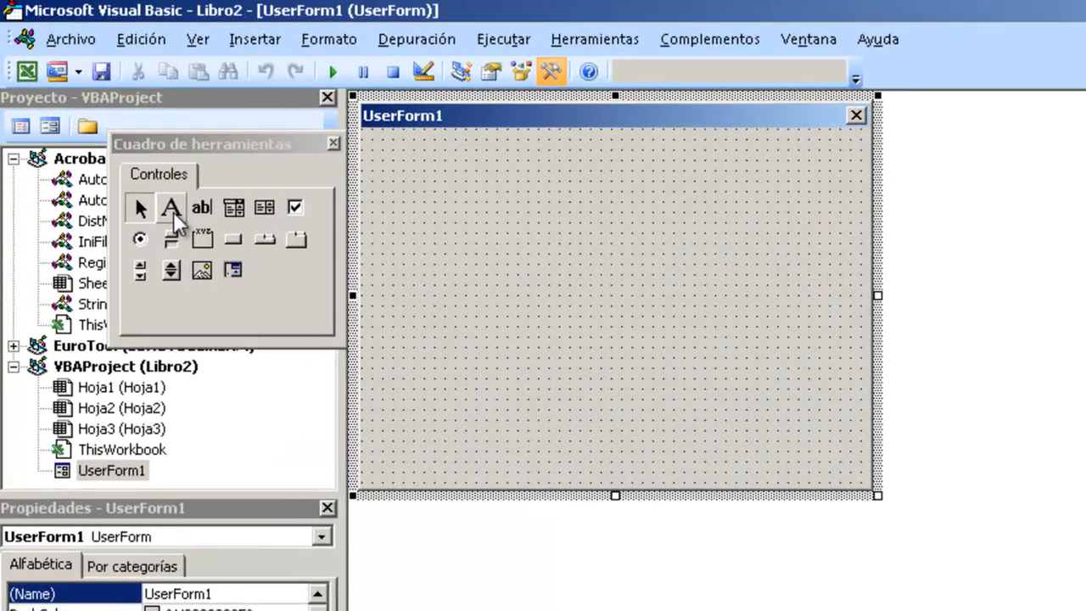
left_click(126, 152)
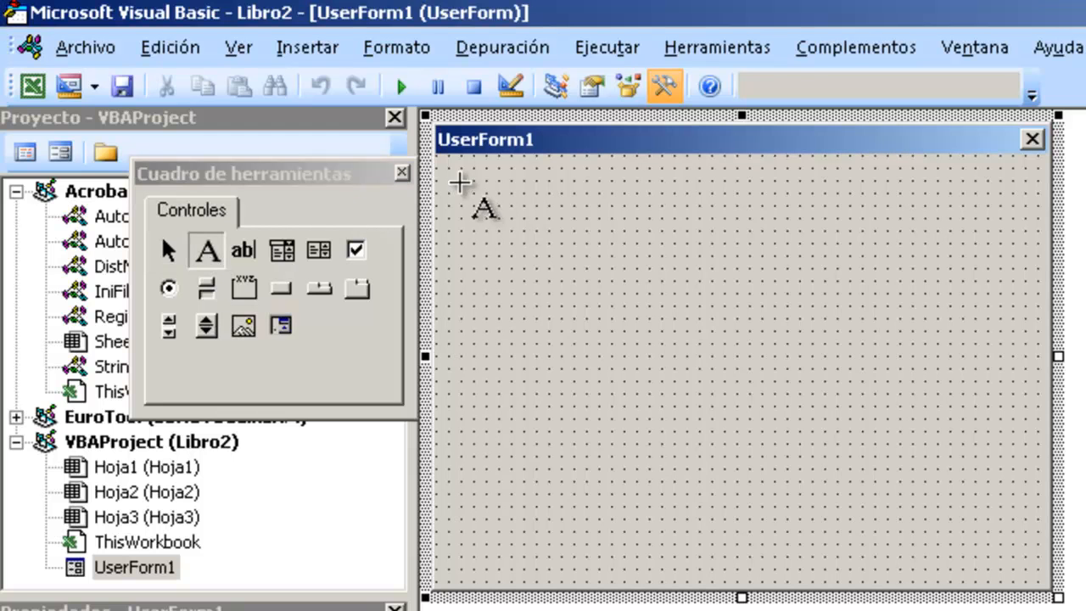
left_click_drag(459, 182, 580, 225)
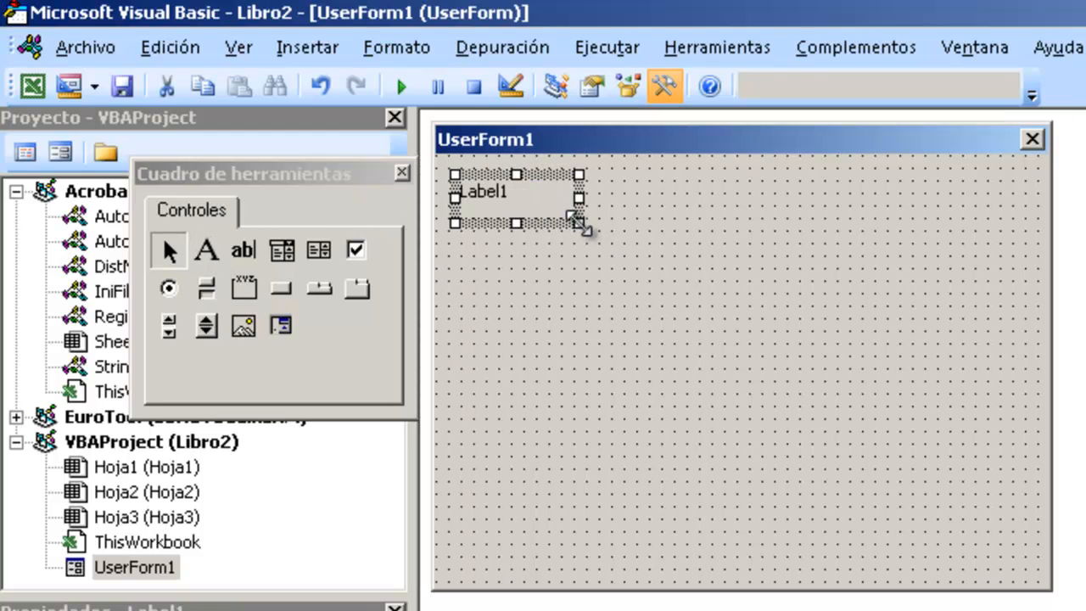
left_click(177, 324)
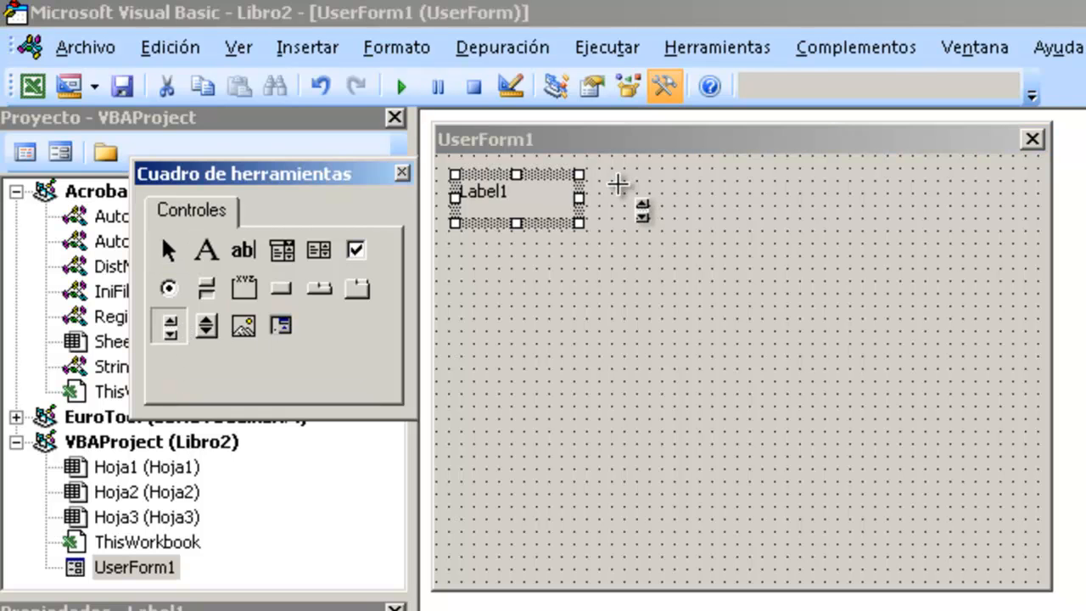
left_click(618, 183)
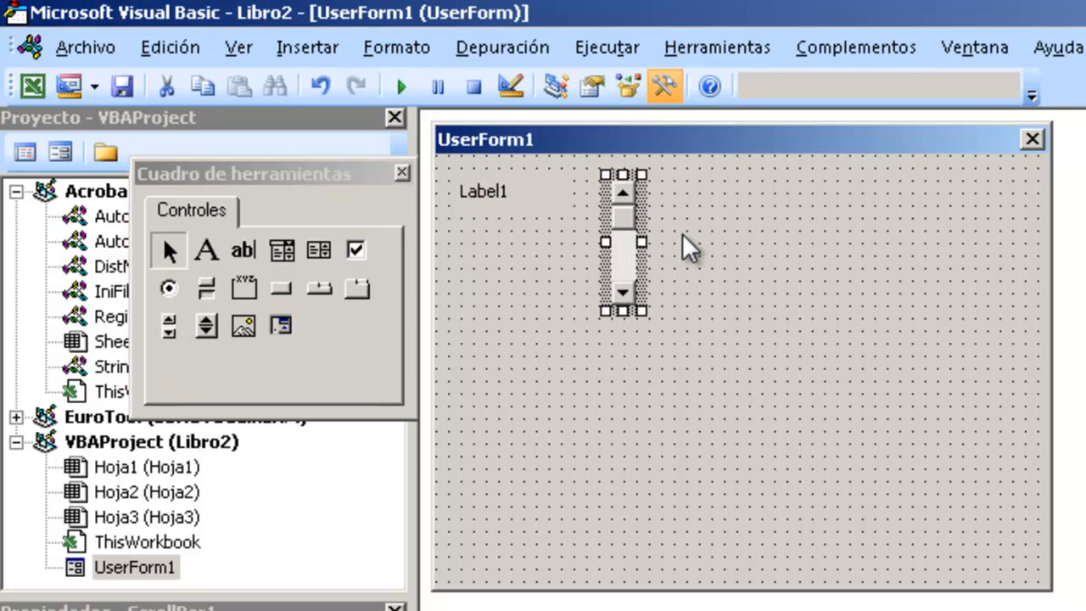
key("Delete")
- Draw a horizontal scroll bar on the form to the right of the label
left_click(169, 326)
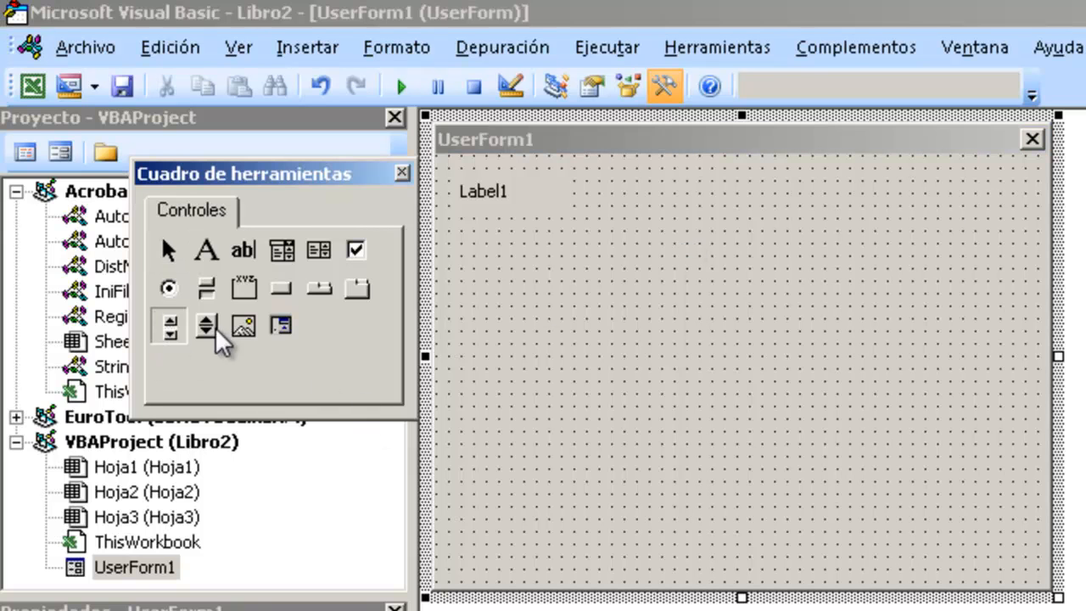
left_click_drag(561, 183, 765, 210)
left_click(612, 294)
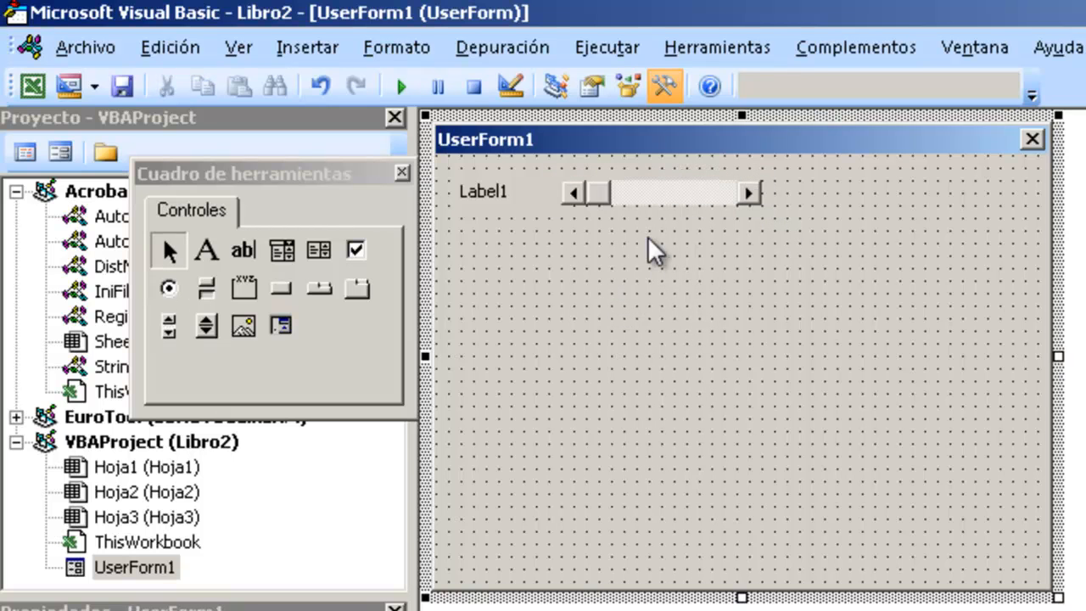
- Duplicate the label and scroll bar pair four times below the original to make five rows
left_click_drag(462, 153, 463, 155)
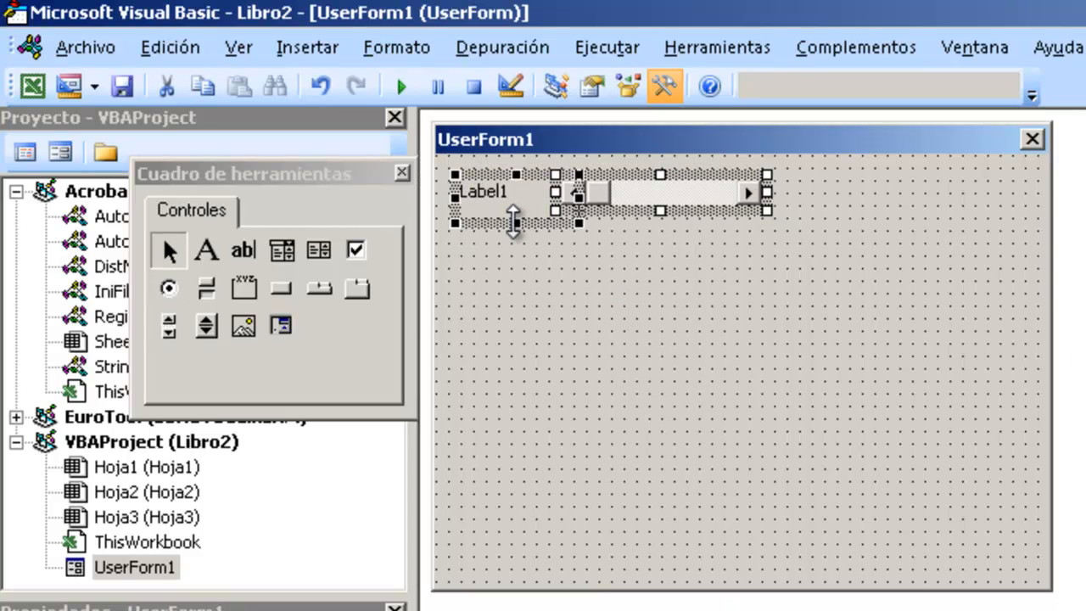
left_click_drag(506, 222, 511, 394)
left_click(899, 399)
left_click(592, 231)
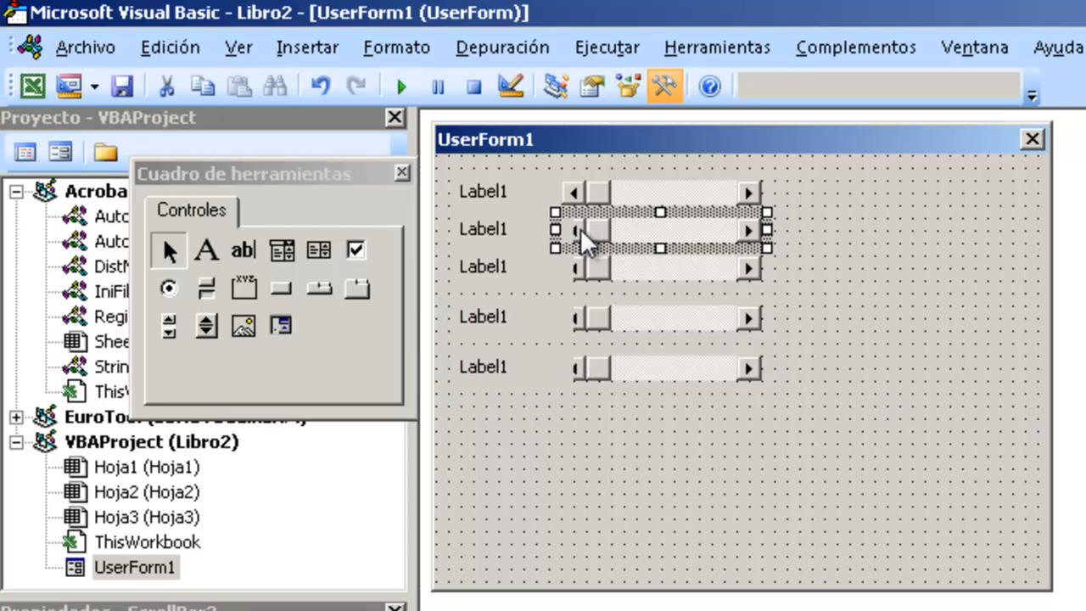
left_click(511, 244)
left_click(969, 274)
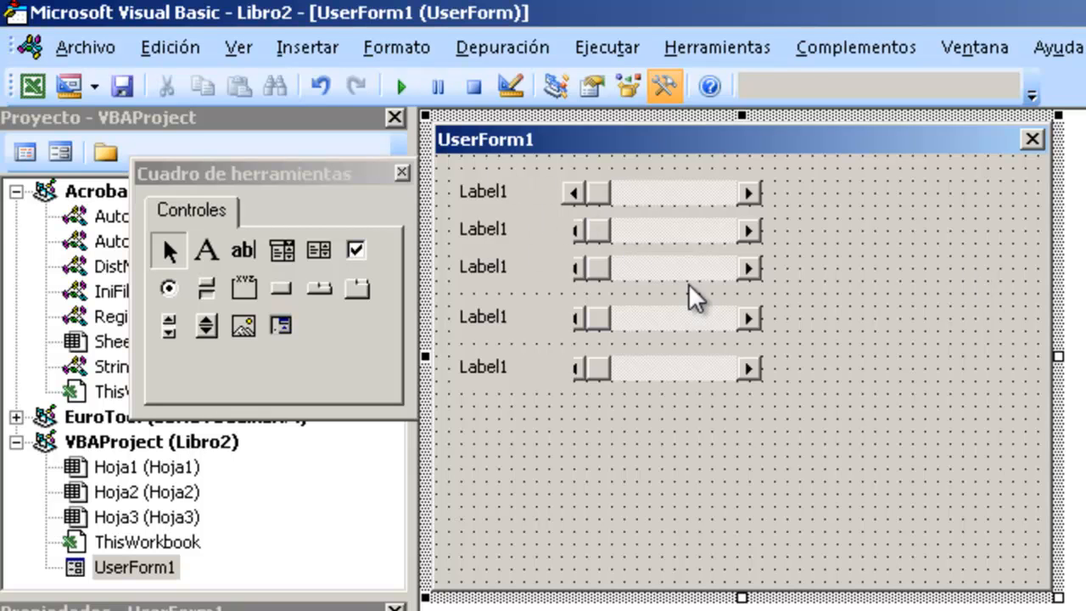
- Shift all five scroll bars slightly to the right so they clear the labels
left_click(506, 243)
left_click(520, 430)
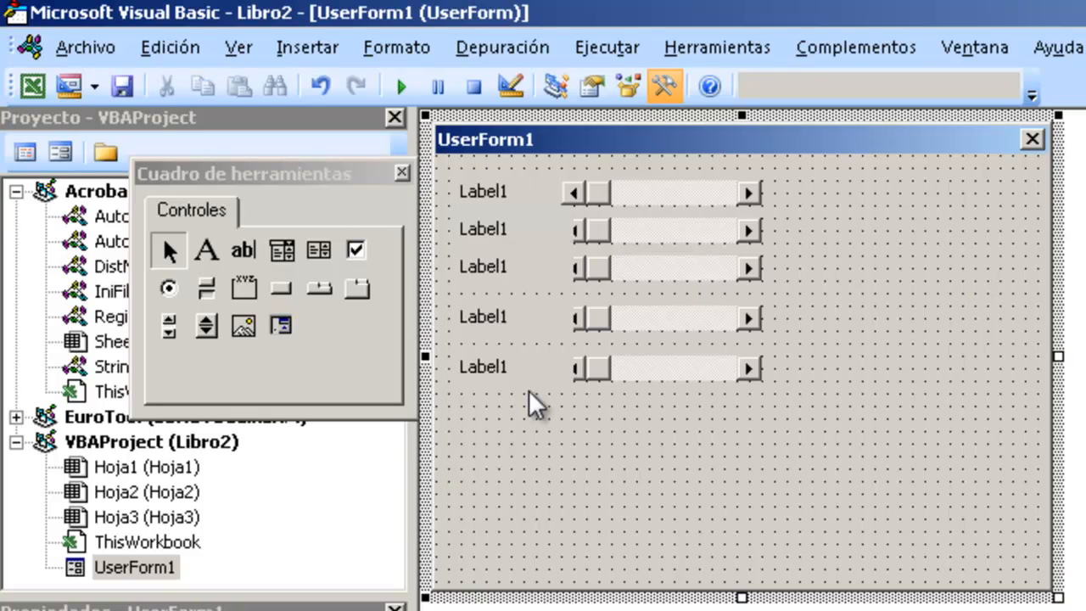
left_click_drag(737, 417, 603, 166)
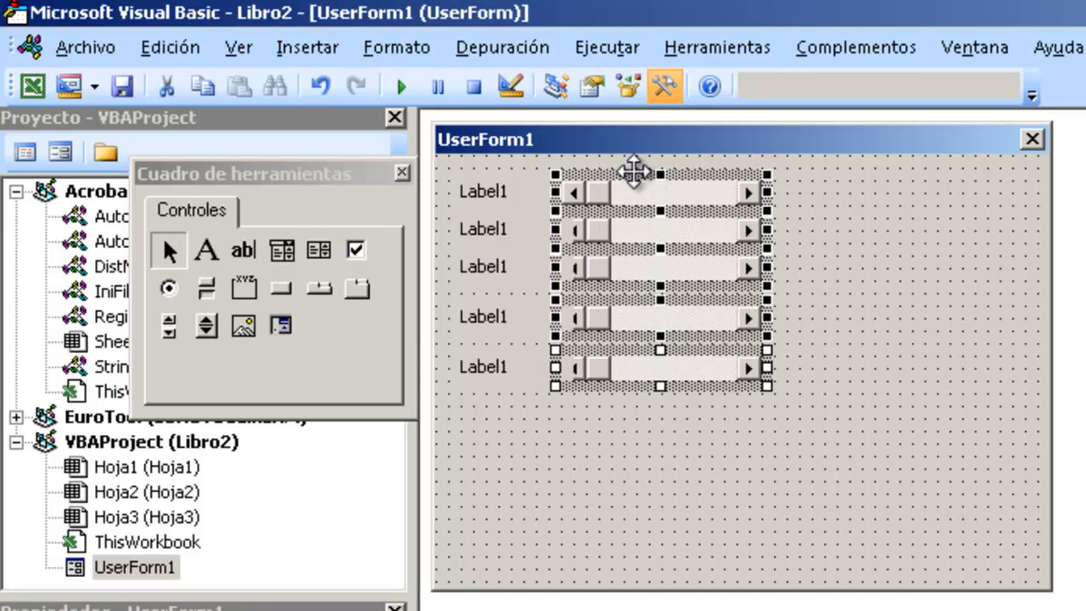
left_click(636, 172)
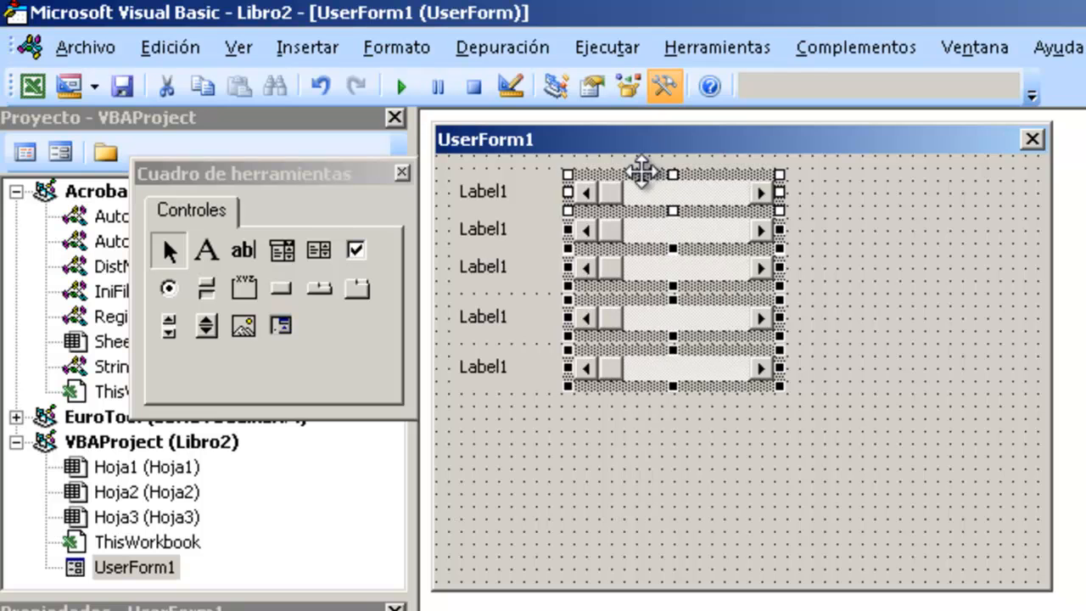
left_click(684, 428)
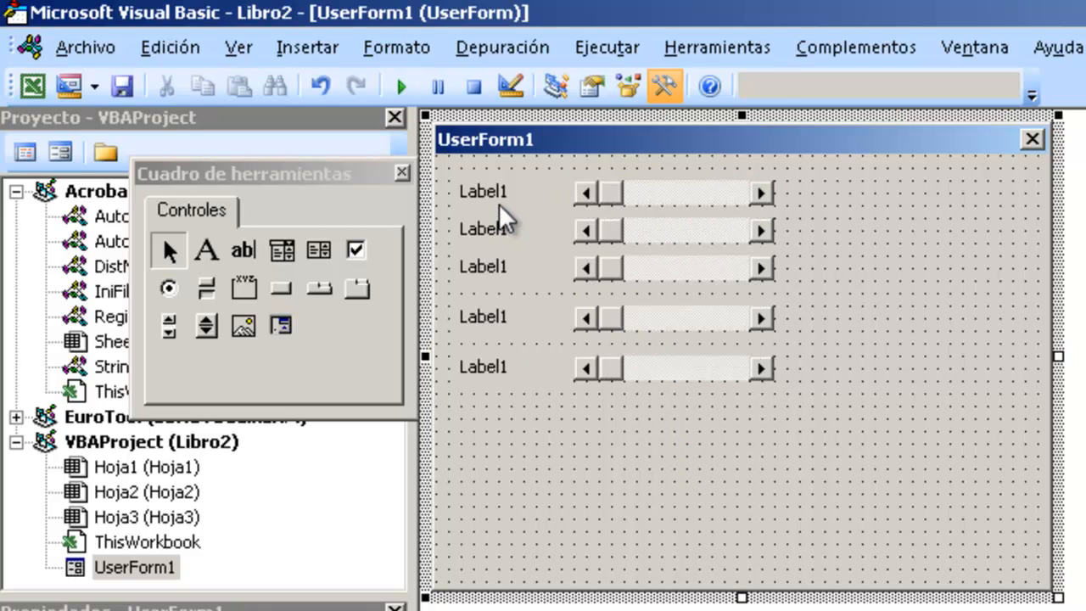
- Run the UserForm over the worksheet, reposition it beside the chart to check its layout, and close it
left_click(396, 93)
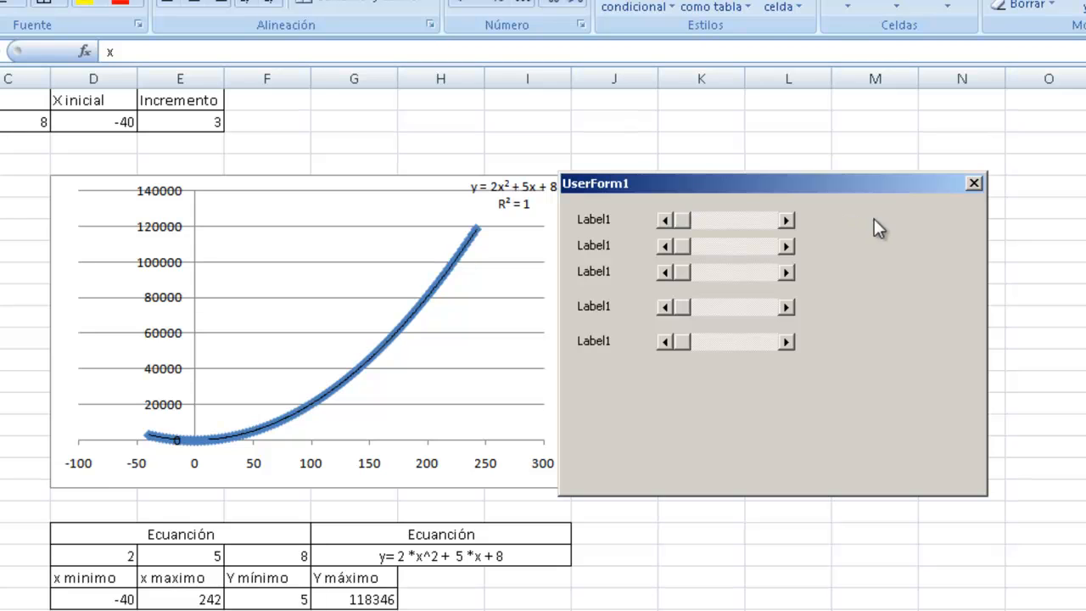
left_click_drag(686, 188, 671, 239)
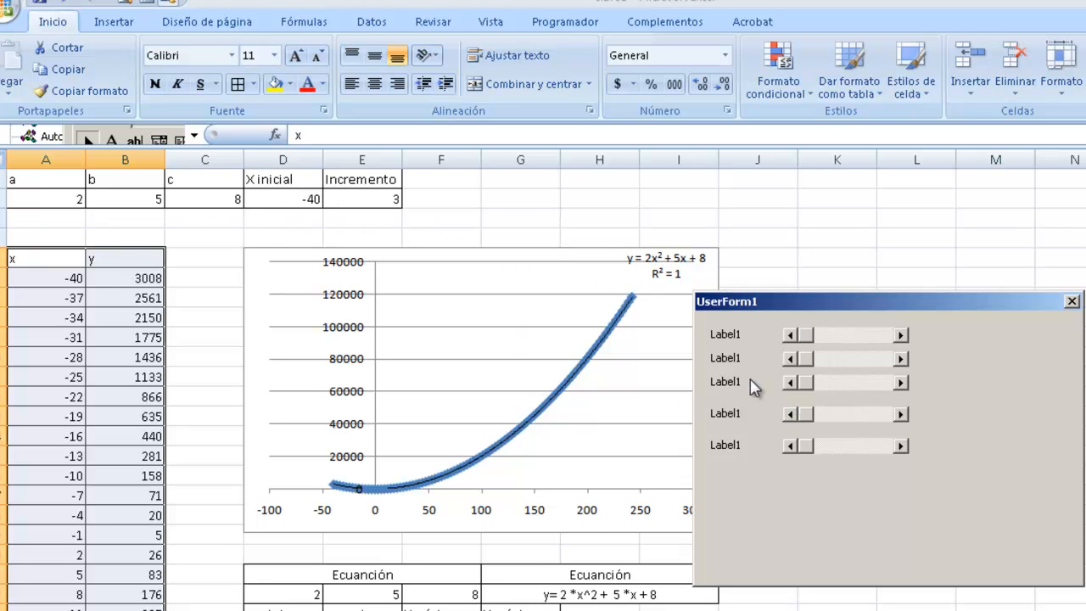
left_click(1070, 303)
- Widen the UserForm to the right and draw a large frame in the free space beside the scroll bars
left_click_drag(649, 206, 908, 206)
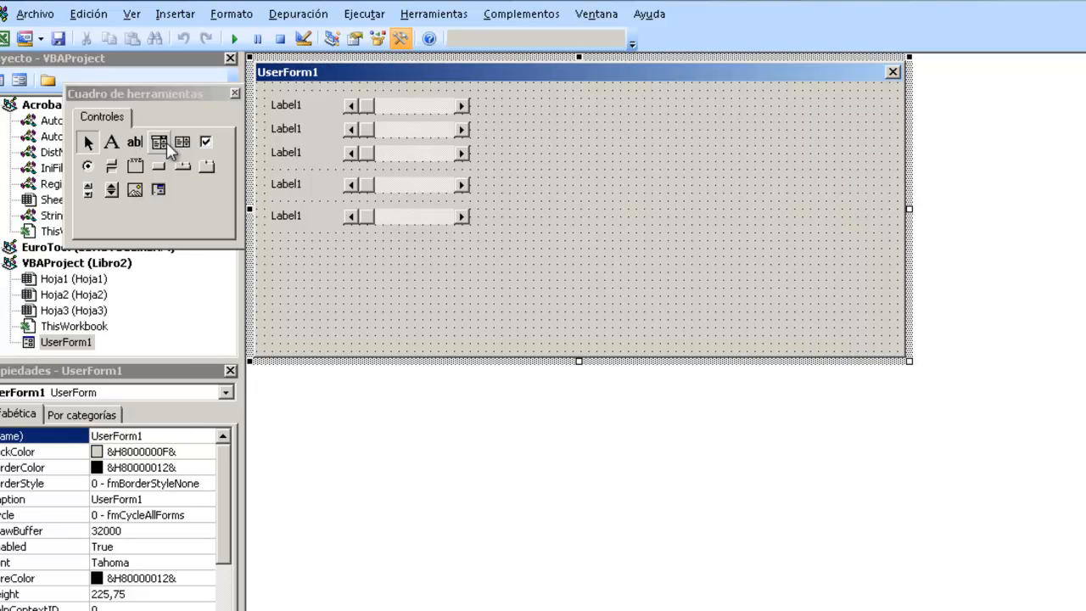
left_click(138, 168)
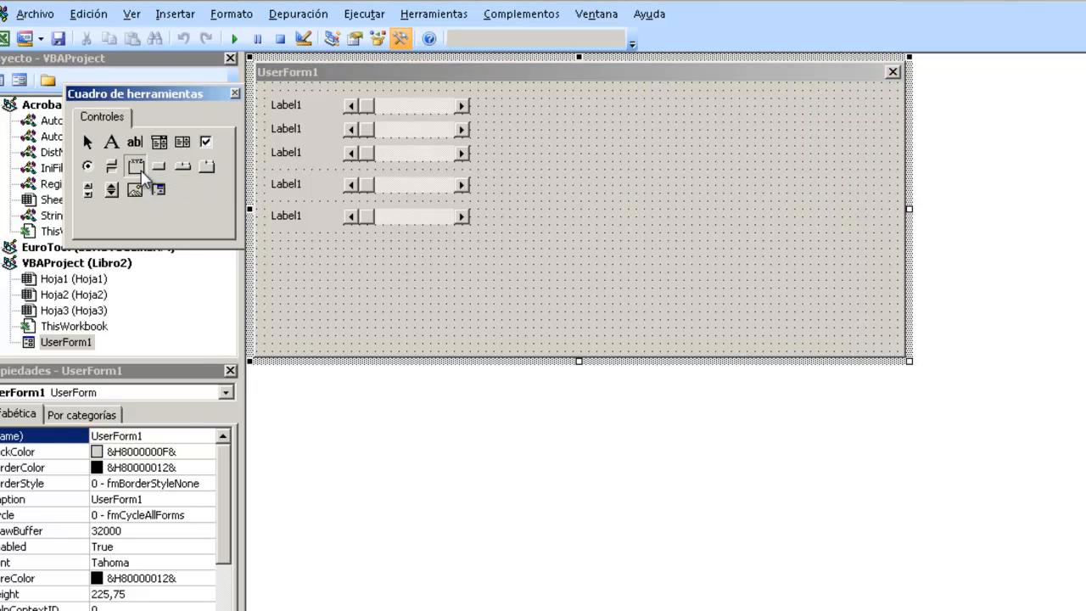
left_click_drag(526, 106, 887, 327)
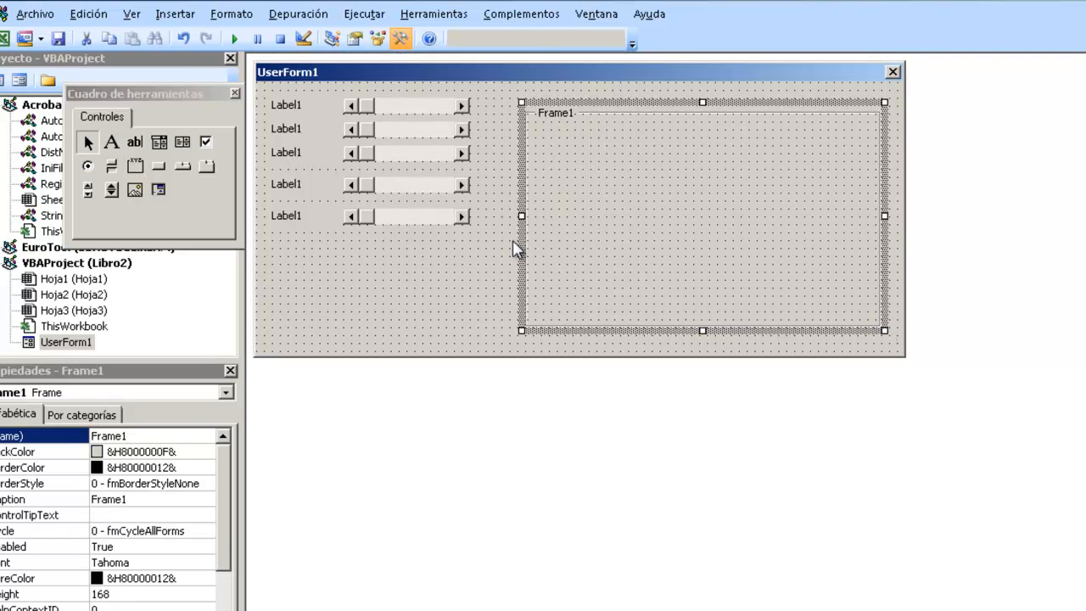
- Set the frame's caption to "Datos parábola", shift the frame slightly up and left, and stretch it to a height of 180
left_click(139, 502)
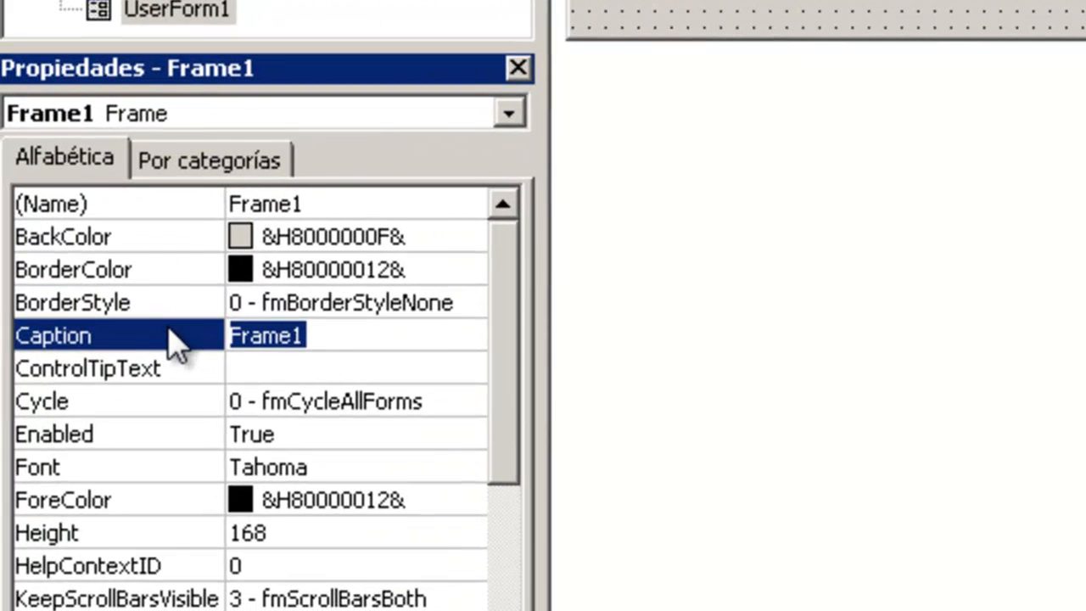
type("Datos parábol")
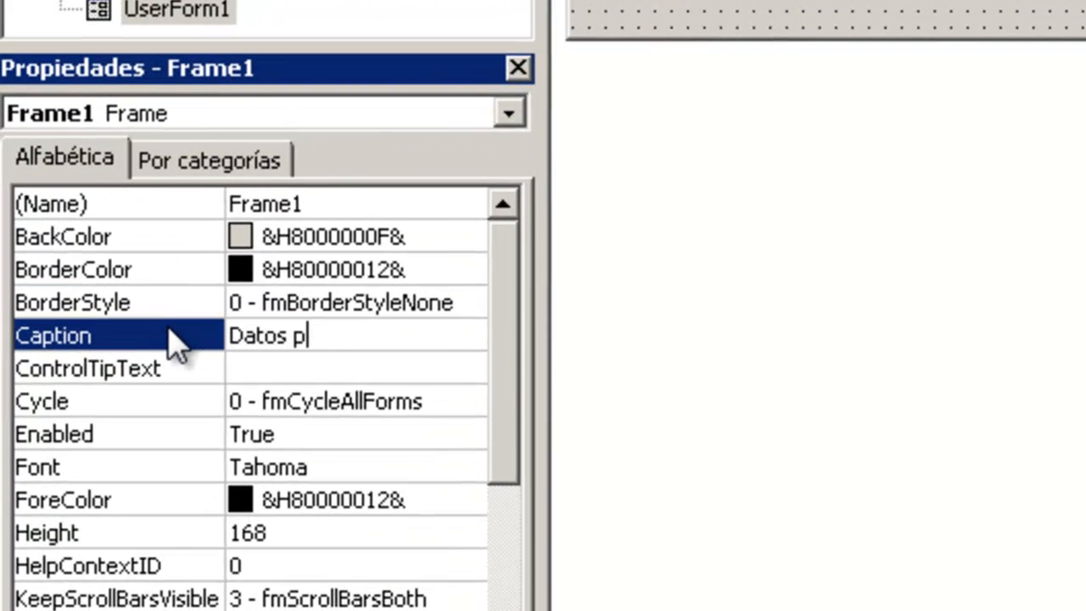
type("a")
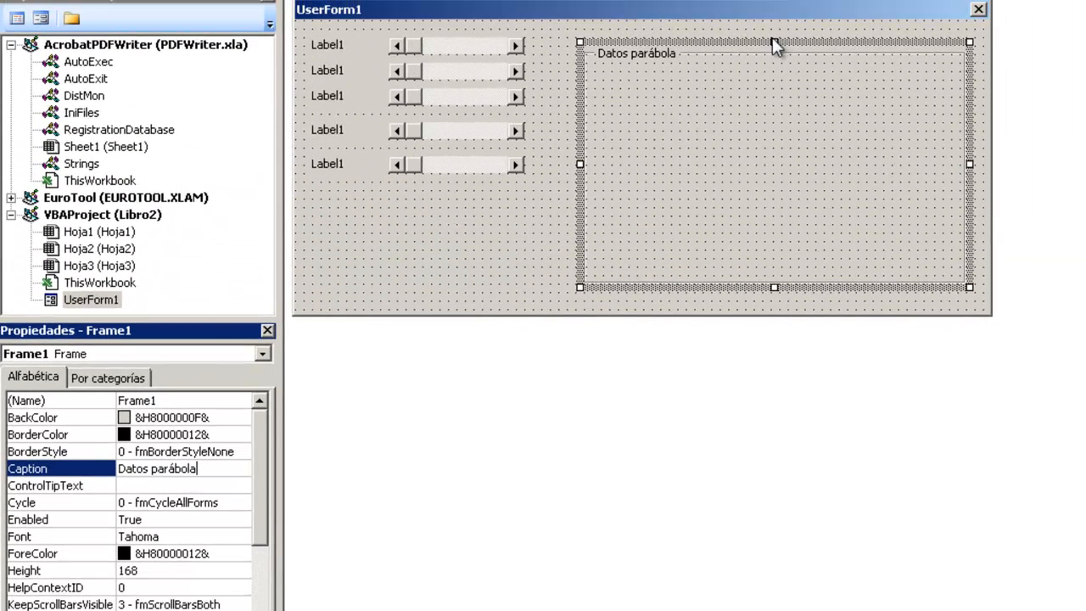
left_click_drag(775, 42, 766, 26)
left_click_drag(766, 270, 775, 288)
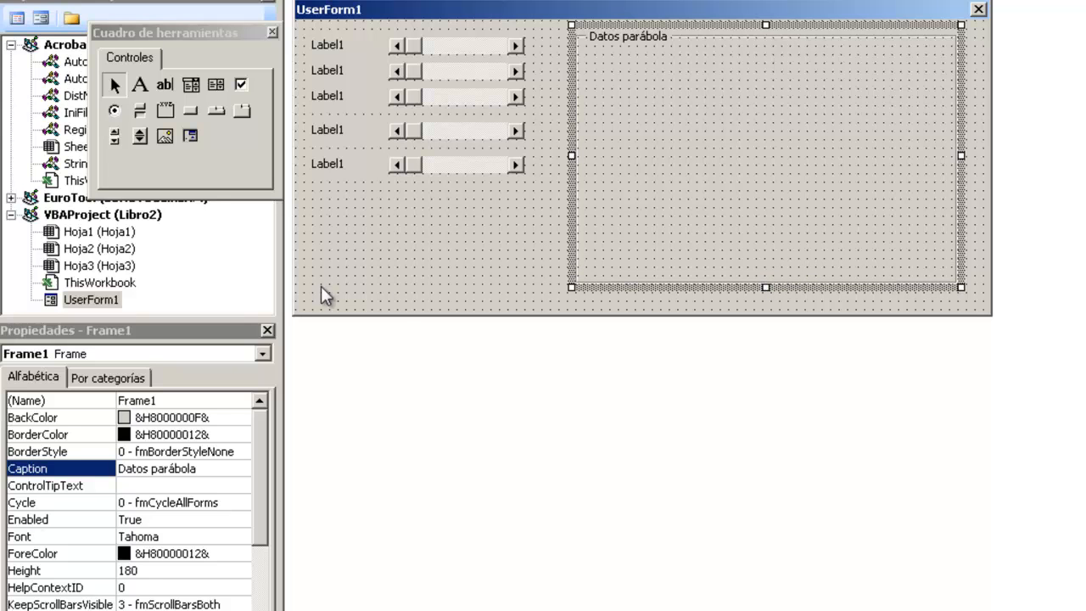
- Add a wide label about 24 high near the frame's upper edge reading "La ecuanción de la parábola es : y = ???????????"
left_click(140, 84)
left_click_drag(603, 55, 930, 91)
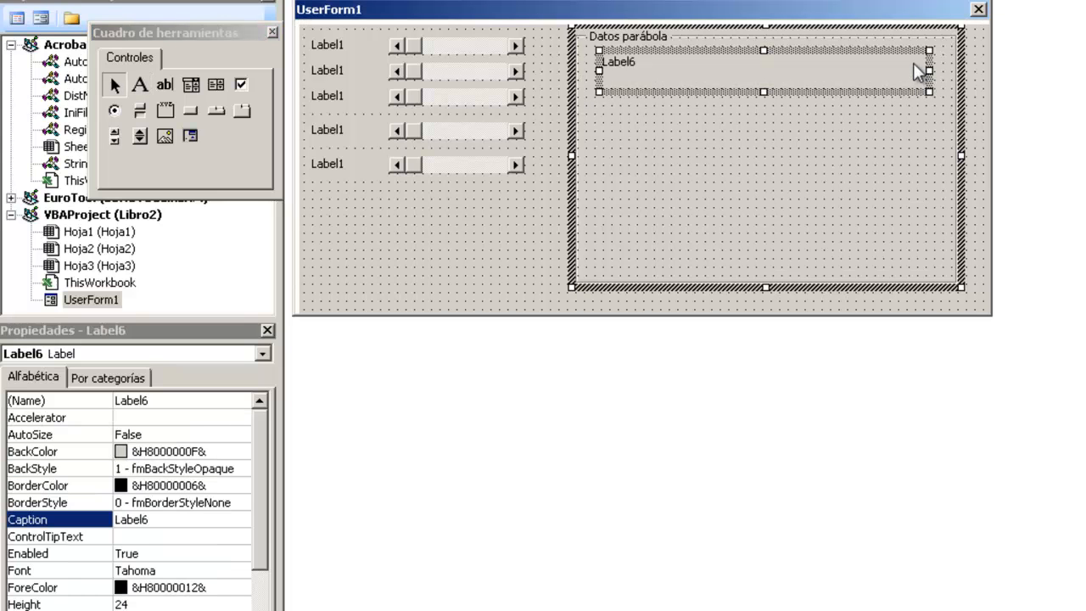
left_click(721, 55)
left_click_drag(722, 59, 507, 69)
type("La ecuanció")
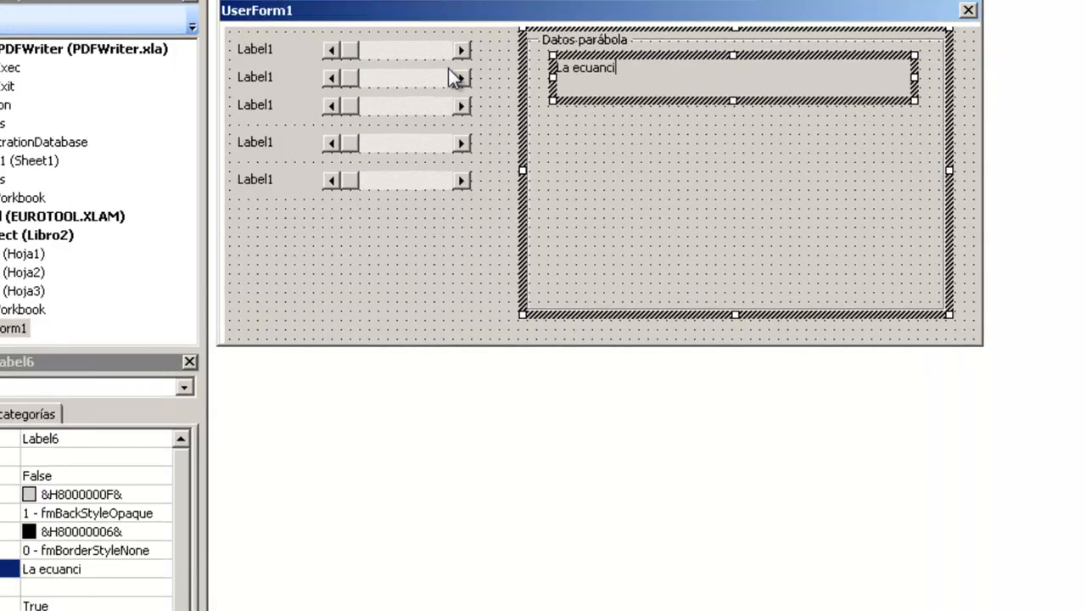
type("n de la pa")
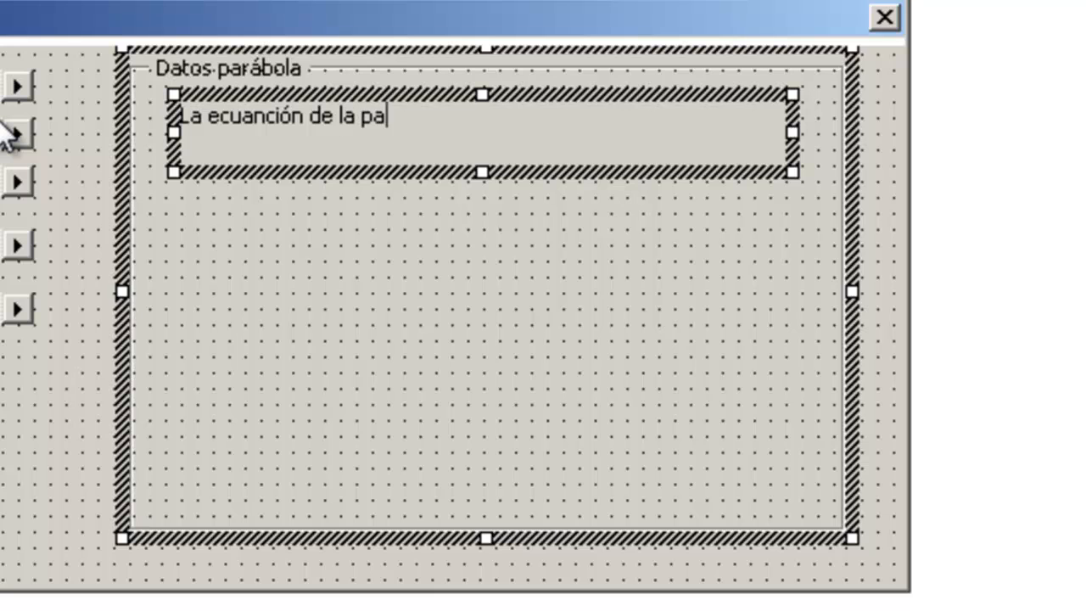
type("rábola es")
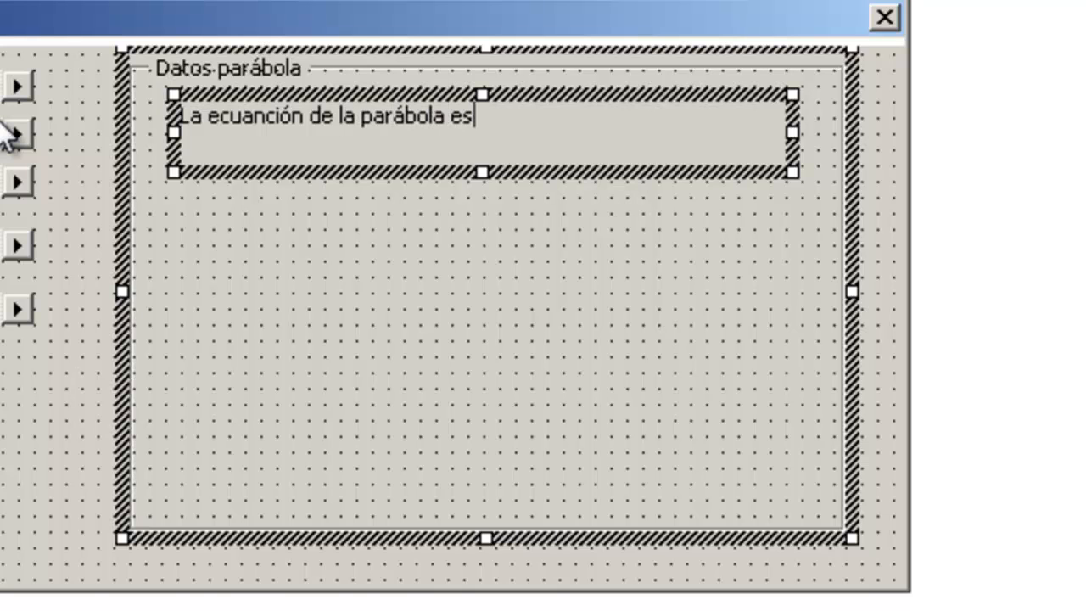
type(" : y = ???????????")
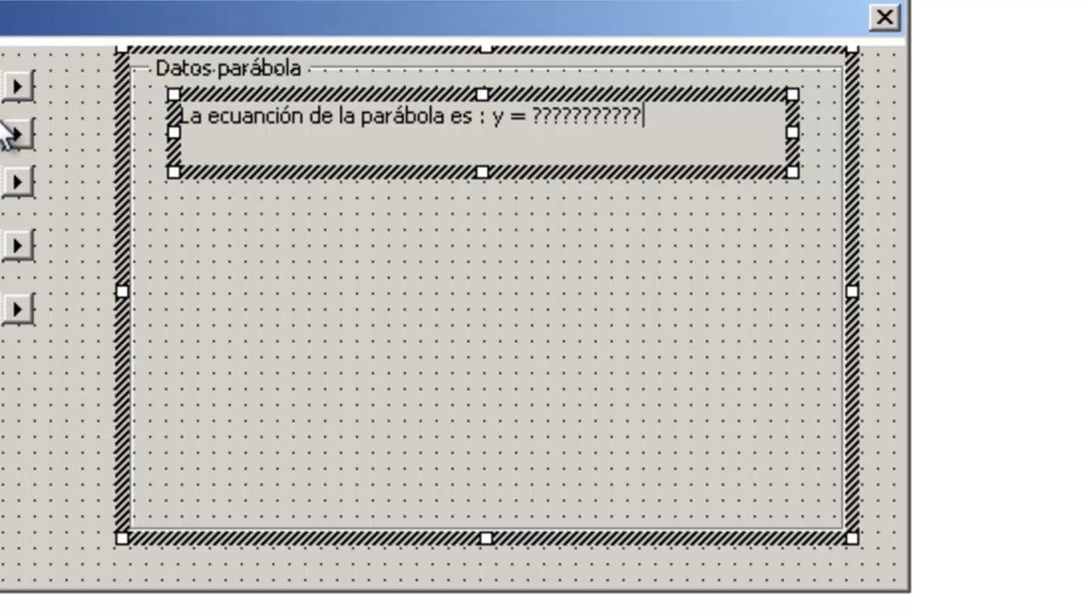
left_click(563, 340)
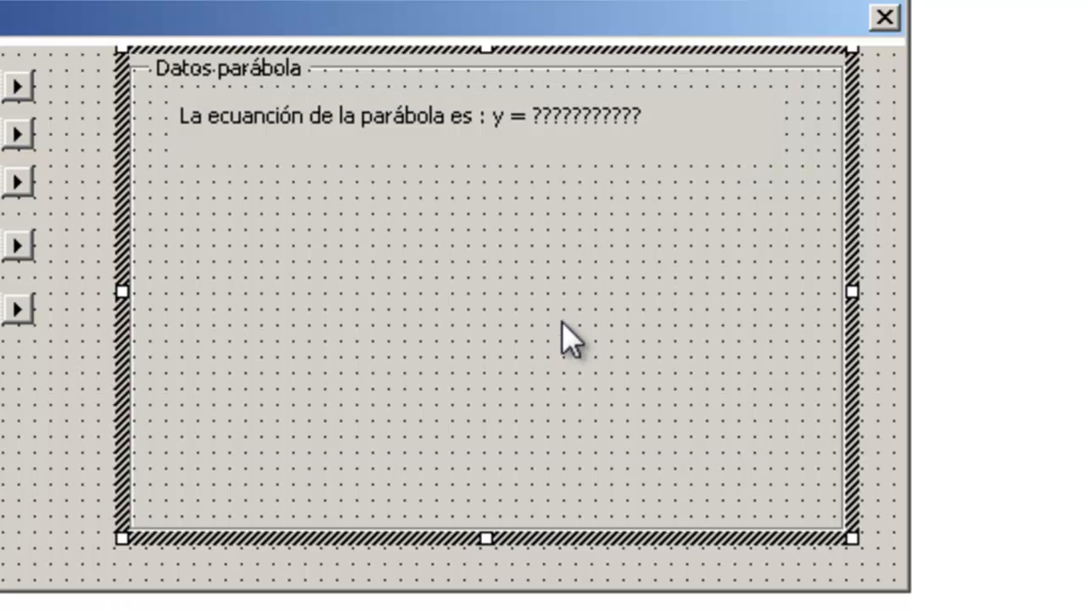
- Duplicate the equation label directly below itself and change the copy's text to "El vértice de la párábola es: ??????????"
left_click(370, 158)
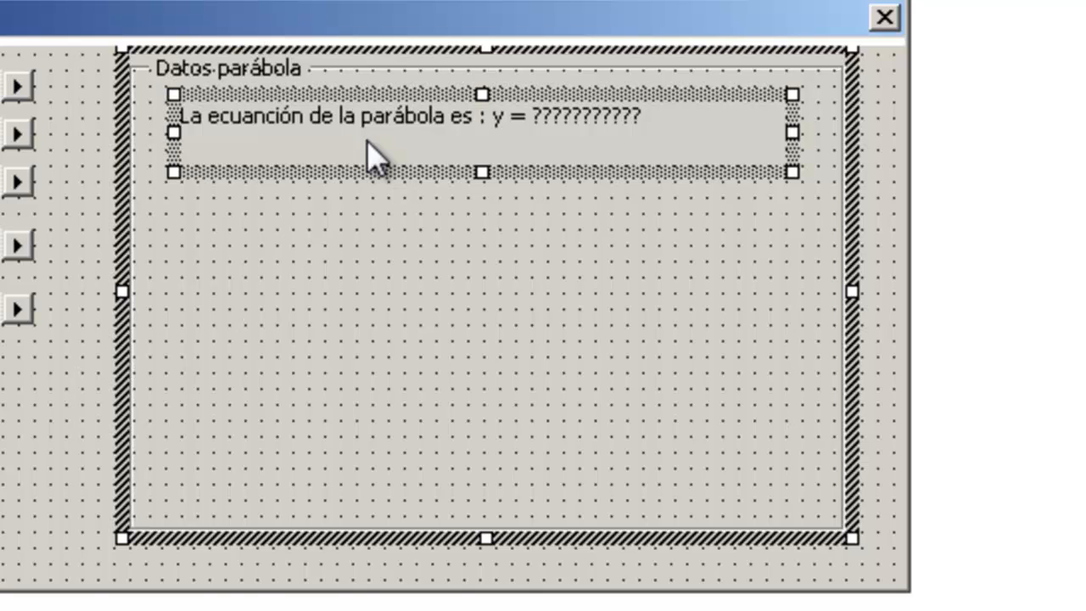
left_click_drag(353, 172, 353, 252)
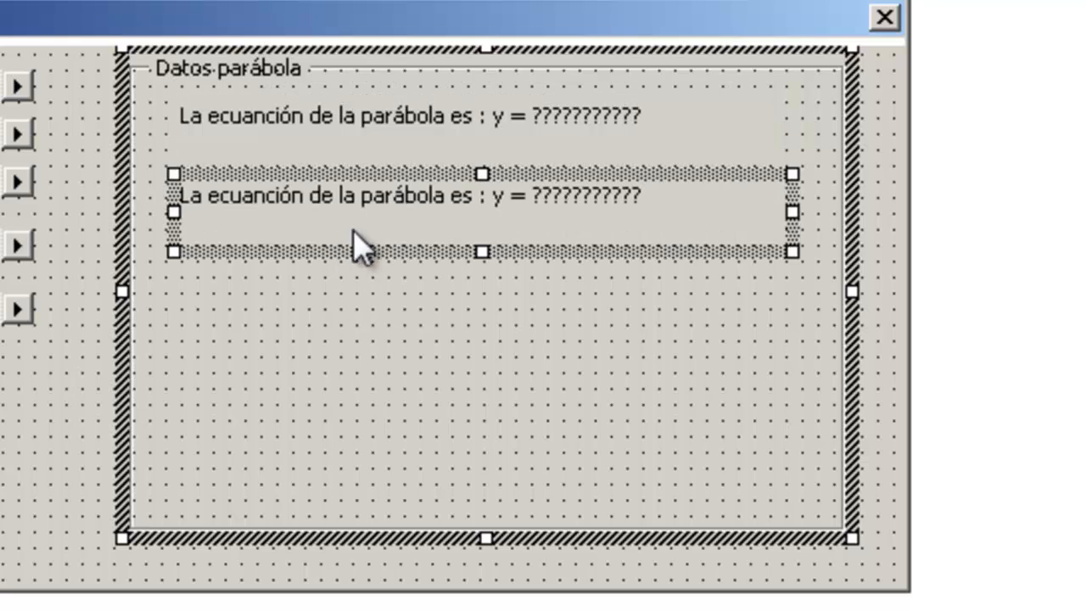
left_click(365, 224)
mouse_move(729, 199)
left_mouse_down()
mouse_move(478, 195)
mouse_move(202, 224)
left_mouse_up()
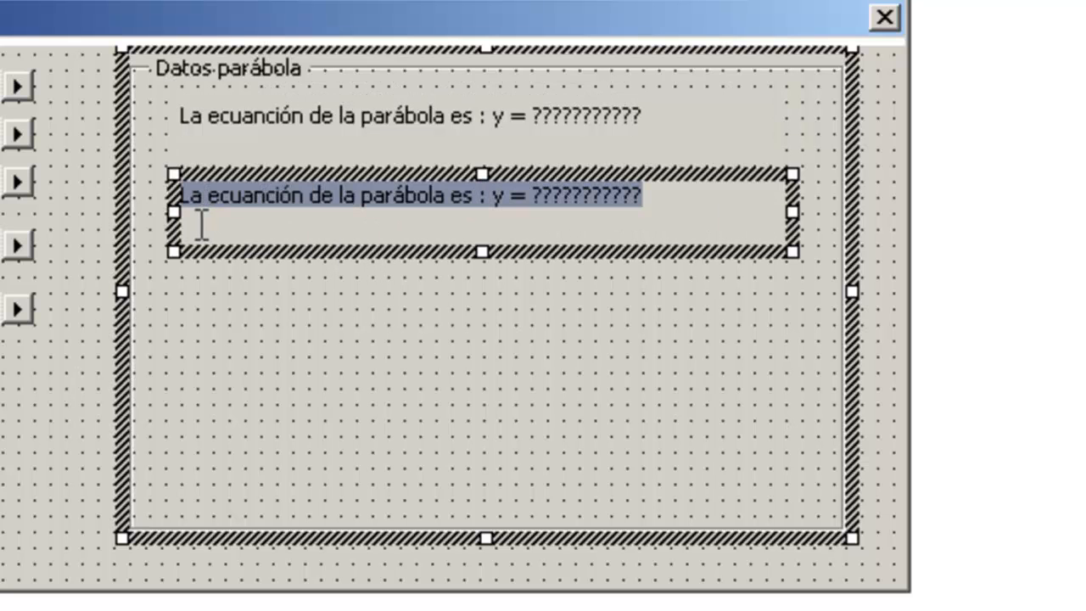
type("El vert")
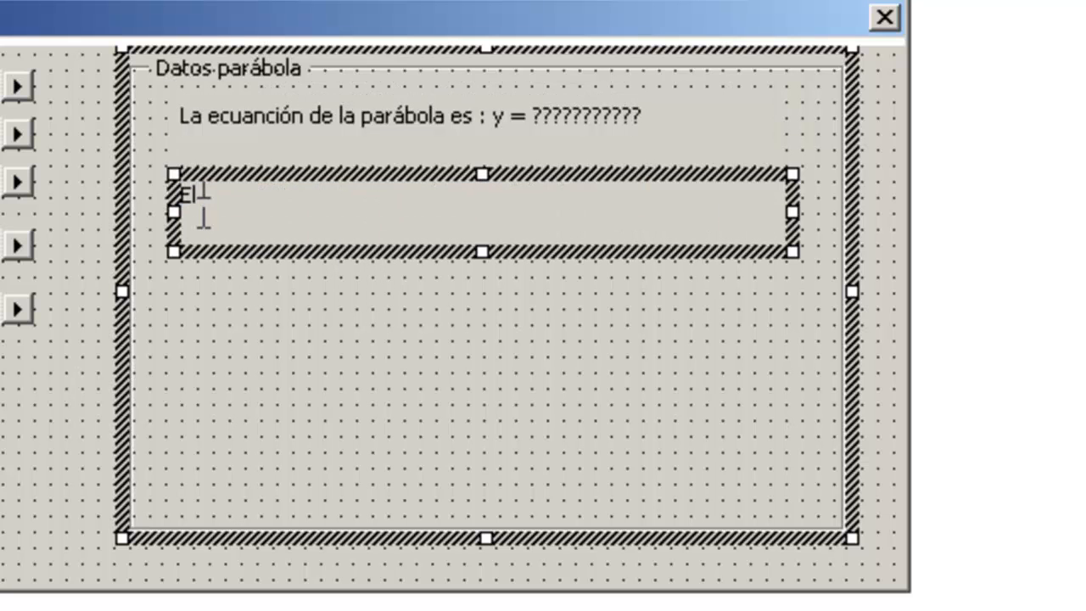
key("BackSpace")
key("BackSpace")
key("BackSpace")
type("értice de la pra")
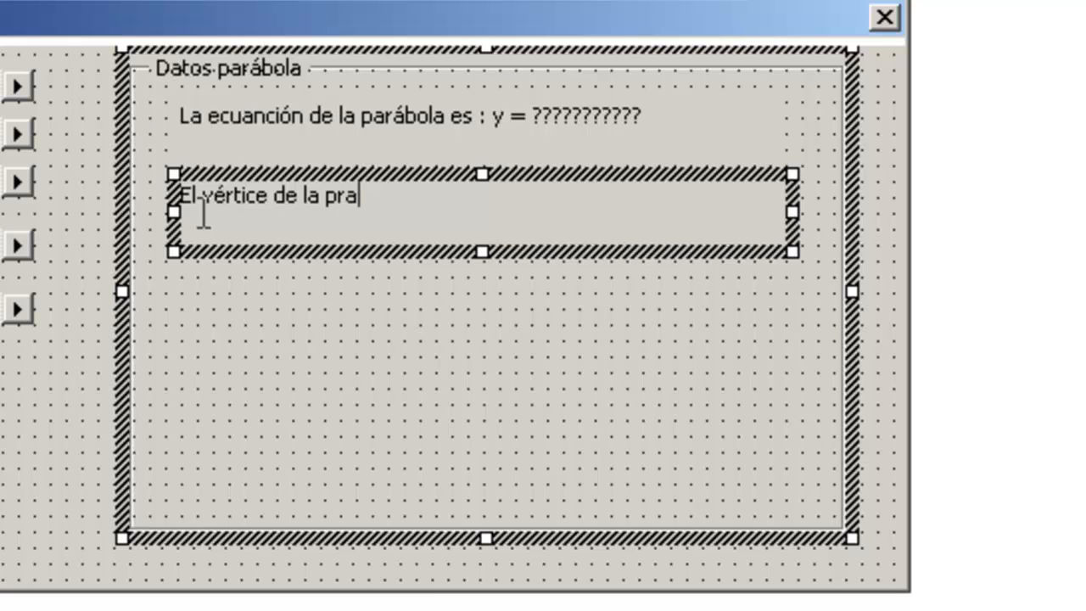
key("BackSpace")
key("BackSpace")
type("á")
type("ra")
key("BackSpace")
key("BackSpace")
key("BackSpace")
type("ár")
type("abola es")
type(": ?????")
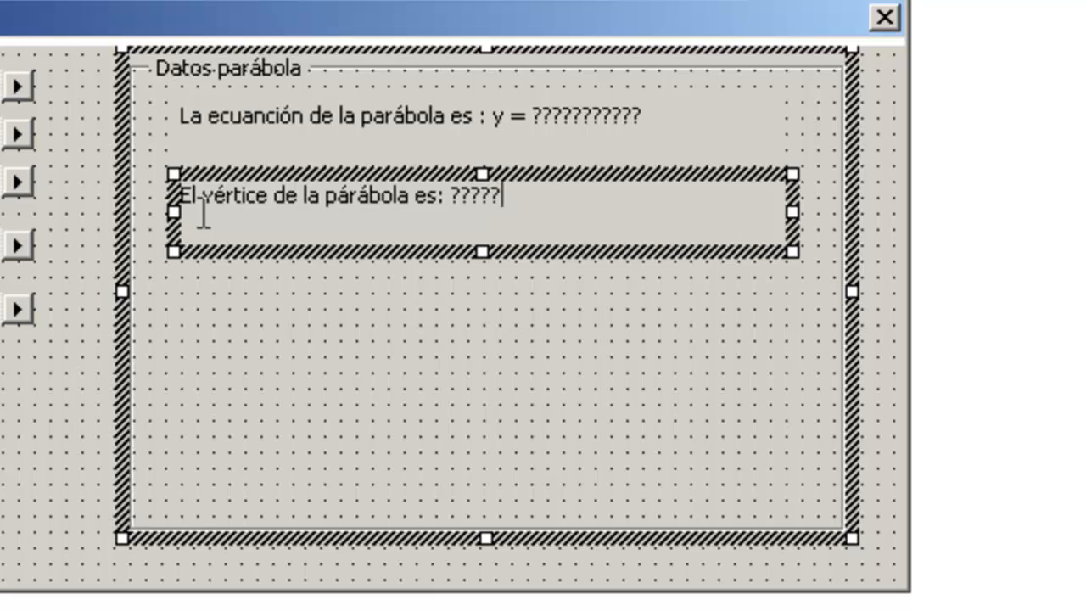
type("?????")
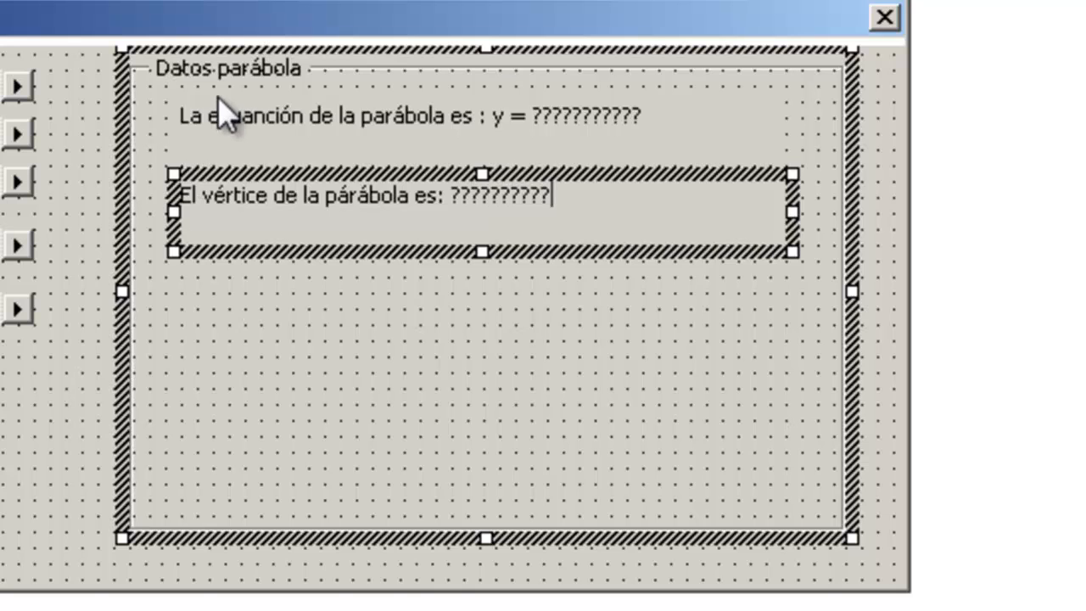
left_click(274, 320)
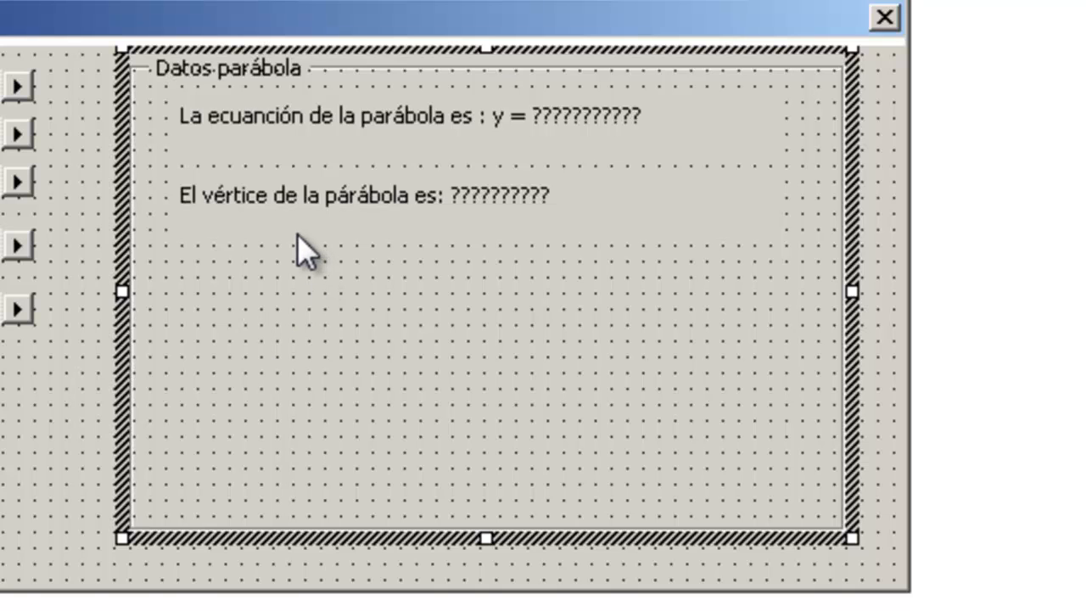
left_click(267, 204)
left_click_drag(252, 249, 247, 336)
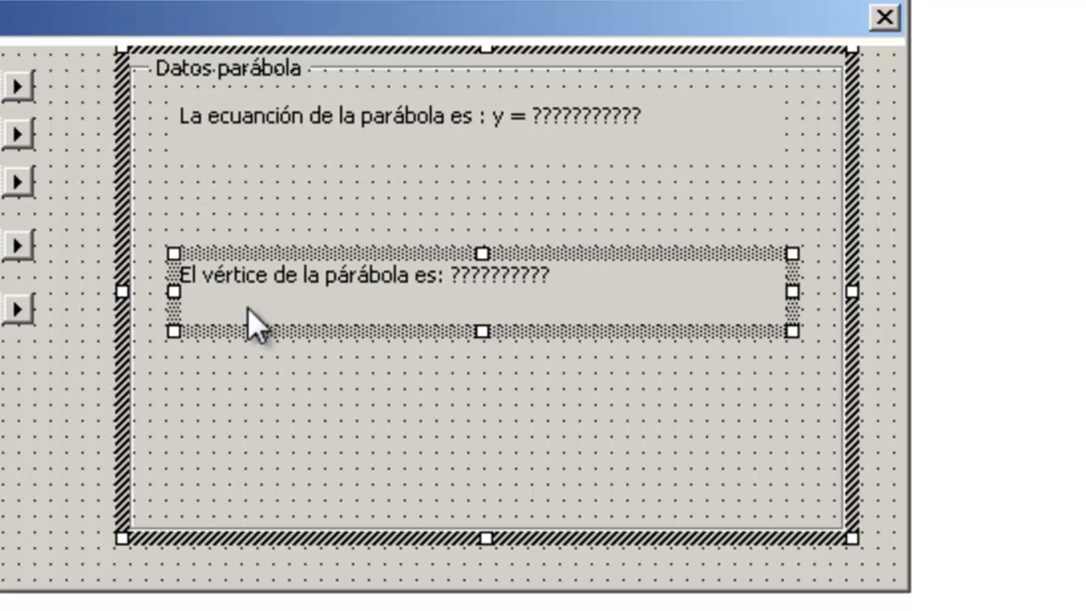
left_click(248, 288)
key("ctrl+z")
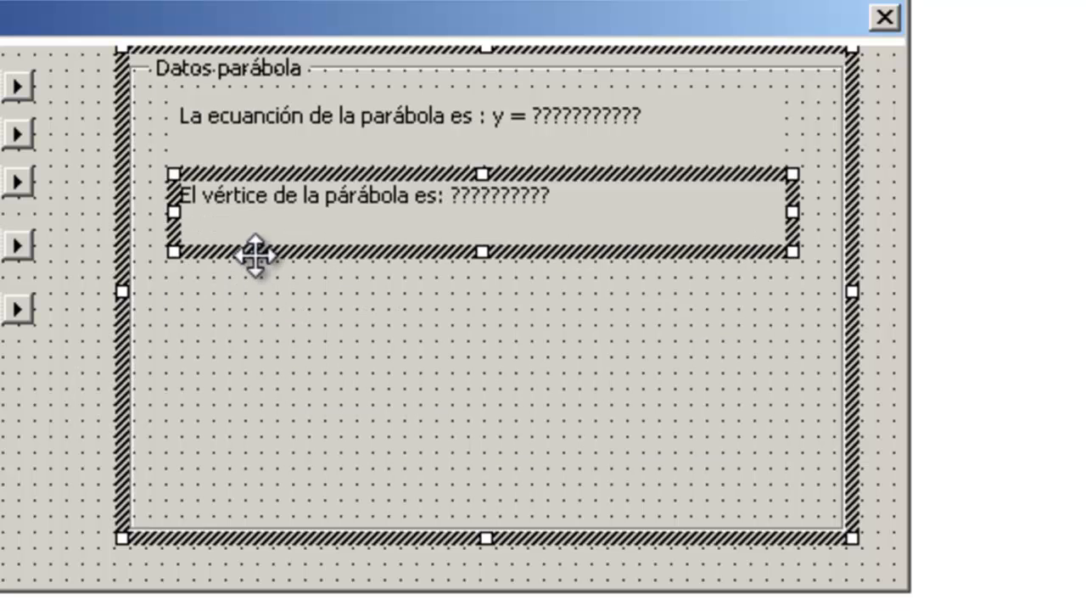
- Duplicate the vertex label directly below itself and change the copy's text to "La parabola corta al eje x en X1 y x2"
left_click_drag(254, 252, 260, 335)
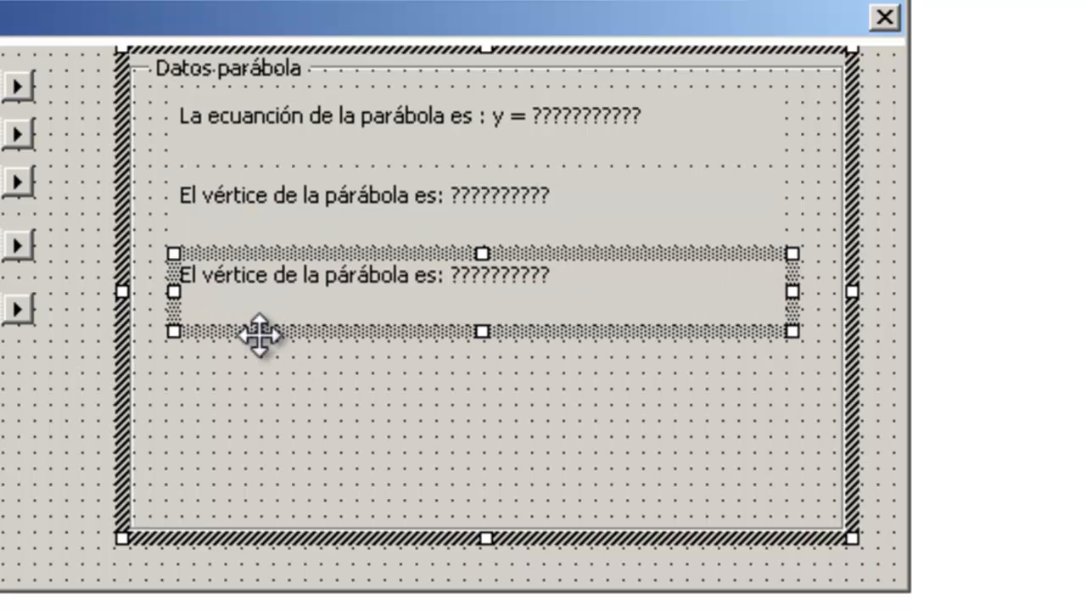
left_click(263, 286)
left_click_drag(695, 308, 161, 287)
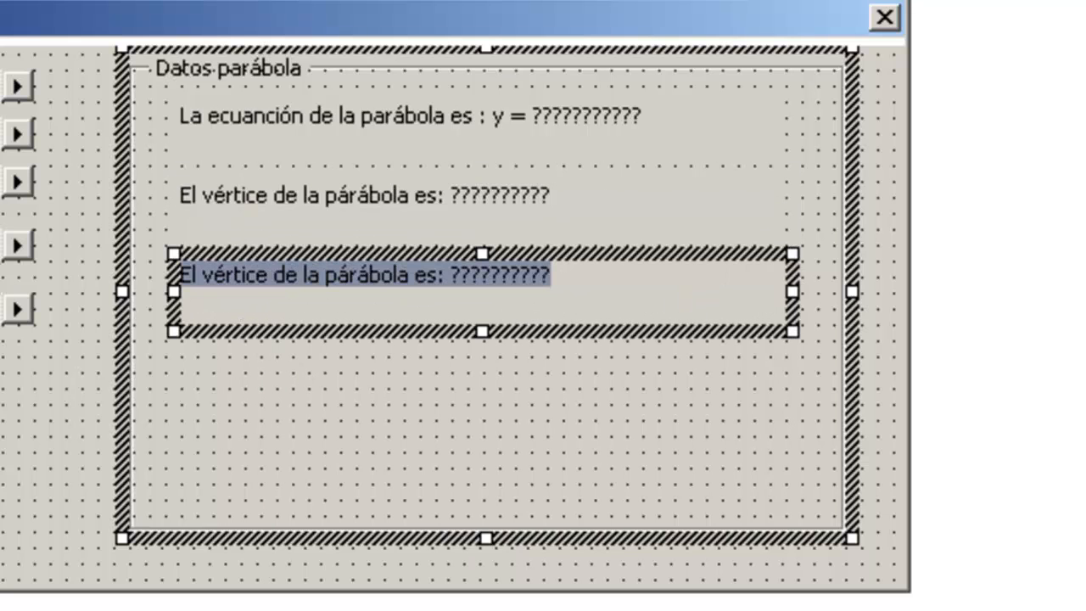
key("BackSpace")
type("La para")
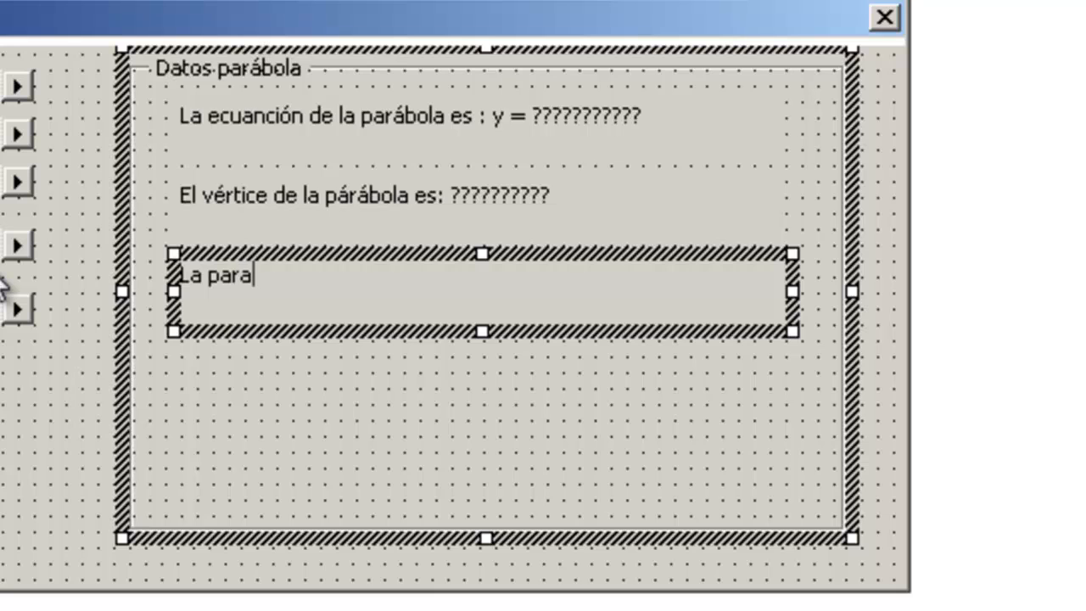
type("bola corta a")
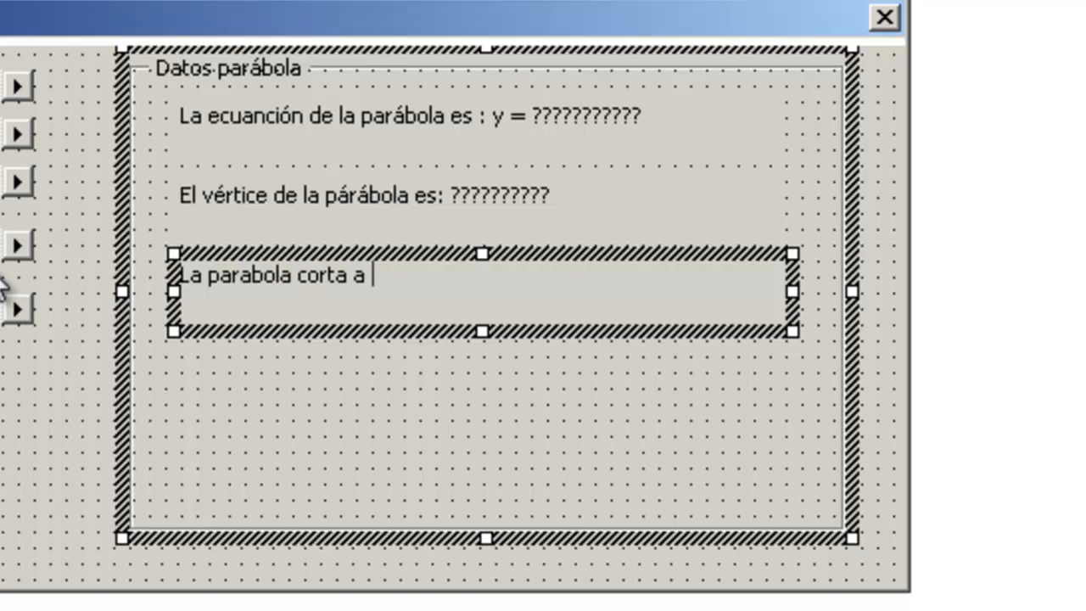
key("BackSpace")
type("l ej")
type("e x en")
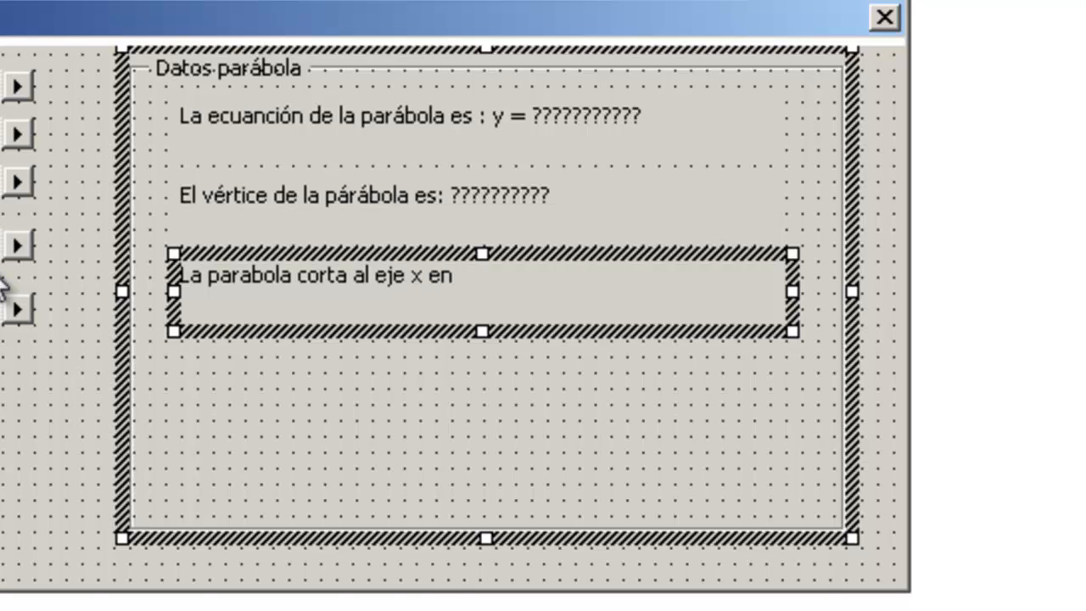
type(" X1 ")
type("yy")
key("BackSpace")
type("x2")
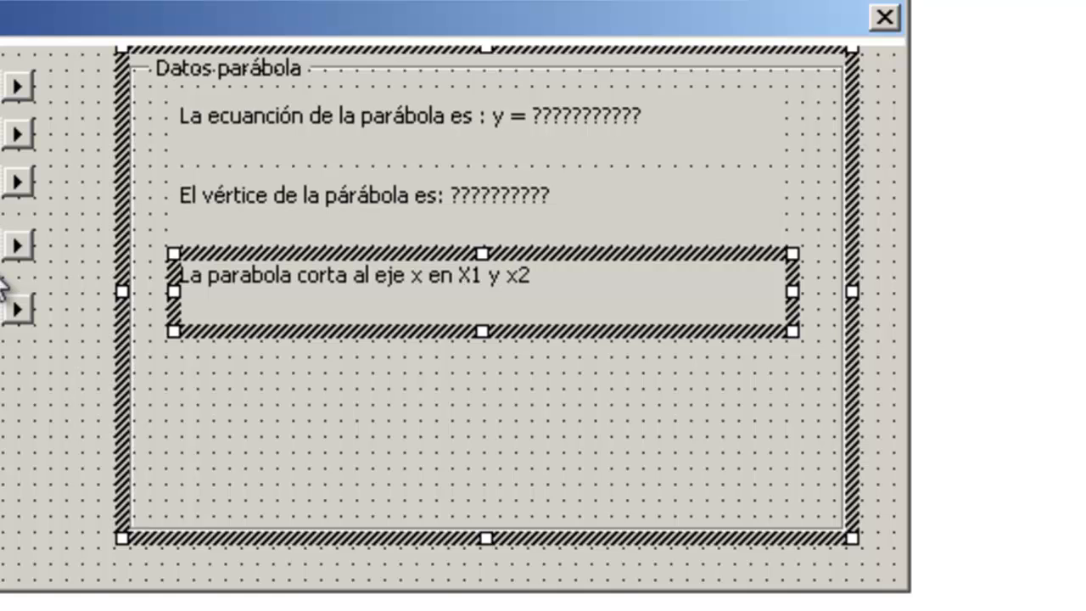
- Append ", o no lo corta" to the axis-crossing label and duplicate that label below itself inside the frame
type(", o no lo corta")
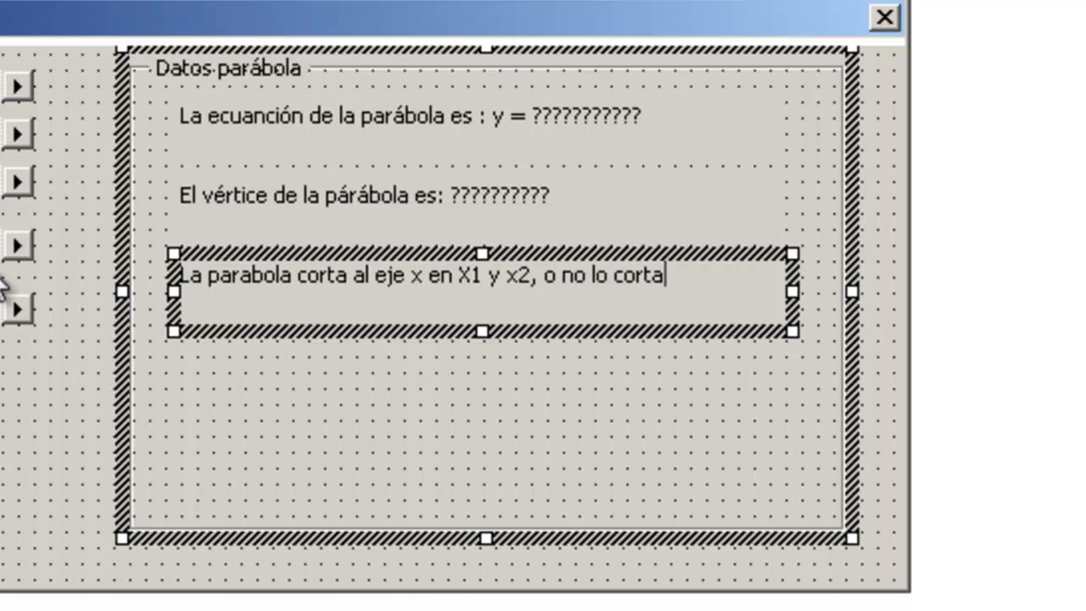
left_click(250, 381)
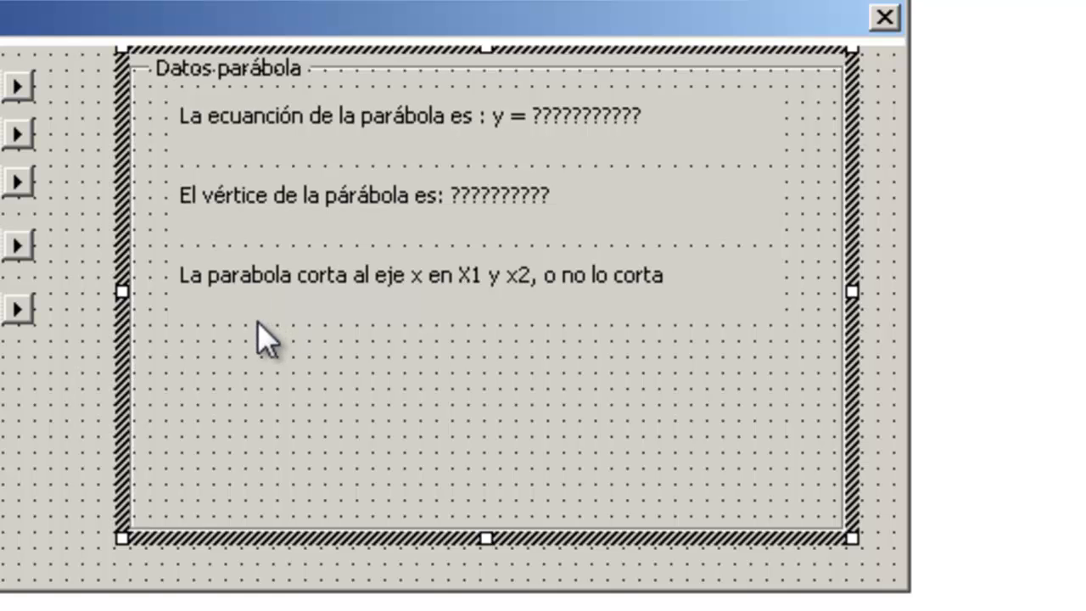
left_click(279, 265)
left_click_drag(271, 334, 259, 435)
- Change the duplicated label's text to "El máximo o mínimo de la parábola es: ???????"
left_click(279, 377)
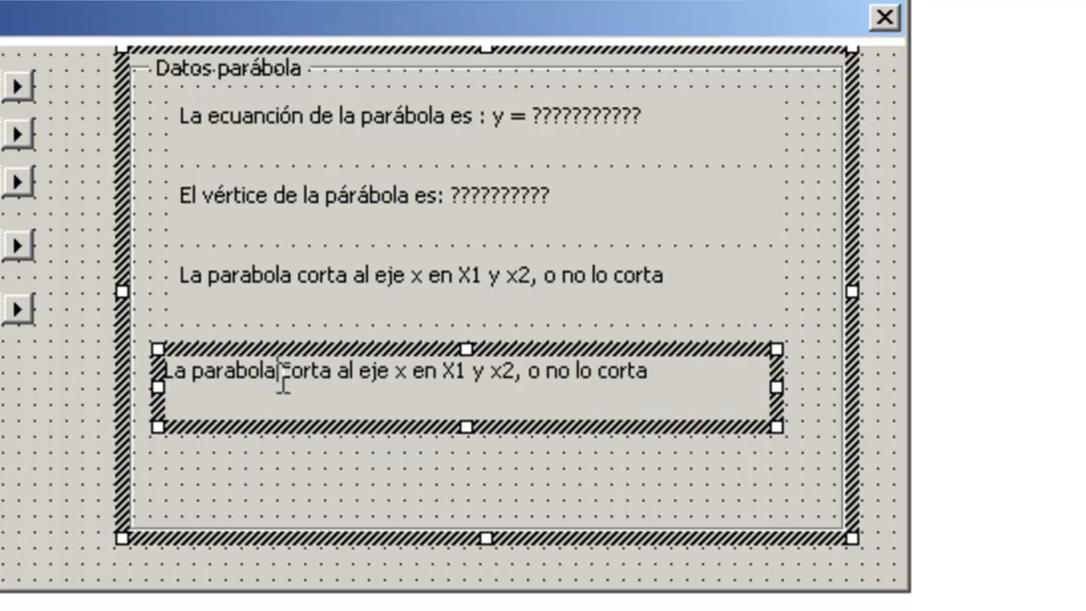
triple_click(279, 376)
type("El m")
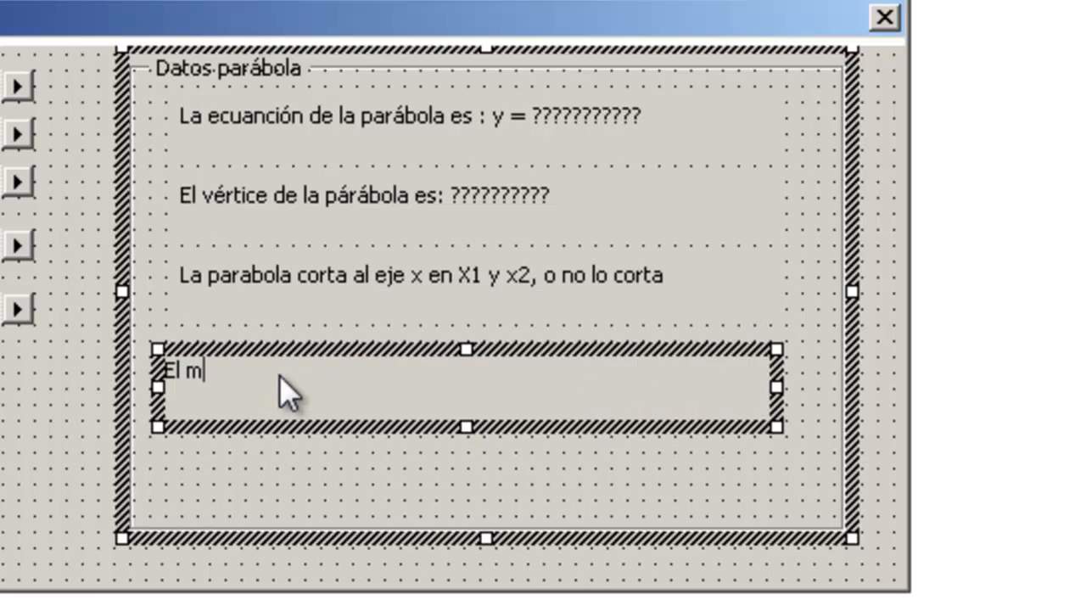
type("áximo o mínimo")
key("BackSpace")
key("BackSpace")
key("BackSpace")
key("BackSpace")
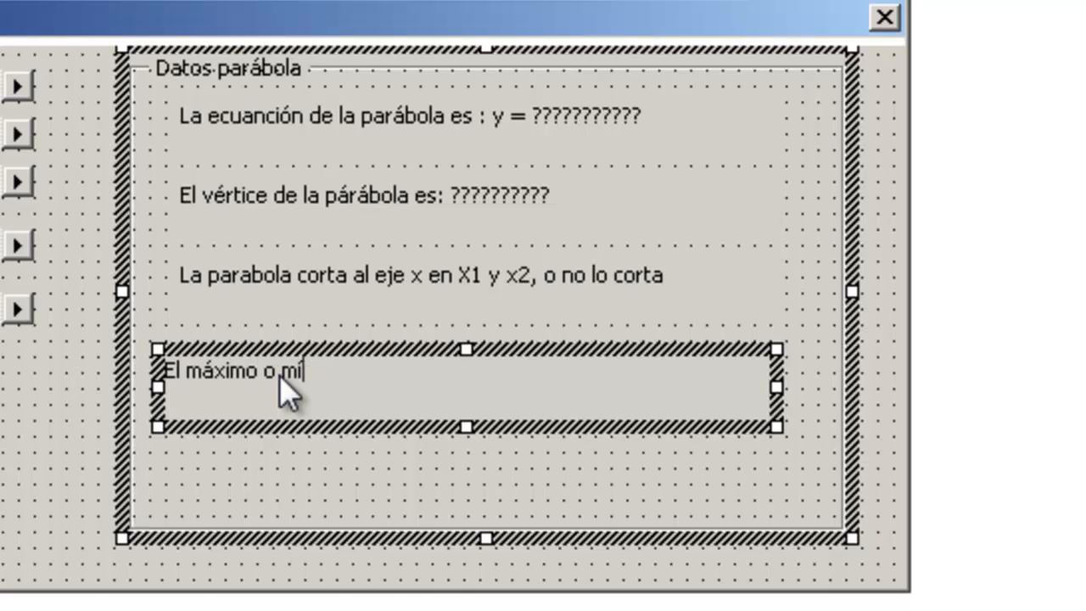
type("nimo de l")
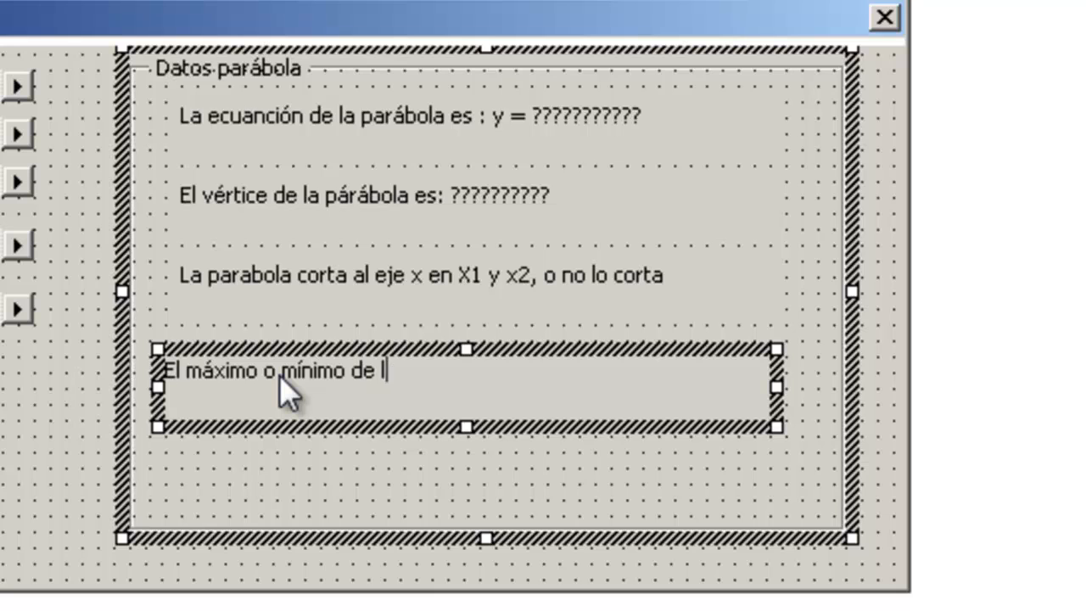
type("a parábola ")
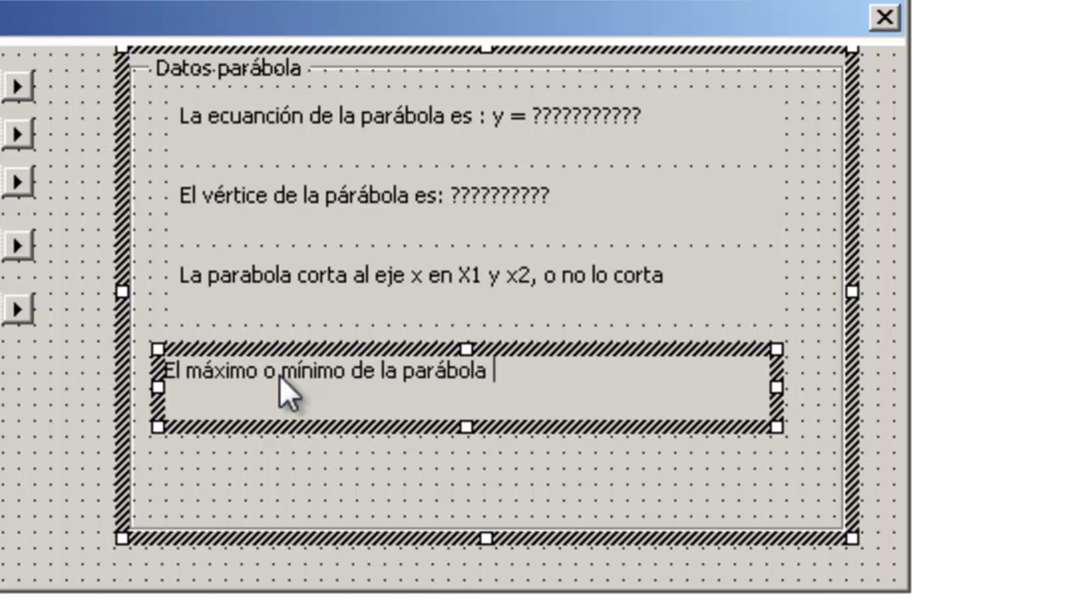
type("es: ???????")
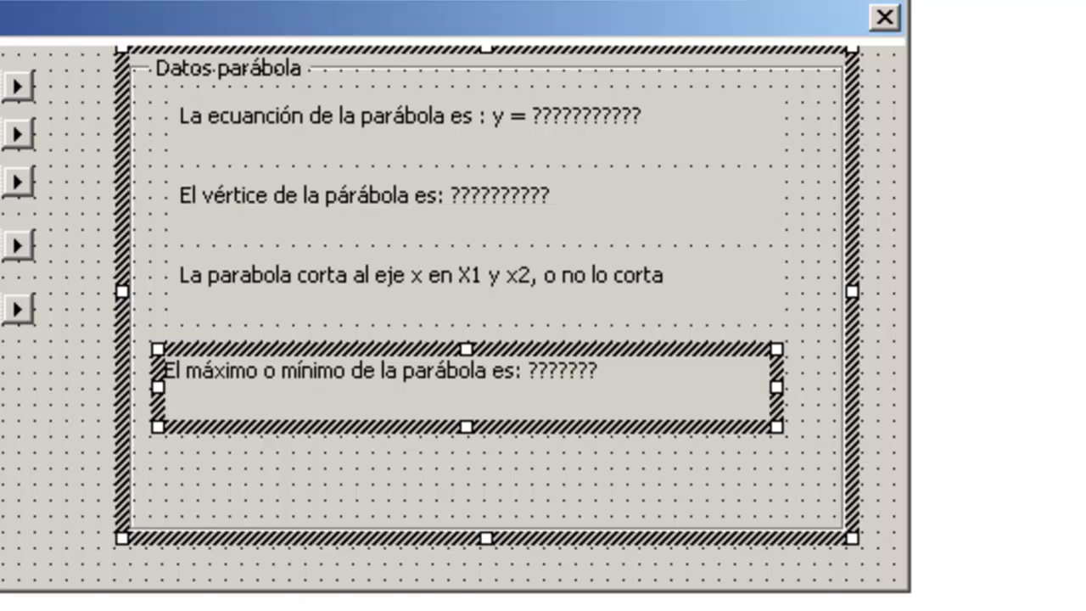
left_click(361, 456)
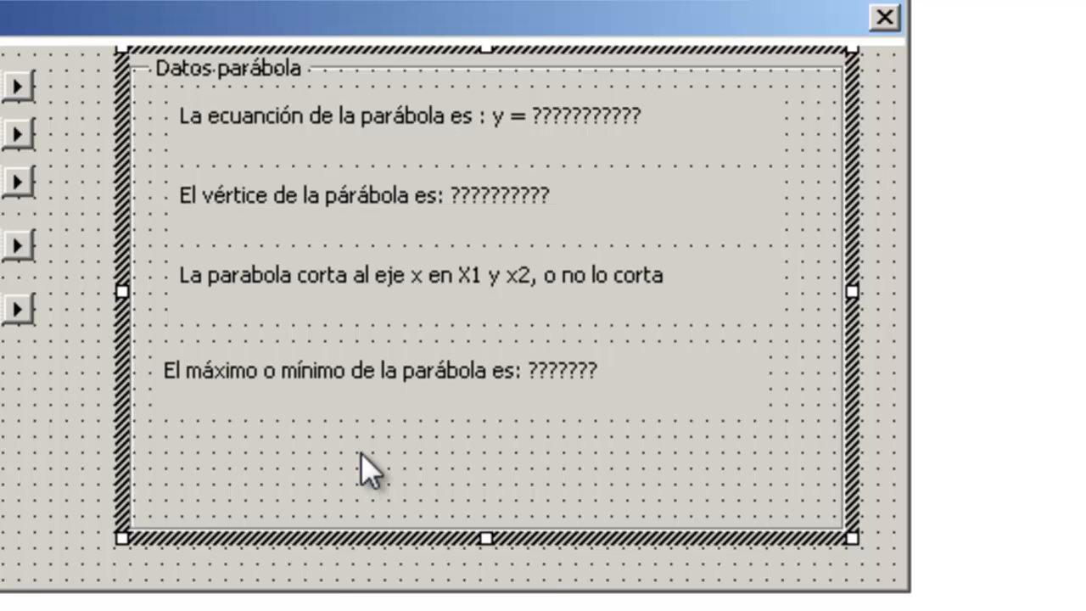
- Duplicate the maximum/minimum label directly below itself and change the copy's text to "El proyectil llega al suelo en el momento : t = ??????"
left_click(386, 381)
left_click_drag(356, 420, 356, 482)
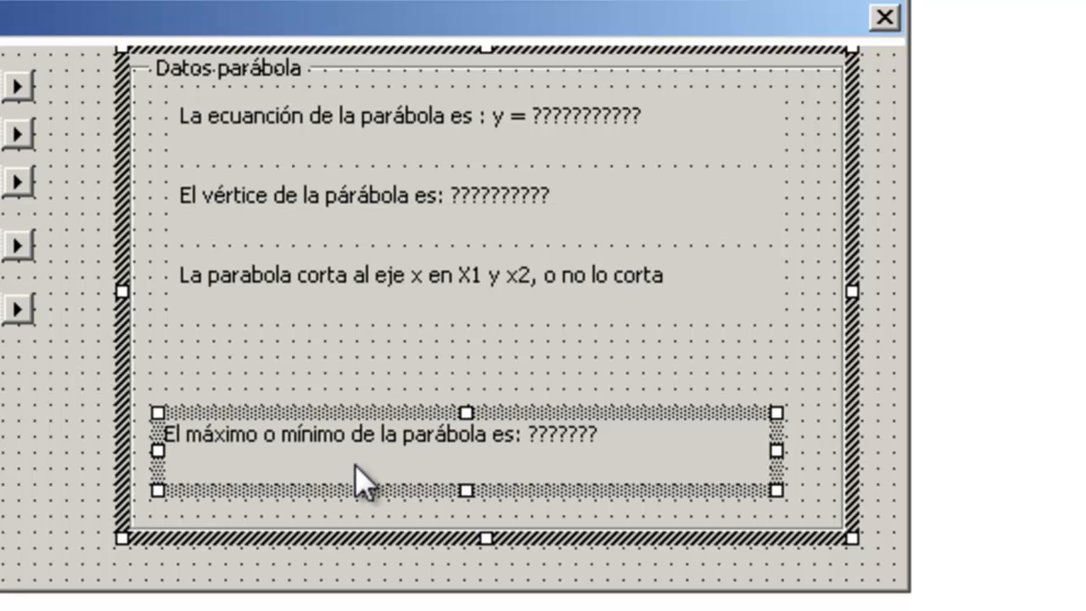
key("ctrl+z")
left_click_drag(354, 427, 353, 502)
left_click(354, 446)
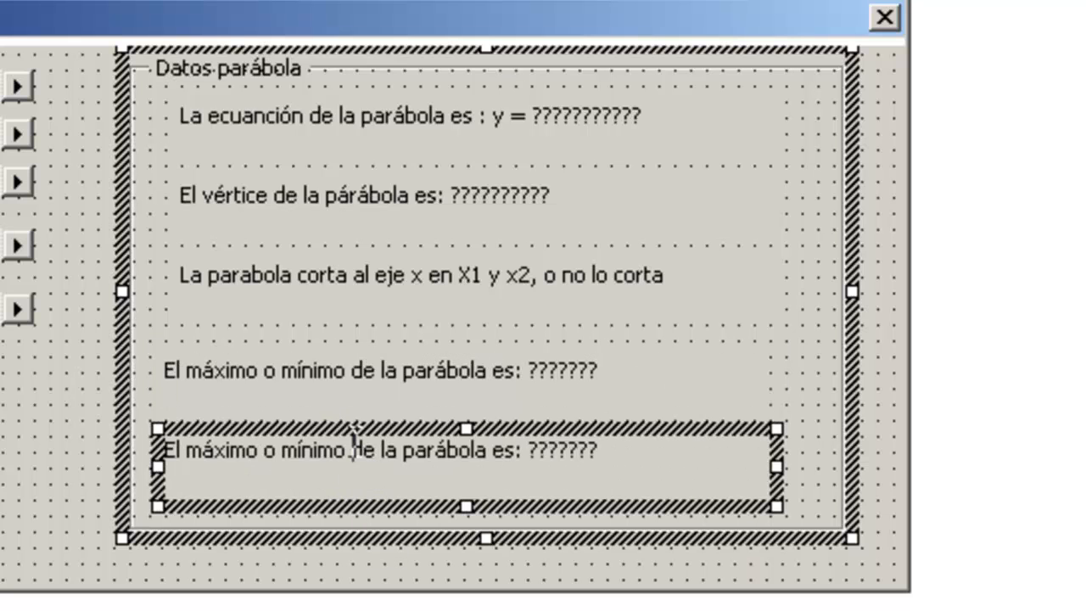
triple_click(354, 442)
type("El proyectil llega al suelo en el momento ")
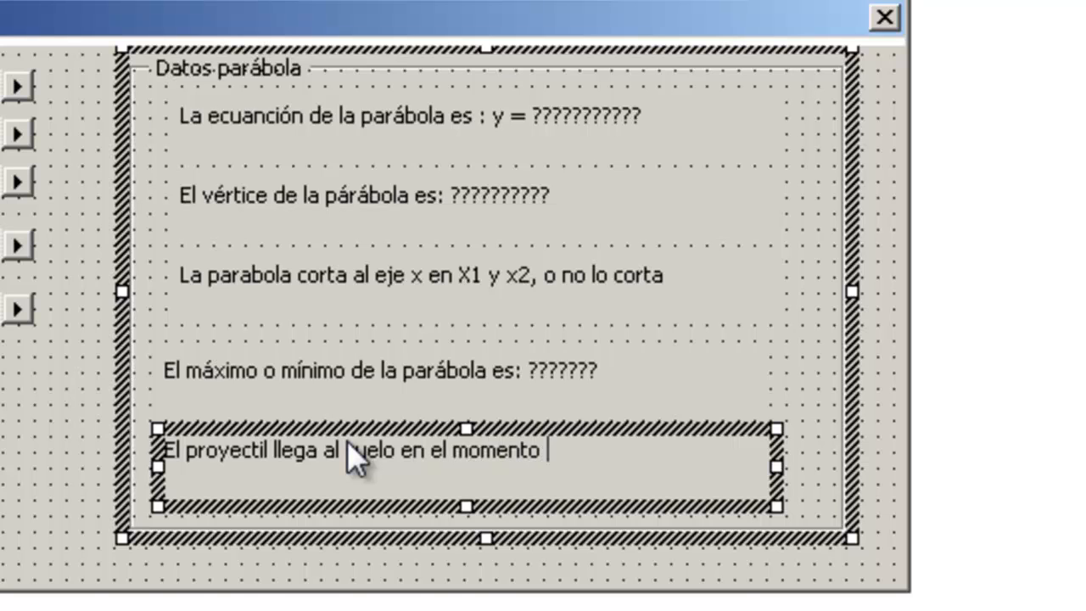
type(": t = ??????")
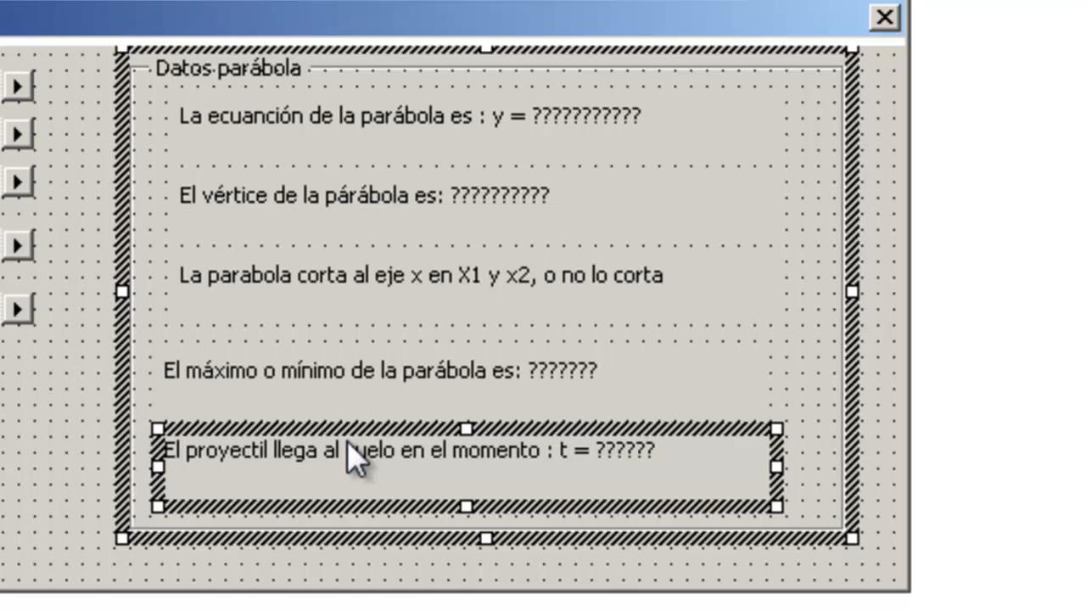
- Extend the form downward and stretch the "Datos parábola" frame taller to make room for another label
left_click(591, 579)
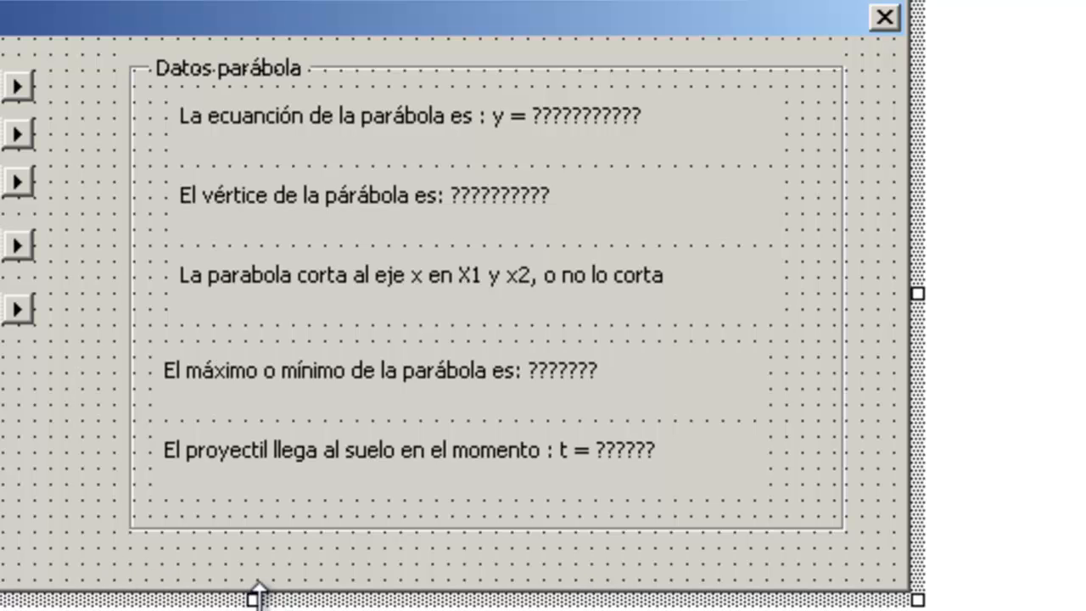
left_click(333, 527)
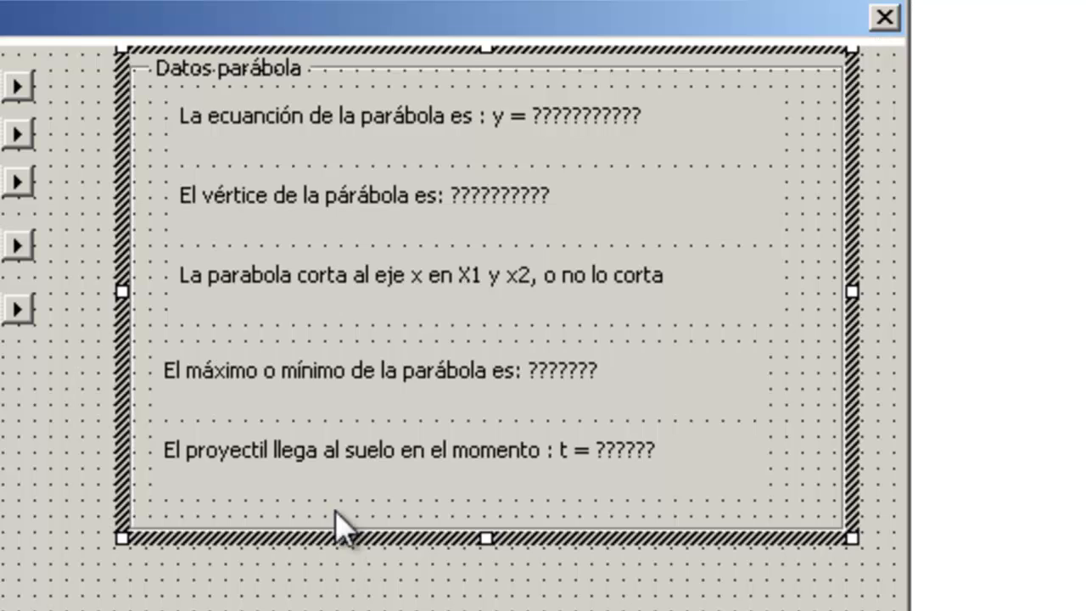
left_click_drag(487, 533, 488, 610)
- Duplicate the ground-arrival label directly below itself and change the copy's text to "El momento en el cual el proyectil comienza a descender 0 ????"
left_click(331, 474)
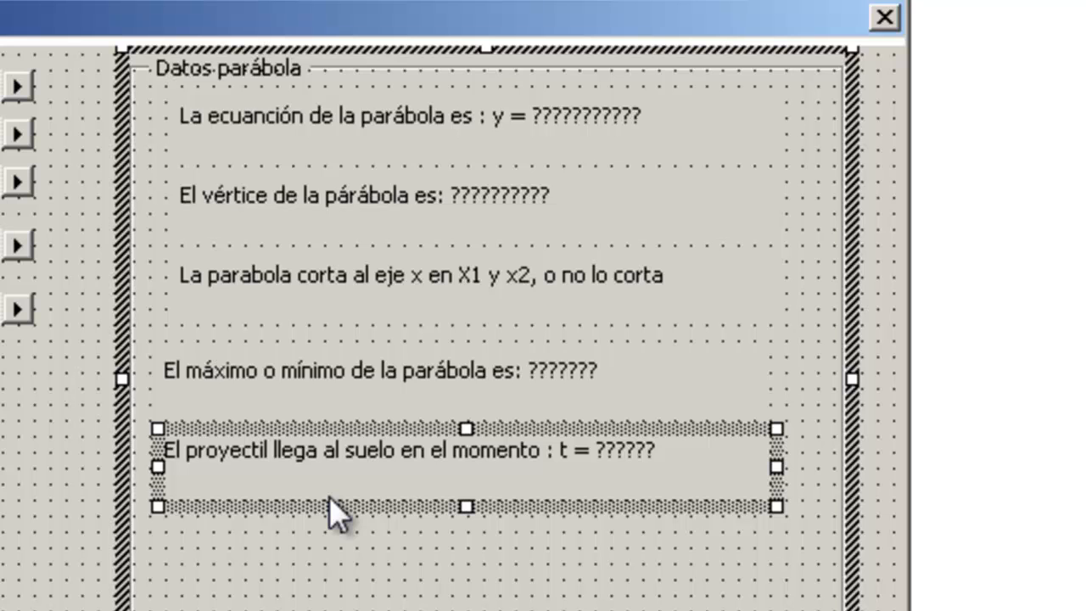
left_click_drag(303, 501, 297, 584)
left_click(305, 534)
triple_click(305, 533)
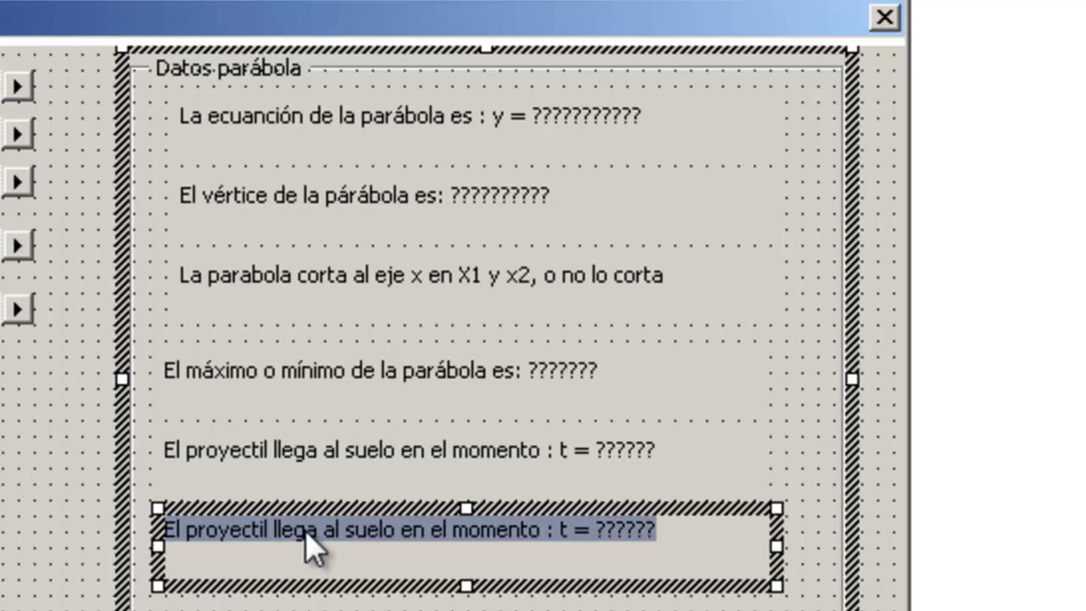
type("El mo")
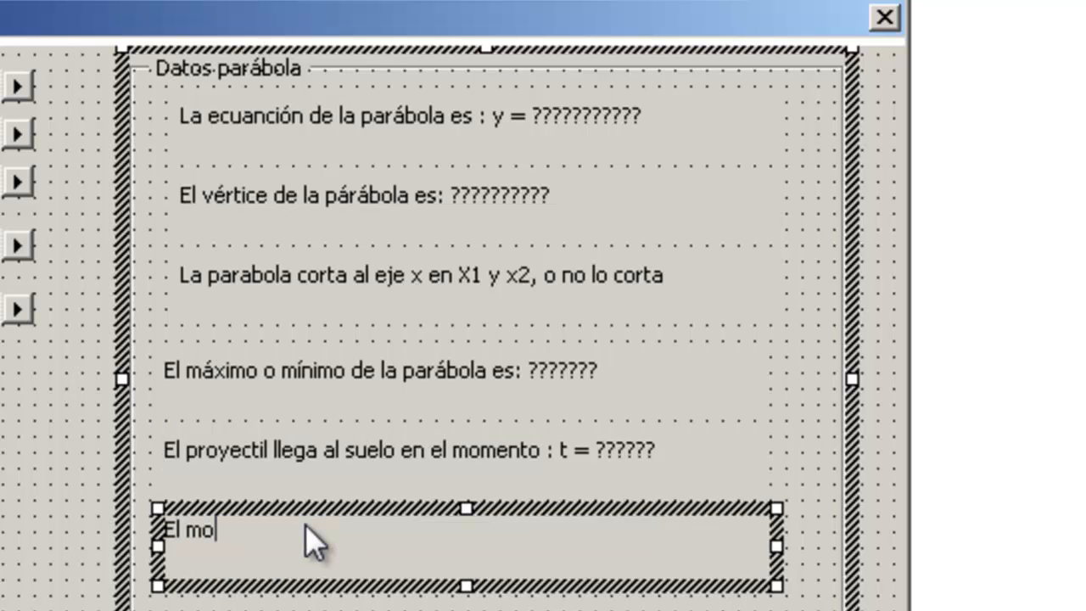
type("mento en el c")
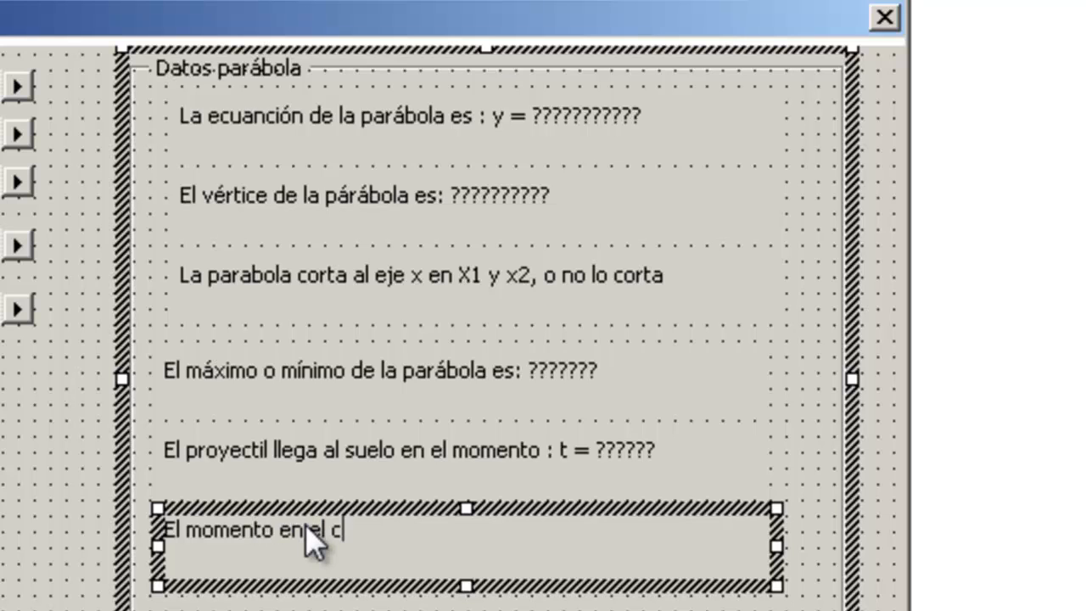
type("ual el pro")
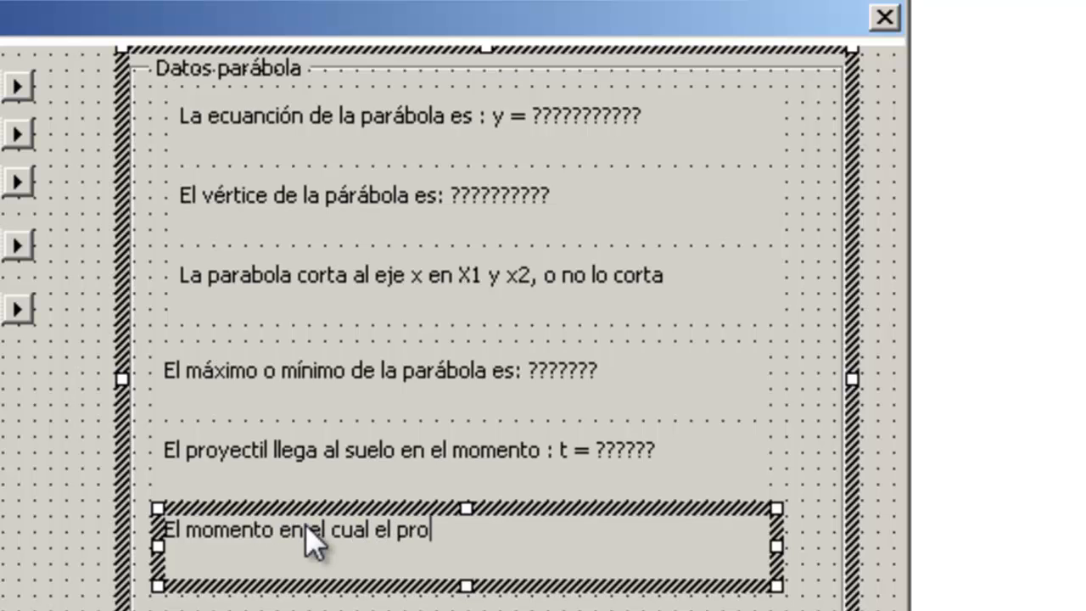
type("yectil co")
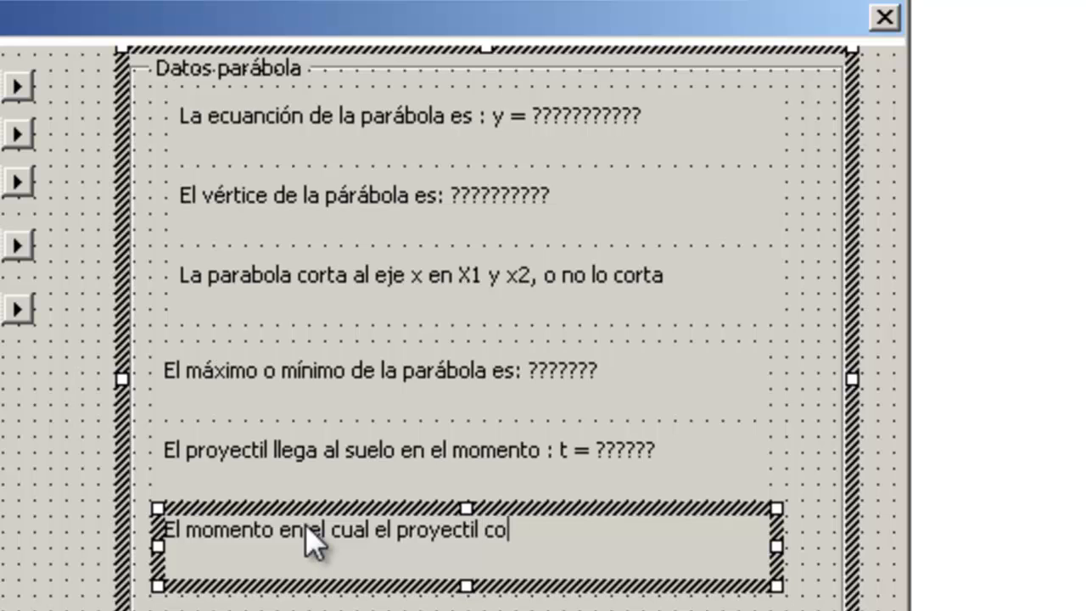
type("mienza")
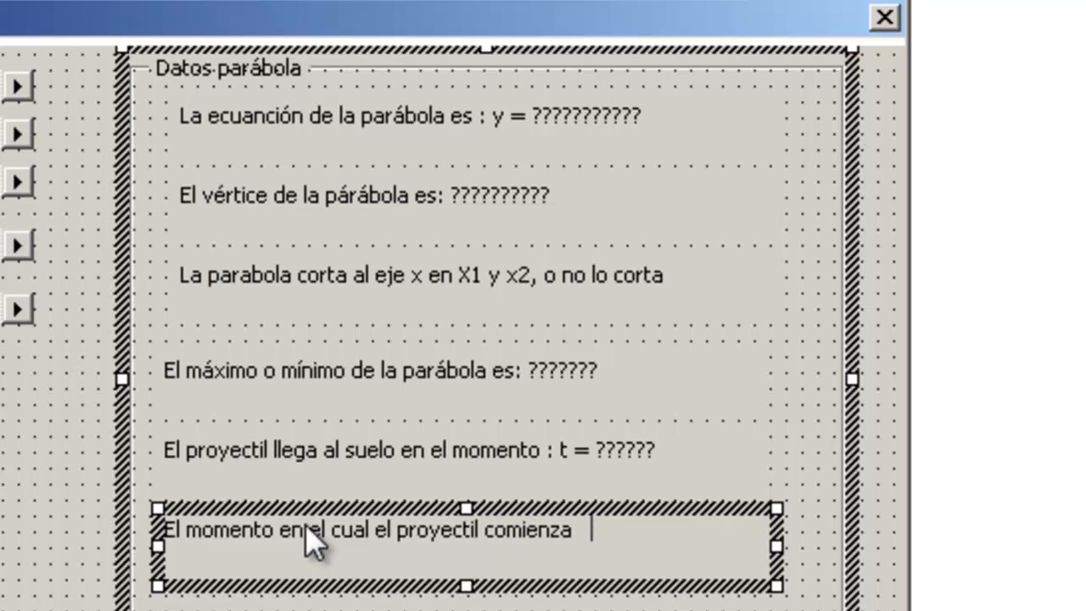
type(" a descenc")
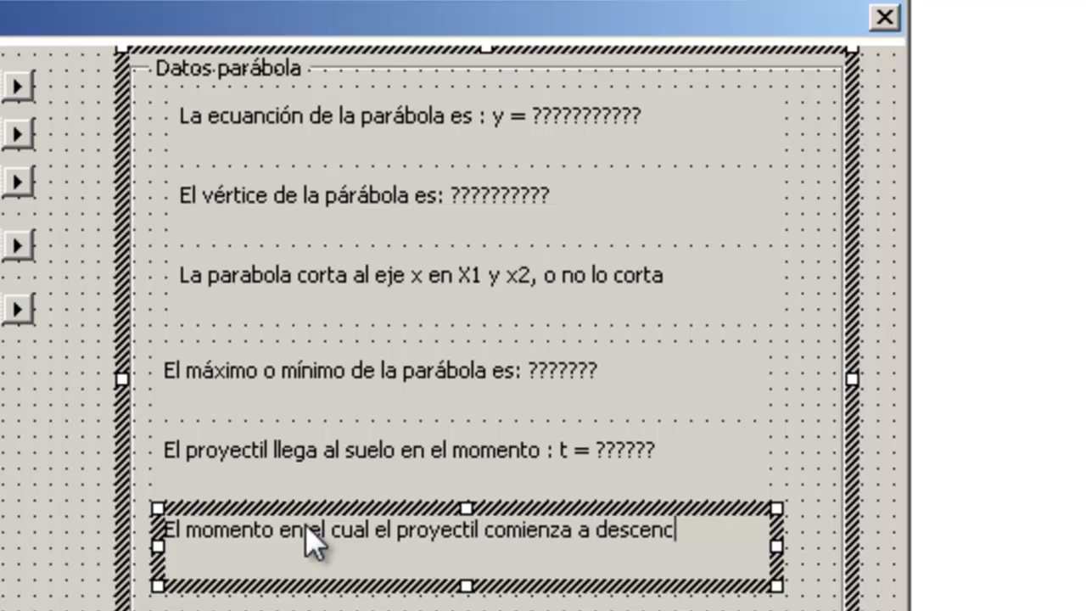
type("r 0 ????")
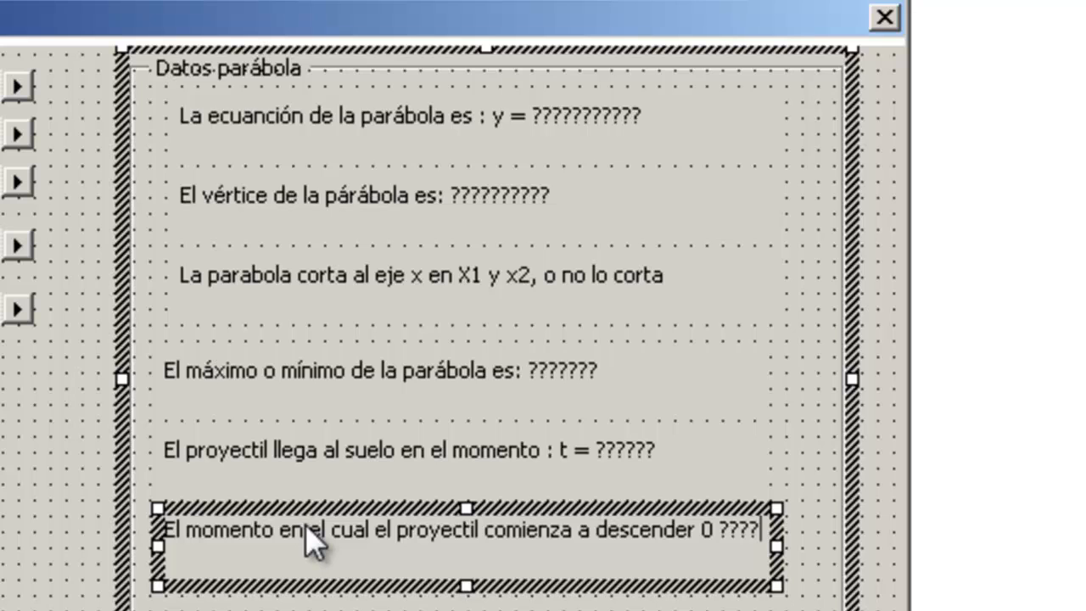
left_click(399, 607)
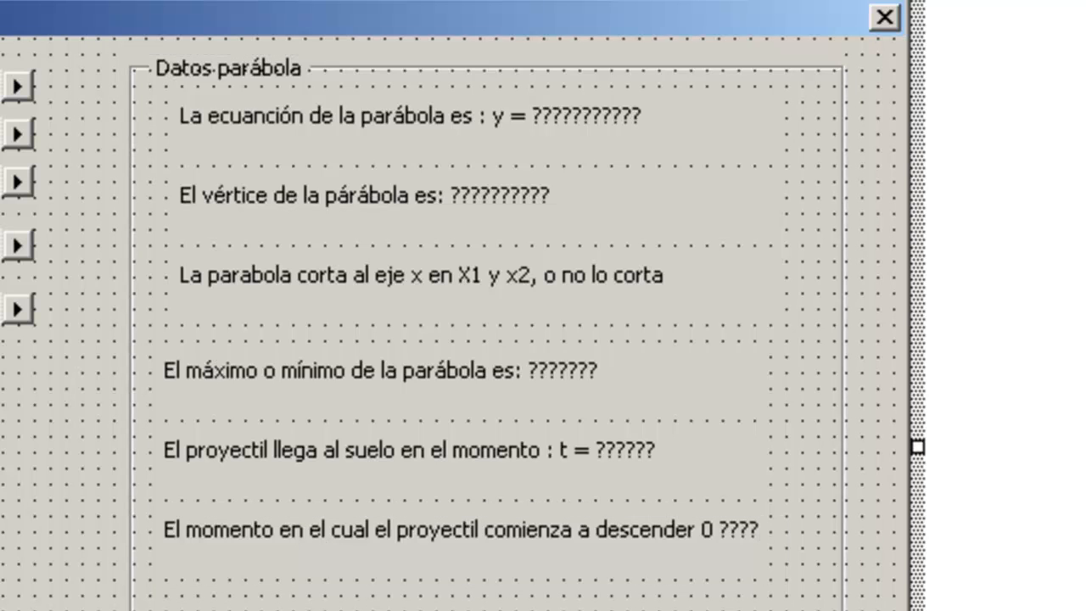
- Add a command button beneath the scroll bars' labels and caption it "Calcular"
left_click(202, 260)
mouse_move(410, 427)
left_mouse_down()
mouse_move(481, 495)
mouse_move(574, 494)
left_mouse_up()
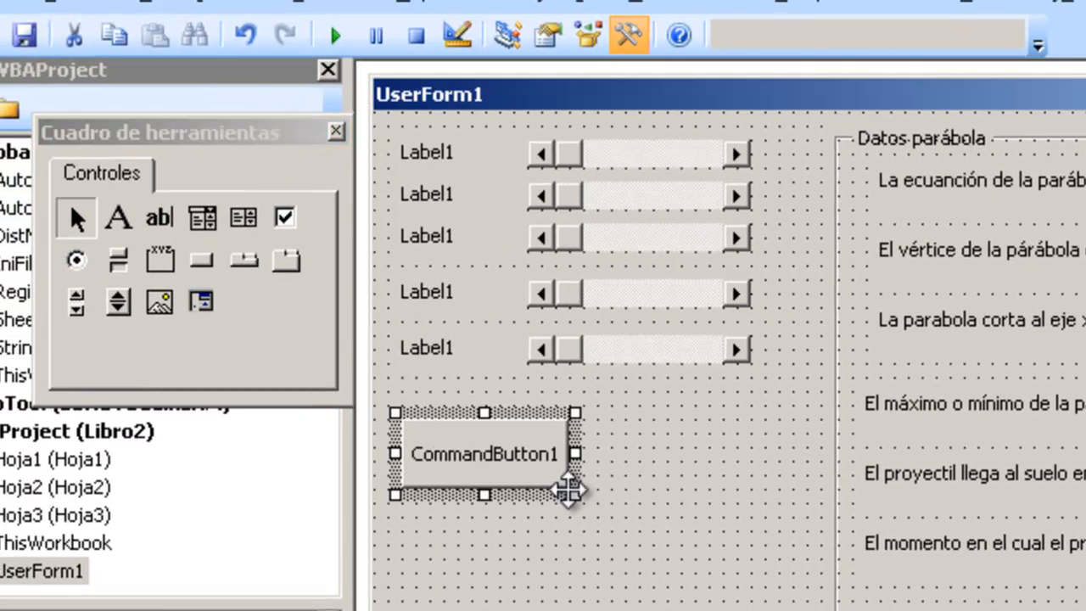
left_click(509, 470)
left_click_drag(545, 453, 346, 452)
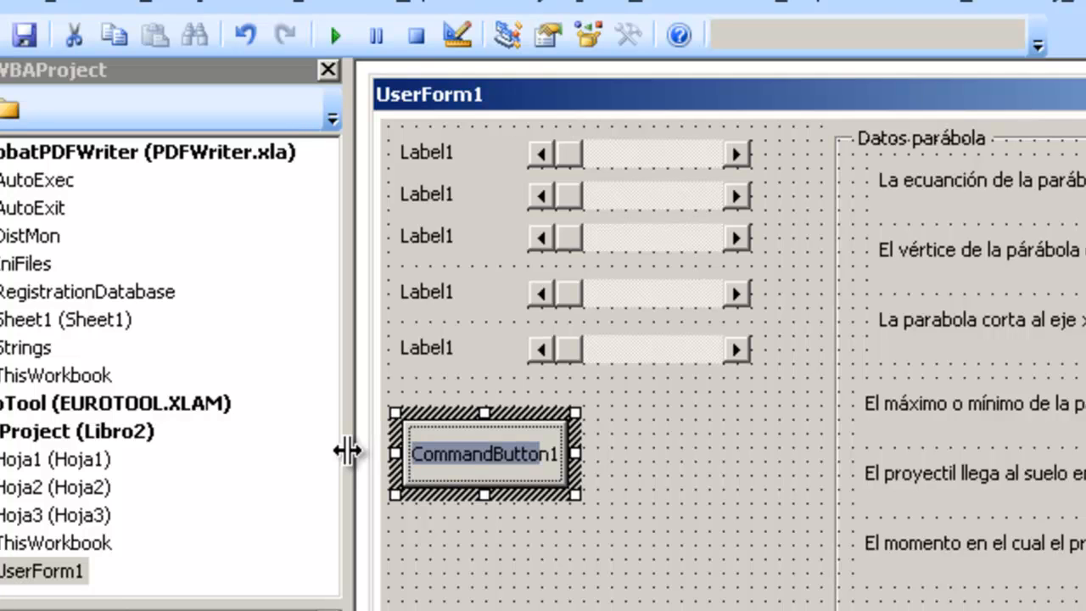
key("BackSpace")
type("Calcular")
left_click(540, 568)
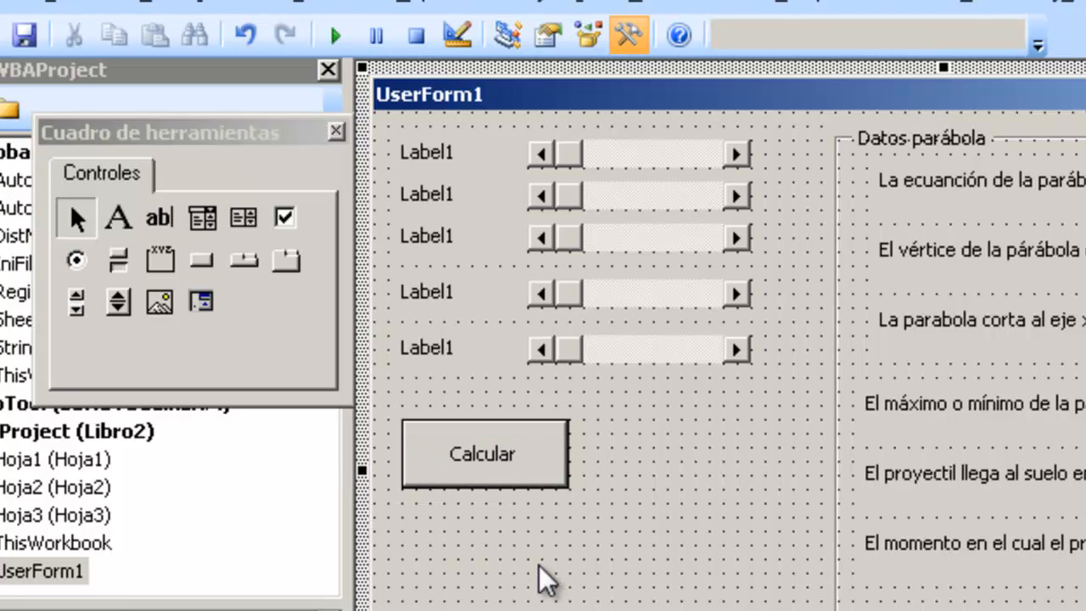
- Duplicate the Calcular button beside itself and change the copy's caption to "Cerrar"
left_click(568, 480)
left_click_drag(523, 492, 729, 501)
left_click(730, 455)
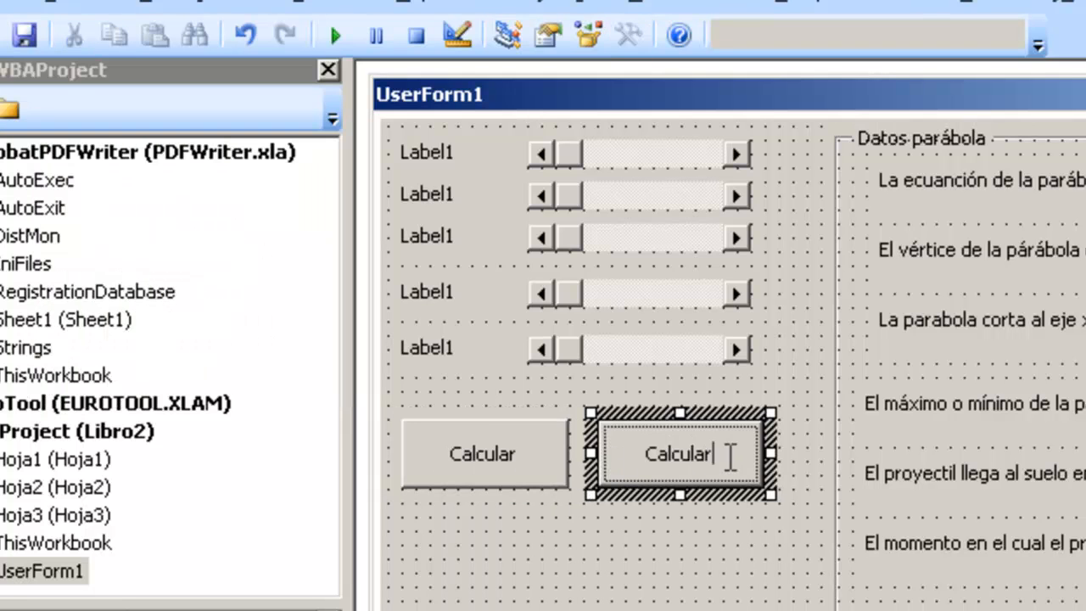
left_click_drag(729, 455, 649, 463)
type("Cera")
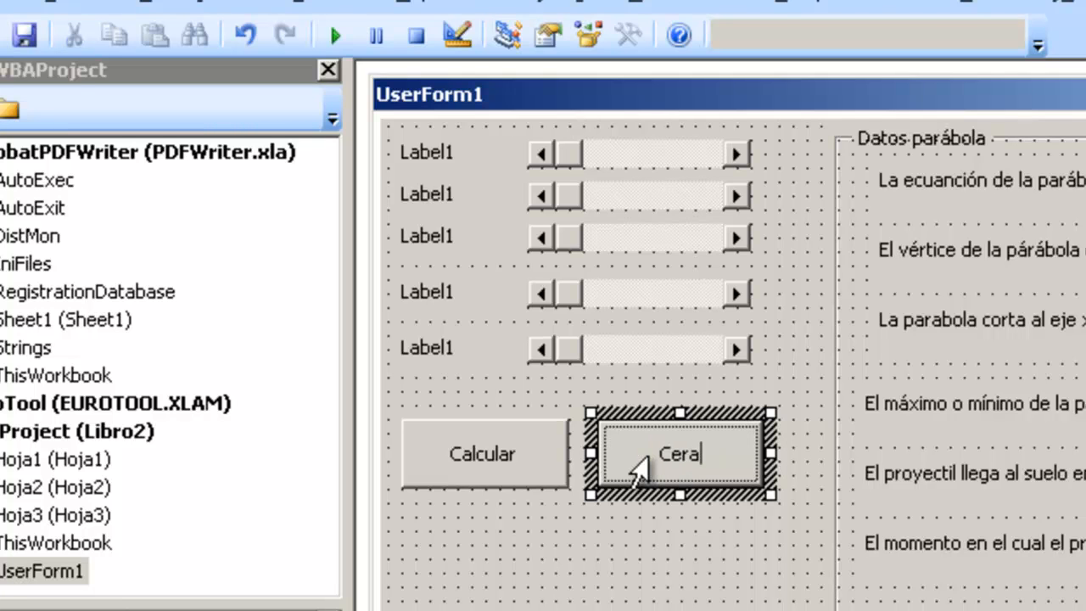
key("BackSpace")
type("rar")
left_click(521, 133)
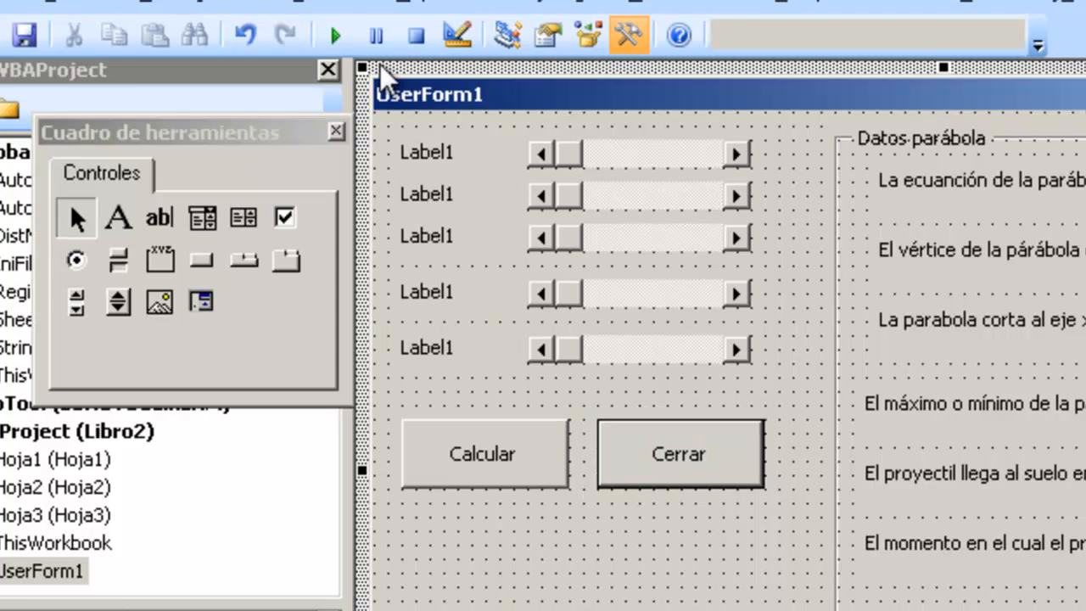
- Run the form over the worksheet, move it away from the chart, and try the first two scroll bars
left_click(341, 41)
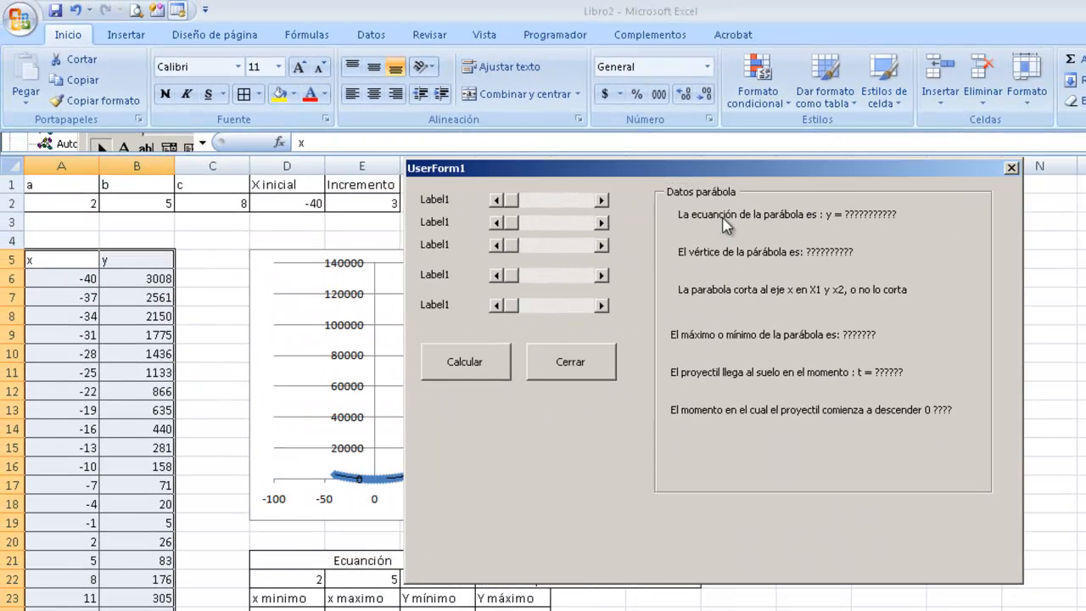
left_click_drag(623, 175, 791, 210)
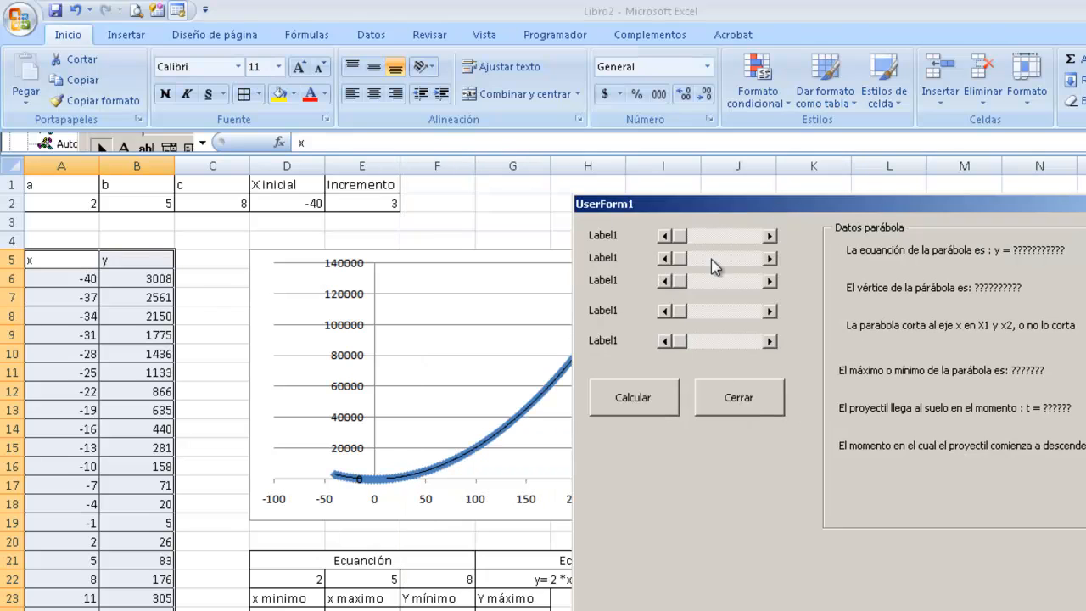
left_click_drag(679, 236, 740, 237)
left_click_drag(675, 259, 773, 282)
- Test the Calcular and Cerrar buttons, and close the running form to return to its design view
left_click(646, 392)
left_click(751, 406)
left_click_drag(654, 246, 619, 249)
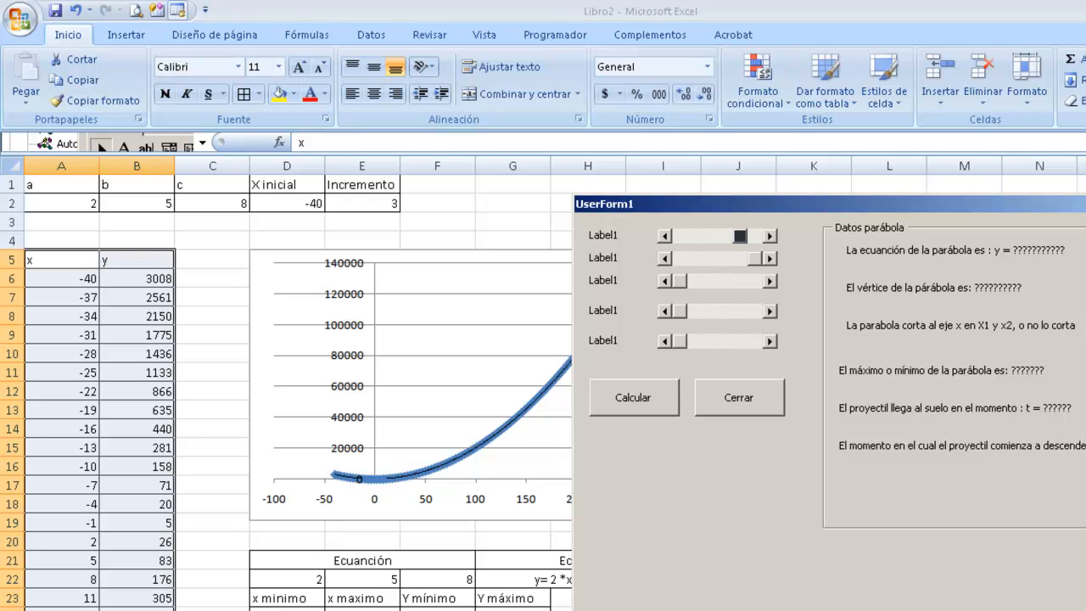
left_click(1085, 204)
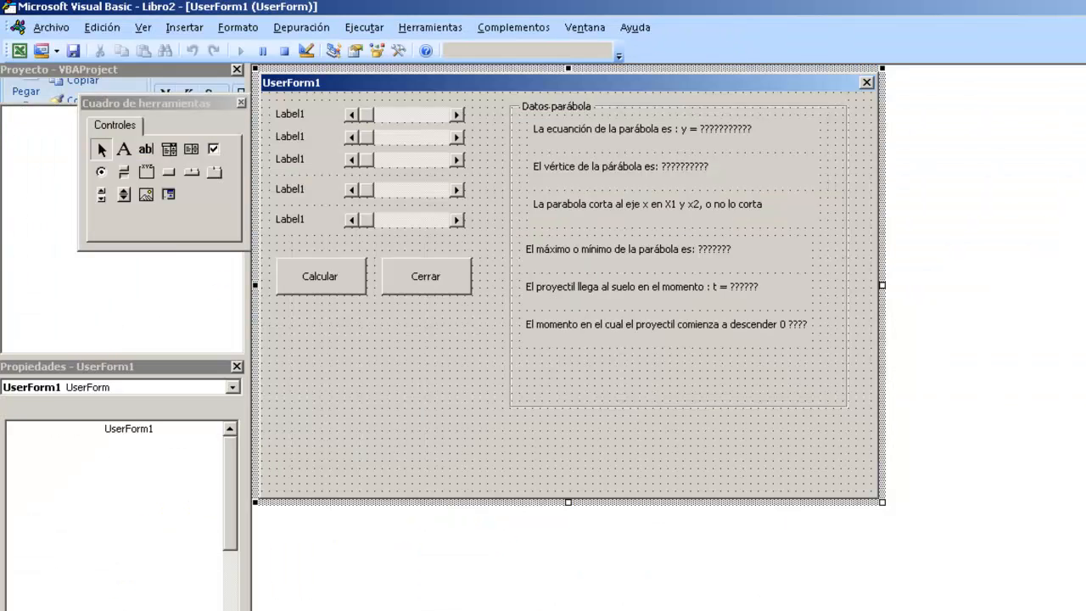
- Open the Change event procedure of the form's first scroll bar and place the cursor on its empty body line
double_click(404, 117)
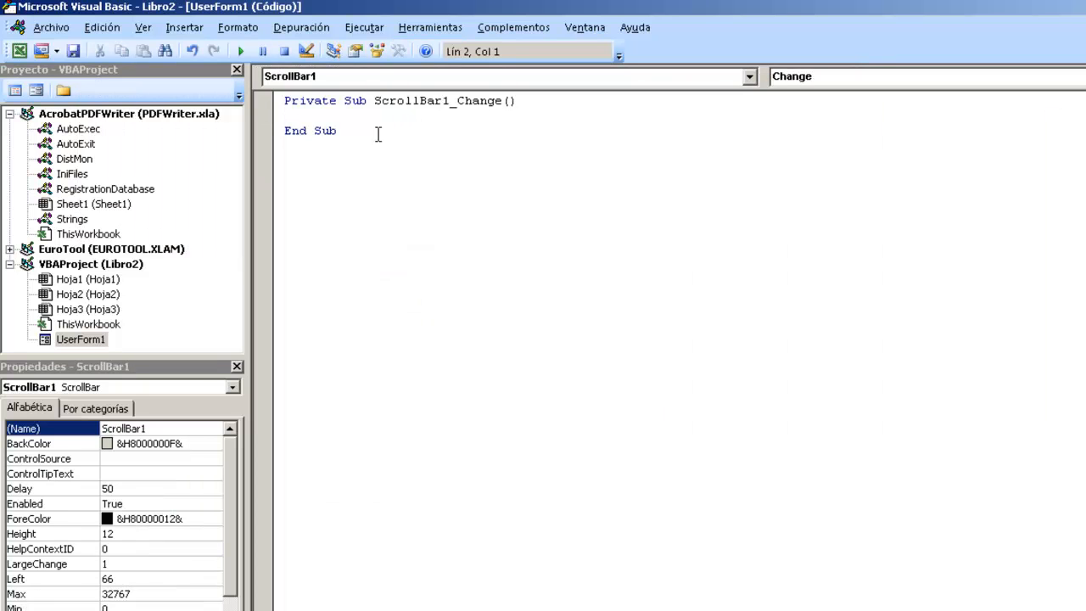
left_click_drag(285, 100, 452, 145)
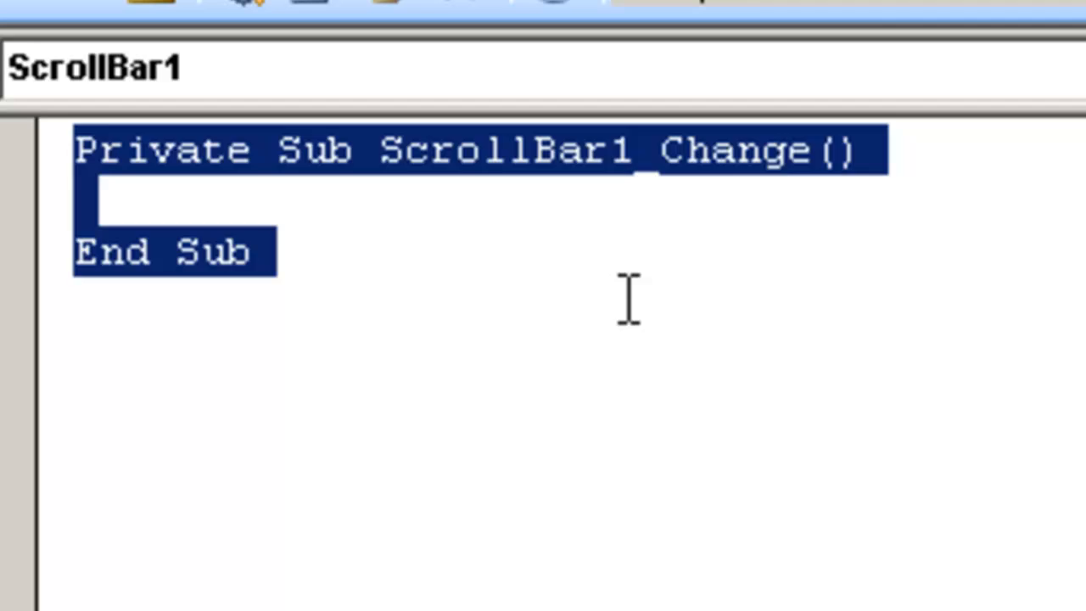
left_click(577, 289)
left_click(446, 227)
left_click(369, 188)
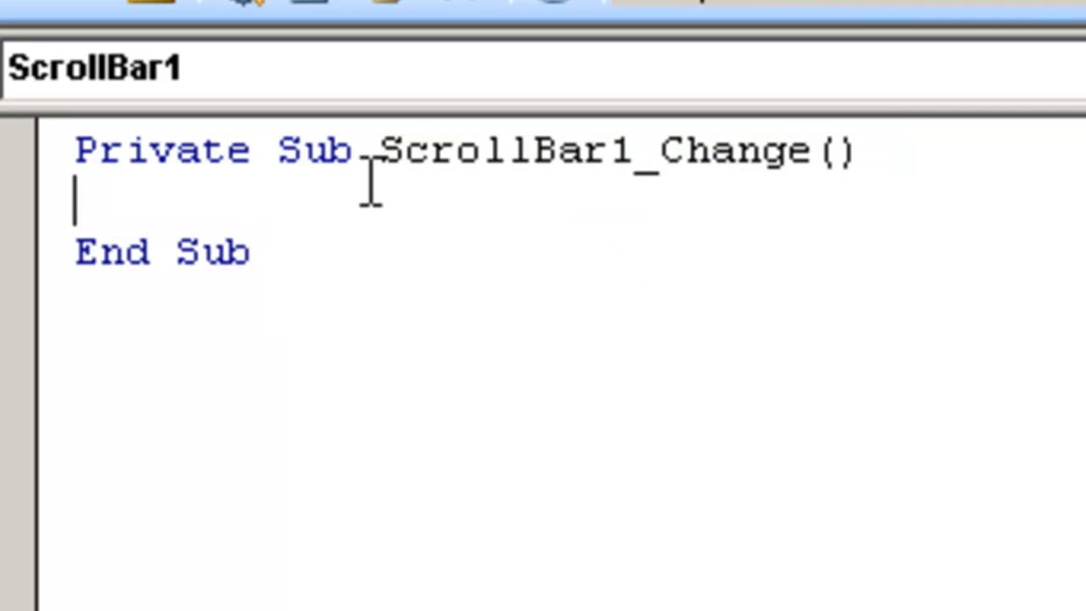
key("Return")
type("r")
left_click(371, 189)
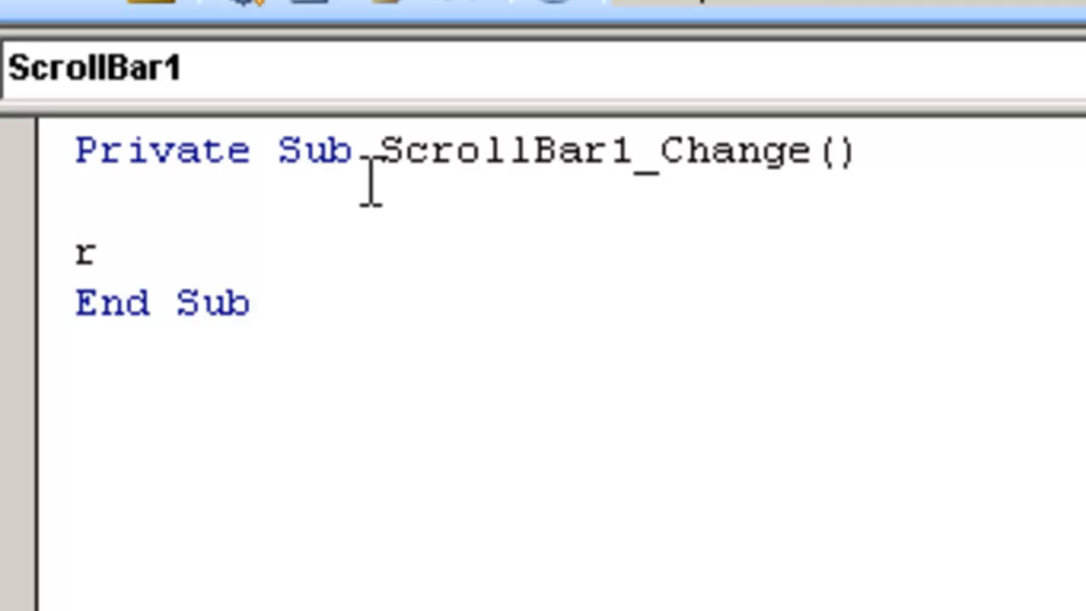
key("BackSpace")
key("Down")
key("BackSpace")
- Write the statement Range("A2") = ScrollBar1.Value in the ScrollBar1_Change procedure
type("rang")
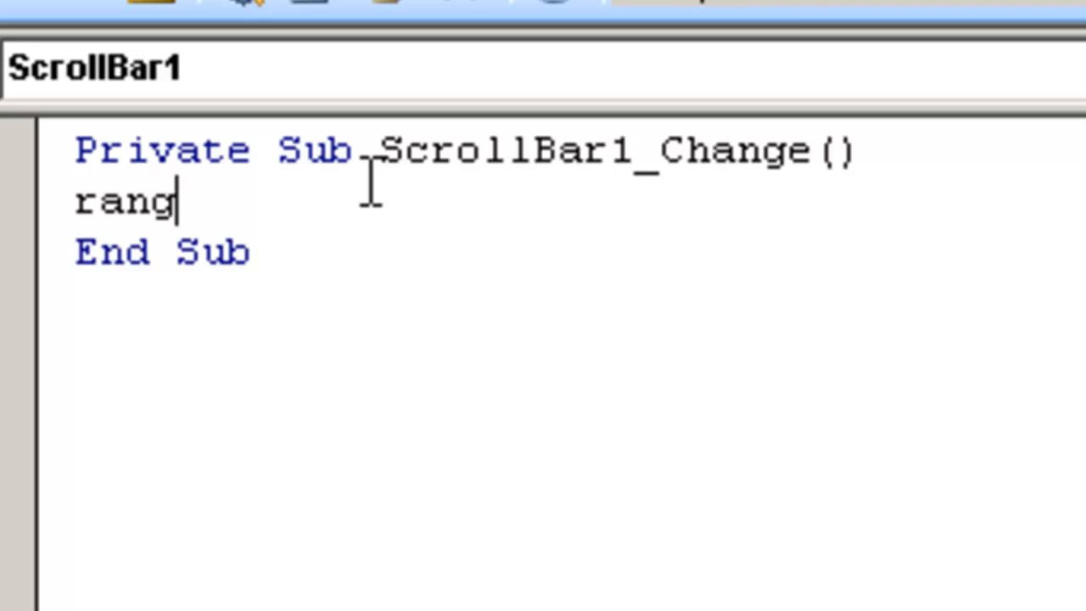
type("e(\"\")")
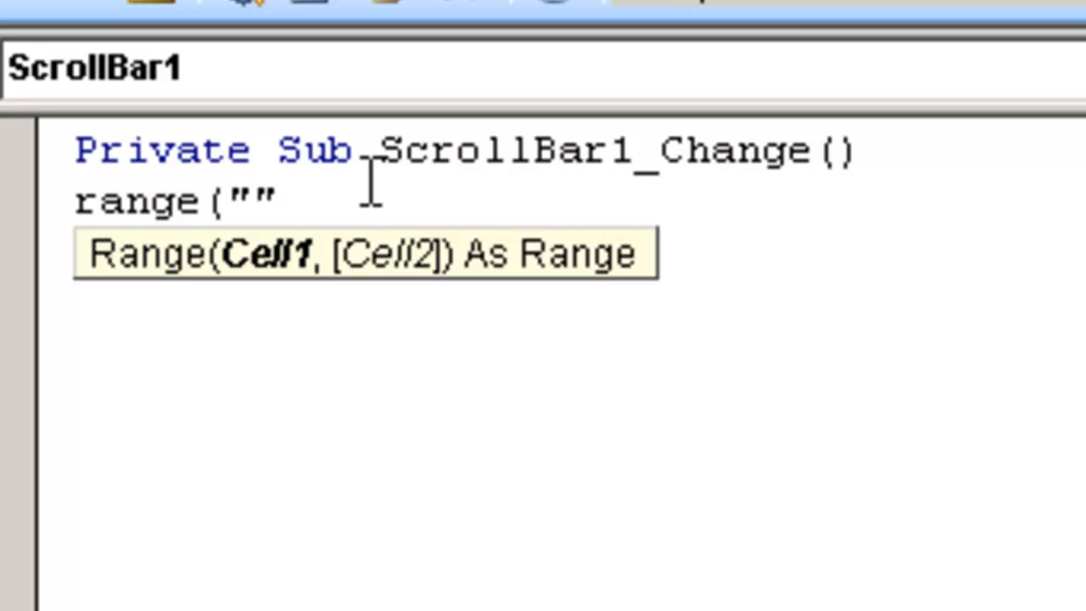
type("=")
key("Left")
key("Left")
key("Left")
key("Right")
key("Right")
key("Right")
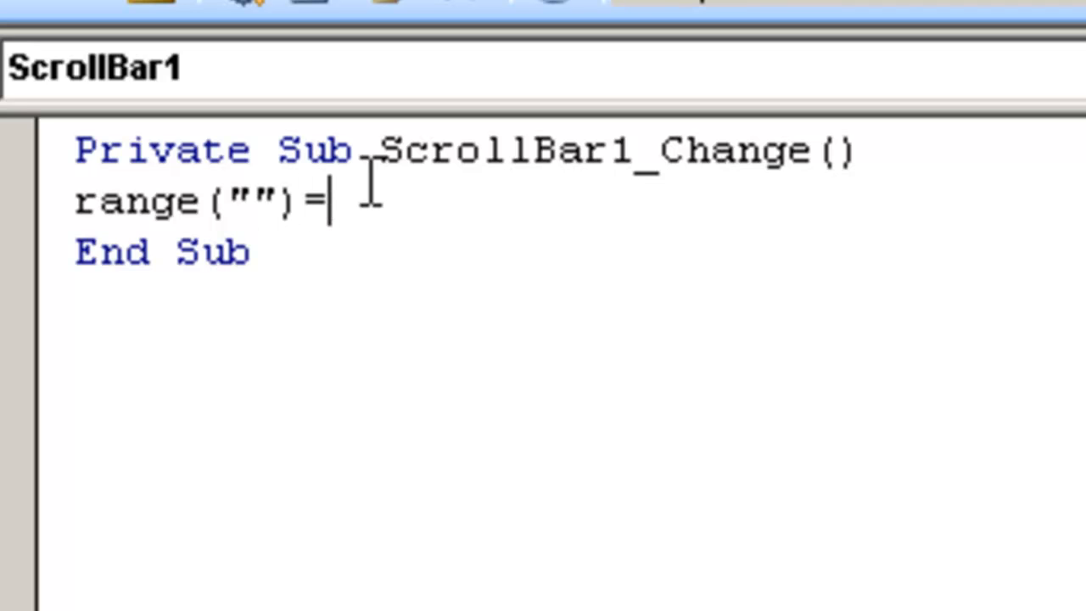
type("sc")
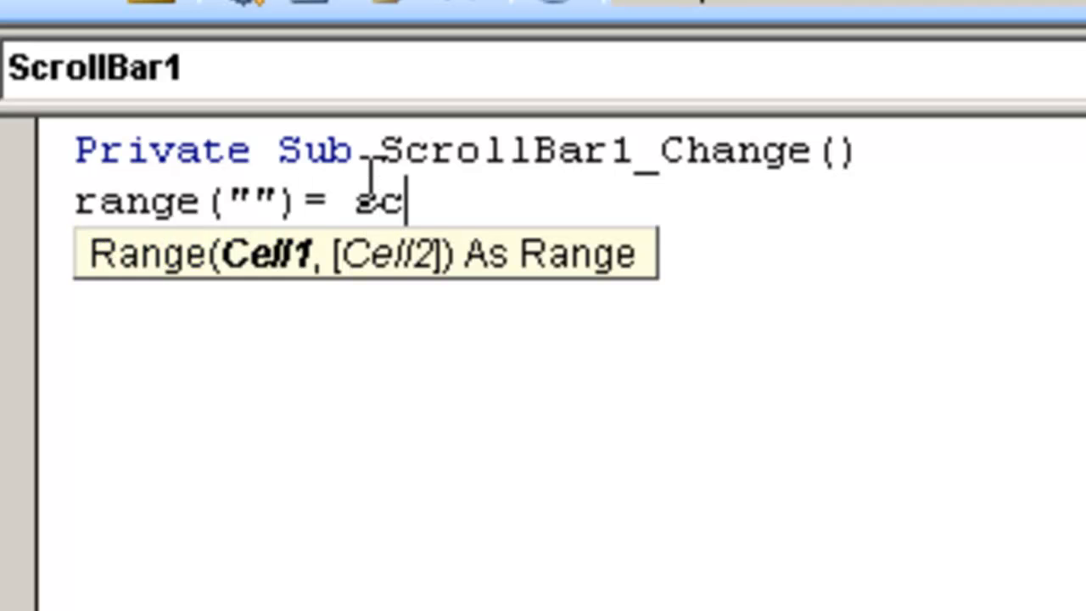
type("rollbar1.v")
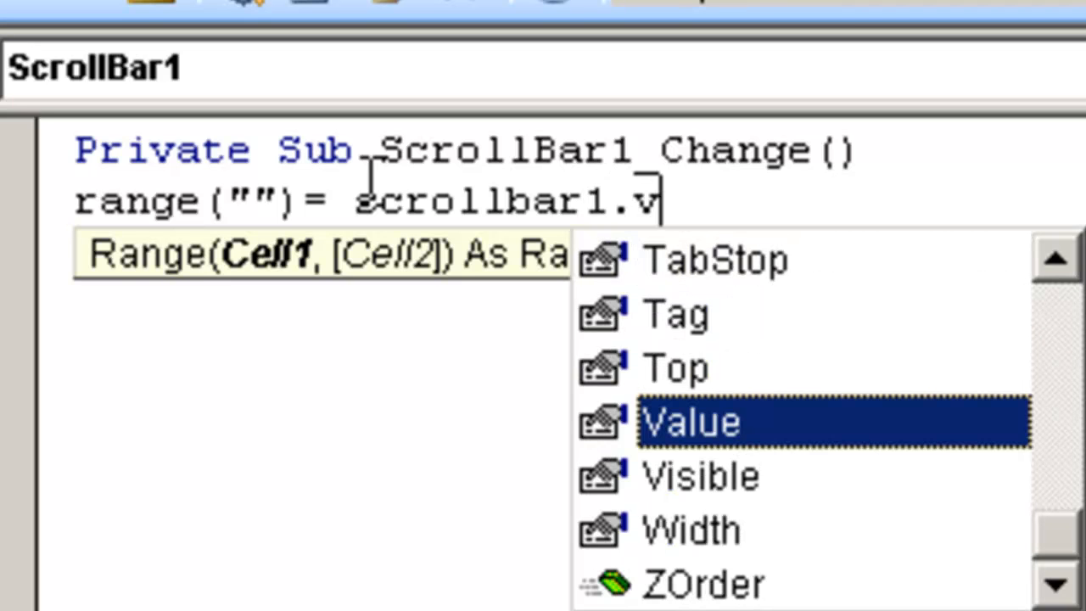
key("Tab")
key("Return")
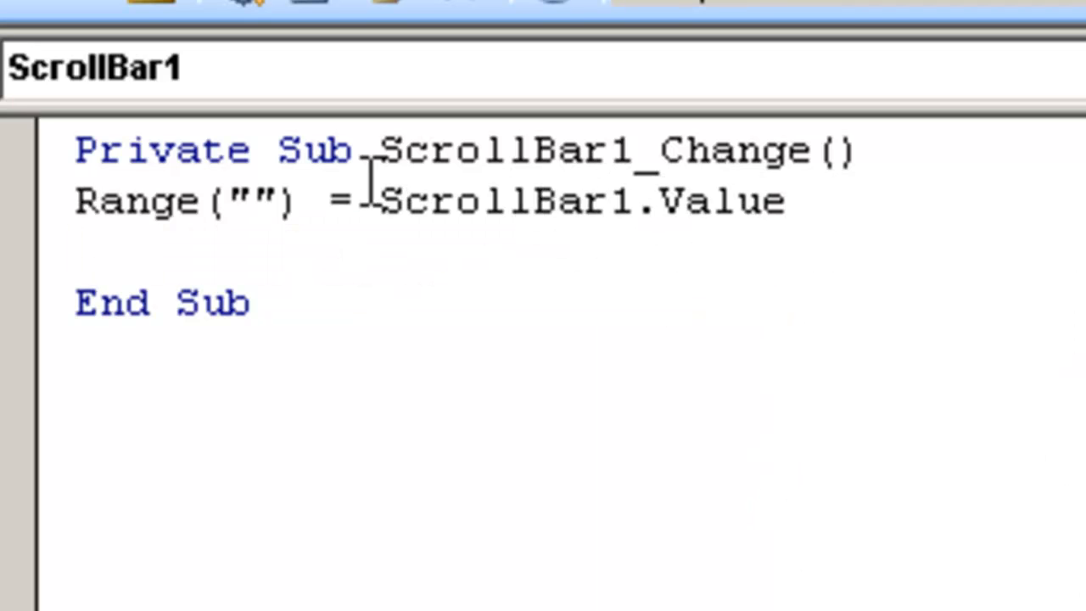
left_click(245, 202)
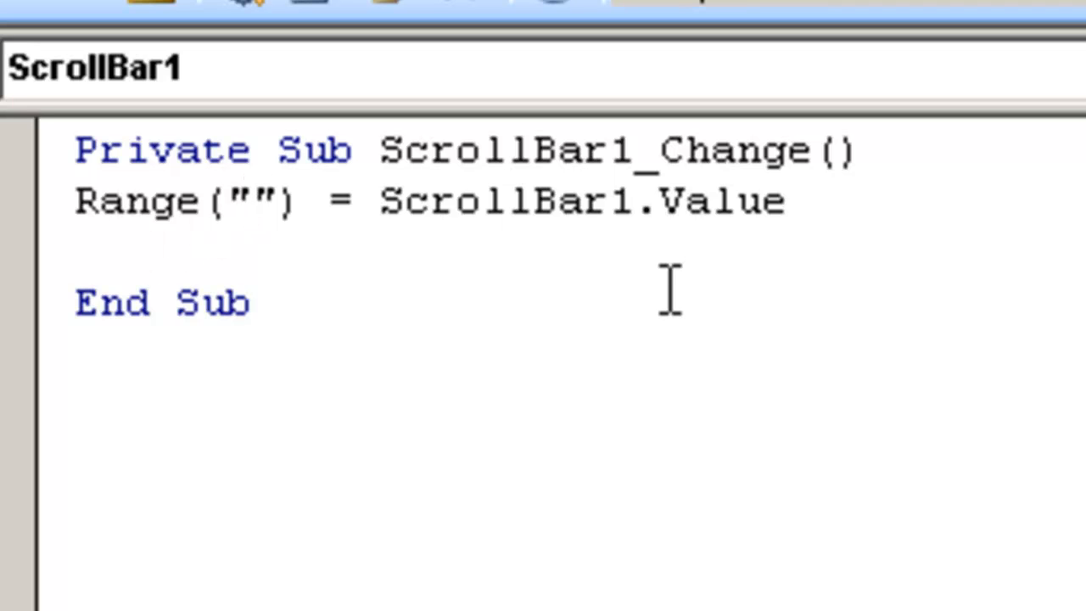
type("A\"")
key("BackSpace")
type("2")
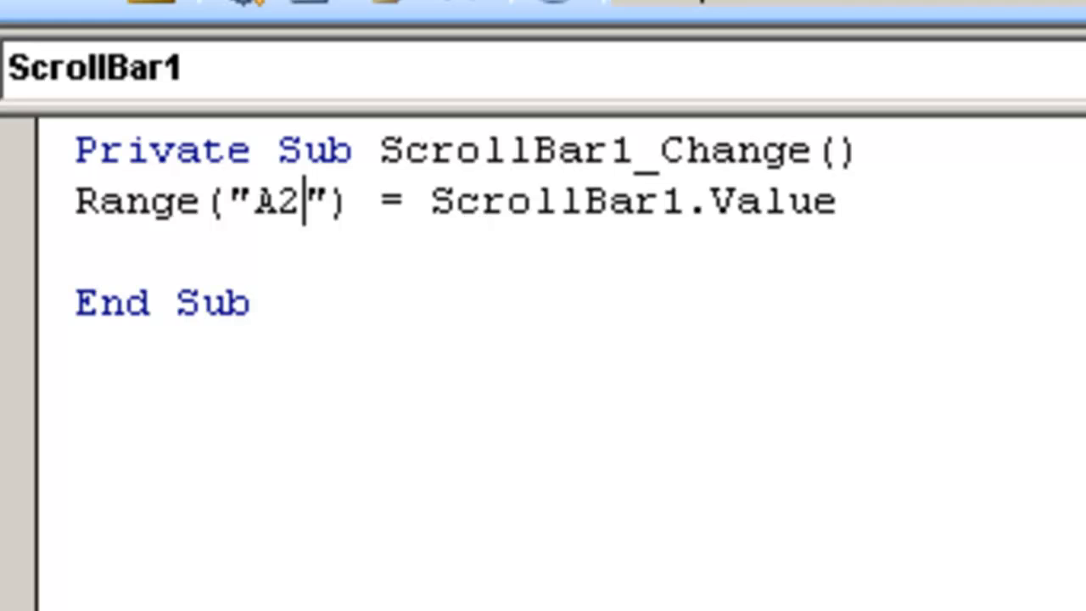
- Run the form, advance the first scroll bar twice, and move the form clear of the coefficient cells
key("F5")
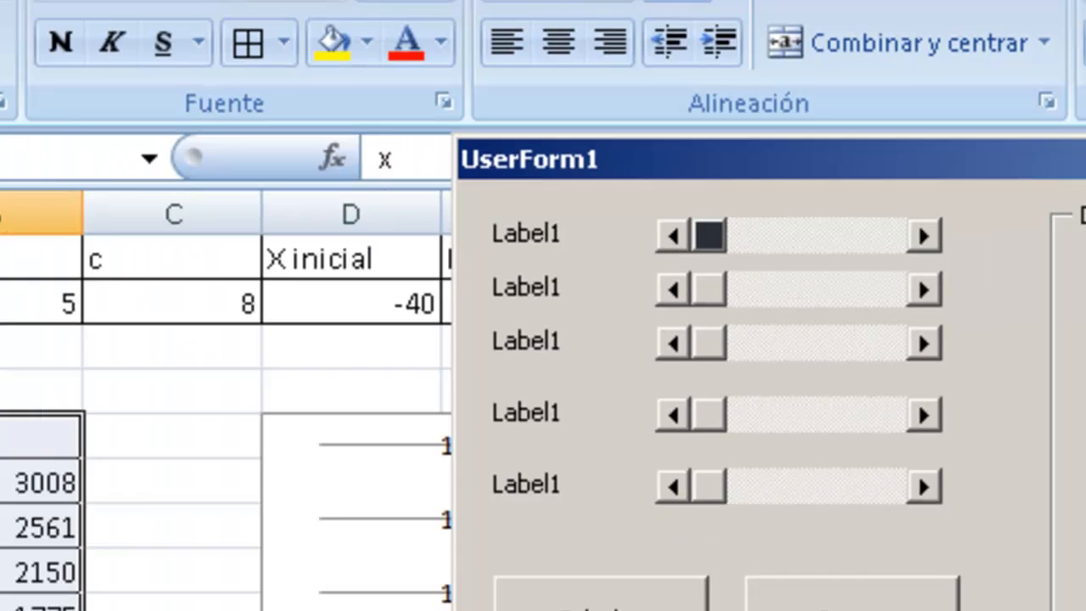
left_click_drag(838, 81, 901, 268)
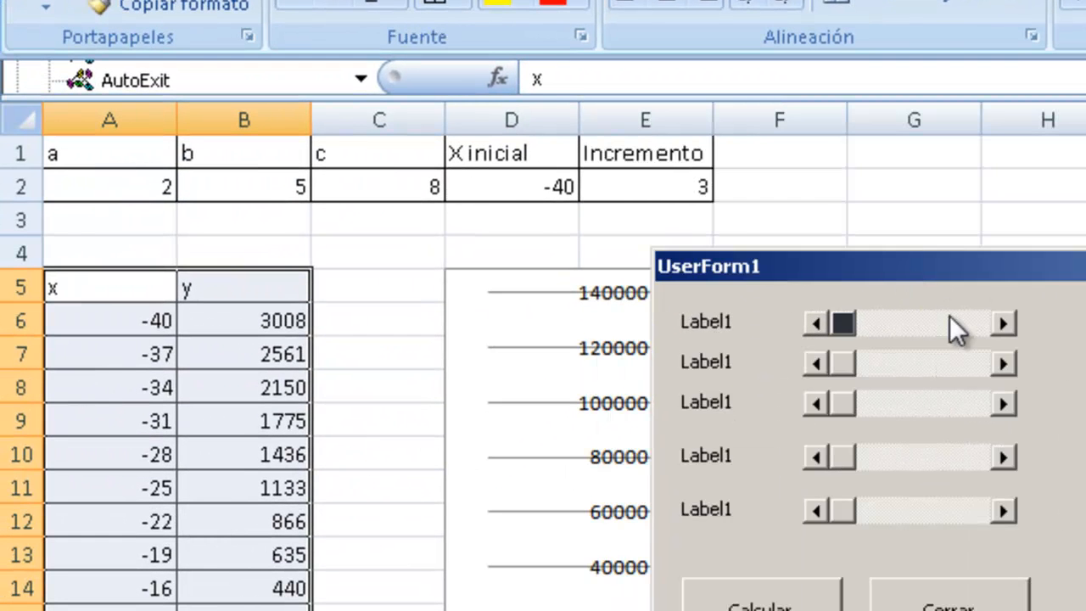
left_click(1001, 318)
left_click(1001, 318)
left_click_drag(1027, 273, 1085, 190)
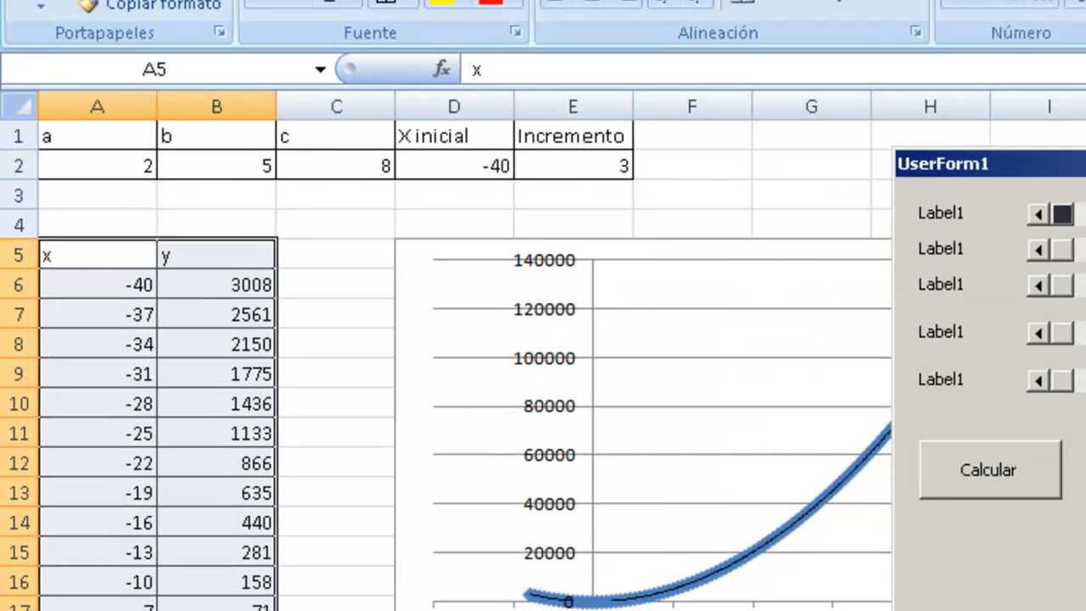
- Raise the first scroll bar step by step, then slide its thumb until coefficient a in A2 is 11058
left_click(880, 155)
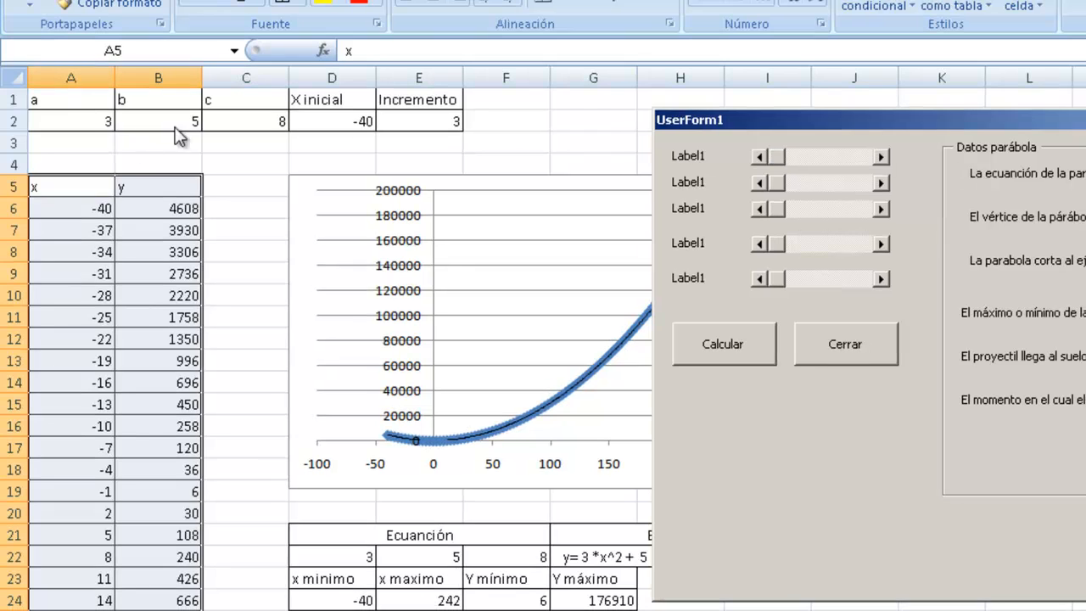
left_click(883, 153)
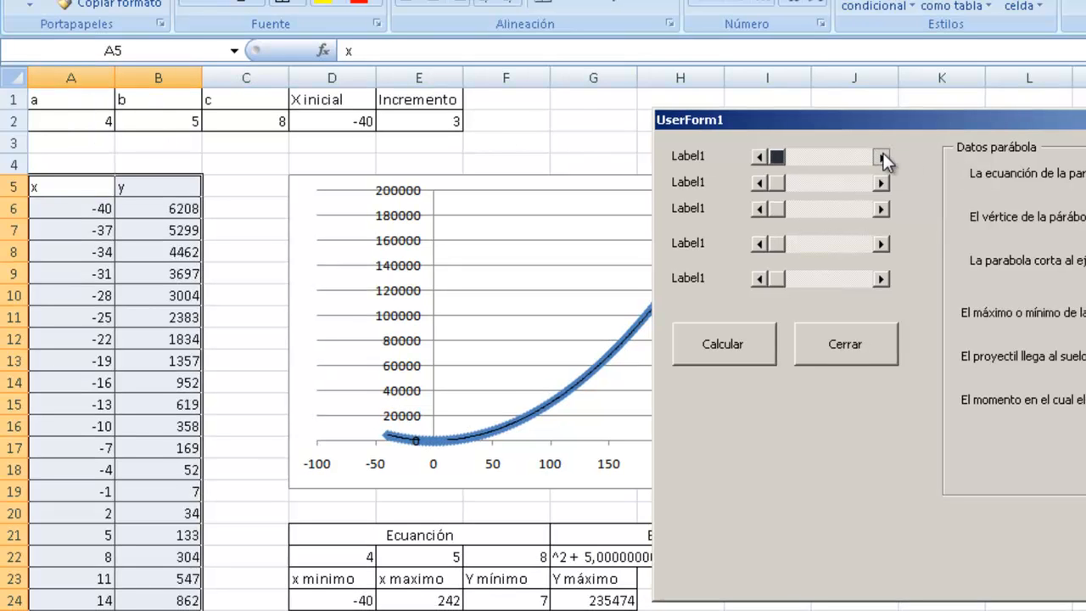
left_click(883, 154)
left_click(884, 155)
left_click(886, 157)
left_click_drag(773, 158, 802, 156)
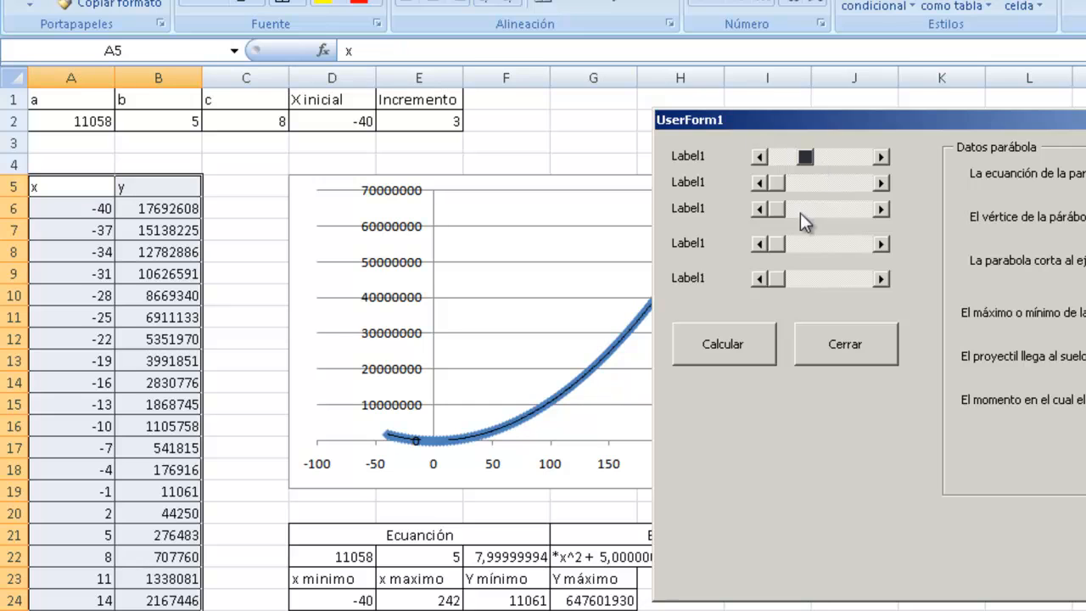
- Try the second and third scroll bars and the Calcular button, and close the running form
left_click_drag(775, 183, 743, 184)
left_click_drag(787, 186, 839, 188)
left_click_drag(770, 215, 803, 215)
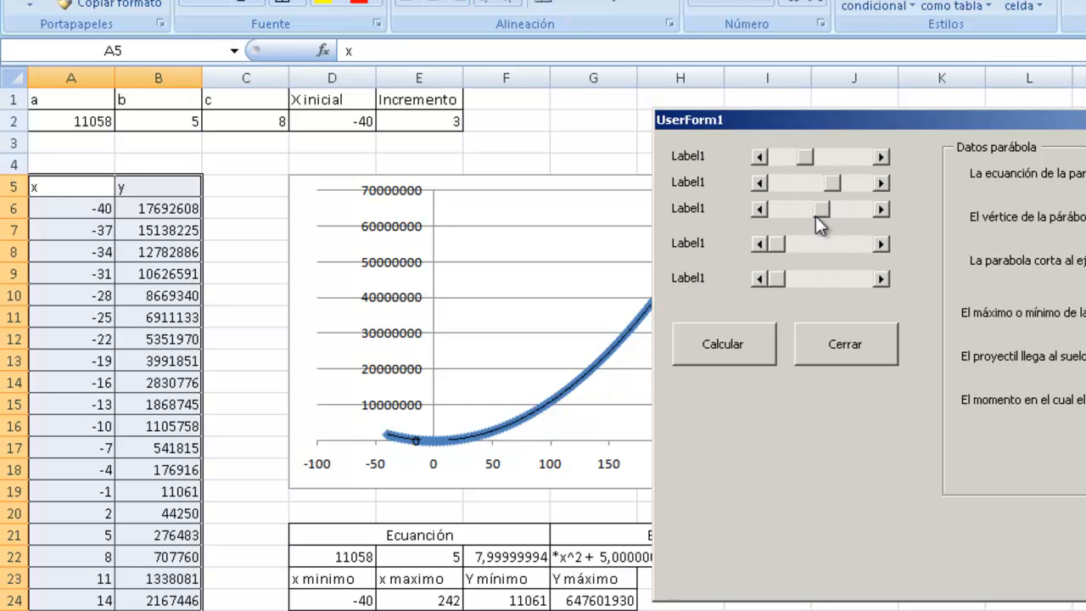
left_click(720, 349)
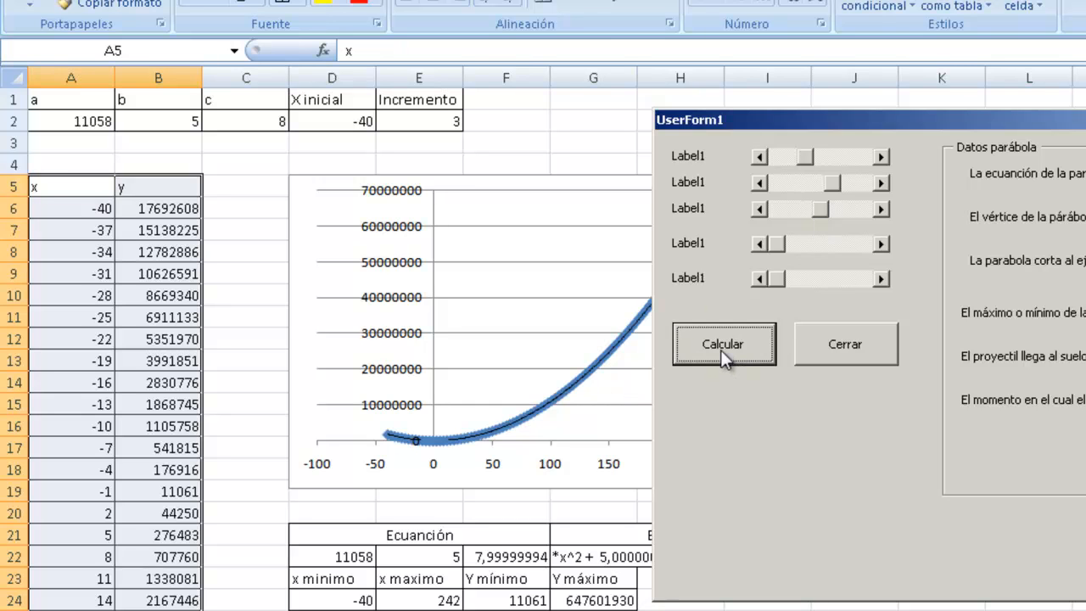
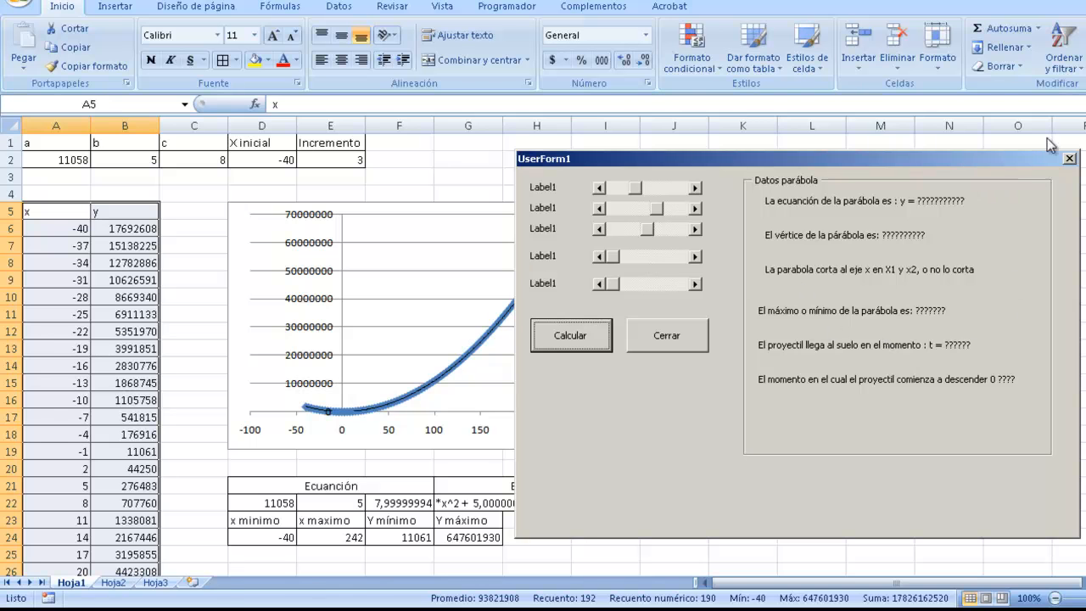
left_click(1069, 158)
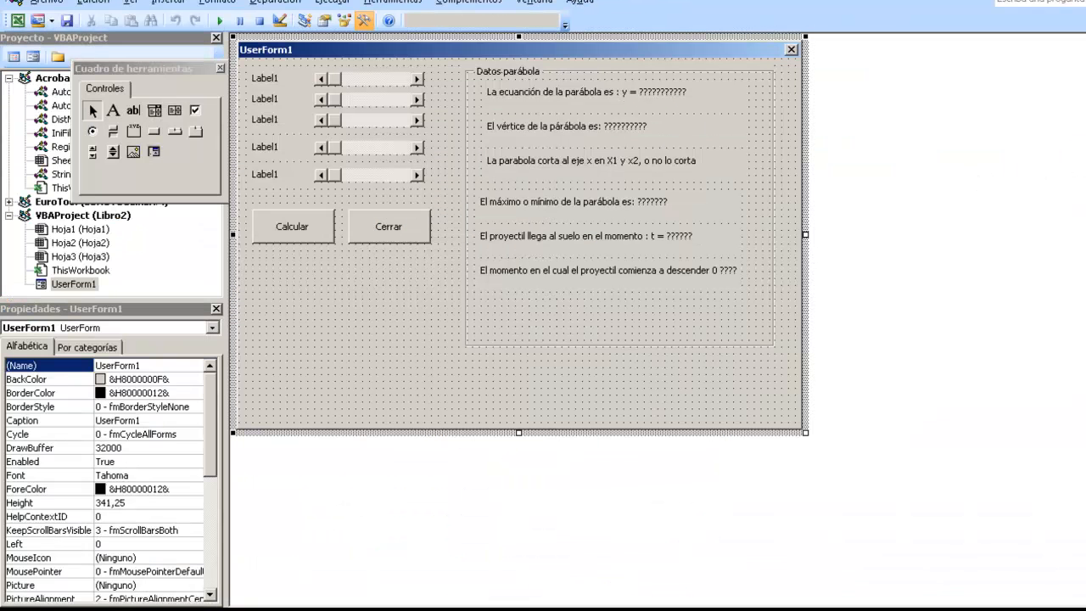
- Switch to Excel and check in its options that the Programador tab is set to show in the ribbon
key("alt+F11")
left_click(443, 157)
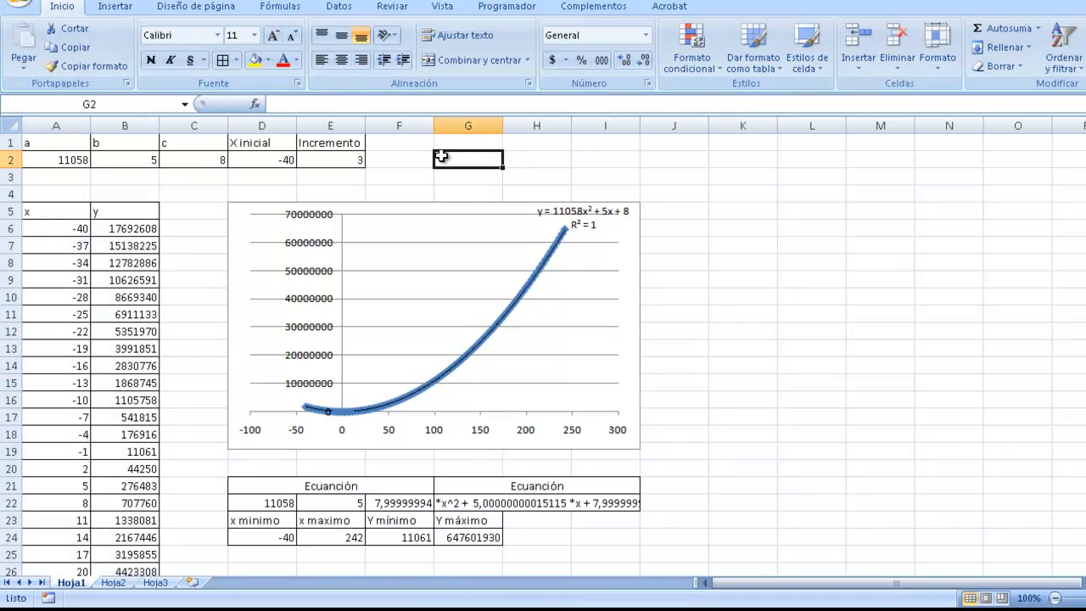
left_click(519, 8)
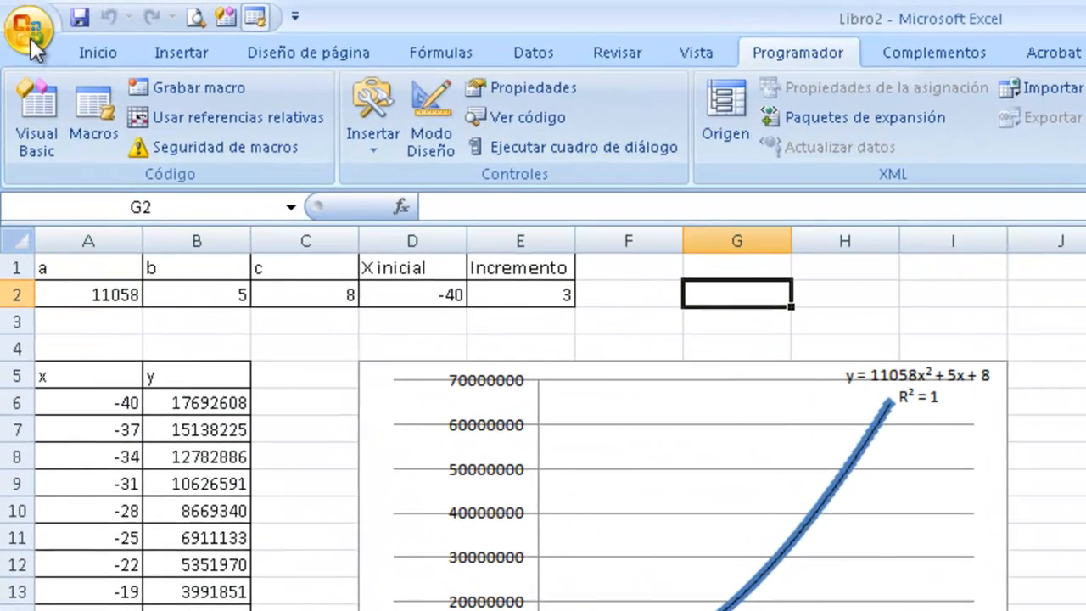
left_click(19, 1)
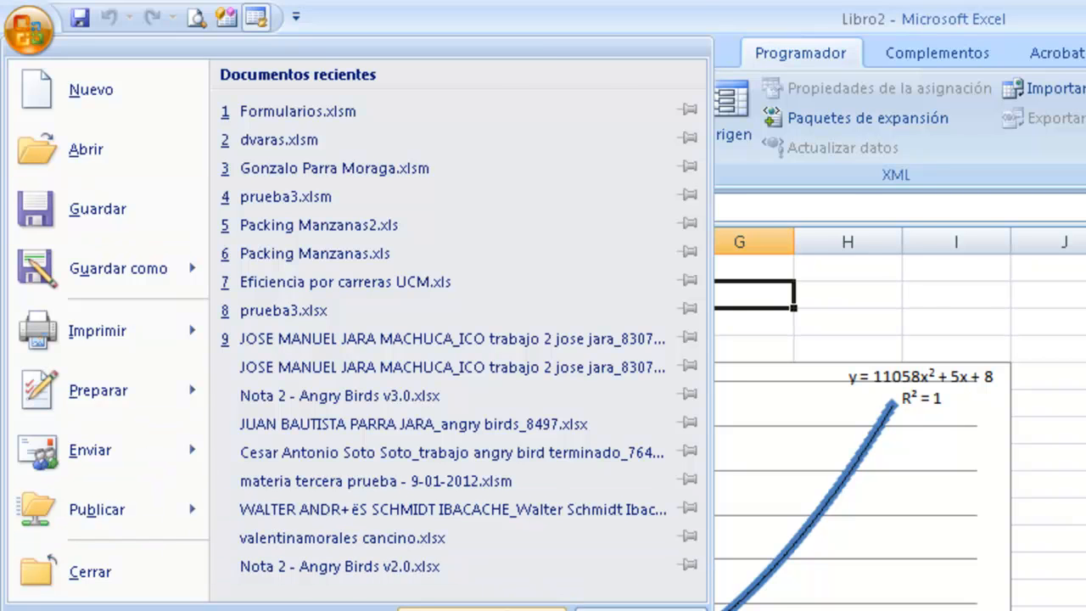
left_click(481, 607)
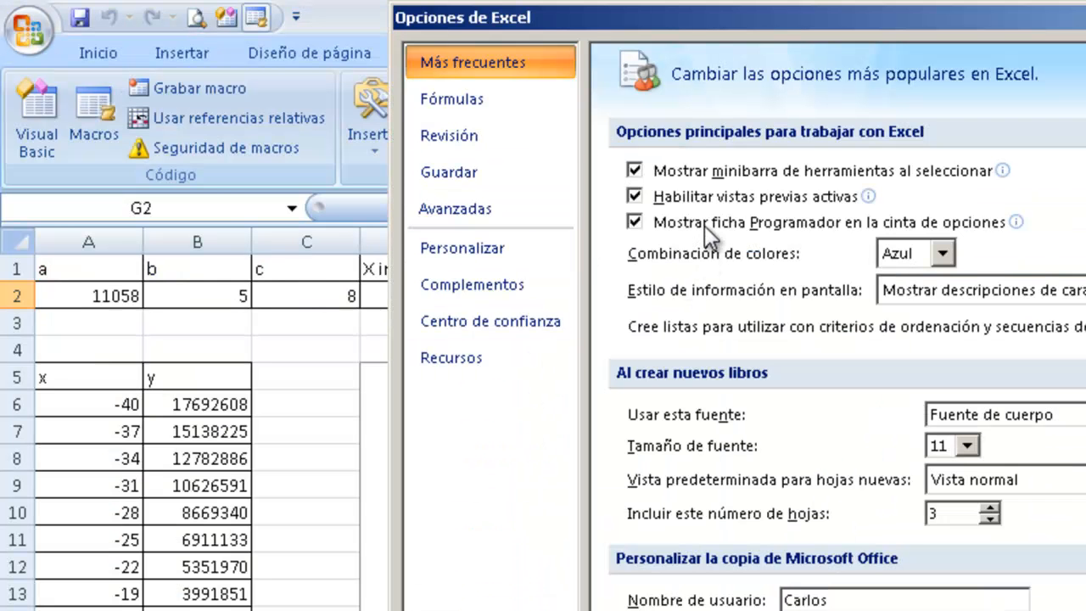
left_click(704, 225)
left_click(704, 225)
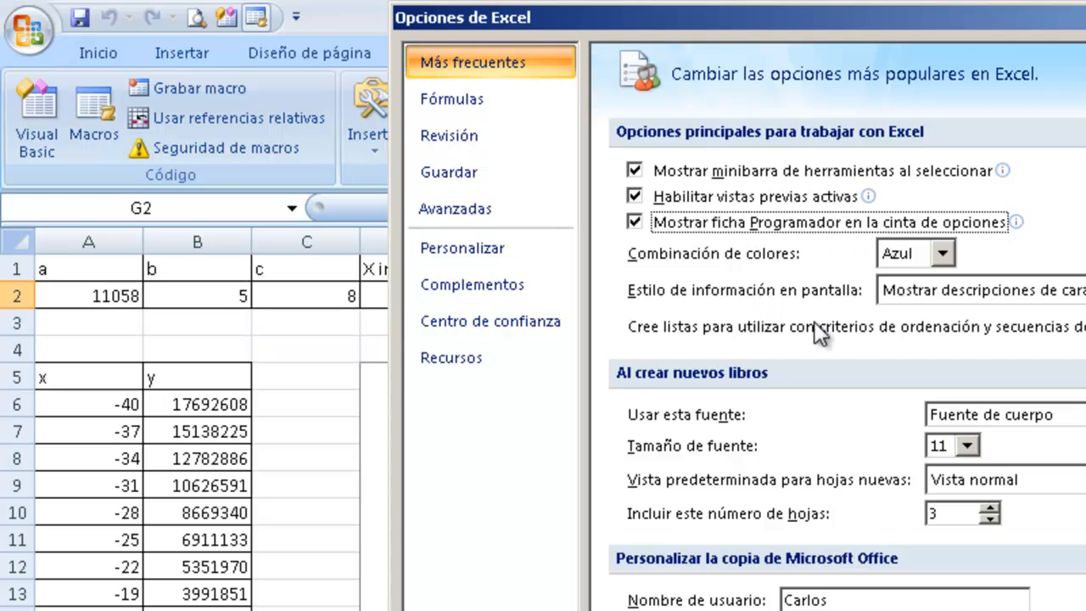
left_click(941, 607)
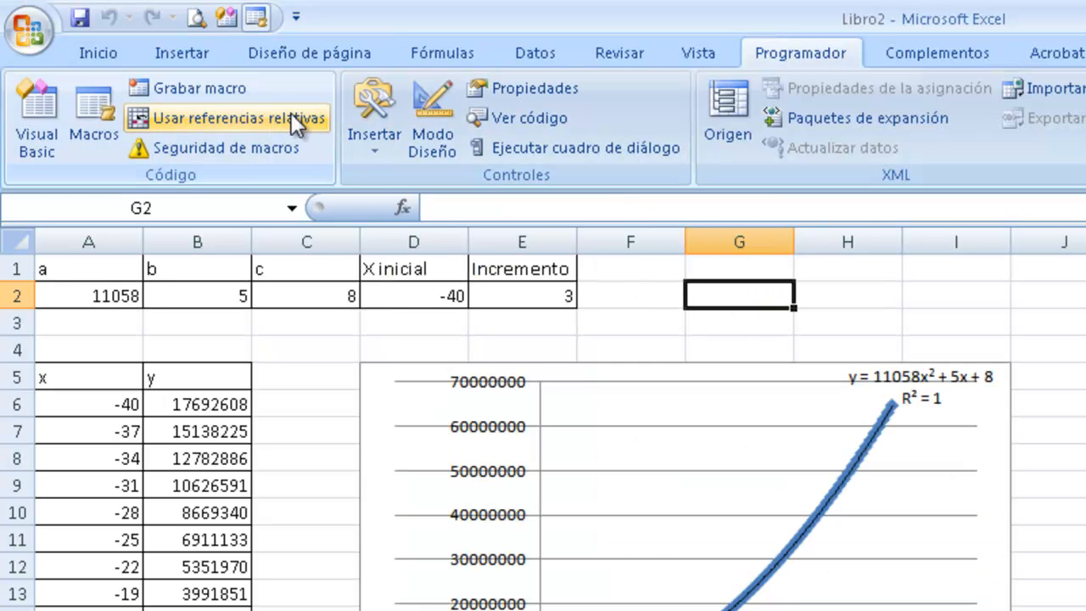
- Insert an ActiveX command button above the chart, spanning columns F to H beside the Incremento cell
left_click(391, 150)
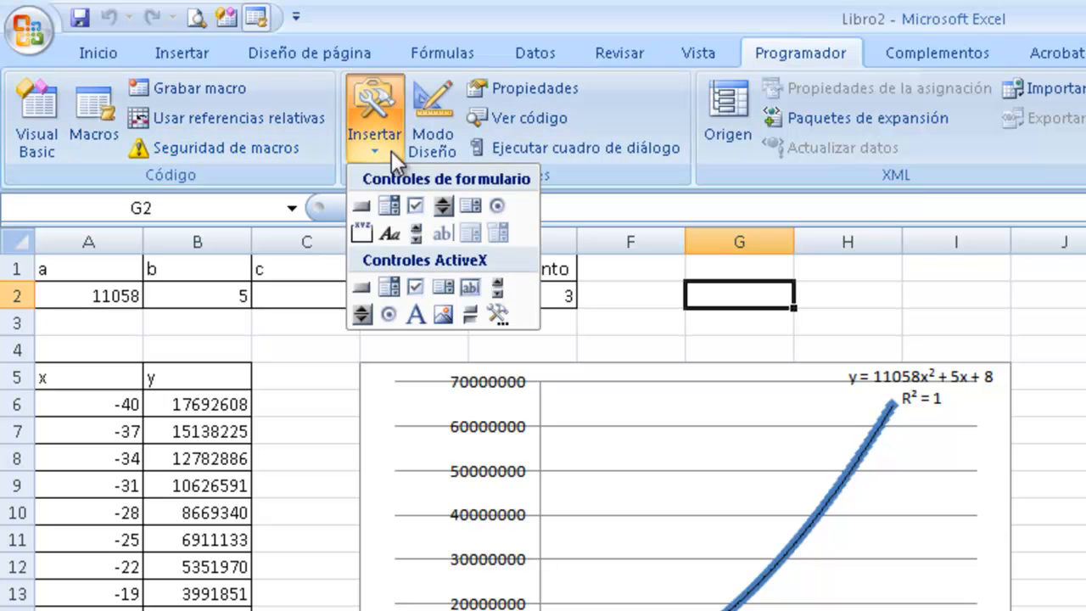
left_click(364, 287)
left_click_drag(598, 279, 818, 337)
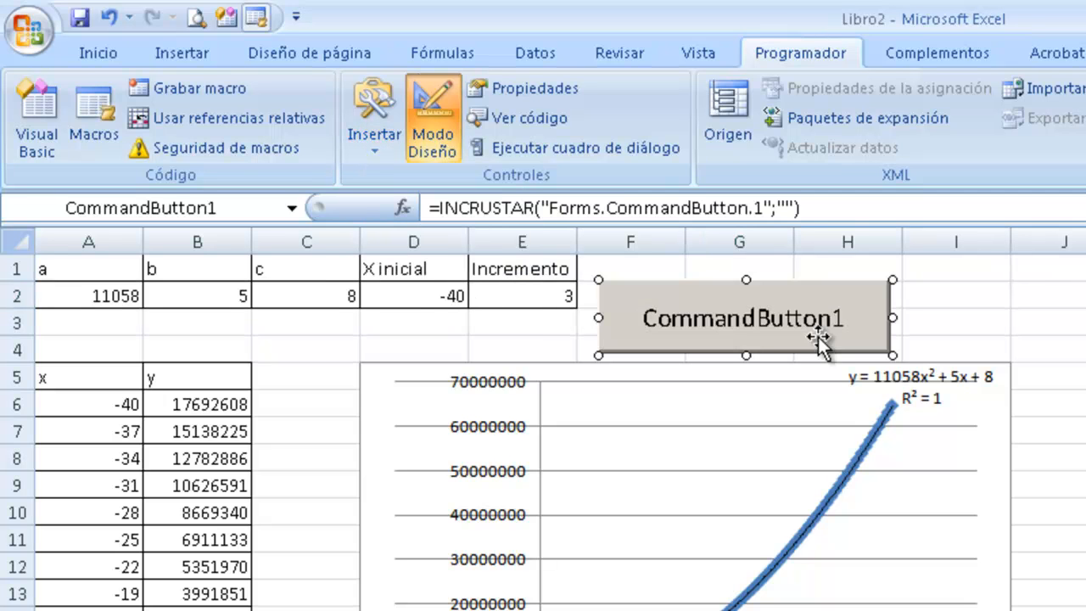
- Set the new command button's caption to "Formulario" and open its Click event procedure
right_click(766, 320)
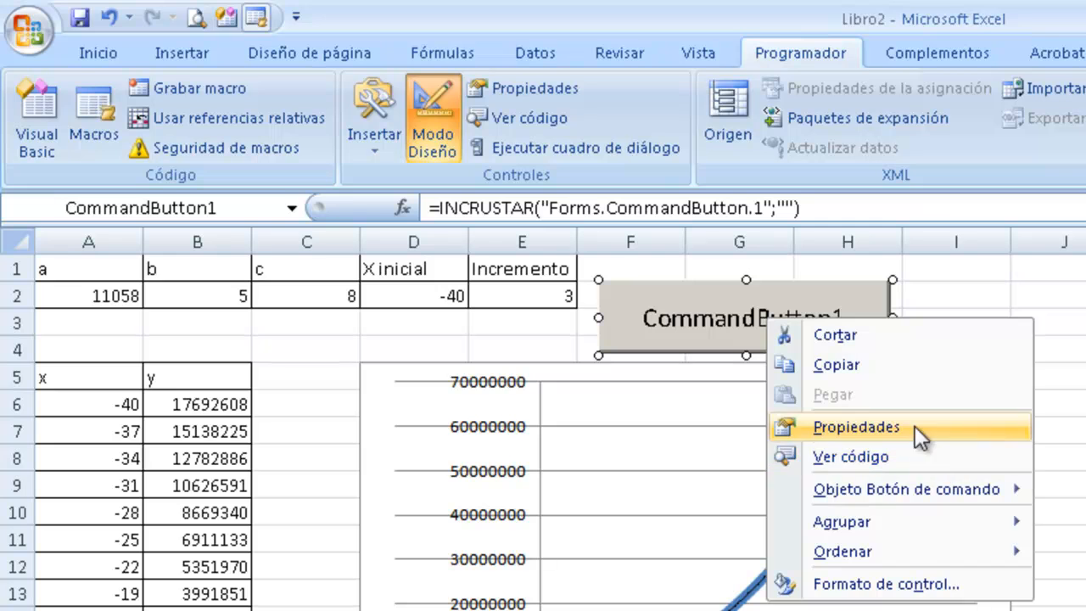
left_click(859, 428)
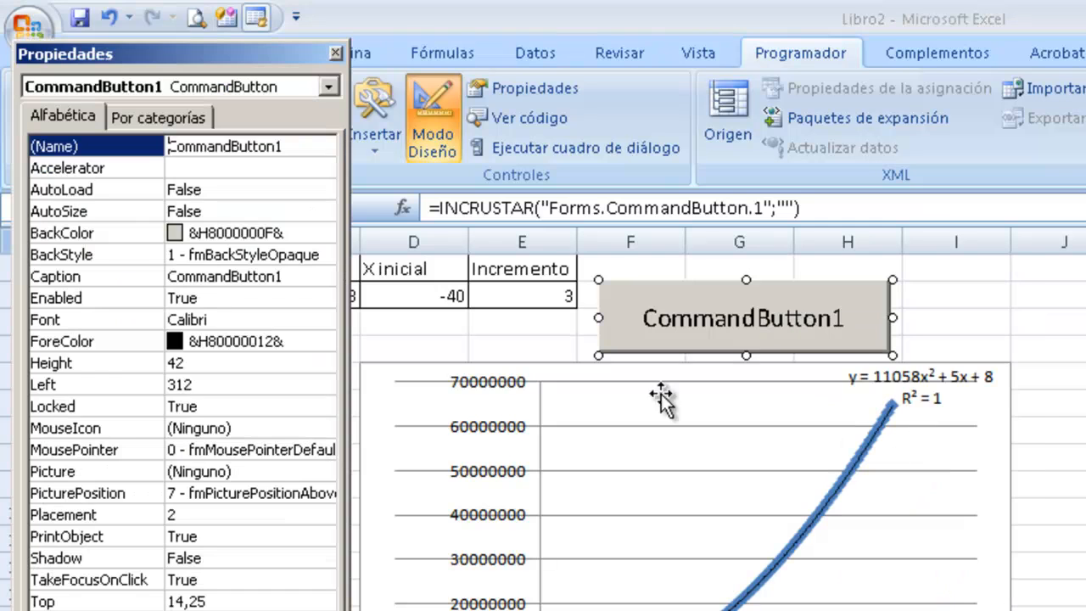
left_click(102, 277)
left_click_drag(308, 276, 156, 297)
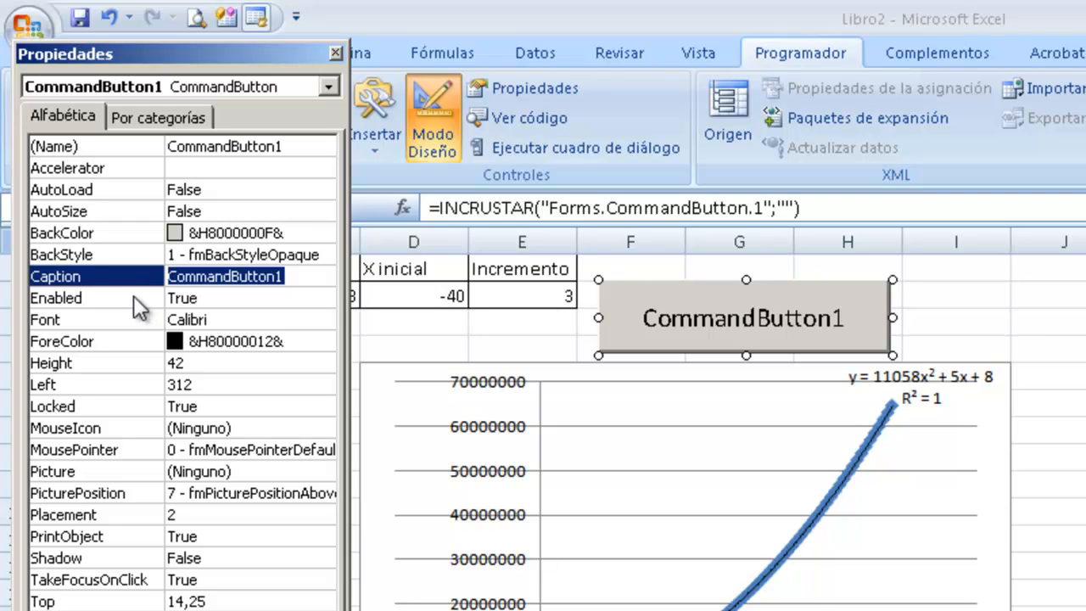
type("Formulario")
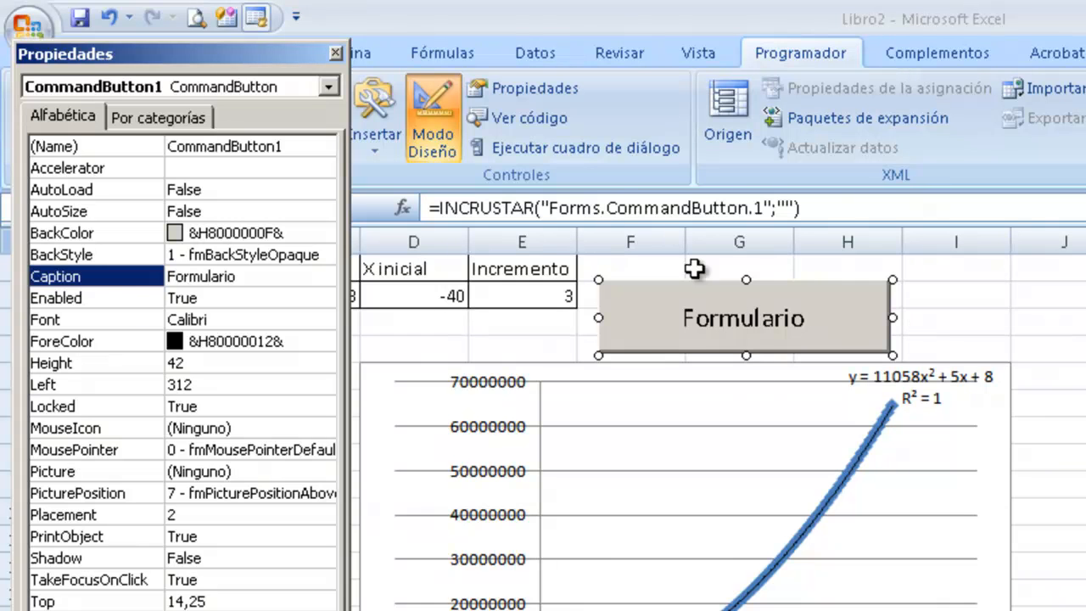
double_click(831, 329)
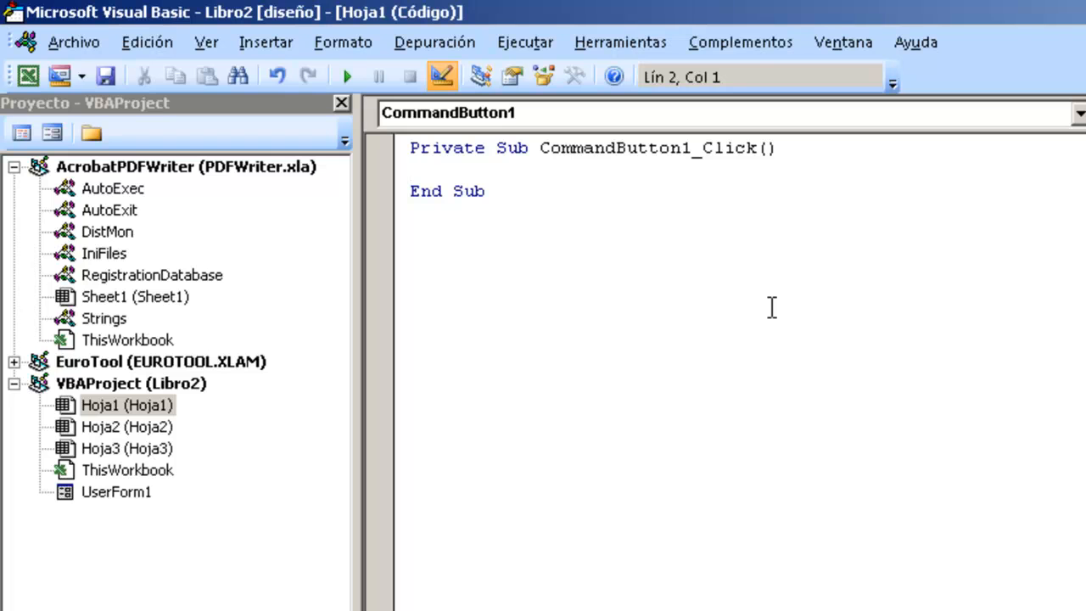
- Make the command button's Click procedure open the form with UserForm1.Show
type("userform1.show")
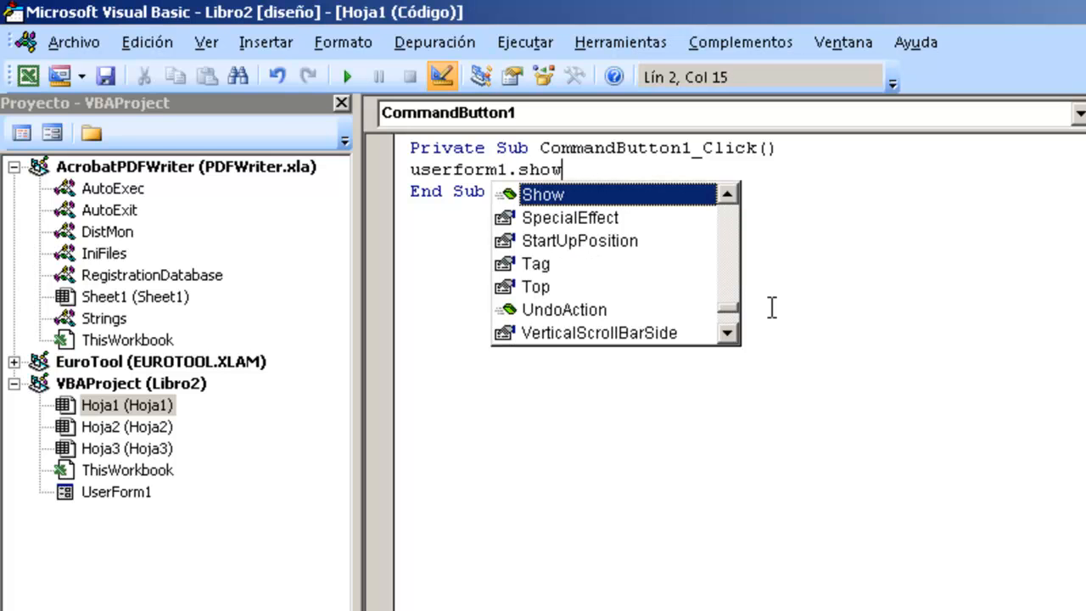
key("Return")
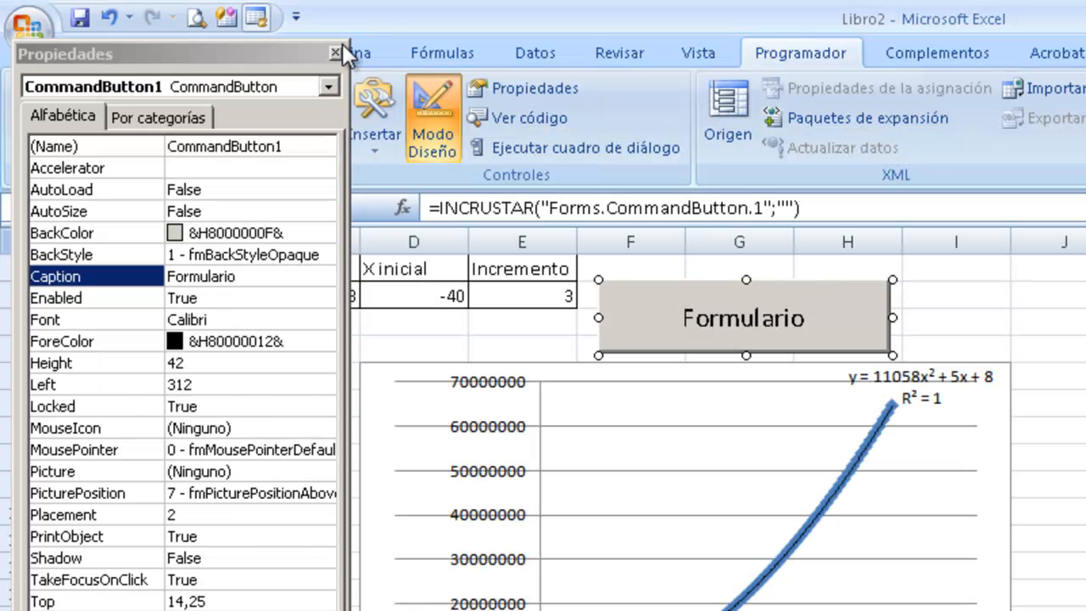
- Close the button's properties in Excel, leave design mode, and test that Formulario opens the form before closing it
left_click(336, 53)
left_click(429, 127)
left_click(1022, 322)
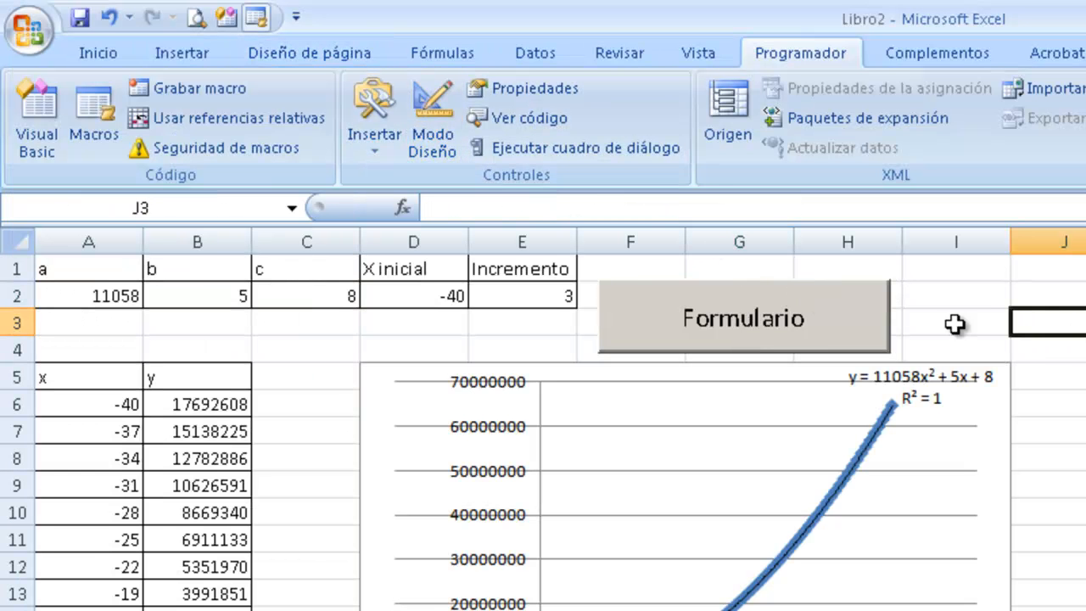
left_click(804, 324)
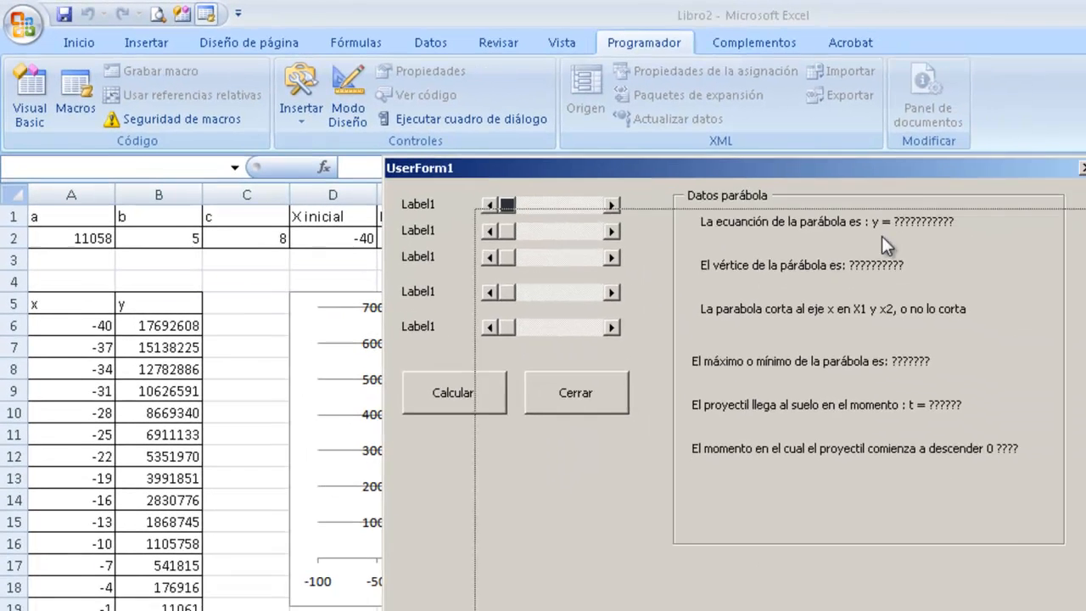
left_click(1081, 167)
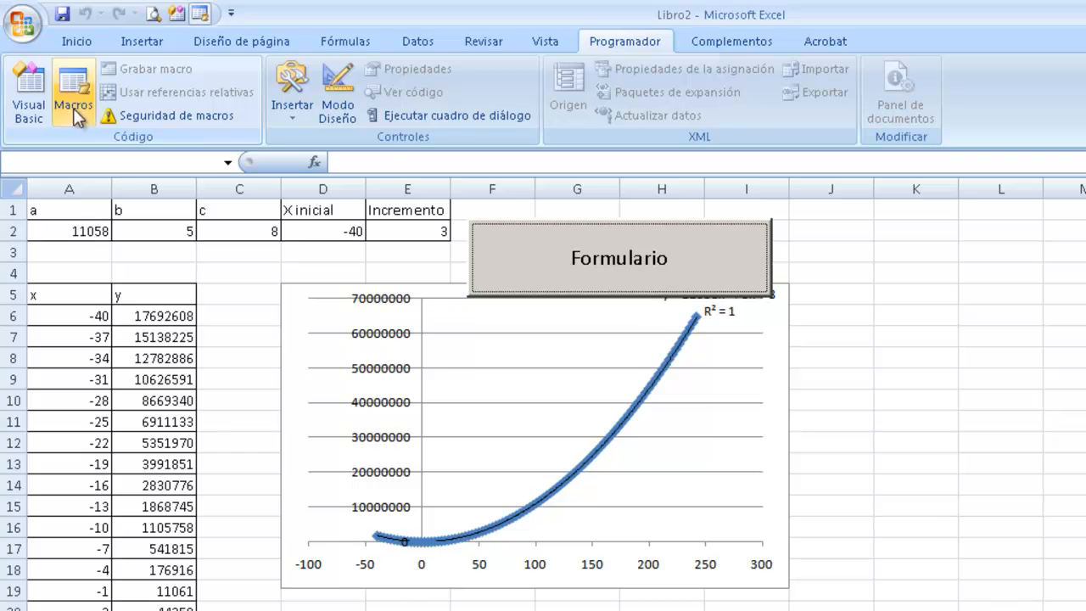
- In design mode, shrink the Formulario button to fit above the chart across rows 1 and 2, and leave design mode
left_click(292, 110)
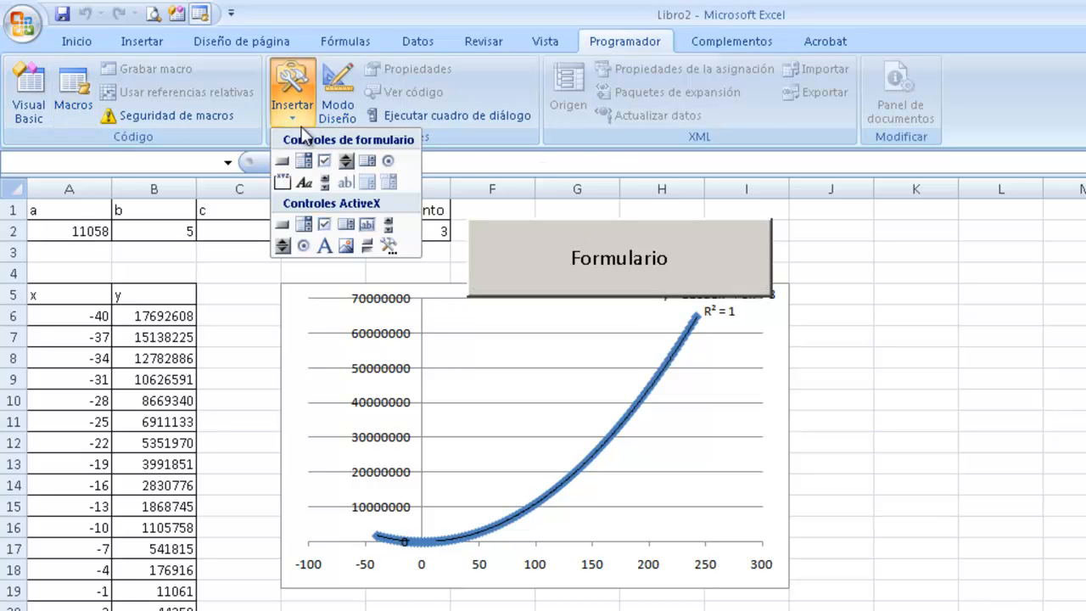
left_click(338, 106)
left_click(613, 252)
left_click_drag(775, 296, 633, 225)
left_click(685, 239)
left_click(583, 242)
left_click(770, 246)
left_click(343, 121)
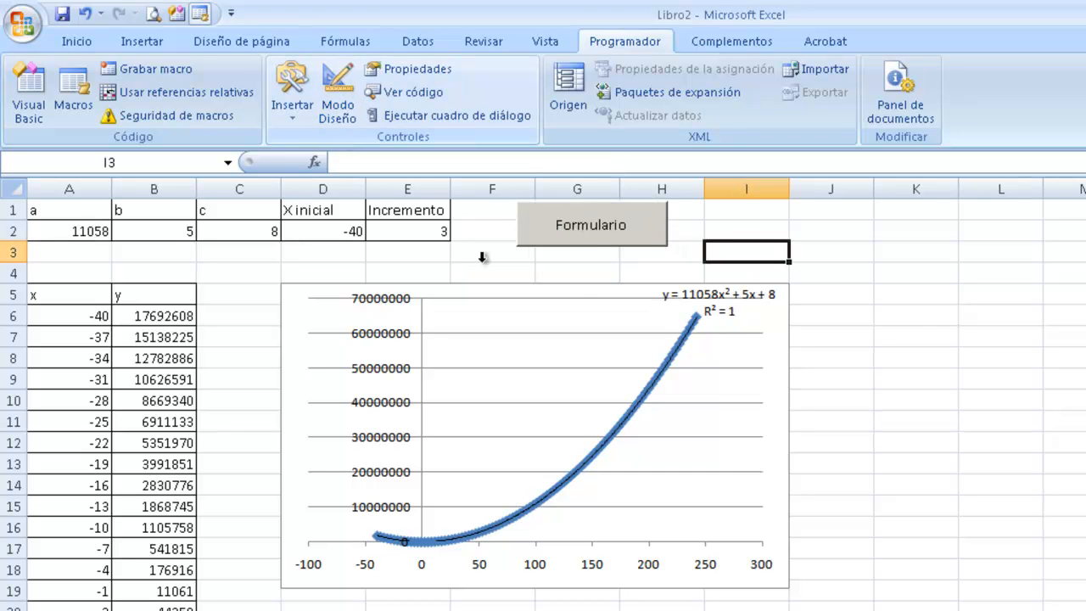
left_click(918, 315)
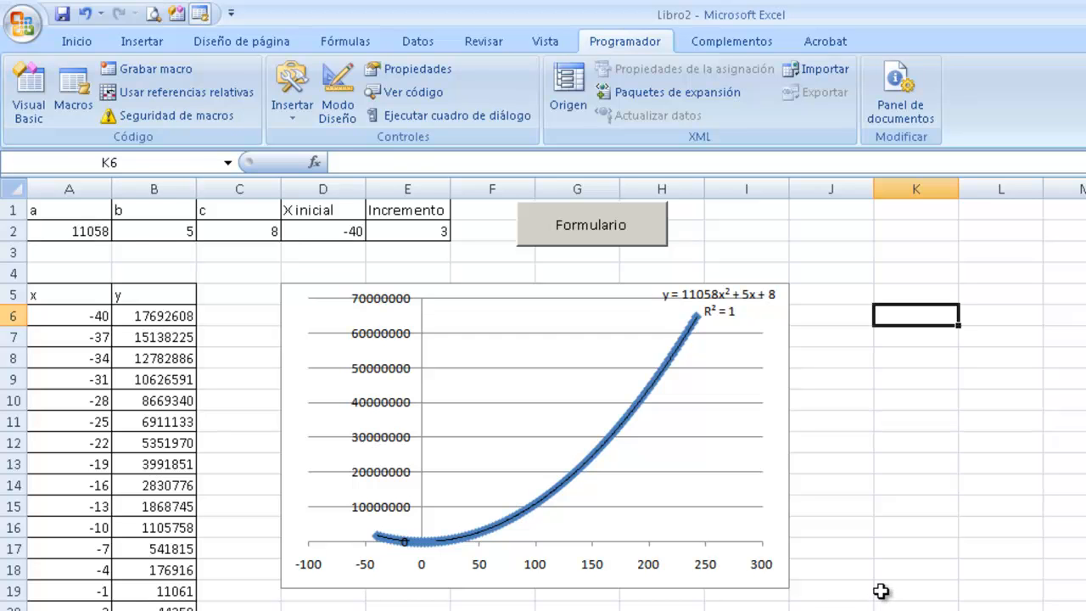
- Review UserForm1's layout in the VBA editor and the worksheet's coefficient cells A2, B2 and C2
key("alt+F11")
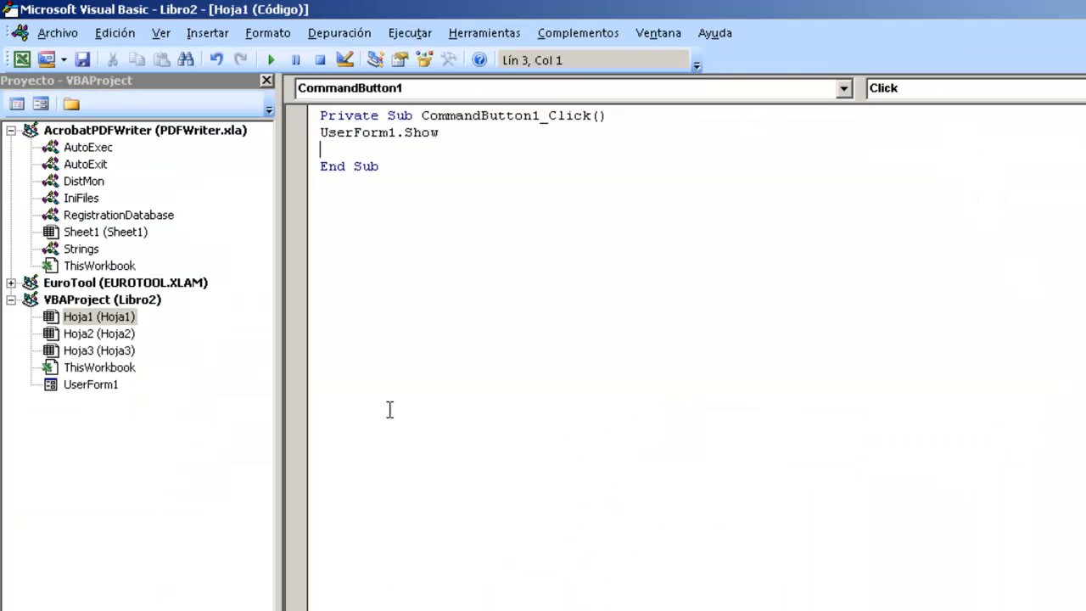
double_click(106, 385)
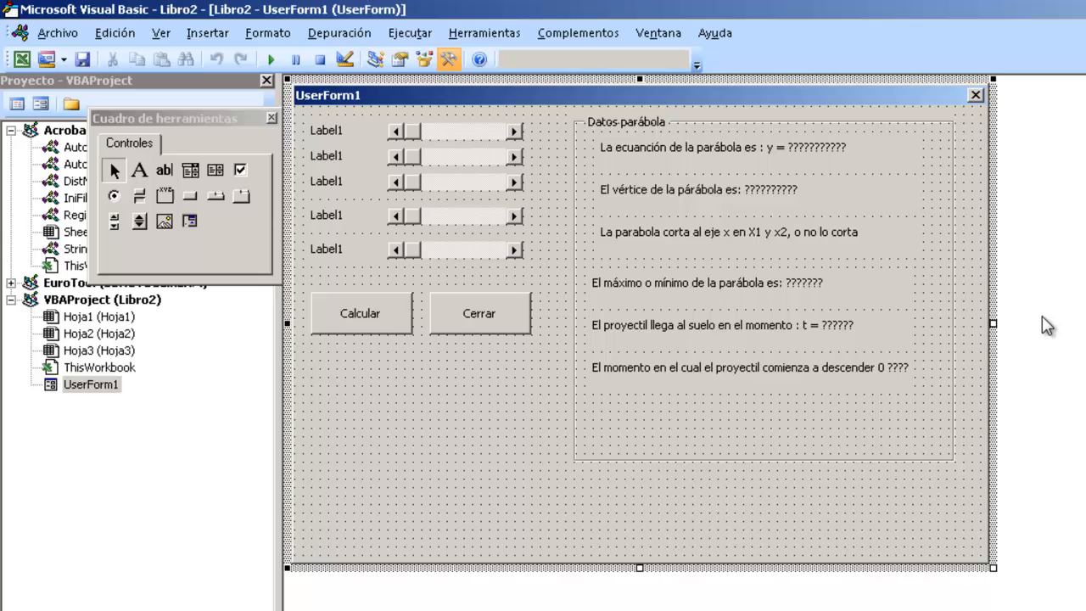
left_click(934, 322)
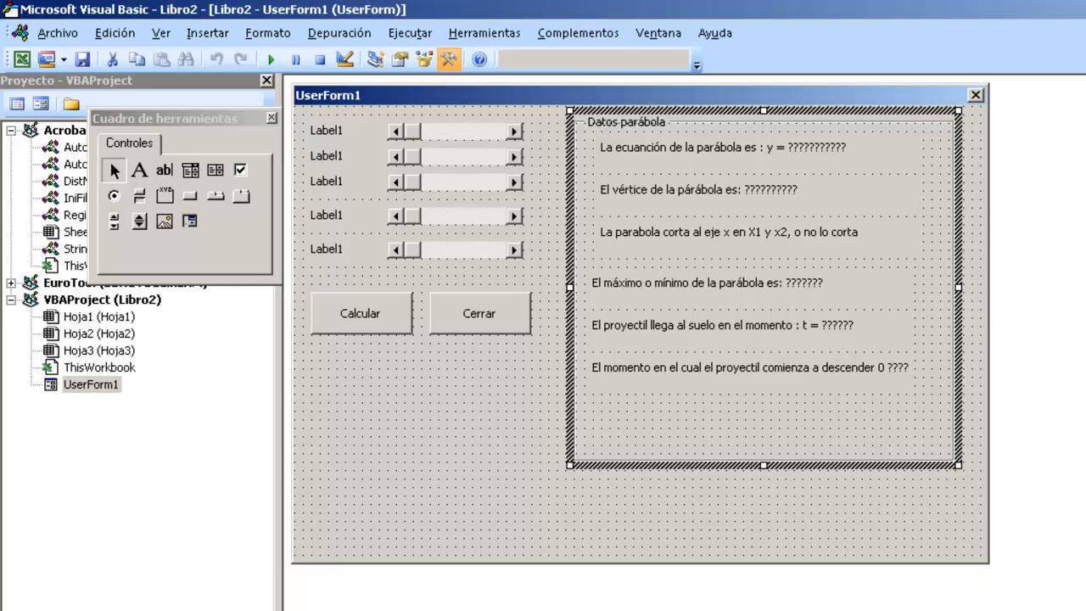
key("alt+F11")
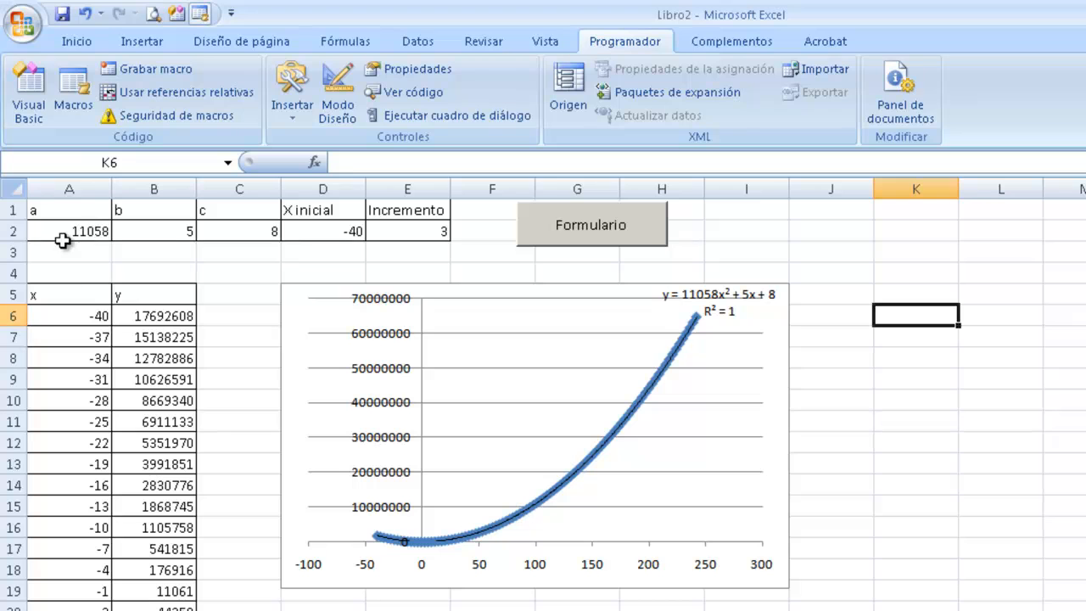
left_click(64, 240)
left_click(191, 231)
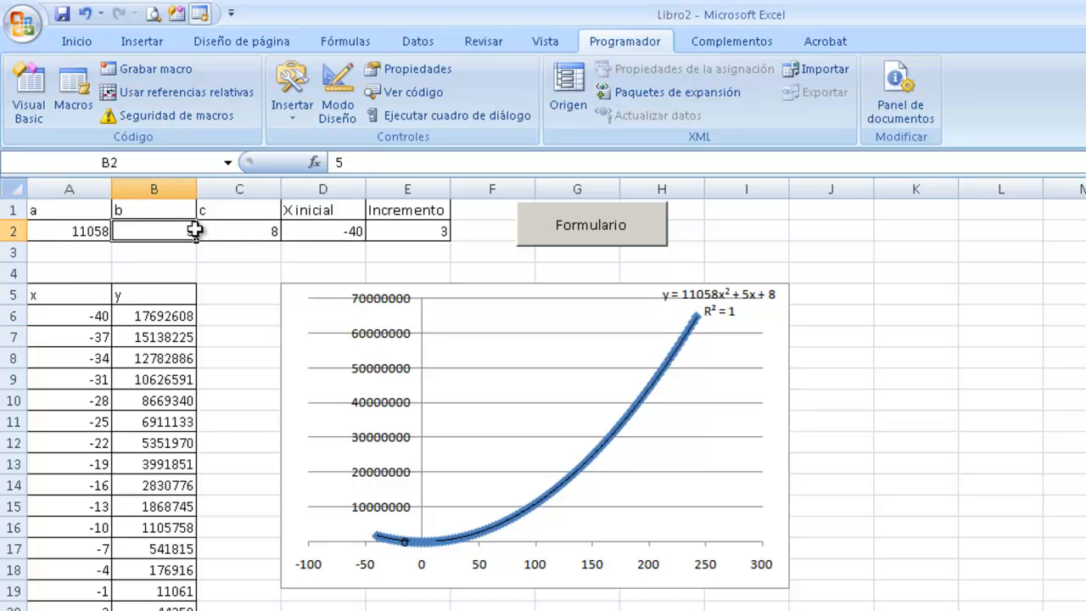
left_click(244, 236)
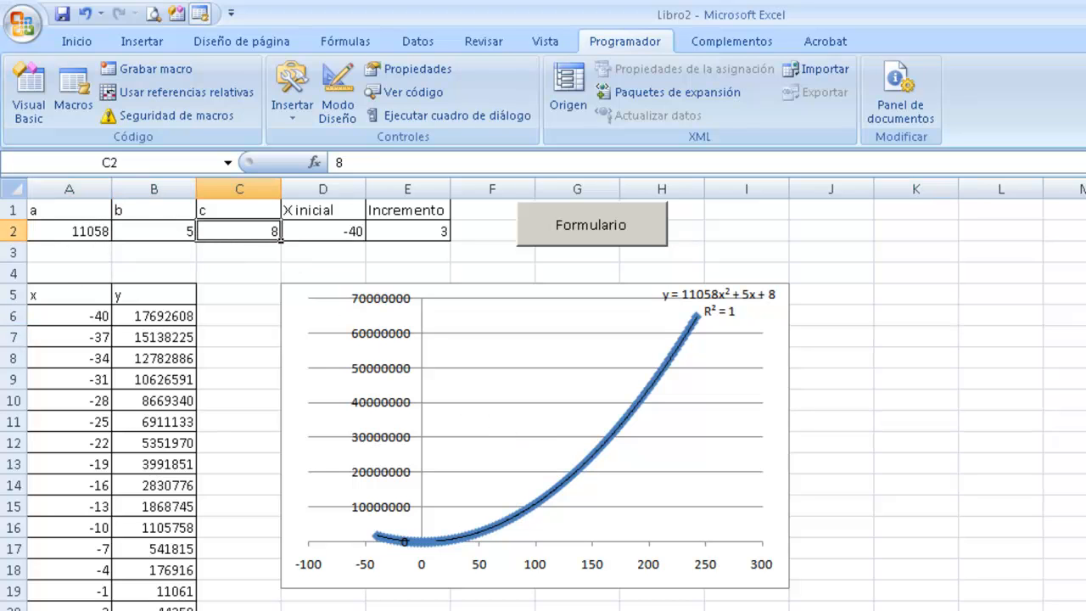
key("alt+F11")
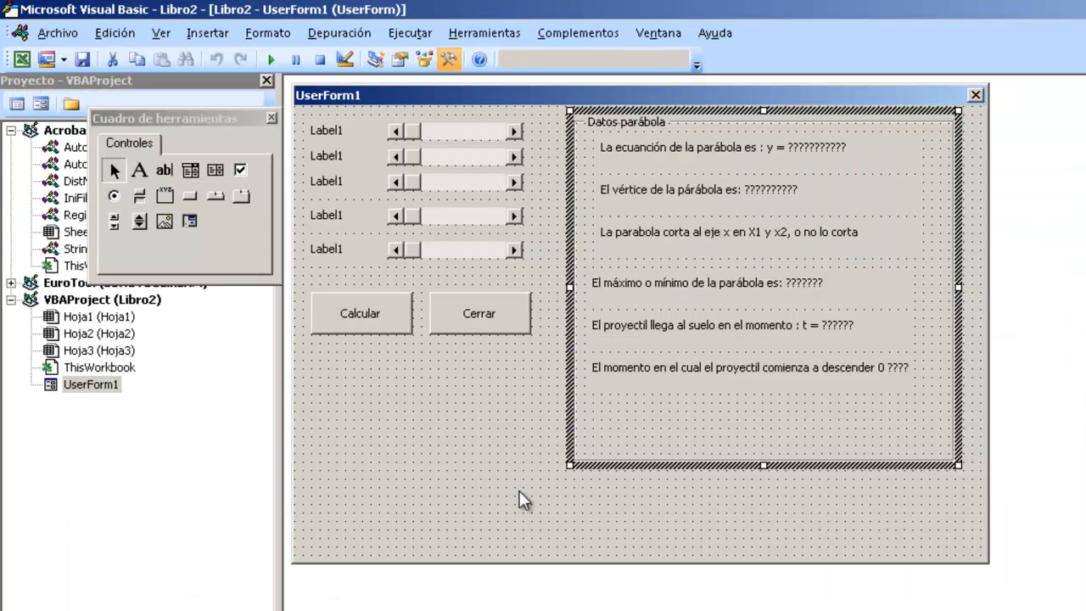
- Show the properties window and check the name of the parabola equation label in the Datos parábola frame
left_click(643, 145)
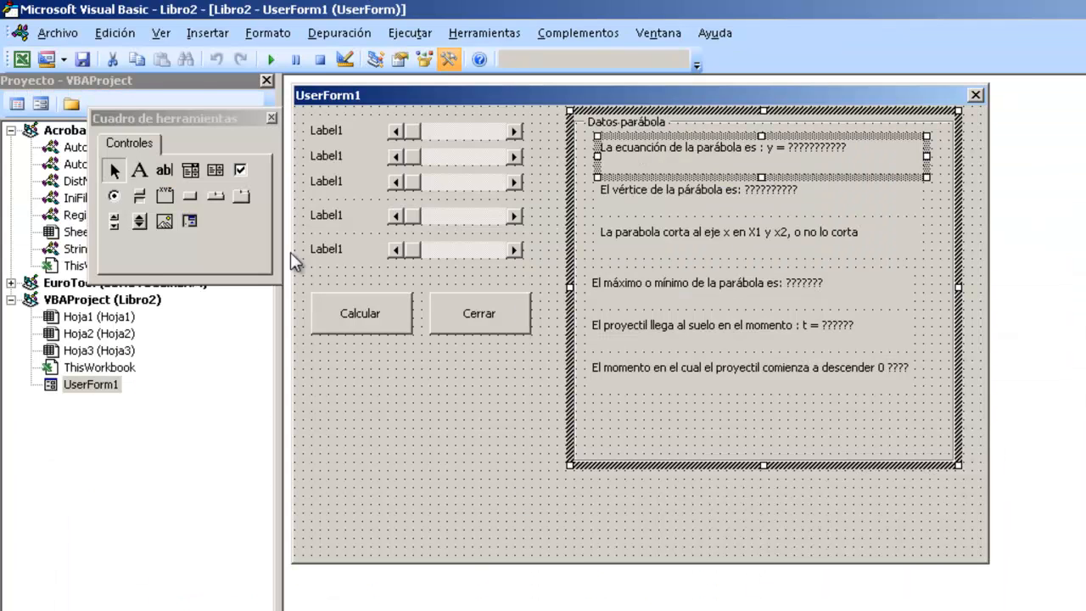
left_click(161, 34)
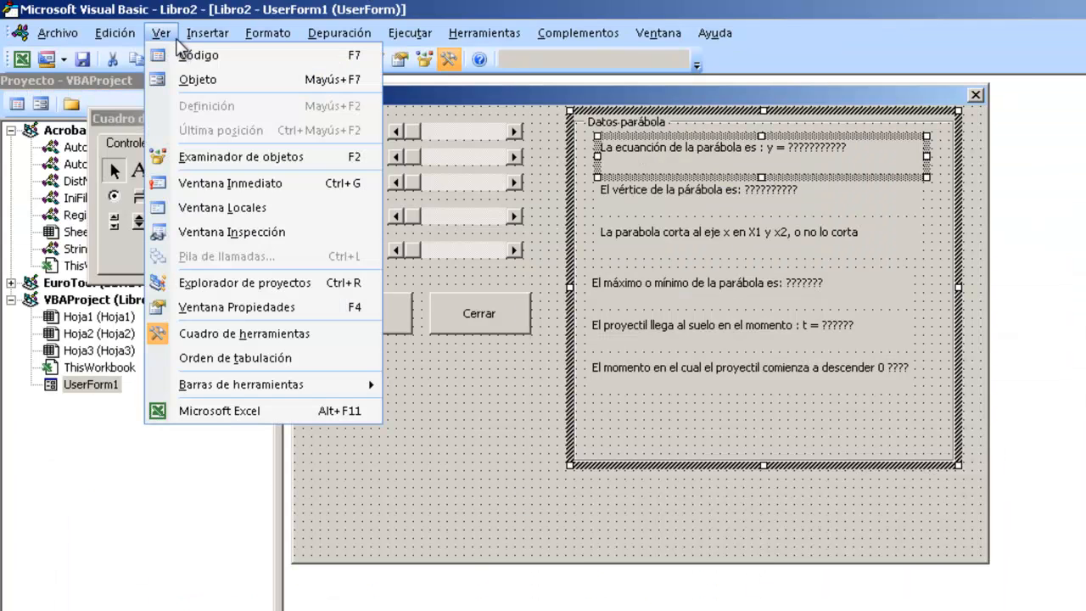
left_click(280, 311)
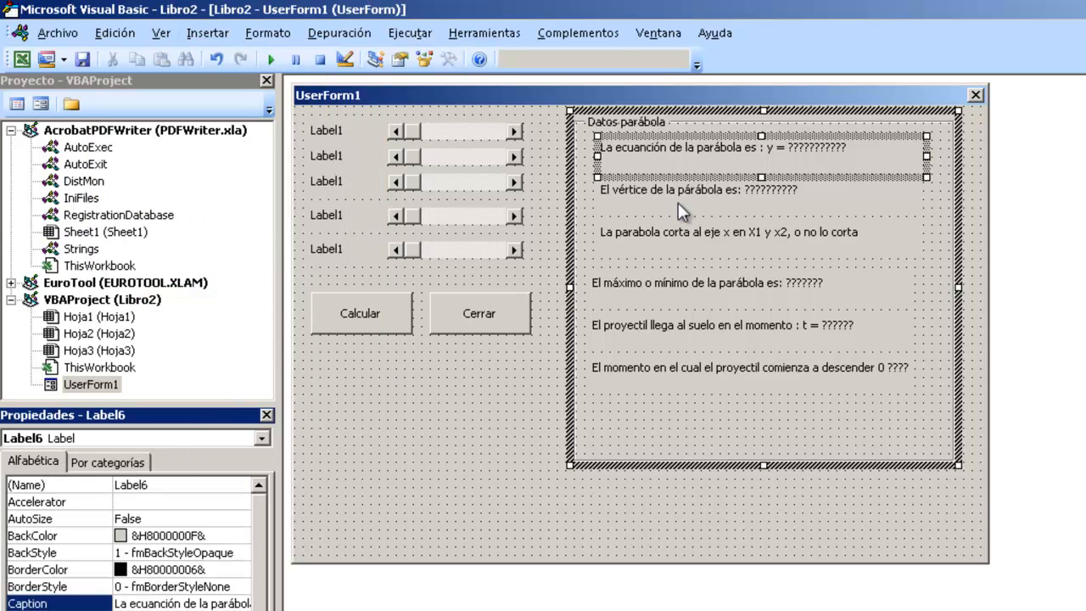
left_click(337, 480)
left_click(691, 165)
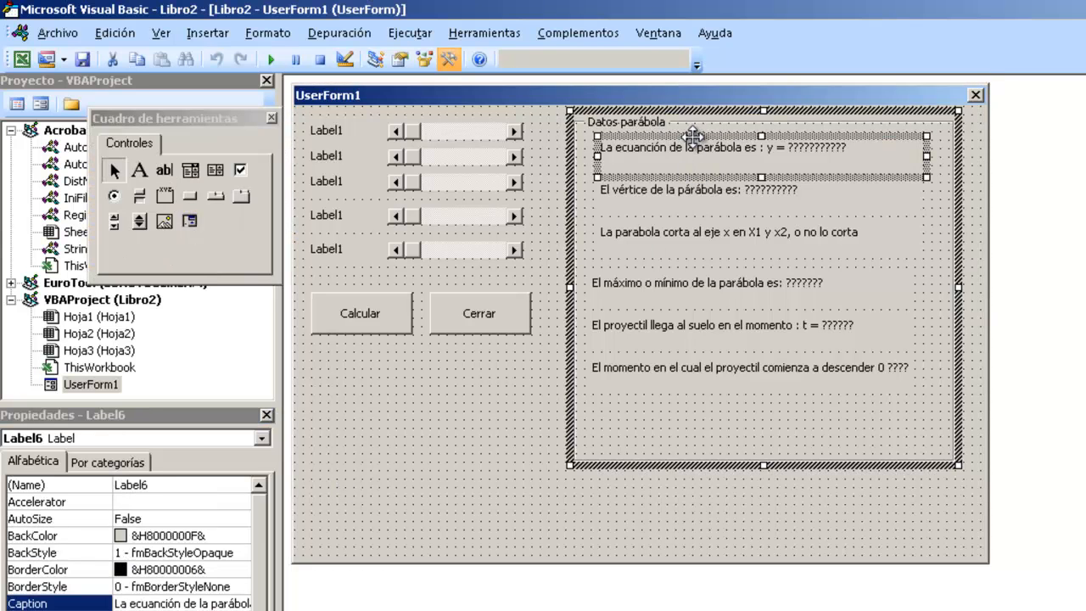
left_click(141, 485)
left_click(173, 484)
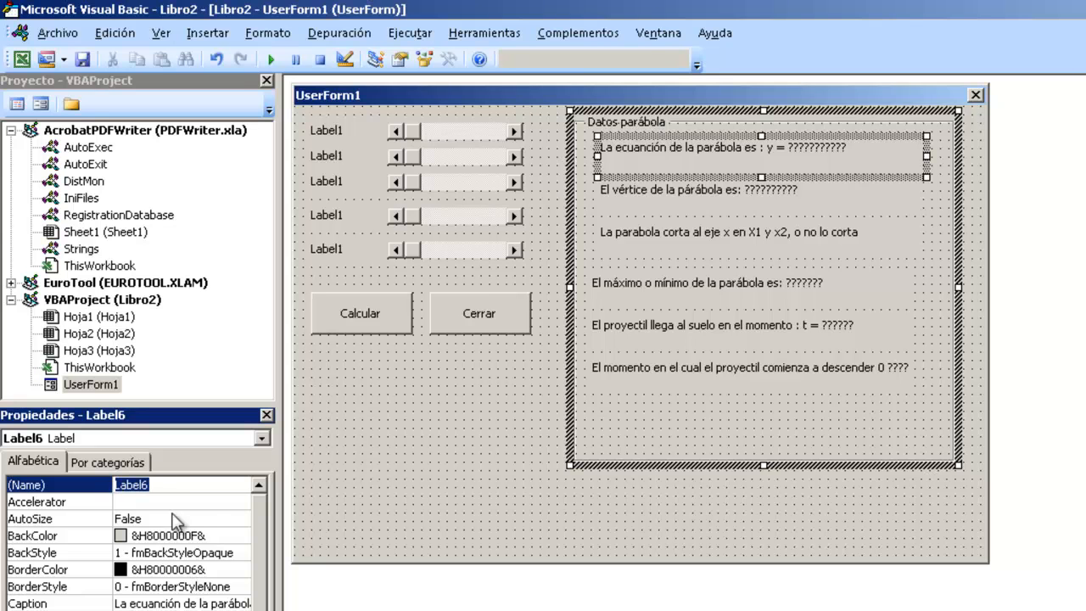
left_click(421, 500)
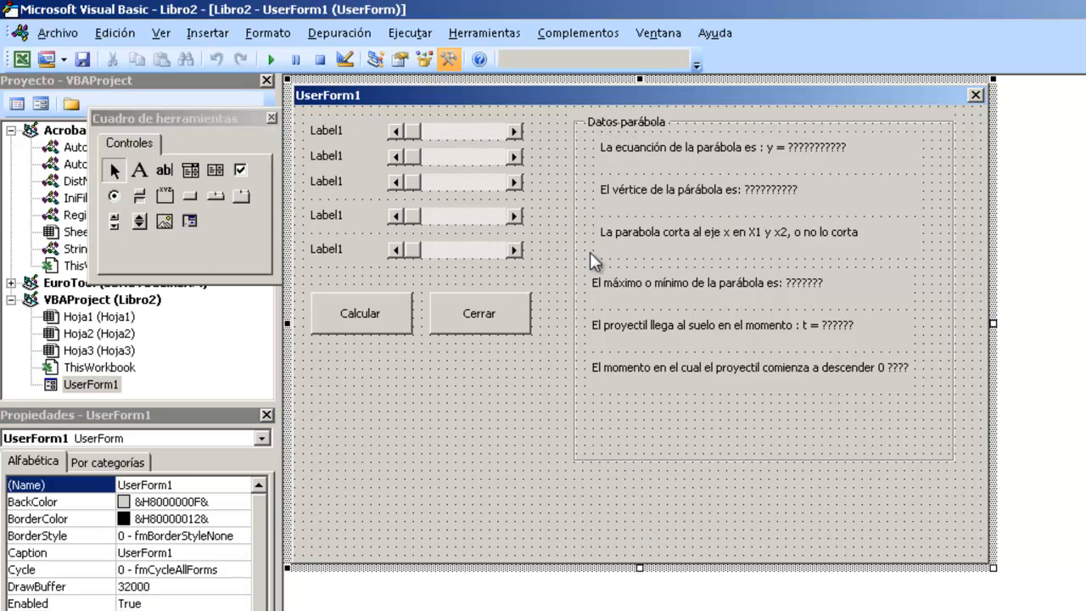
left_click(678, 137)
left_click(633, 151)
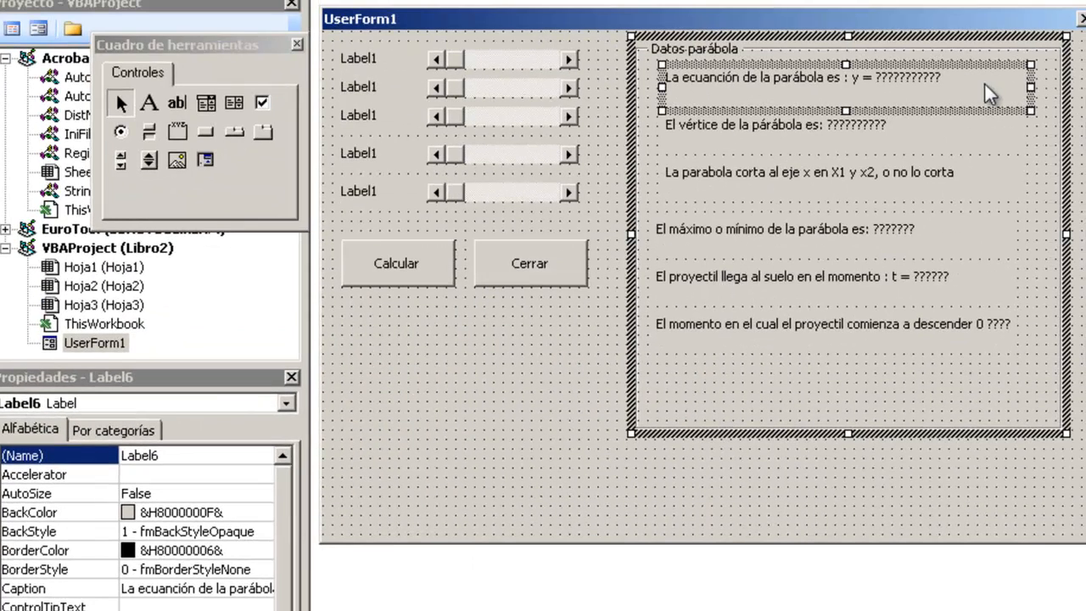
- Copy the caption text of the parabola equation label in the Datos parábola frame
left_click(984, 82)
left_click_drag(943, 78, 673, 91)
right_click(683, 71)
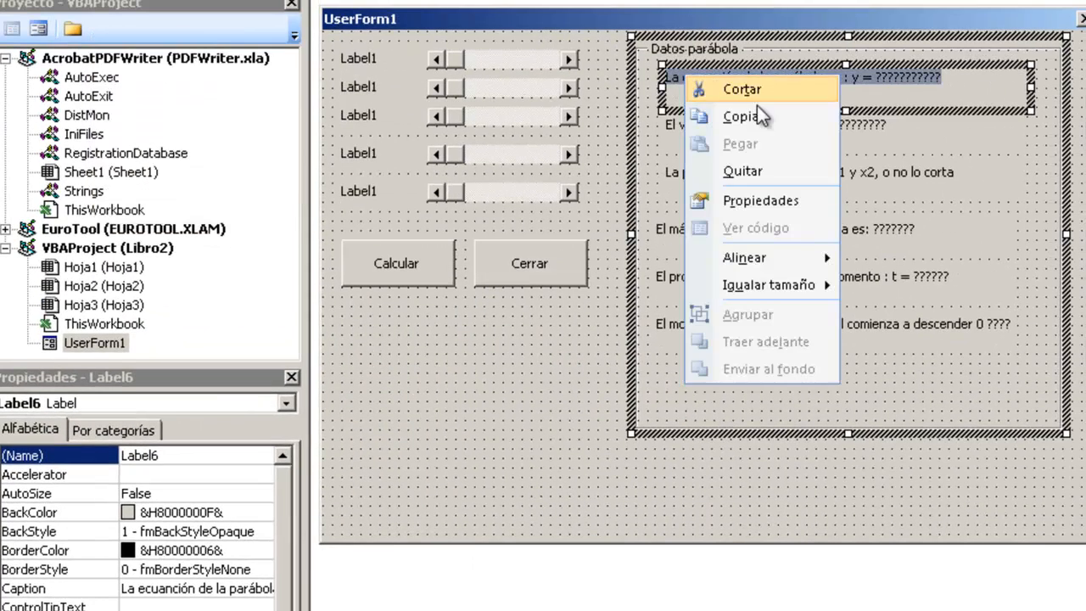
left_click(770, 116)
left_click(482, 301)
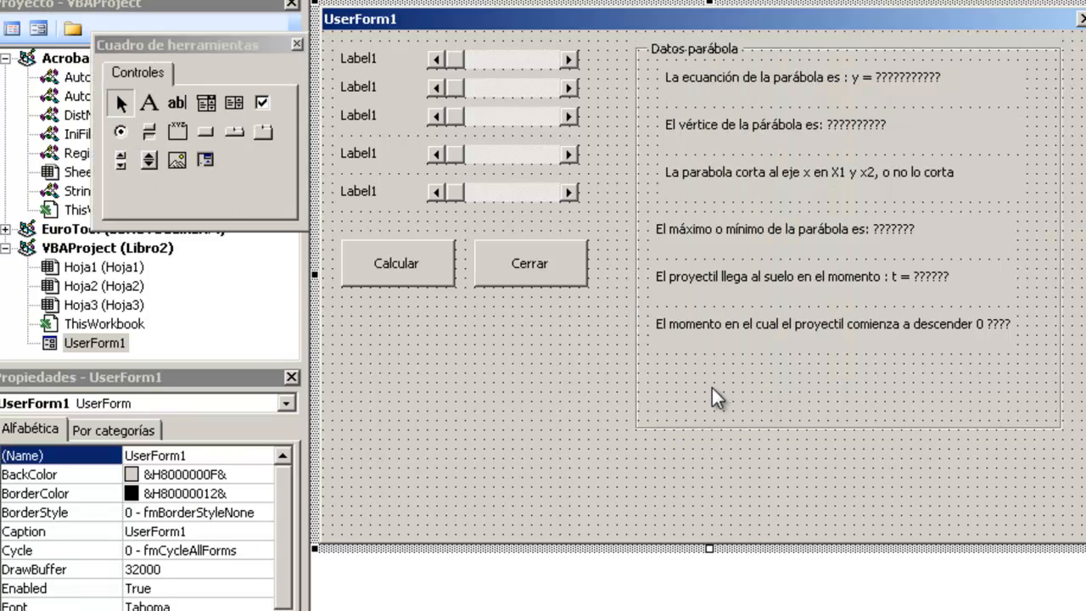
- Add a UserForm_Initialize procedure to the form's code and delete the empty UserForm_Click procedure
double_click(704, 459)
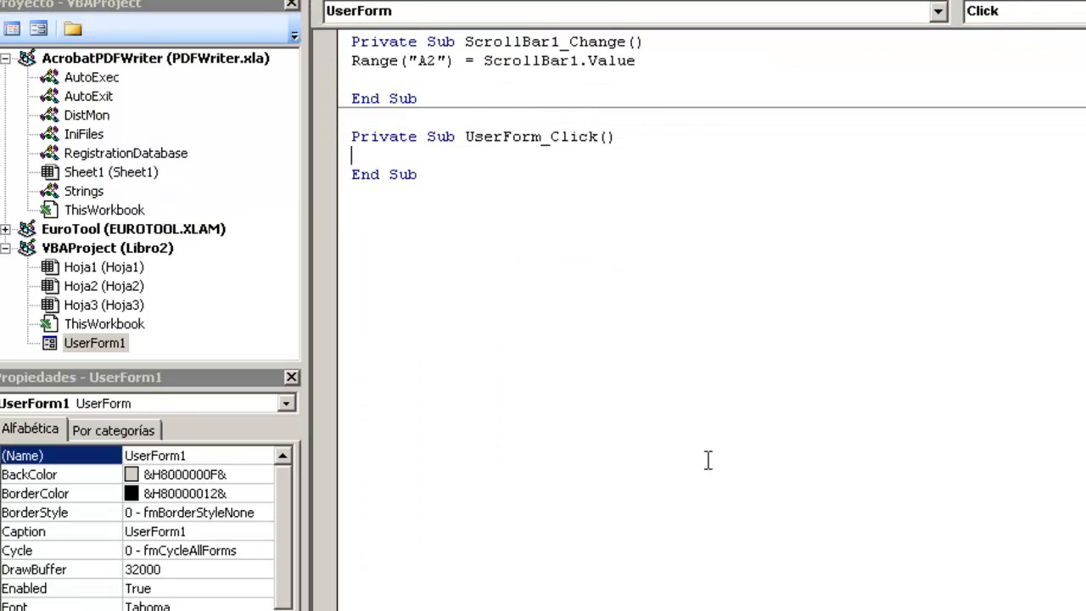
left_click_drag(361, 136, 617, 185)
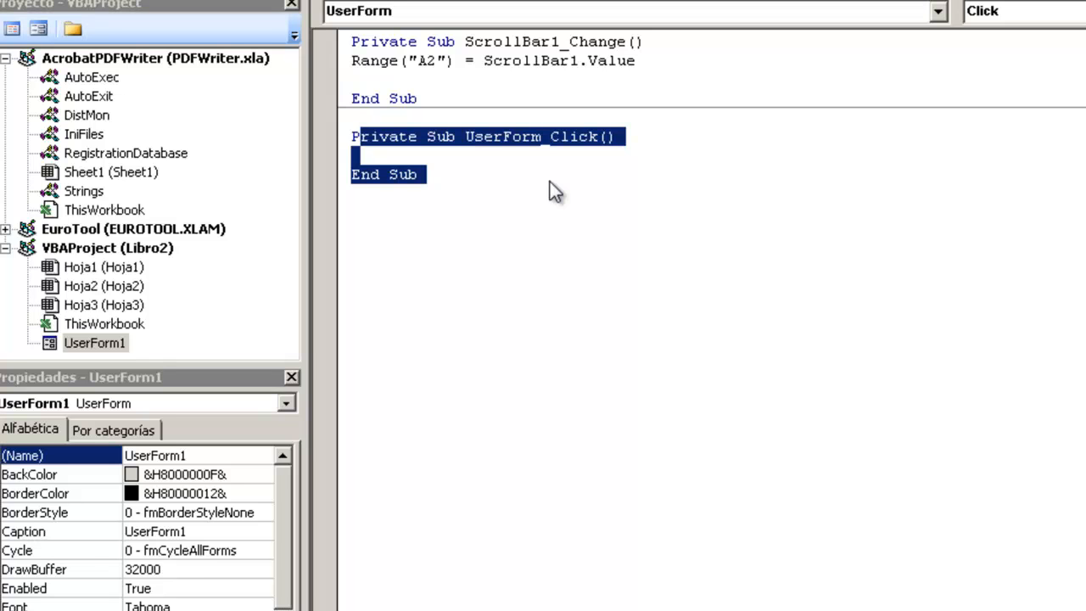
left_click(514, 190)
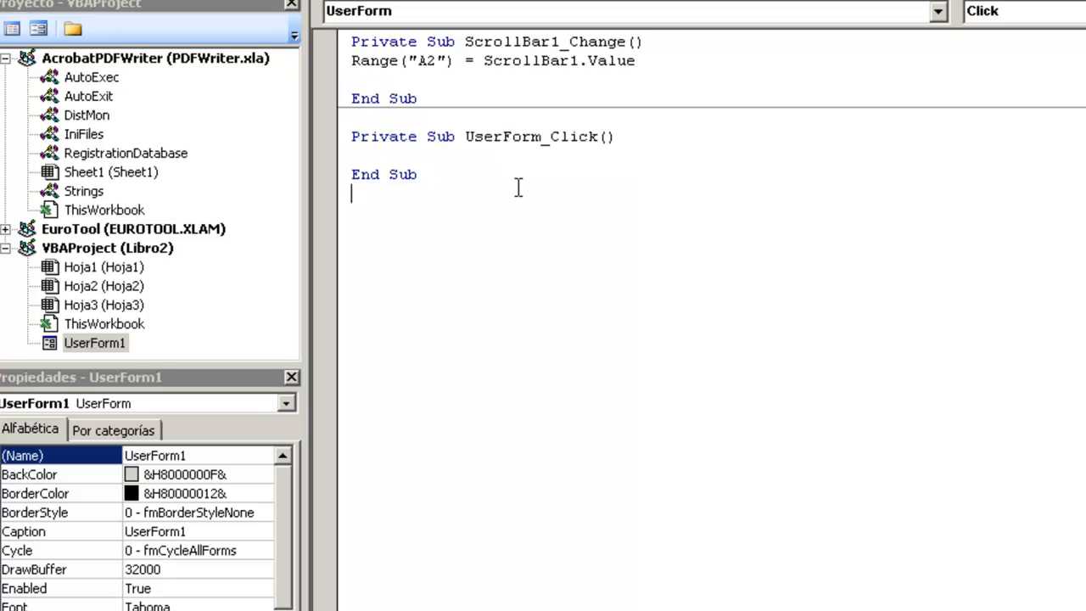
left_click(1018, 11)
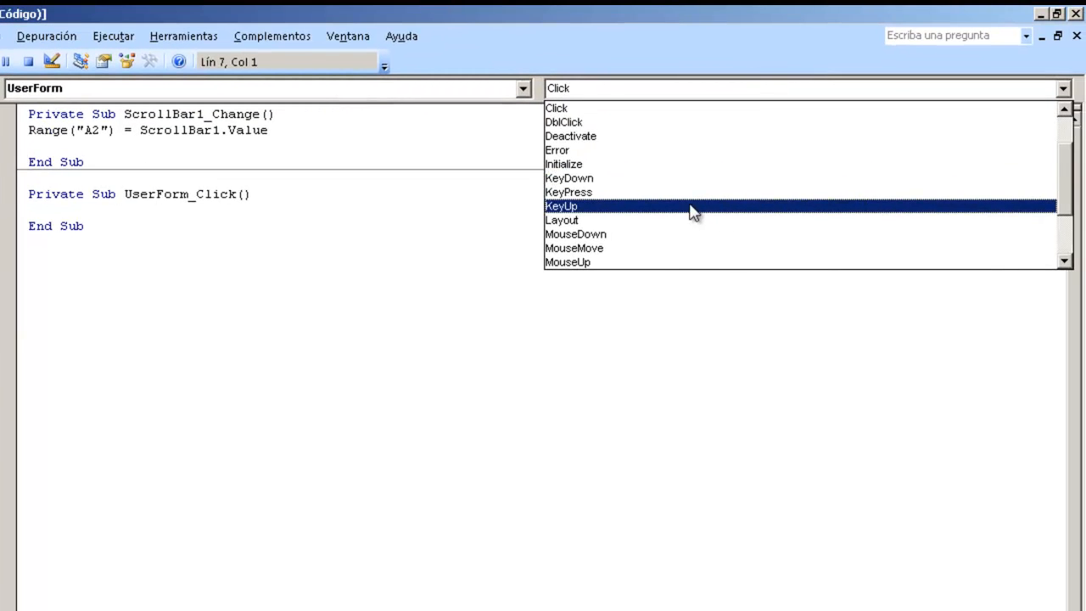
left_click(594, 164)
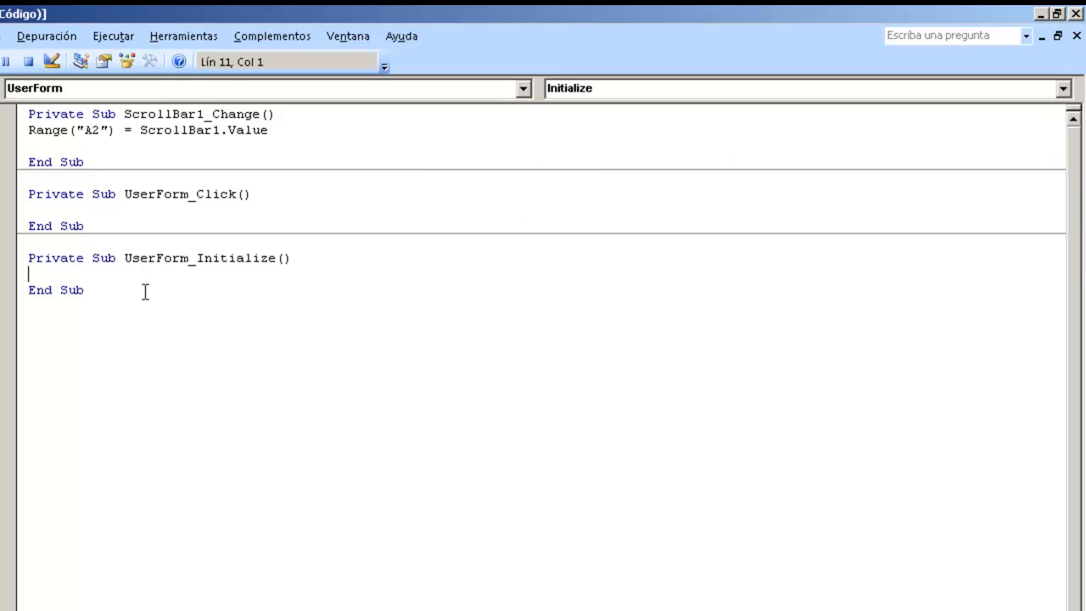
left_click_drag(104, 224, 15, 197)
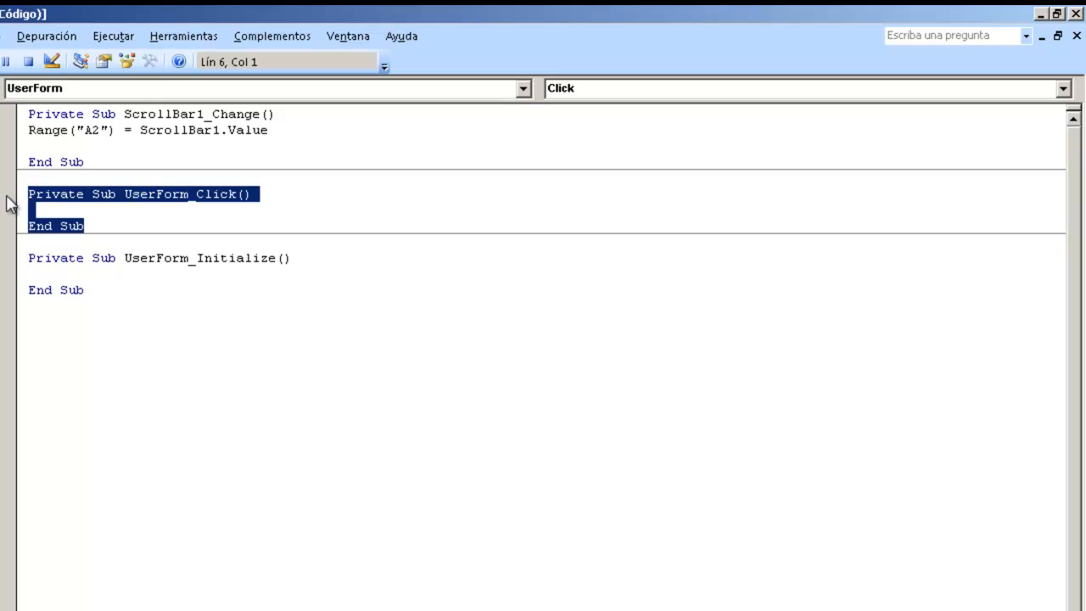
key("Delete")
key("Down")
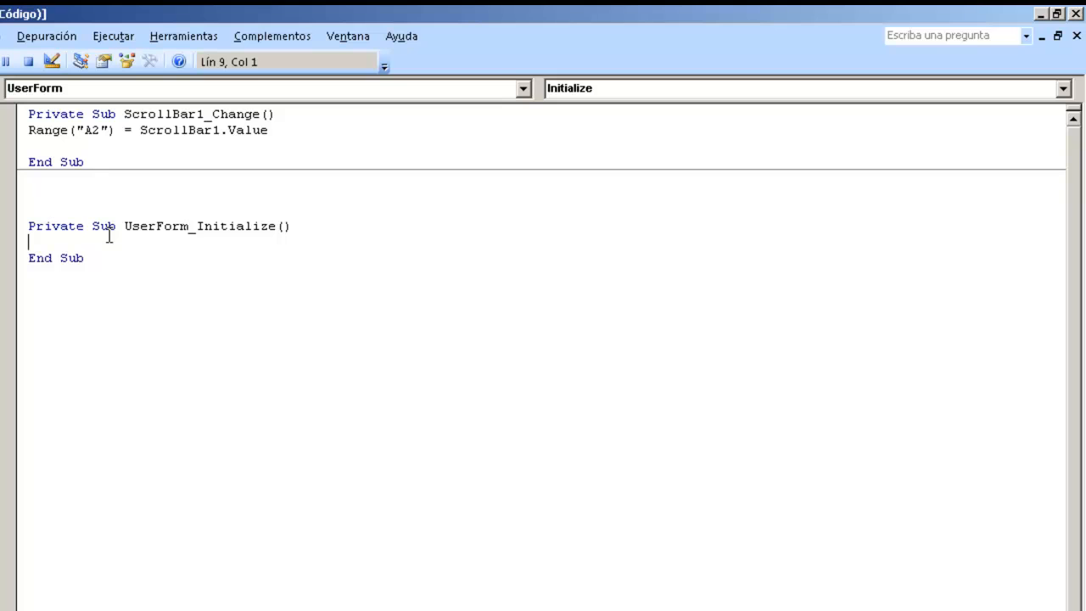
- In UserForm_Initialize, write Label6 "La ecuanción de la parábola es : y = ???????????" and insert two blank lines above it
type("label")
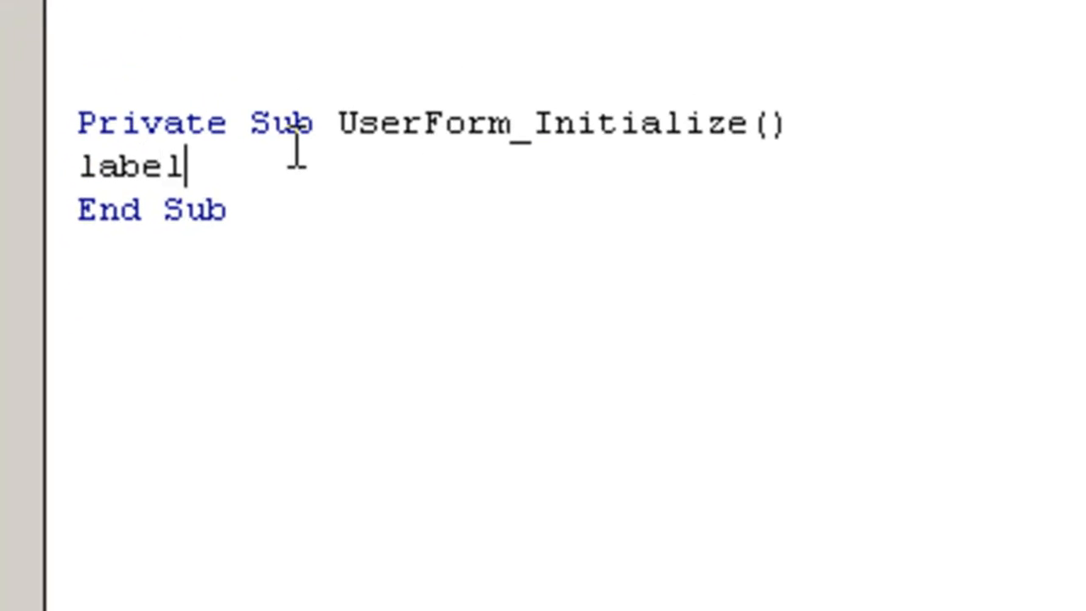
type("6 \"")
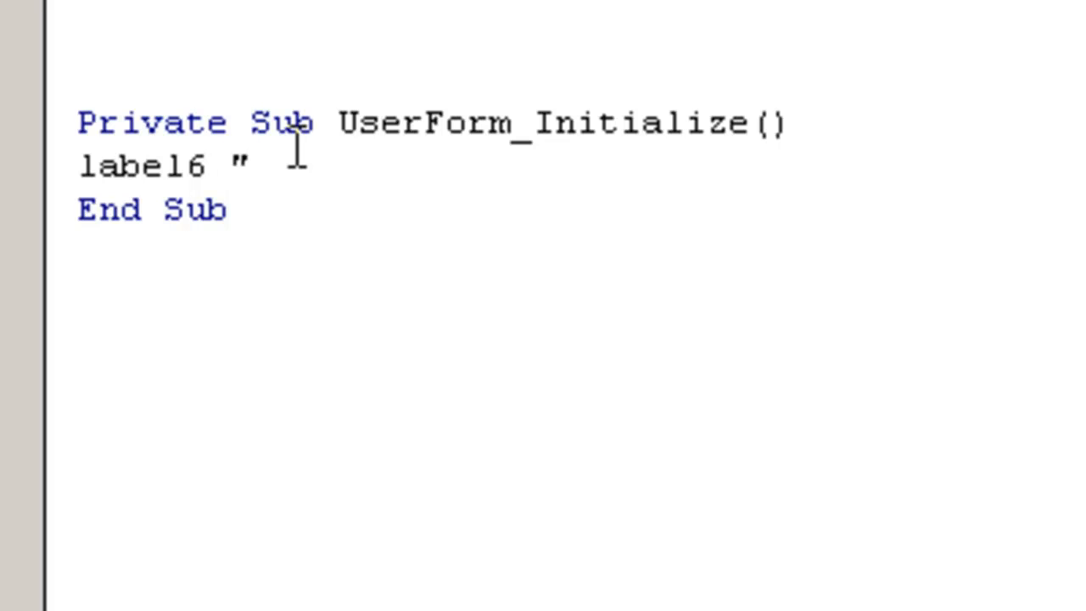
type("La ecuanción de la parábola es : y = ???????????")
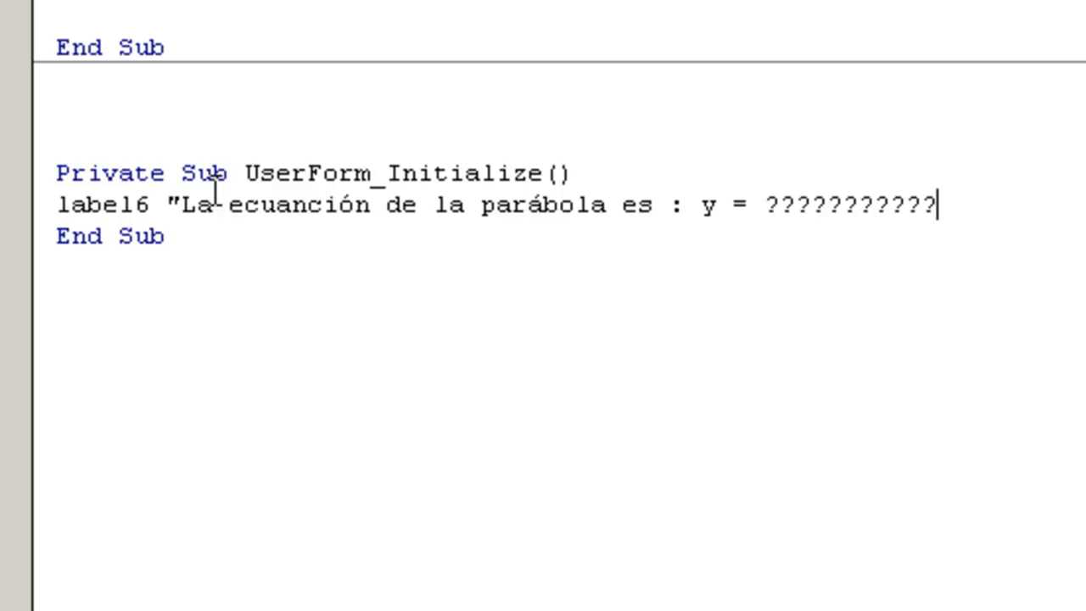
type("\"")
key("Home")
key("Return")
key("Return")
key("Up")
key("Up")
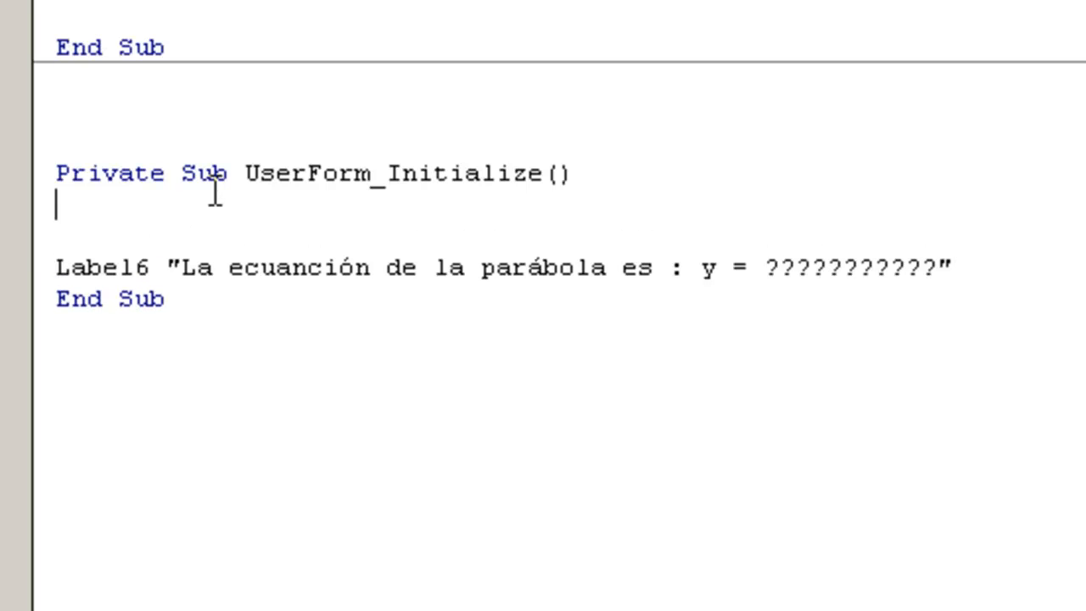
- Write the statement Range("a2") = a as the first line of UserForm_Initialize
type("range")
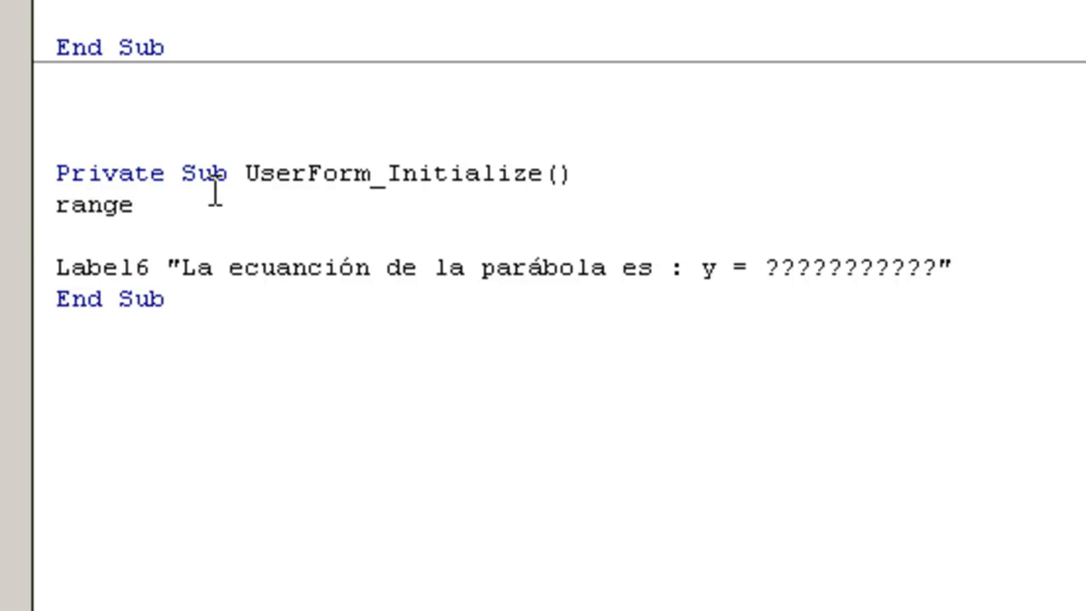
type("(\"a2\"")
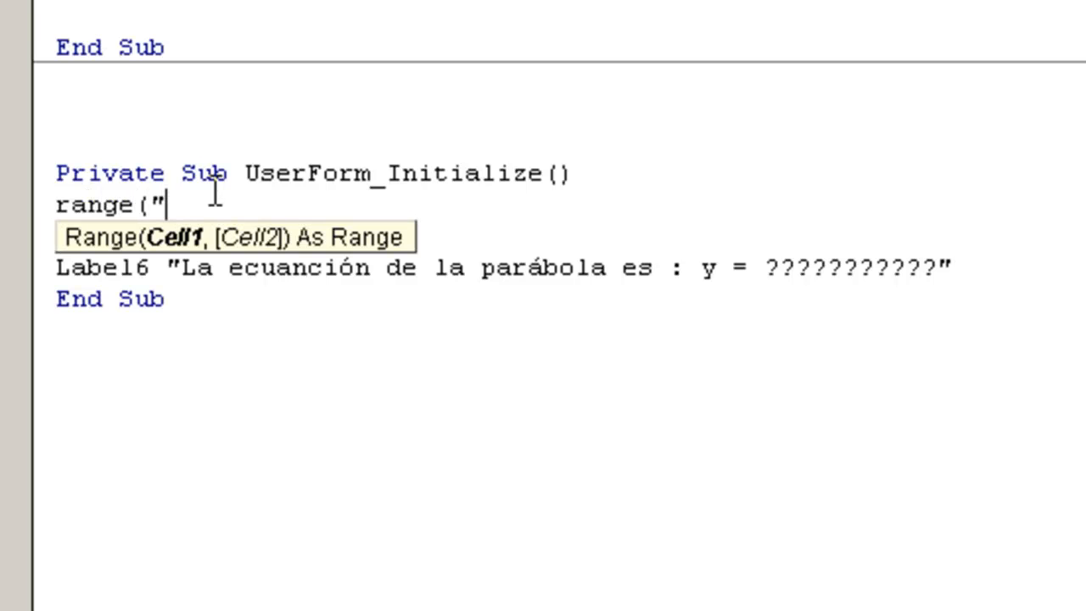
type(")")
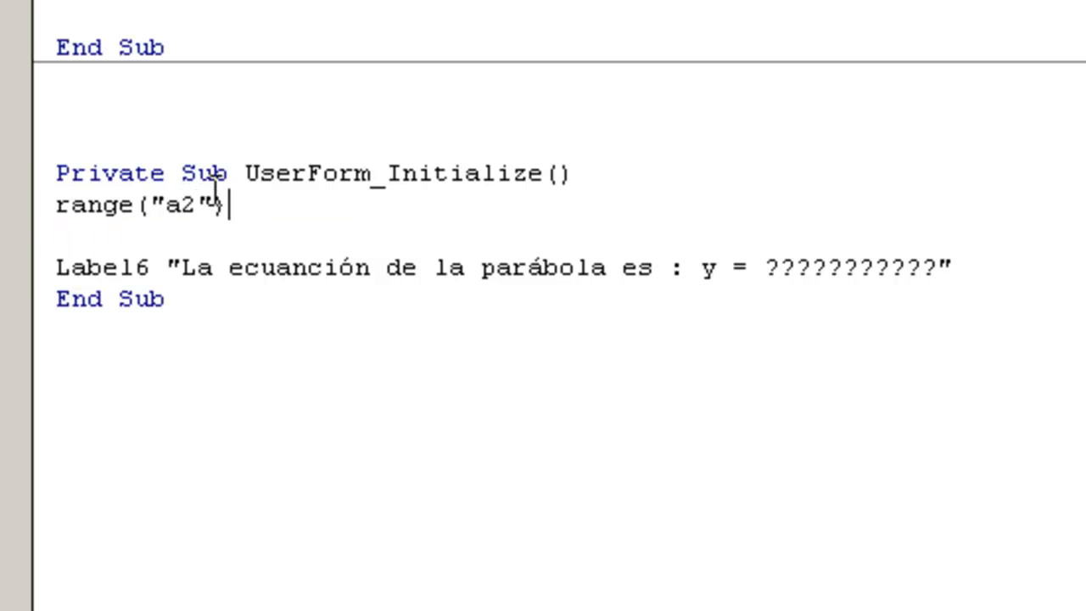
type("=a")
key("Return")
- Duplicate the Range("a2") = a statement twice on the lines directly below it
key("shift+End")
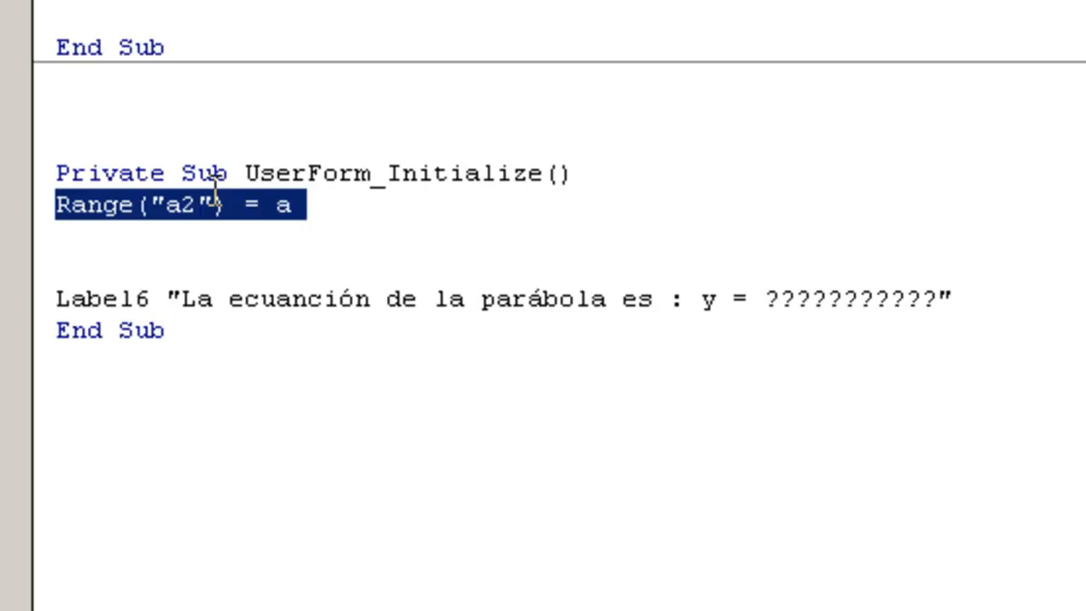
key("ctrl+c")
key("Down")
key("ctrl+v")
key("Return")
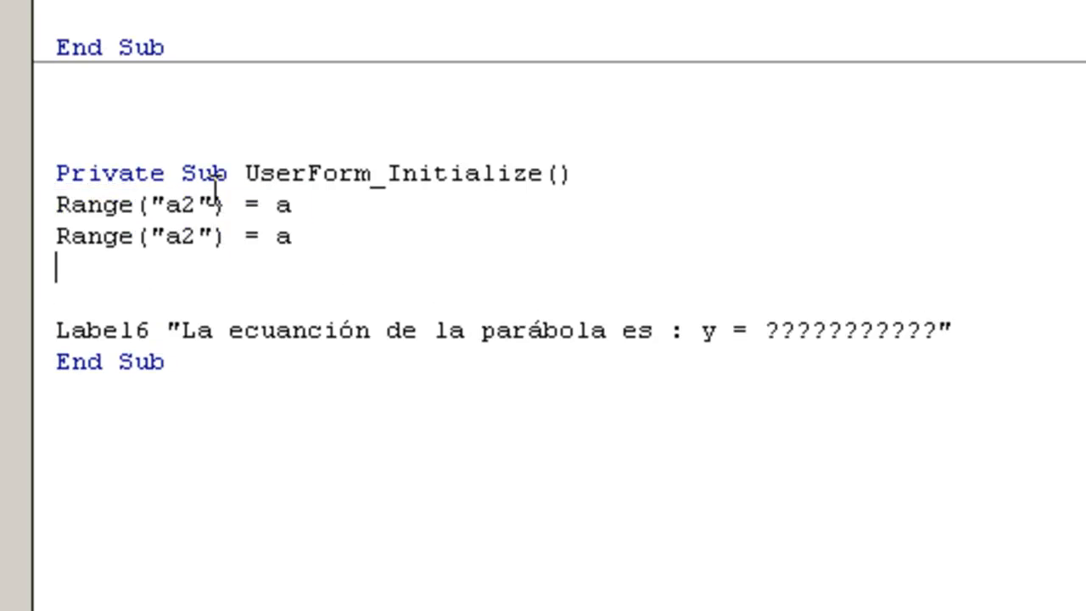
key("ctrl+v")
key("Return")
- Change the cell references in the two duplicated Range statements to b2 and c2
key("Up")
key("Up")
key("Right")
key("Right")
key("Right")
key("Right")
key("Right")
key("Right")
key("Right")
key("Right")
key("BackSpace")
type("b")
key("Down")
key("BackSpace")
type("c")
key("End")
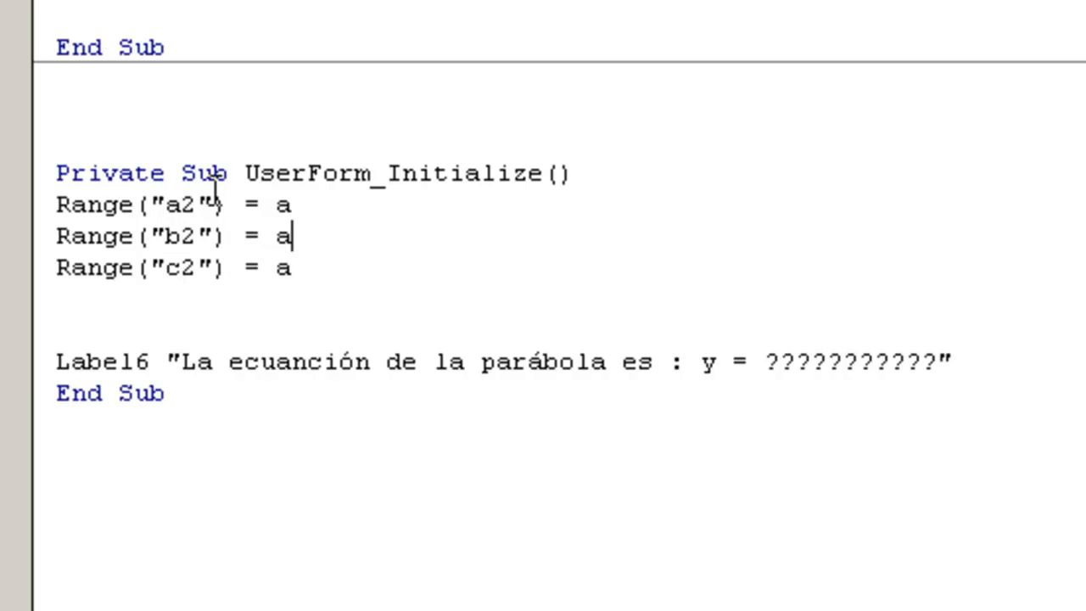